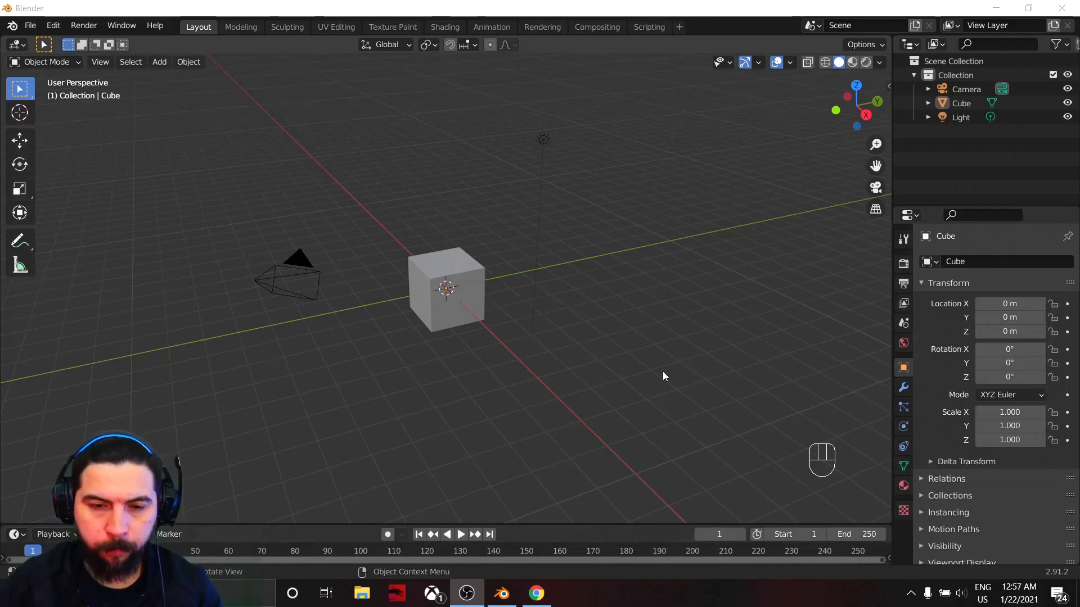
scroll(636, 370, down, 1)
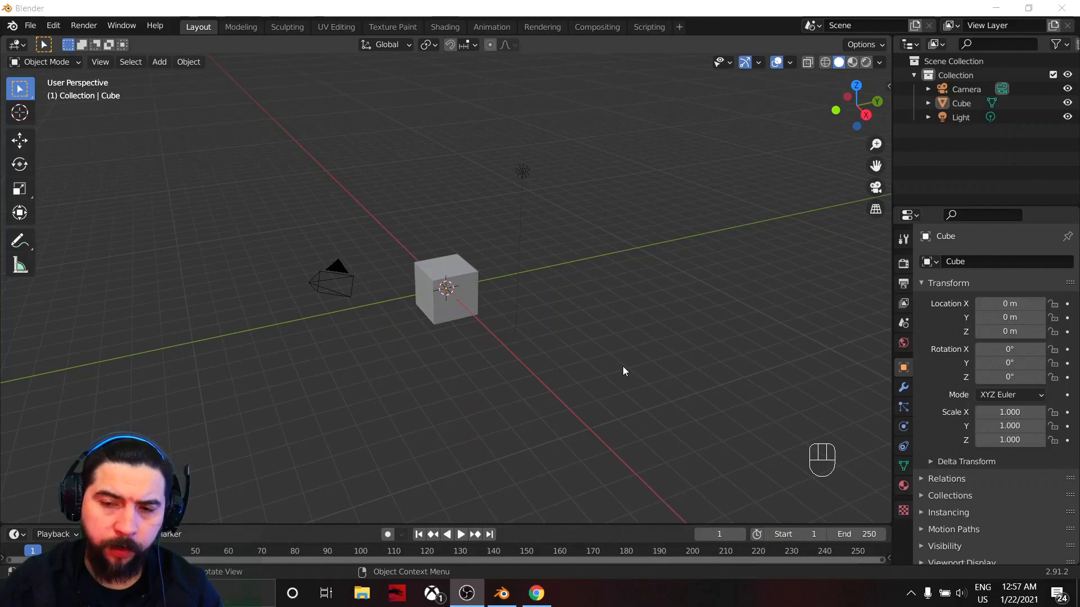
key(n)
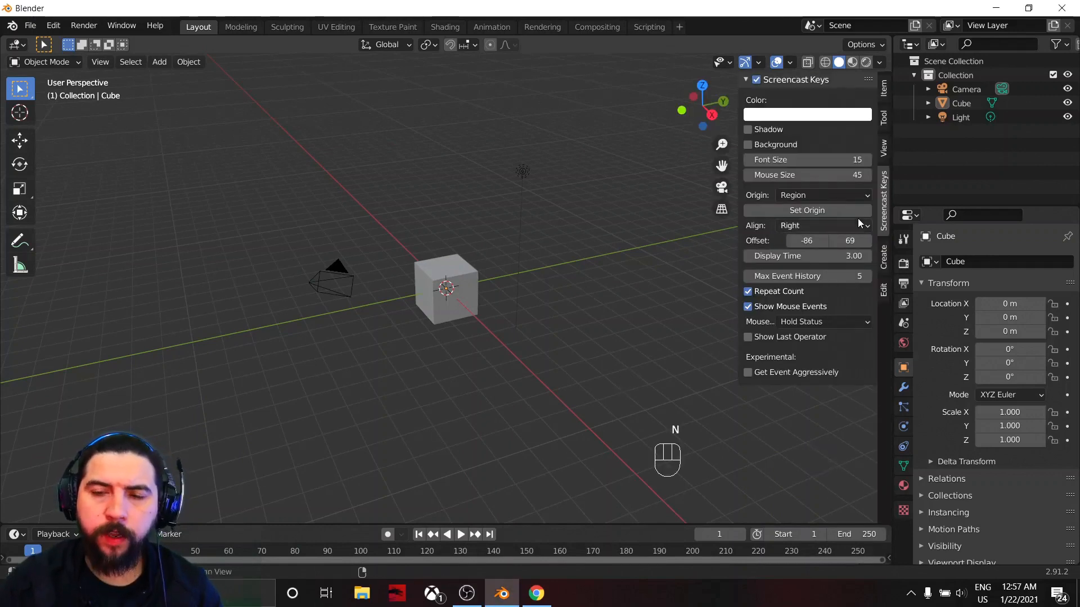
key(n)
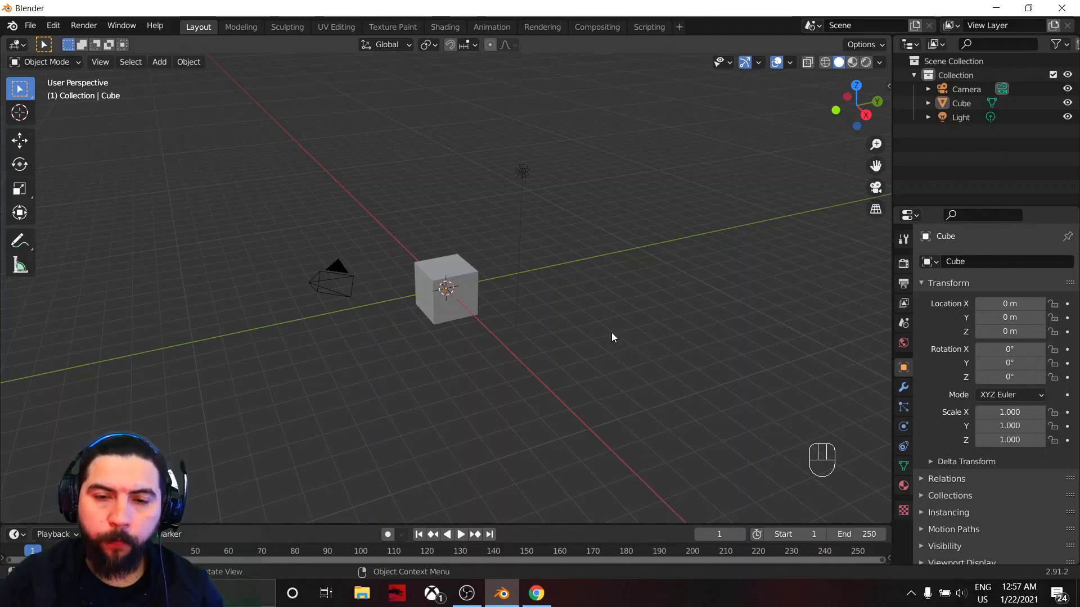
Switch to Chrome and look through the nebula reference images on NASA's "What Is a Nebula?" page.
key(alt)
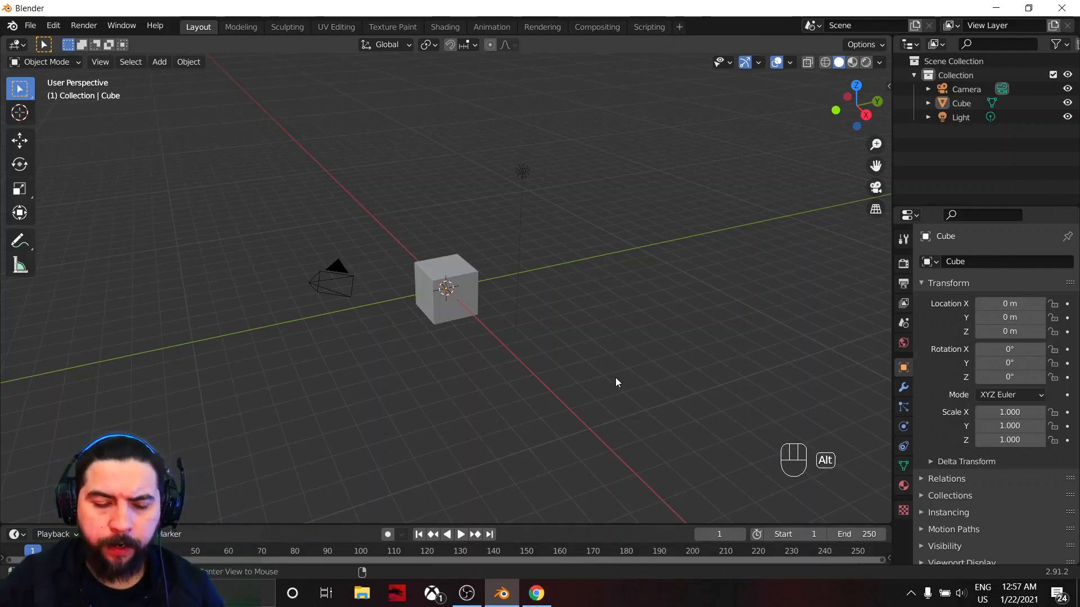
key(alt+Tab)
key(alt+Tab)
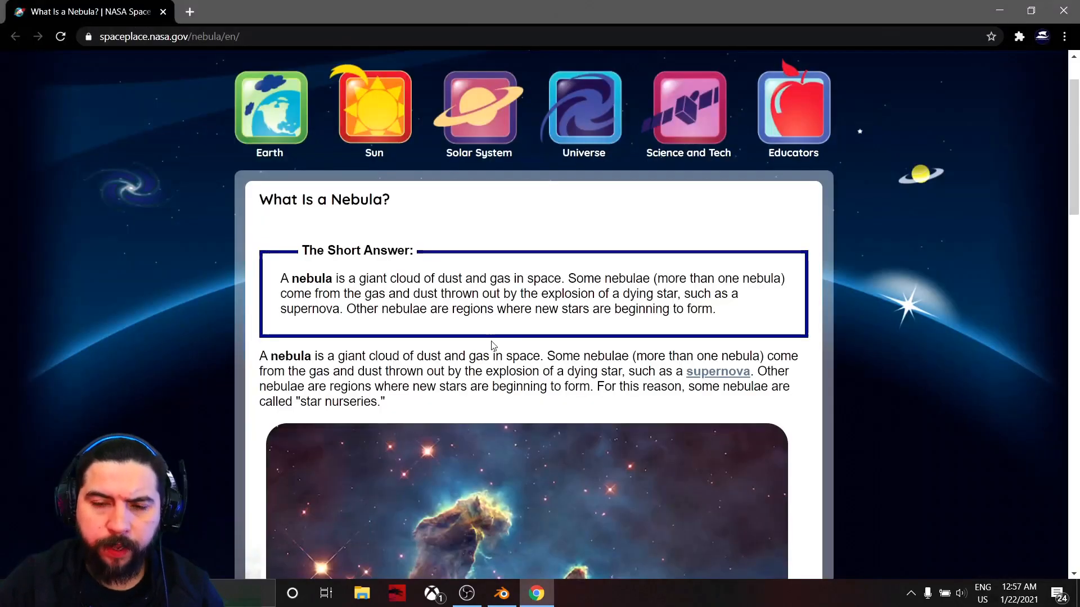
scroll(615, 345, down, 4)
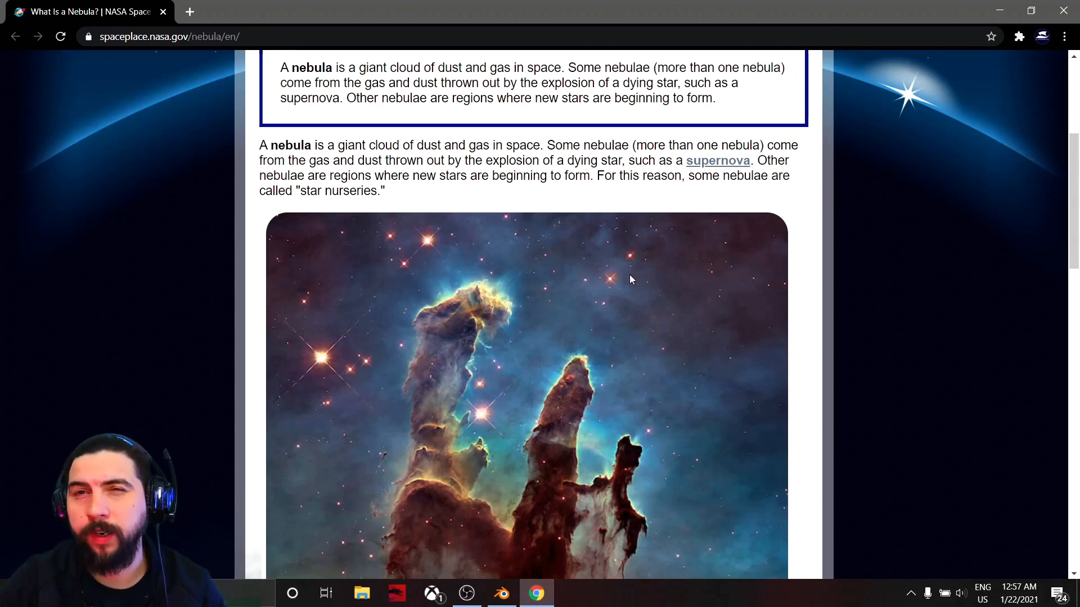
scroll(669, 275, down, 3)
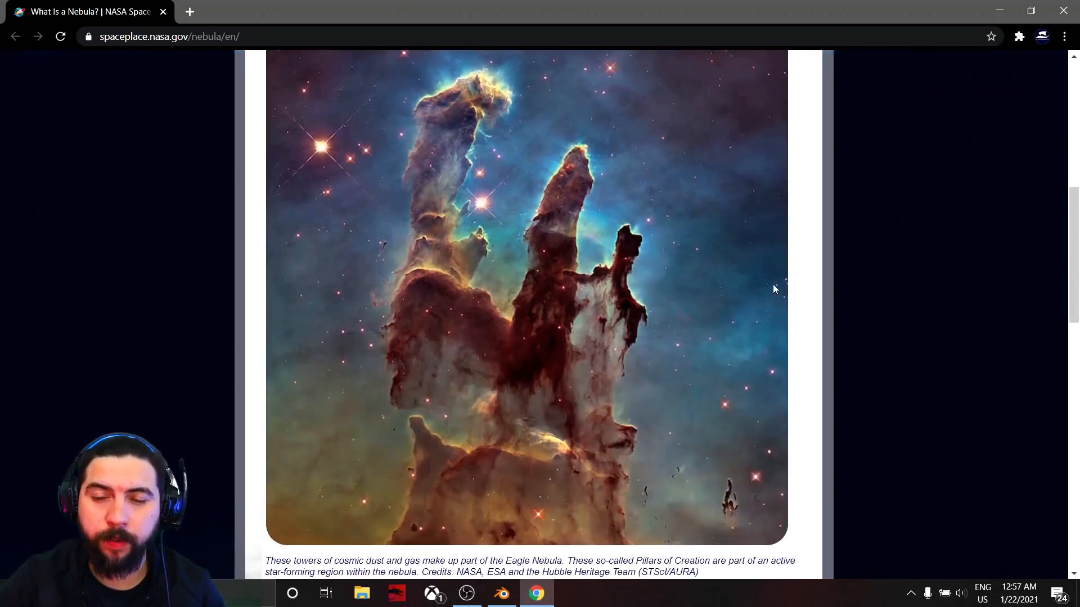
scroll(897, 295, down, 1)
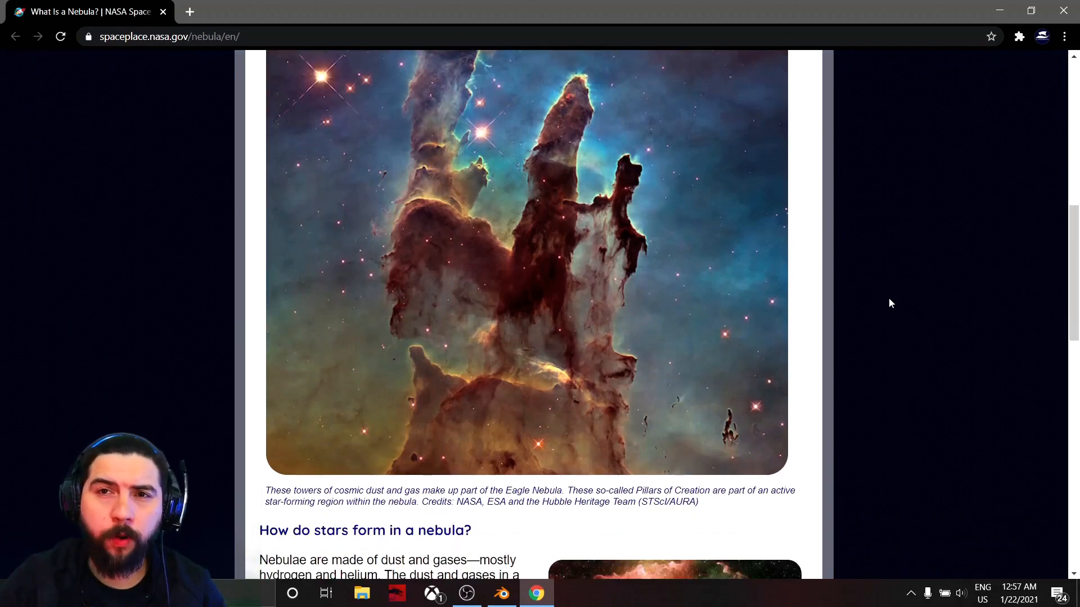
scroll(889, 298, down, 4)
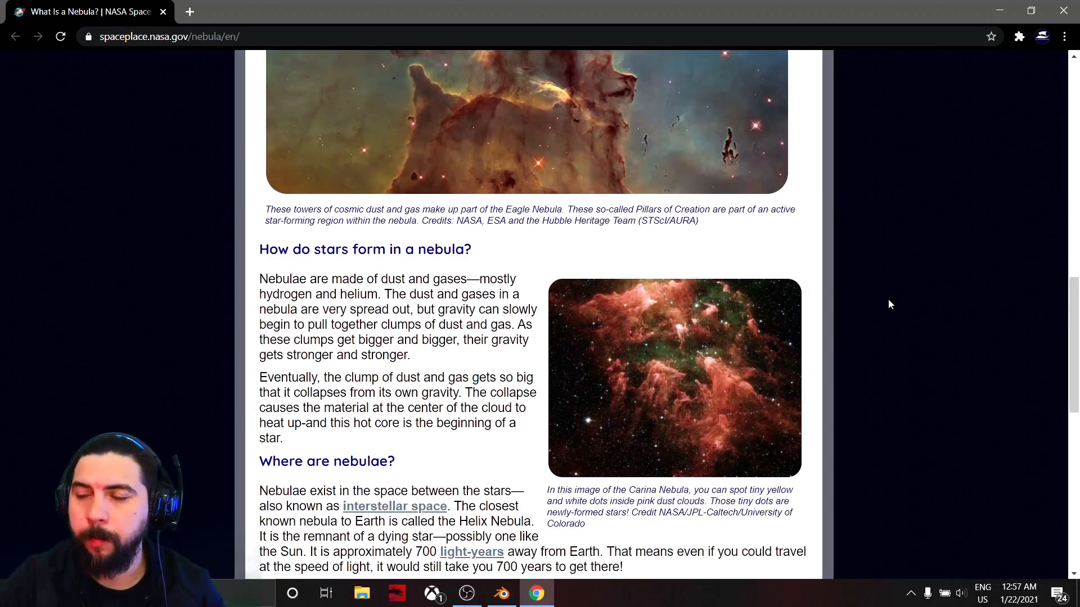
scroll(663, 431, down, 2)
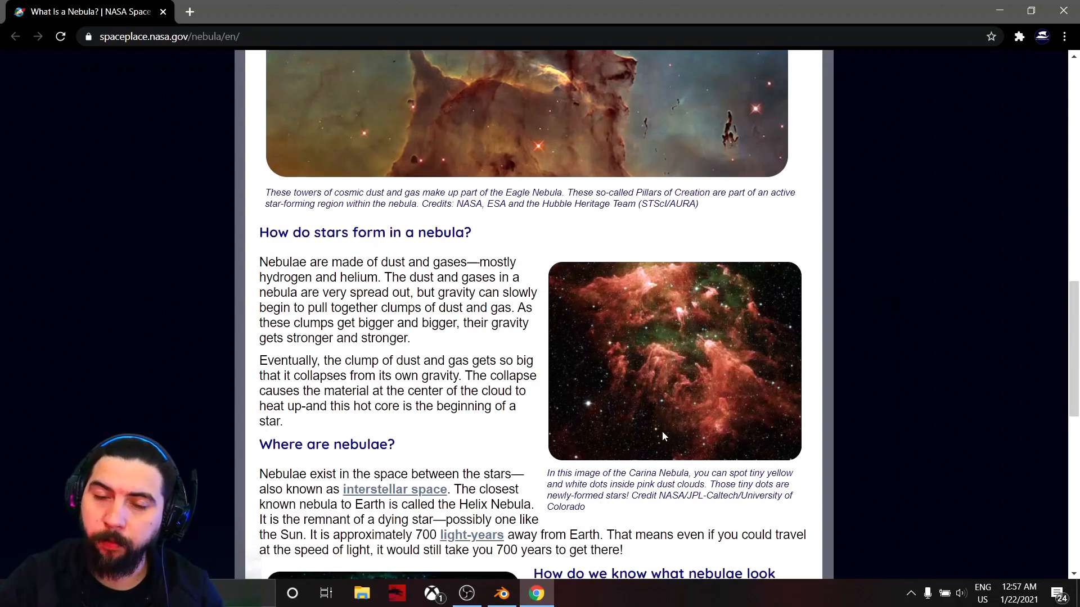
scroll(647, 366, down, 3)
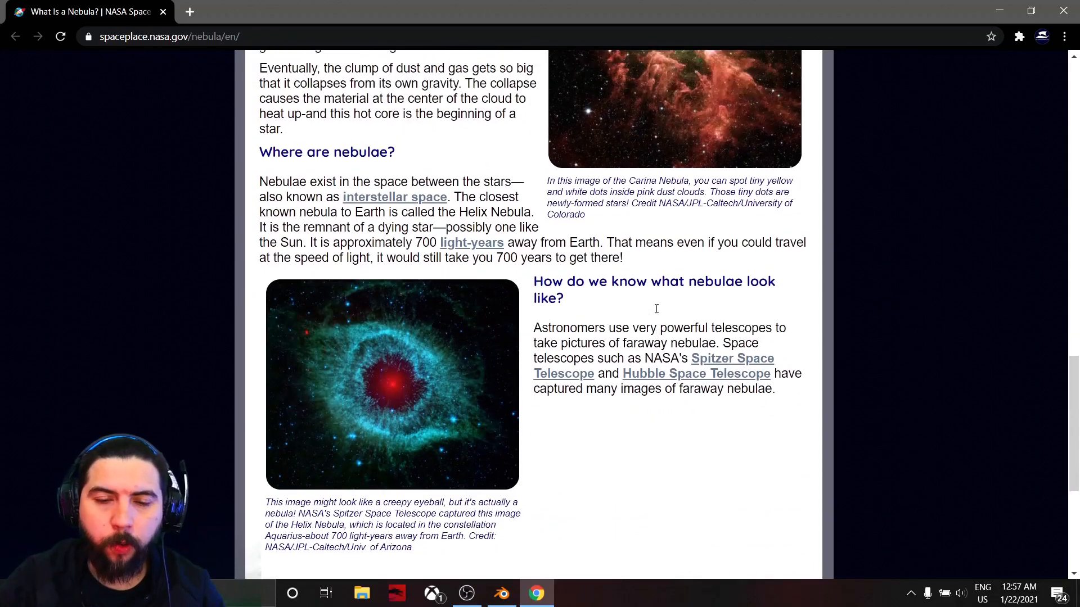
scroll(652, 313, up, 10)
scroll(635, 331, down, 6)
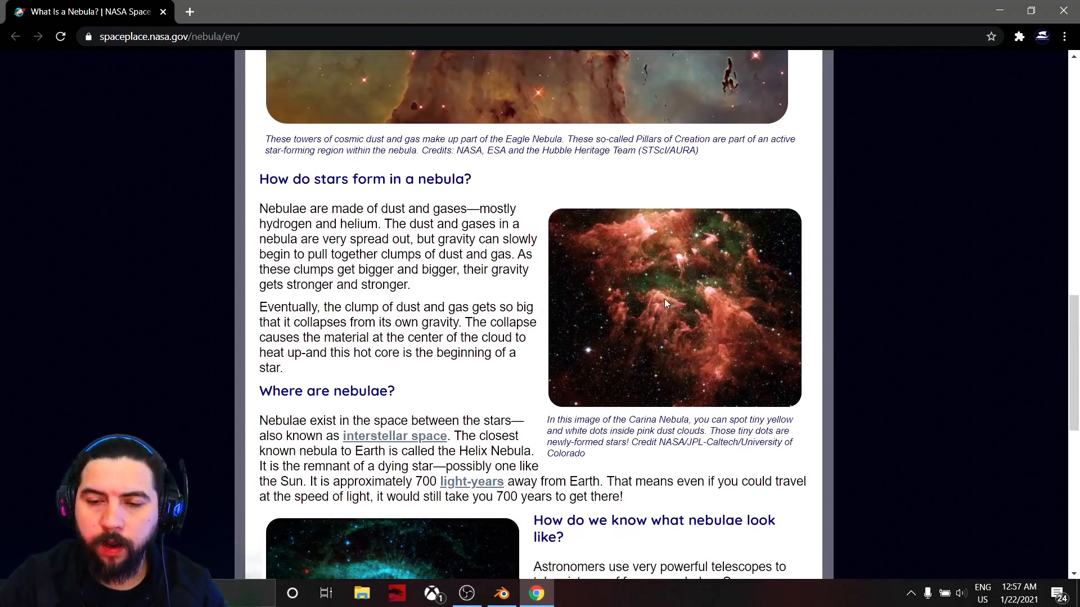
scroll(632, 272, up, 1)
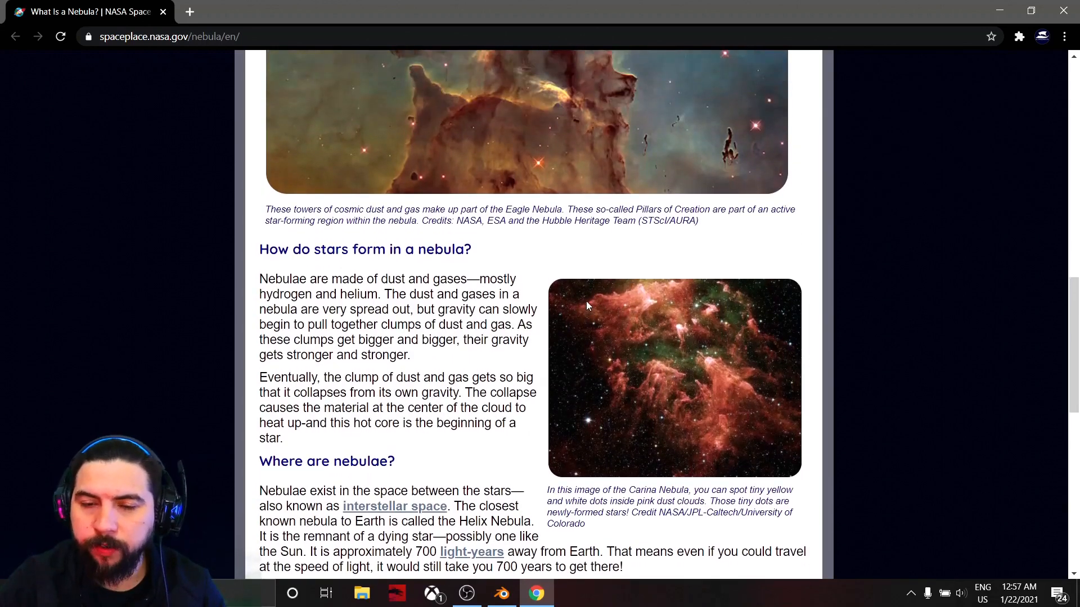
Enlarge the web page to 250% and examine the Carina Nebula image's clouds and stars.
ctrl+scroll(647, 343, up, 3)
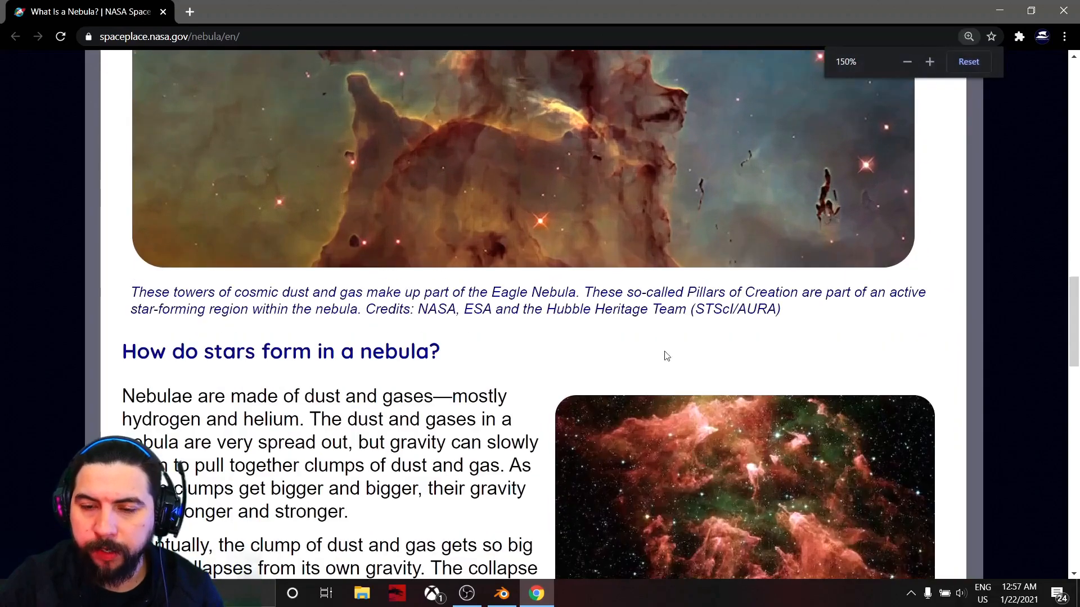
scroll(691, 377, down, 1)
ctrl+scroll(709, 450, up, 3)
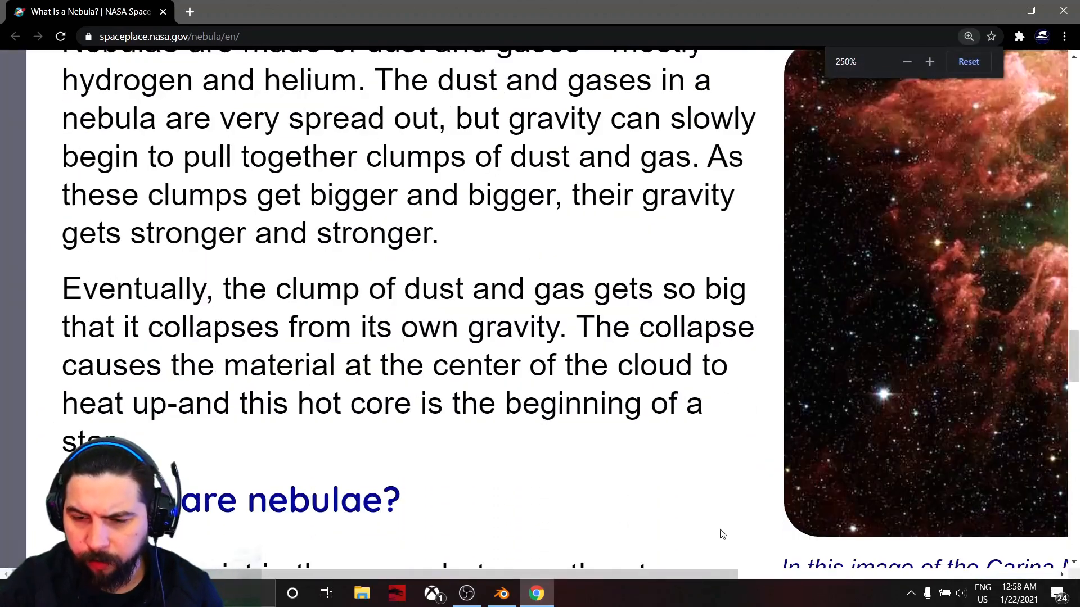
drag(704, 575, 1027, 571)
scroll(871, 424, up, 1)
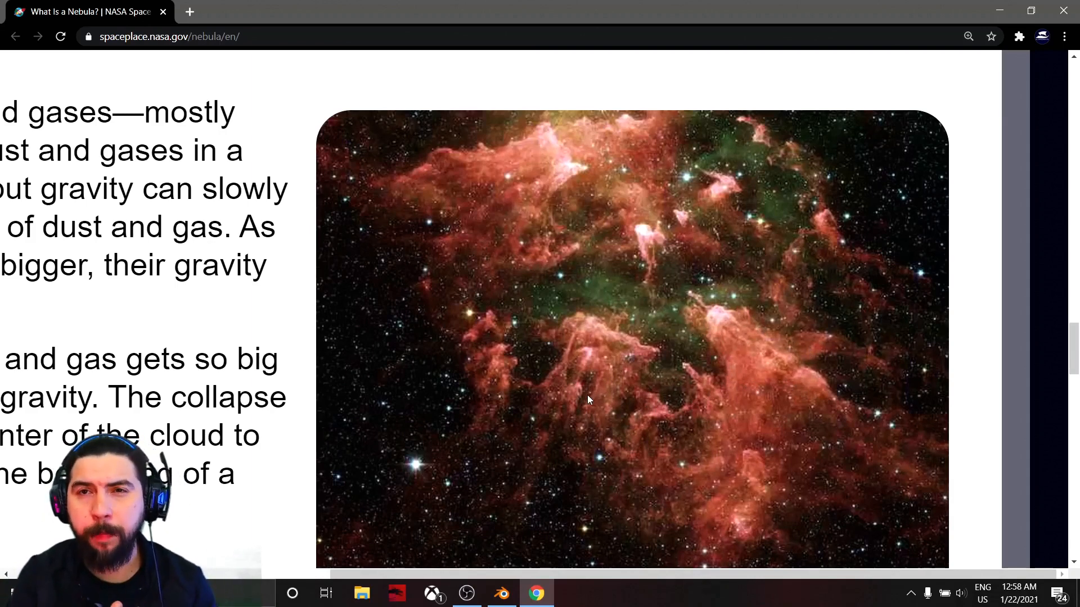
Return to Blender and delete the default light from the scene.
click(1000, 12)
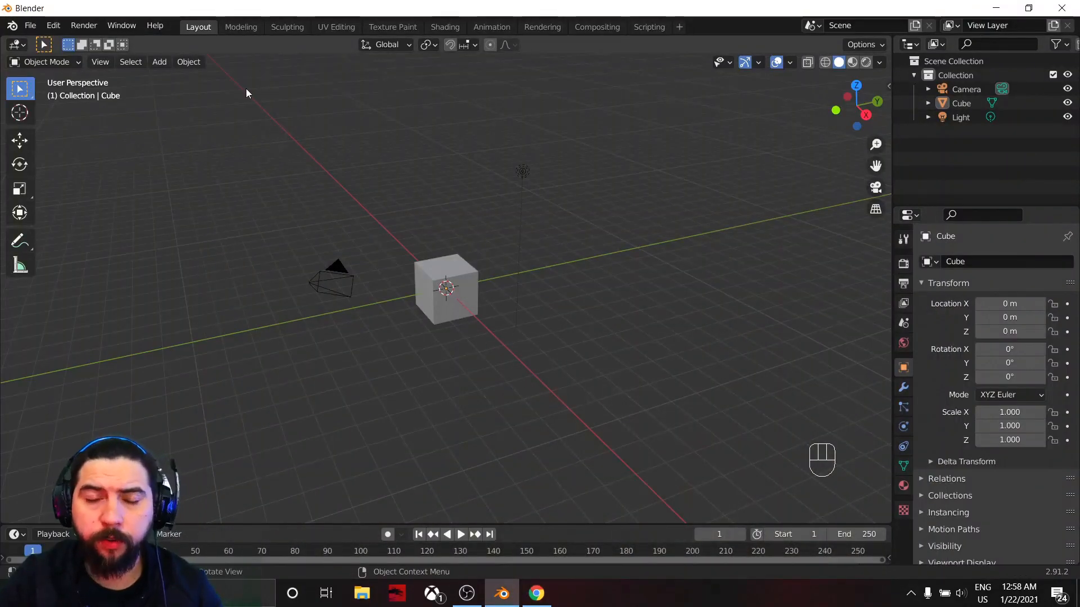
drag(261, 127, 385, 262)
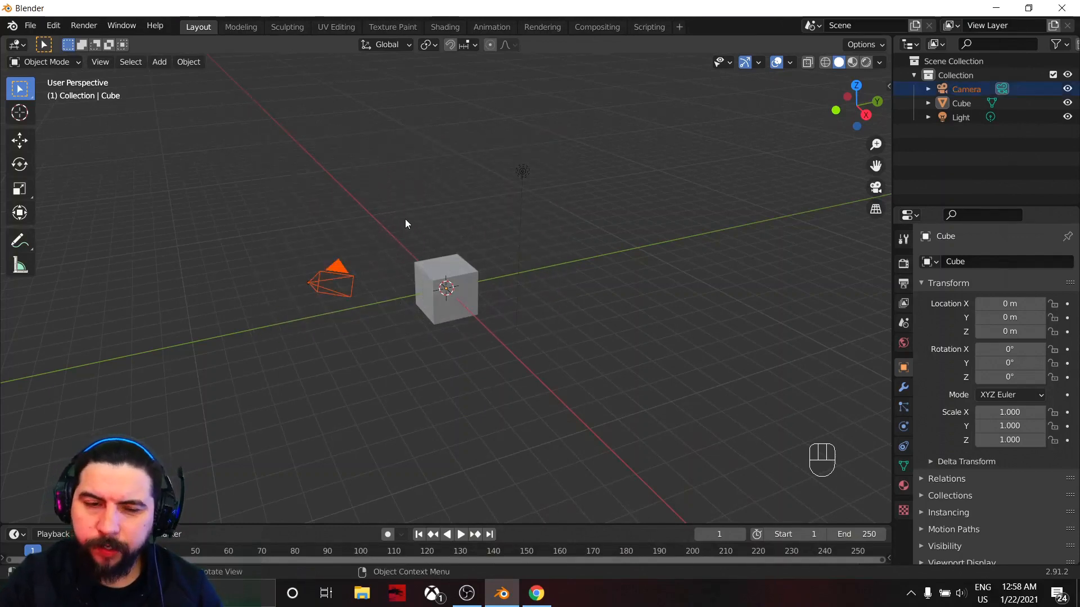
click(461, 295)
drag(518, 168, 554, 194)
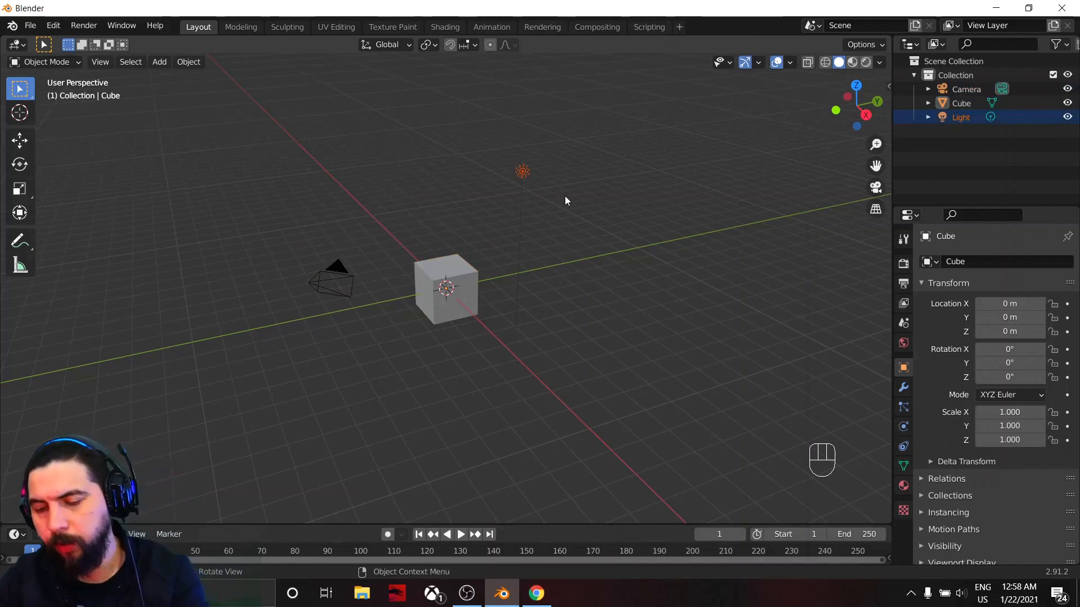
key(Delete)
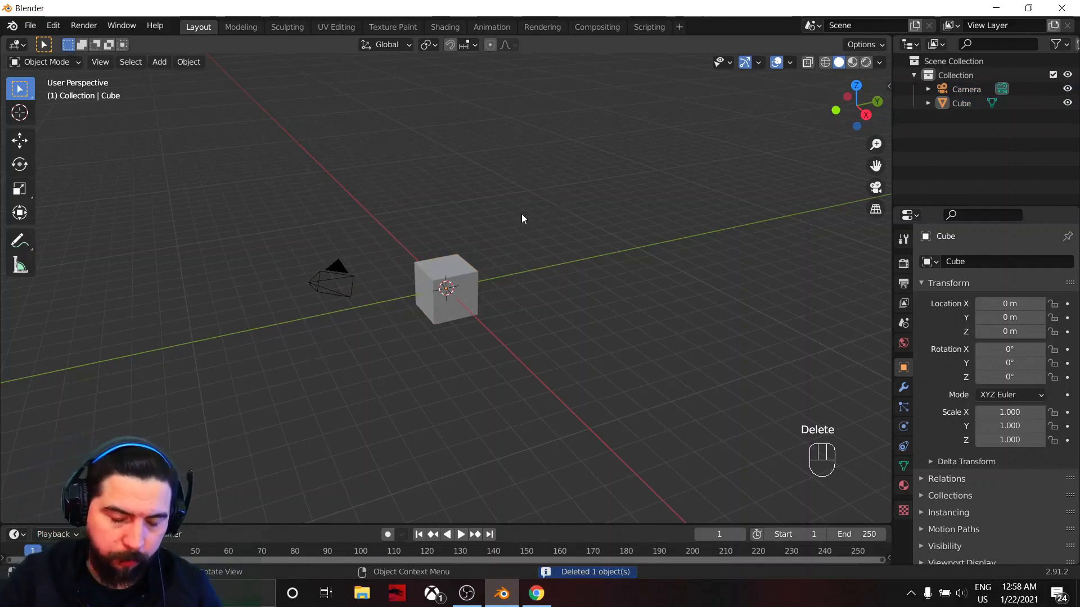
Scale the default cube up uniformly by a factor of 10.
click(447, 282)
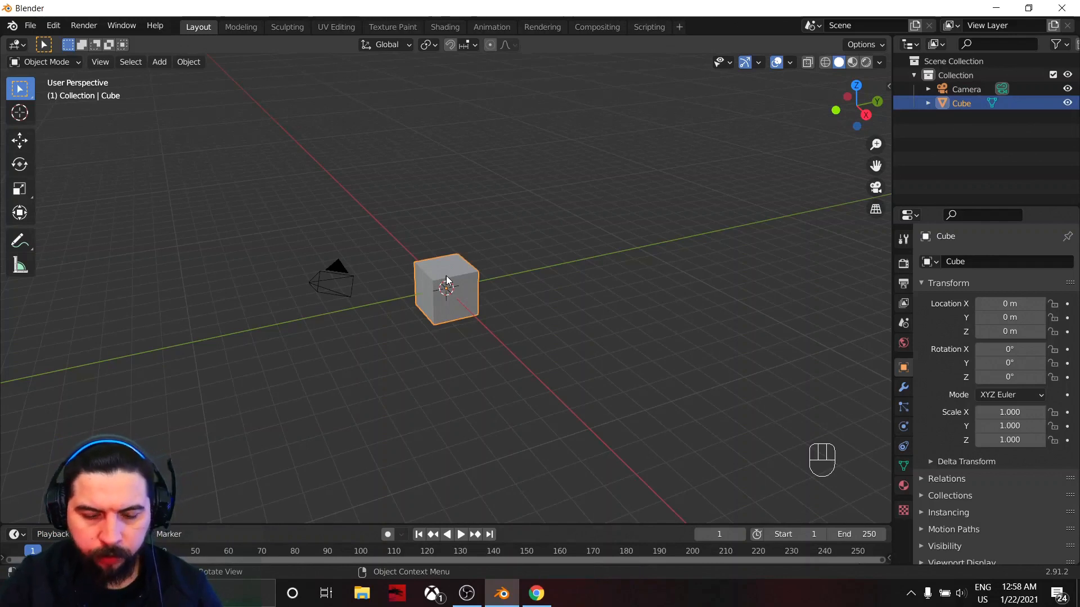
text(s10)
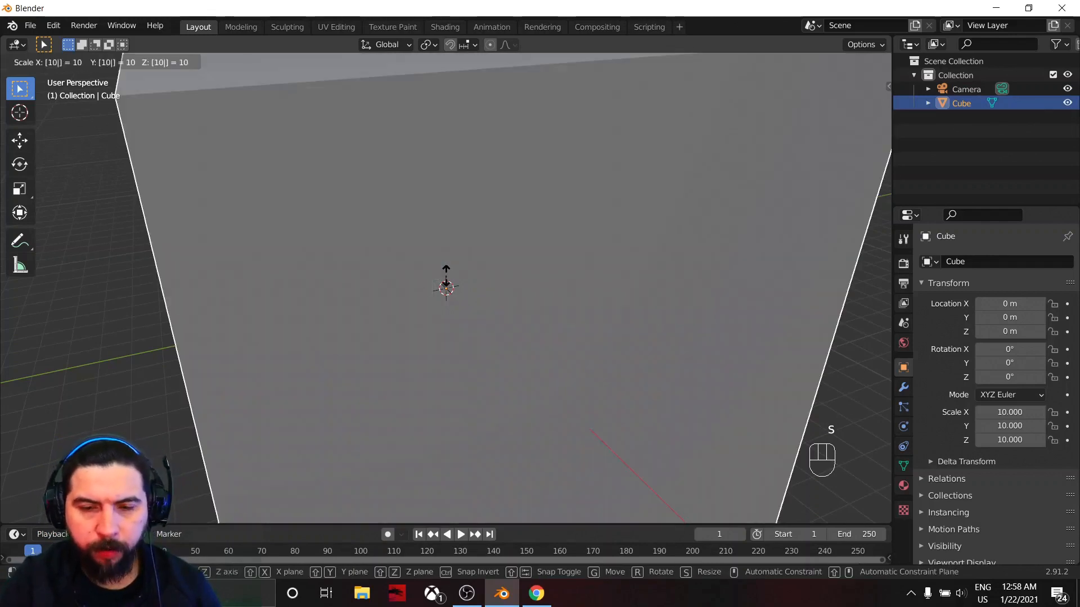
key(Return)
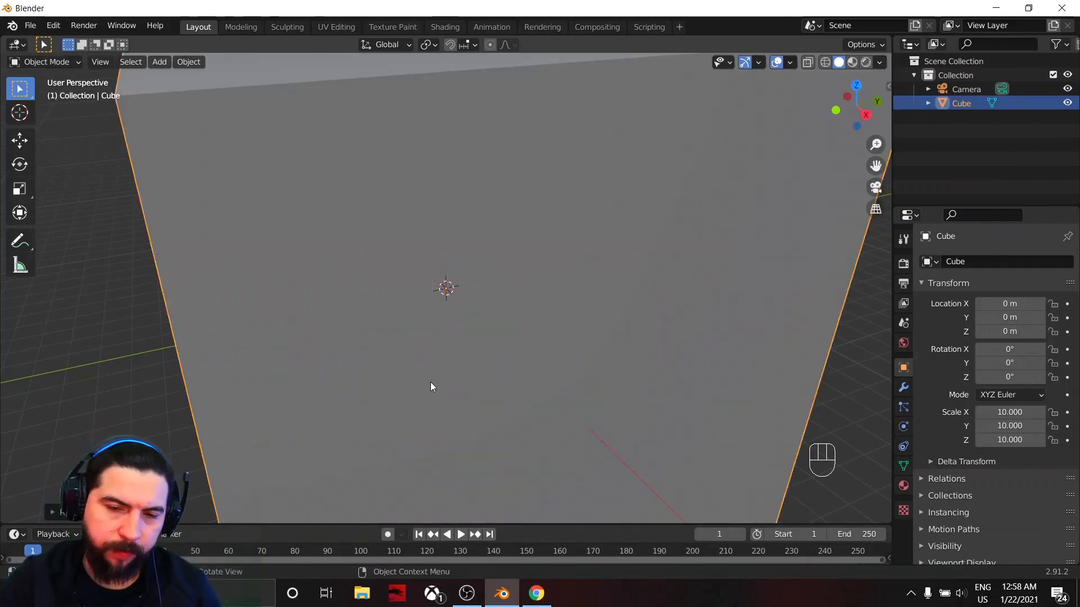
scroll(430, 383, down, 6)
Set the camera's location to 0 m on the X, Y and Z axes.
key(n)
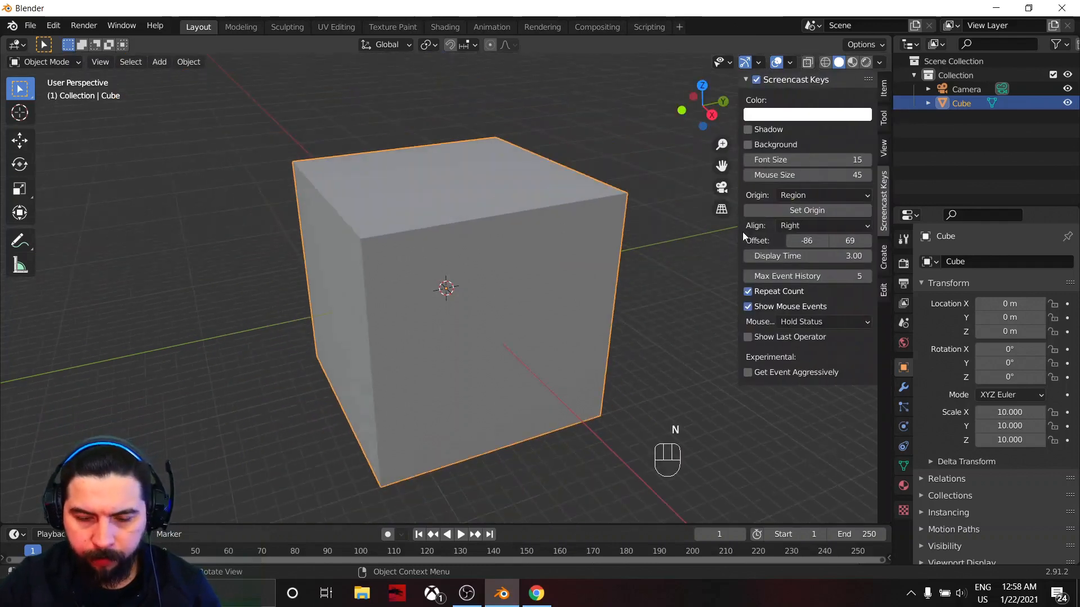
click(964, 89)
click(882, 98)
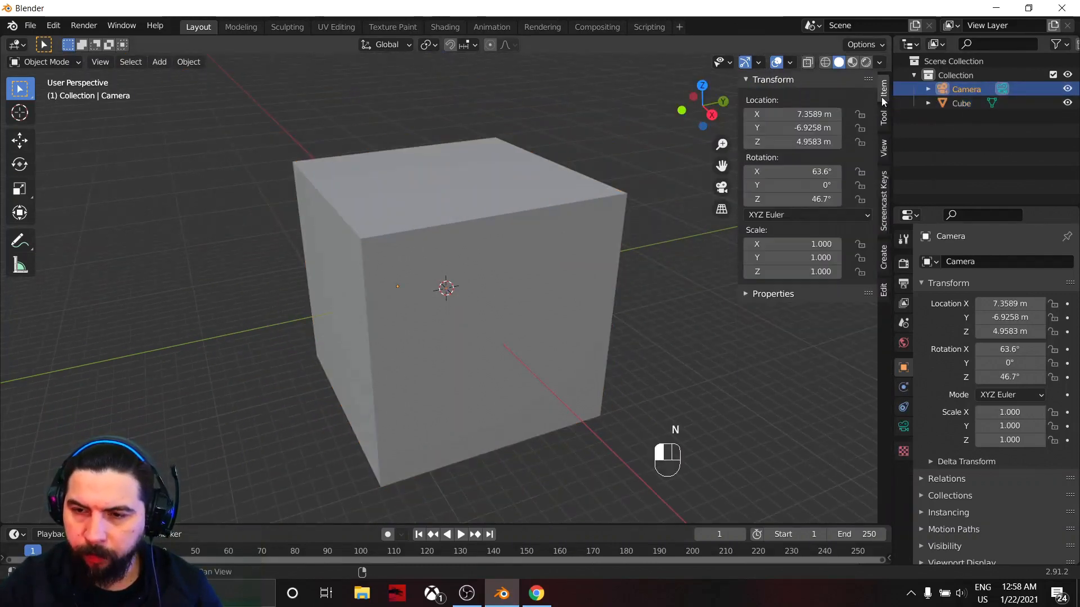
double_click(805, 114)
text(0)
key(Tab)
text(0)
key(Tab)
text(0)
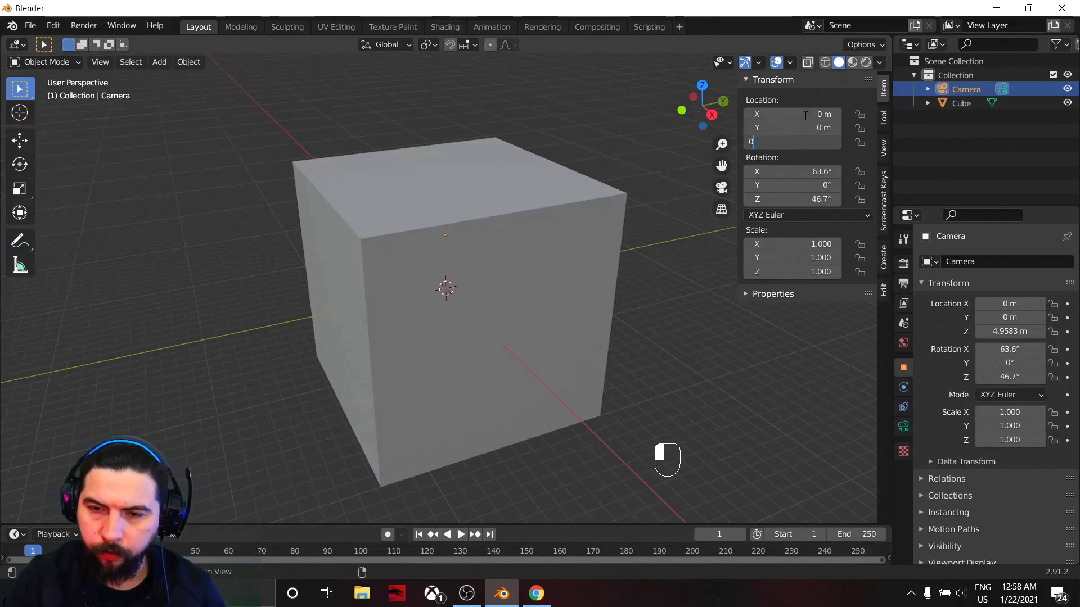
Set the camera's rotation to 90° on X and 0° on both Y and Z.
key(Tab)
text(90)
key(Tab)
text(0)
key(Tab)
text(0)
key(Tab)
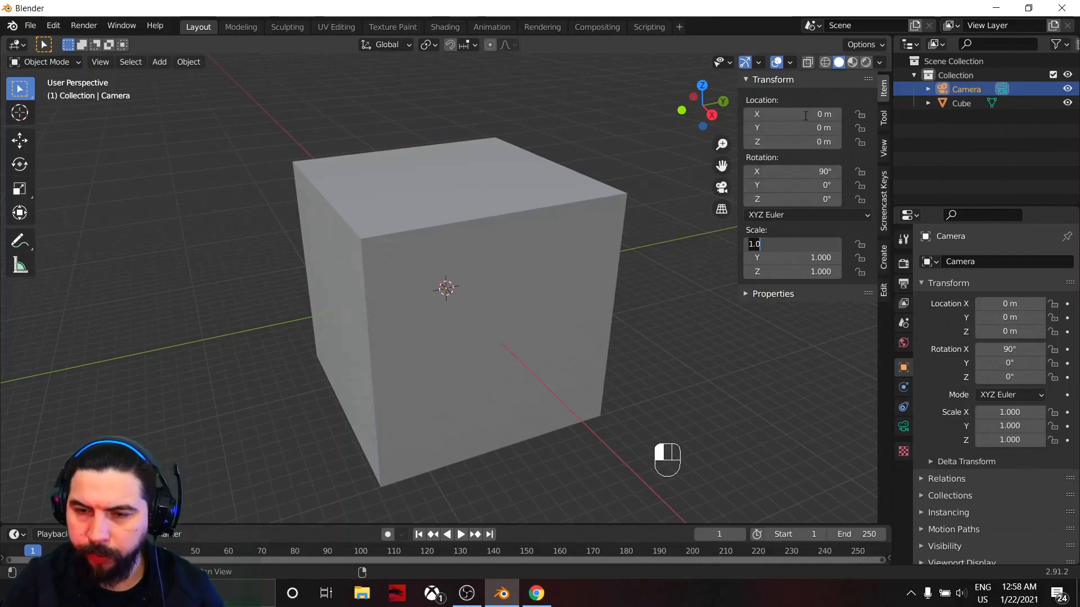
key(Return)
Move the camera out of the cube along the global Y axis to about -34.7 m.
key(g)
key(y)
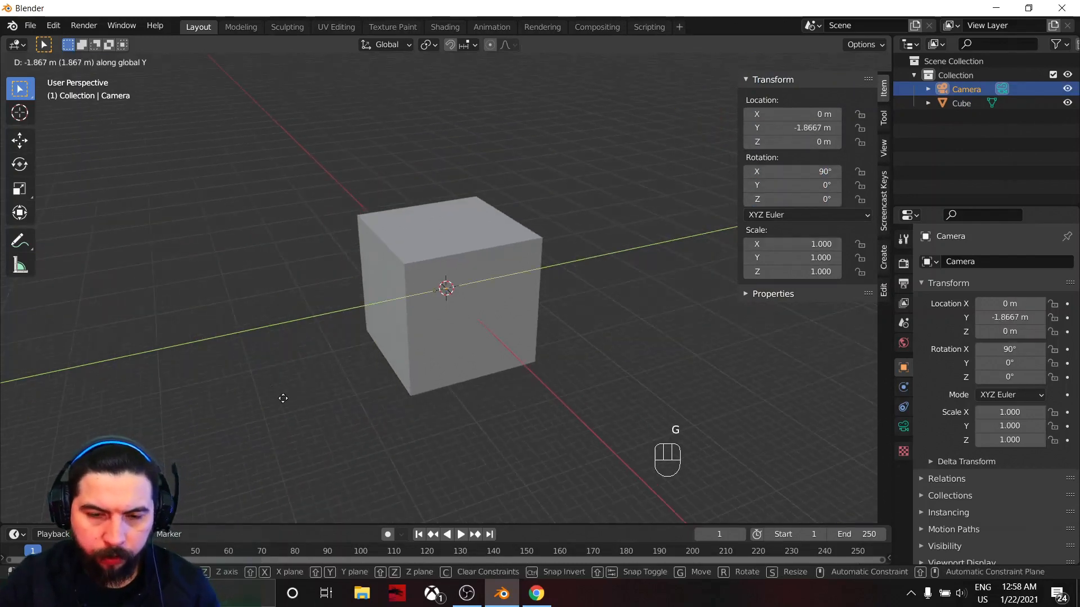
click(738, 406)
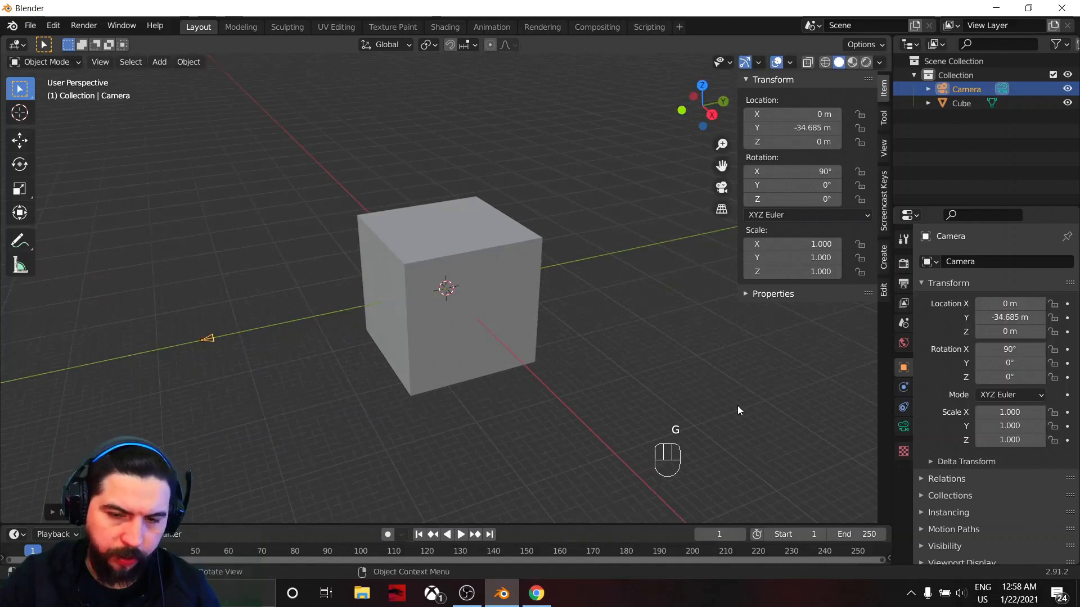
Set the camera's focal length to 400 mm.
click(903, 428)
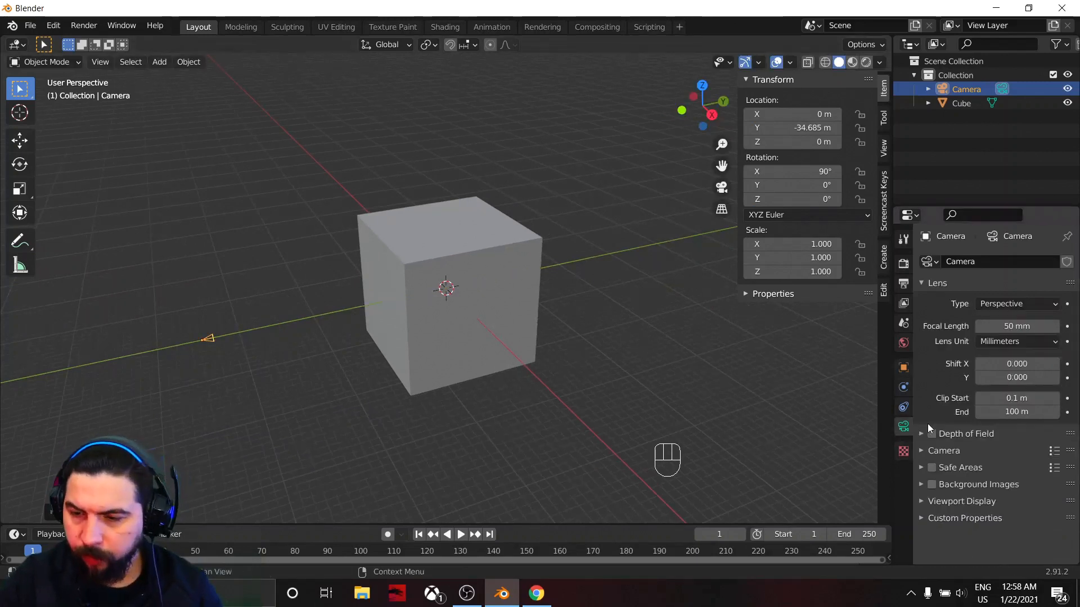
click(1006, 327)
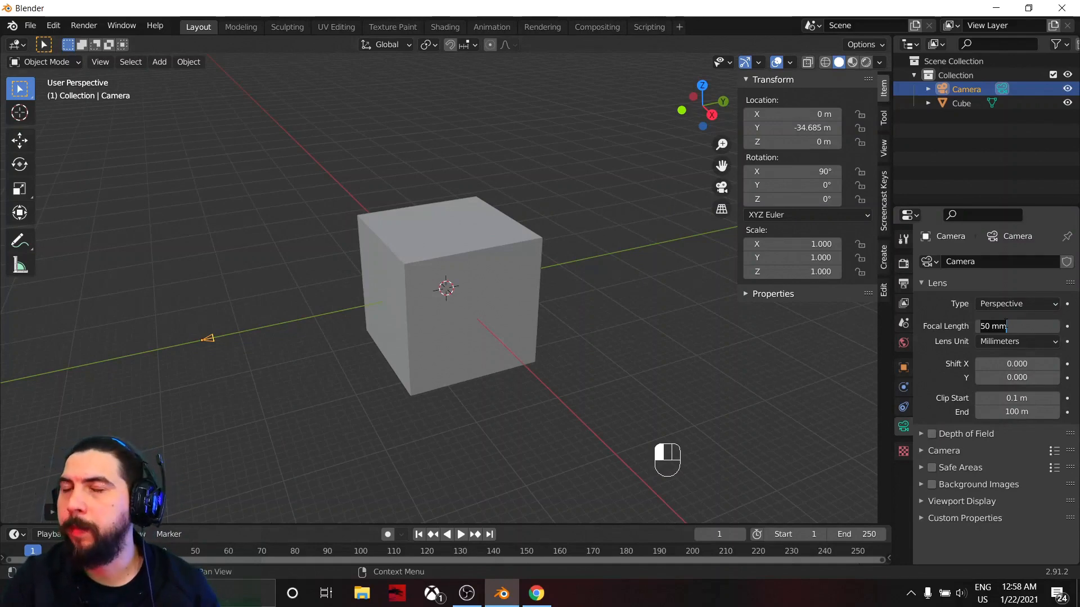
text(400)
key(Return)
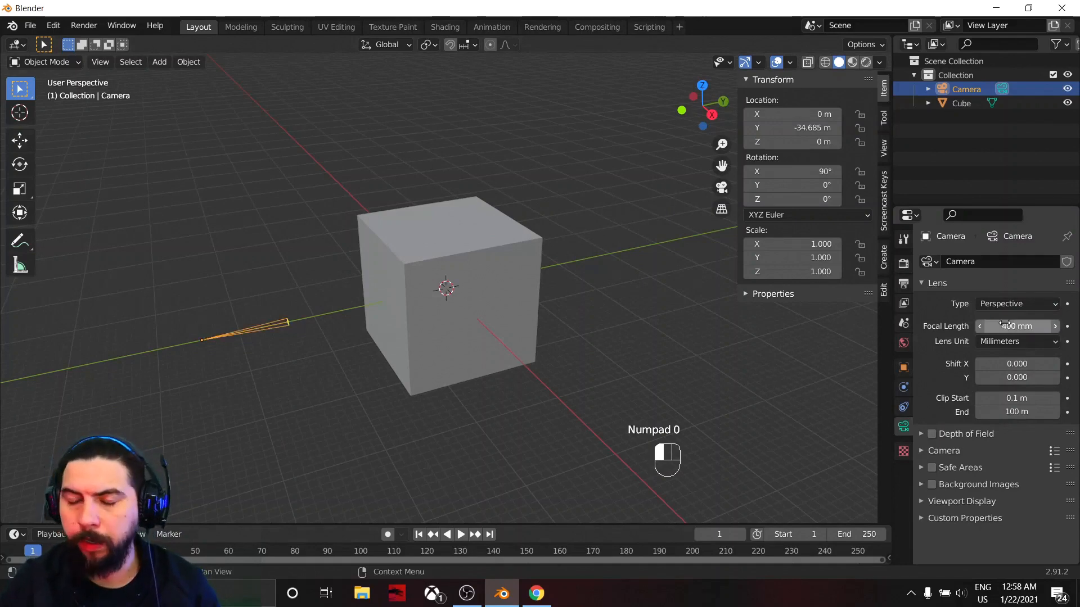
Move the camera farther back along the global Y axis to about -200 m and switch to the camera view.
scroll(386, 405, down, 8)
key(g)
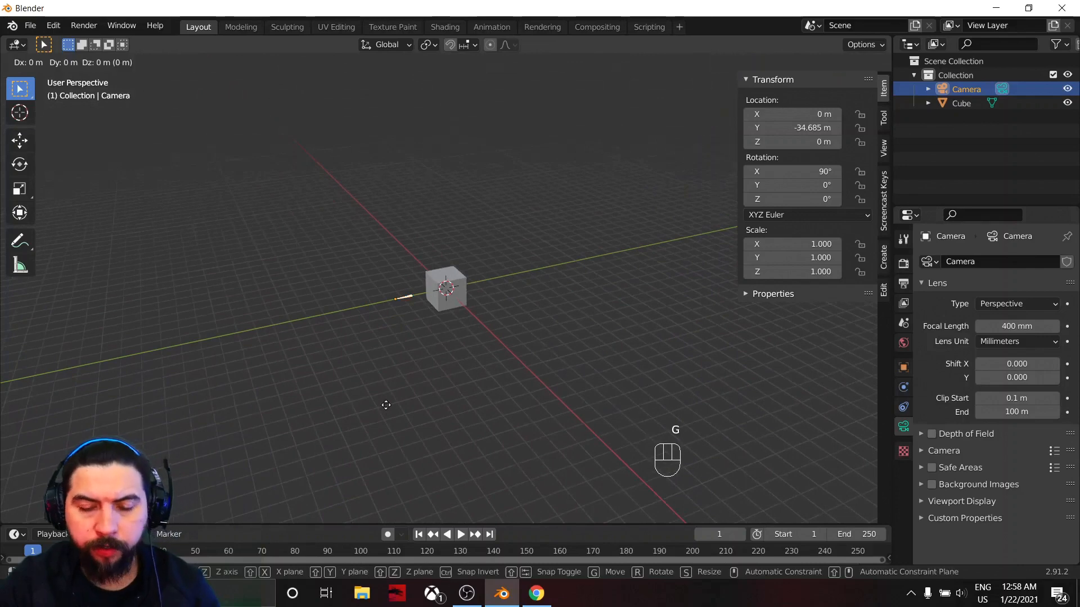
key(y)
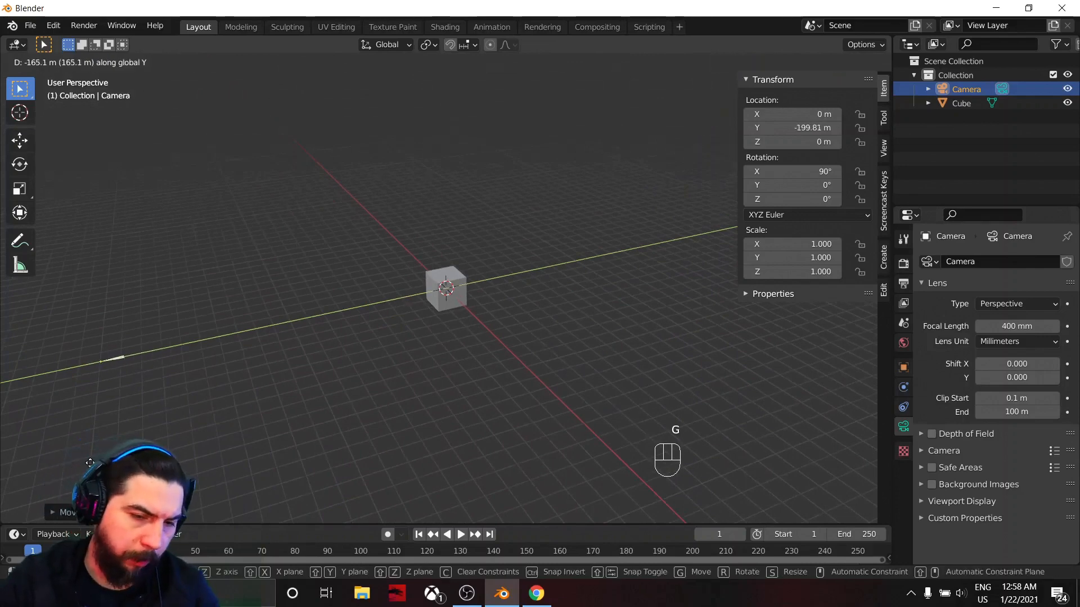
click(90, 462)
key(KP_0)
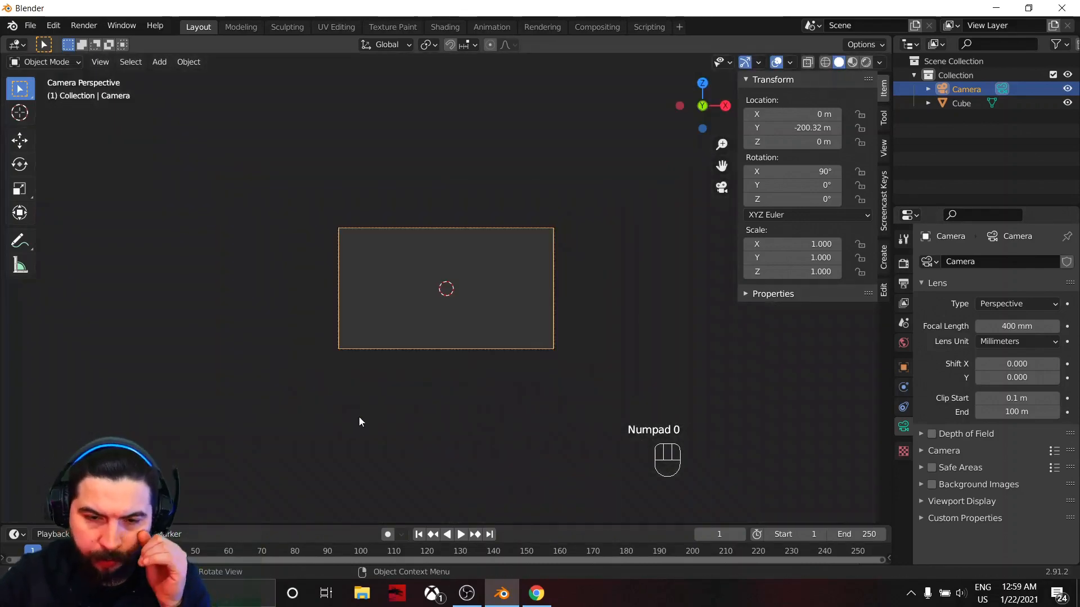
key(KP_0)
key(KP_0)
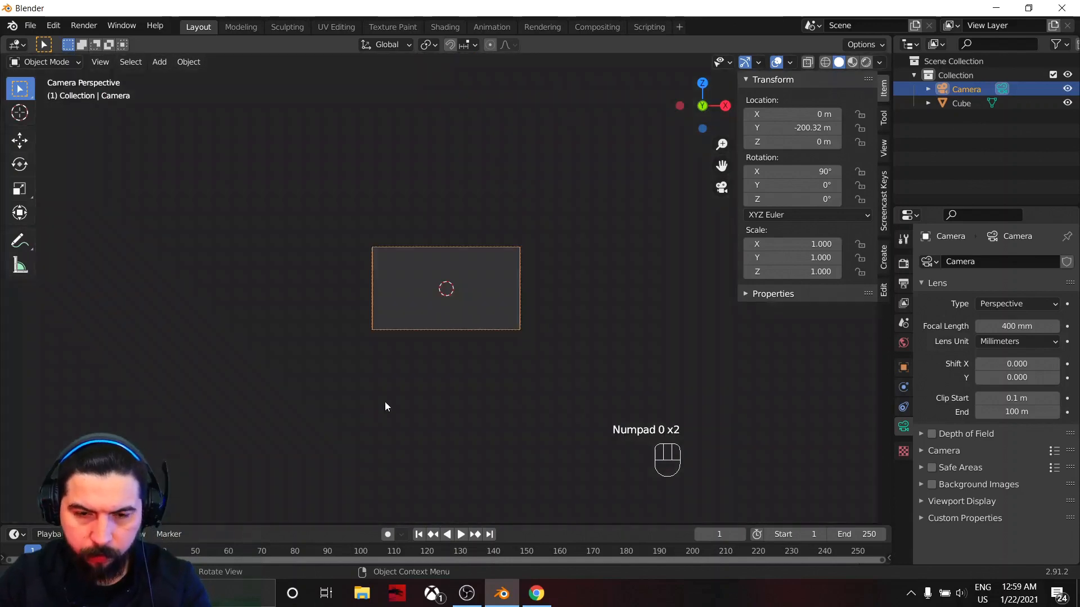
middle_drag(483, 412, 364, 395)
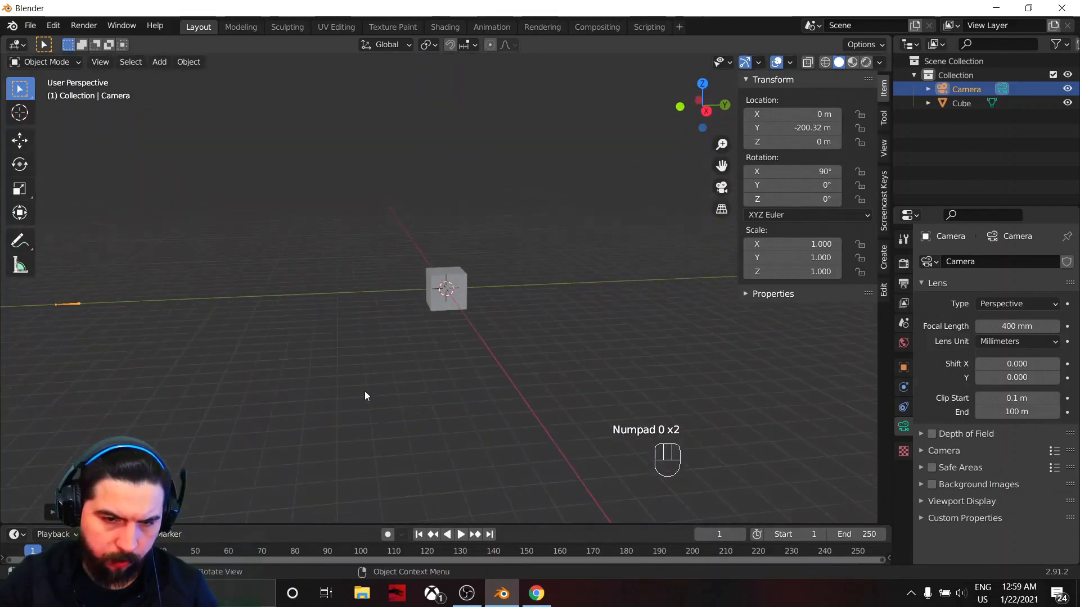
key(KP_0)
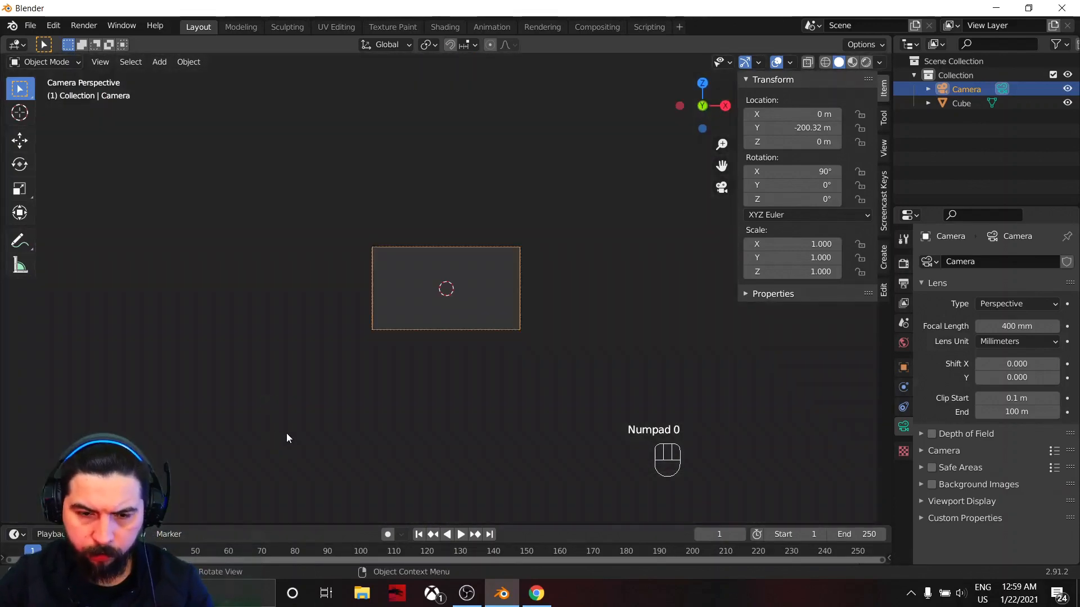
key(g)
right_click(382, 442)
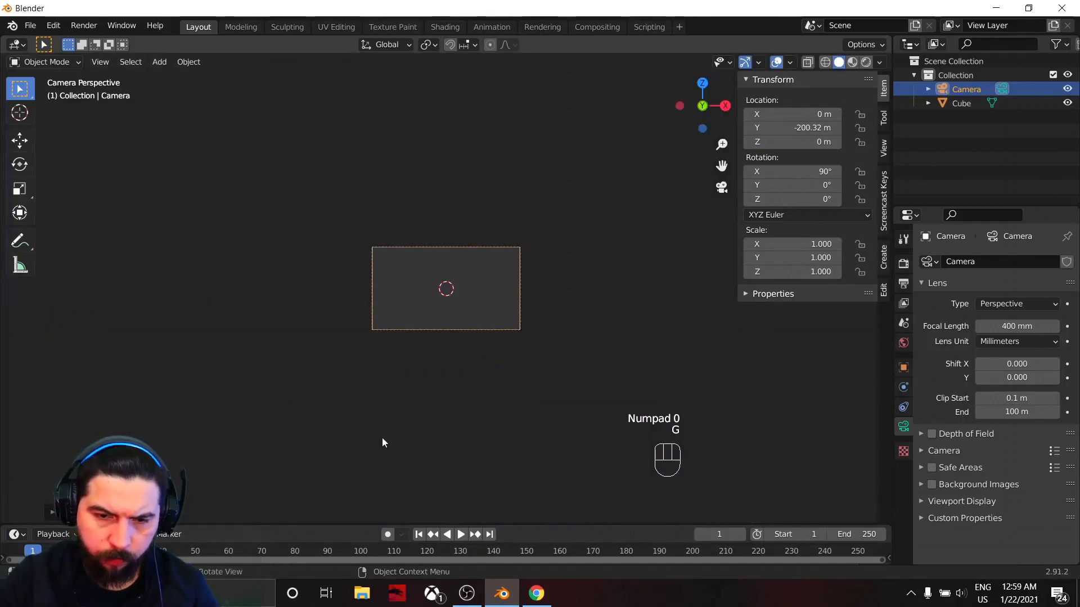
Try moving the camera closer to the cube along the global Y axis, to about -110.8 m, while checking the camera view.
middle_drag(382, 439, 254, 448)
scroll(225, 431, down, 5)
key(g)
key(y)
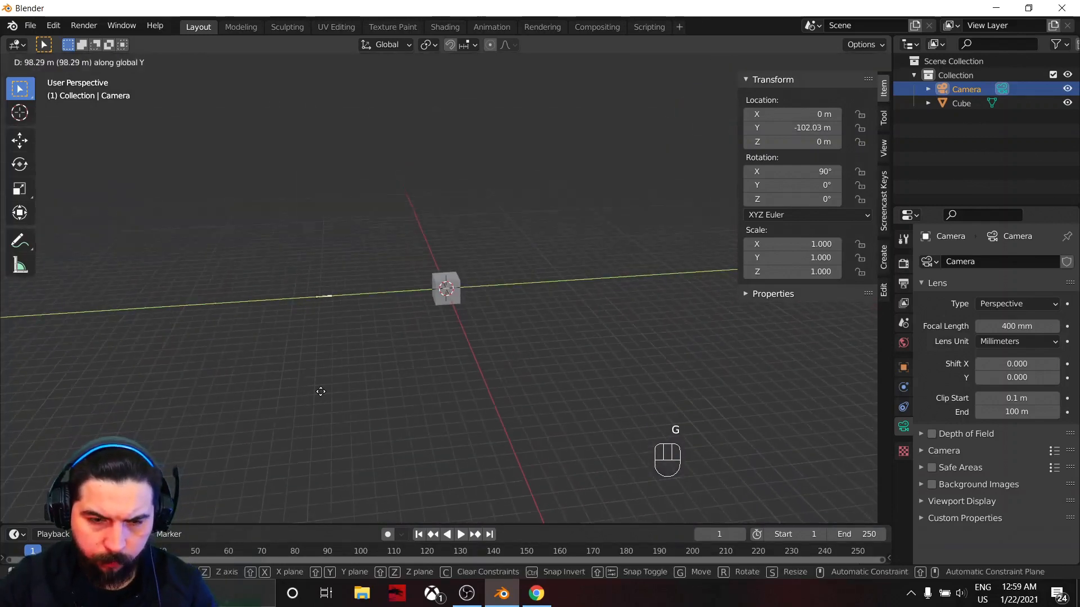
click(321, 391)
key(KP_0)
key(g)
key(y)
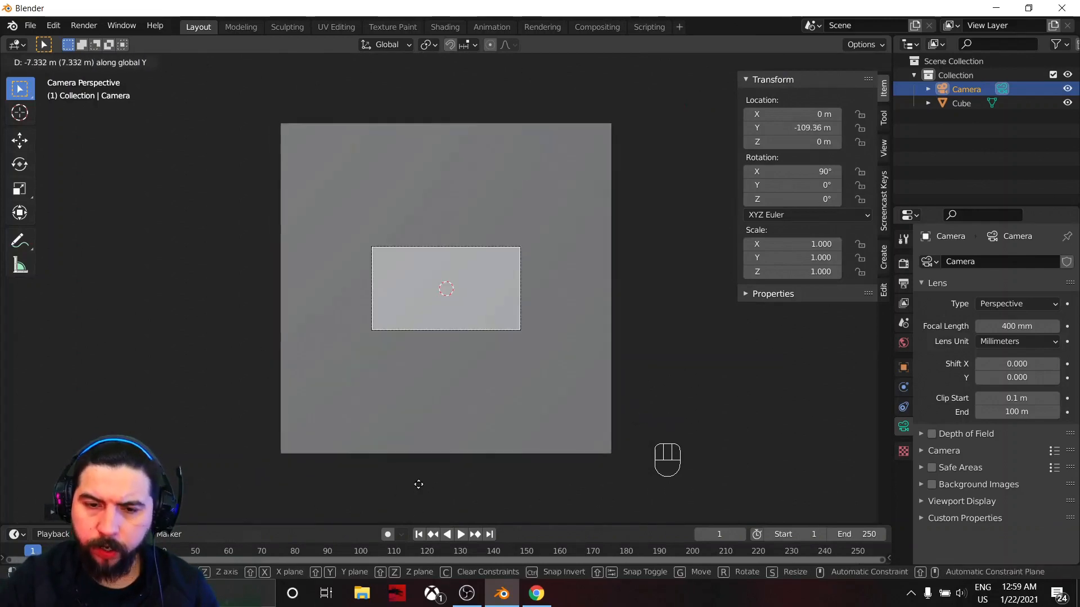
click(419, 455)
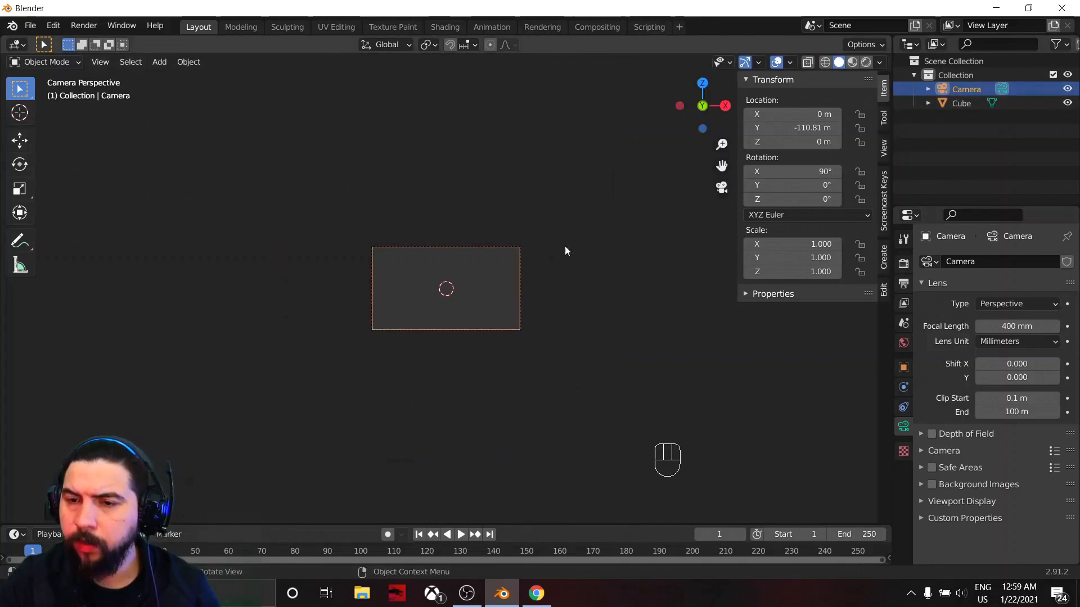
key(g)
key(y)
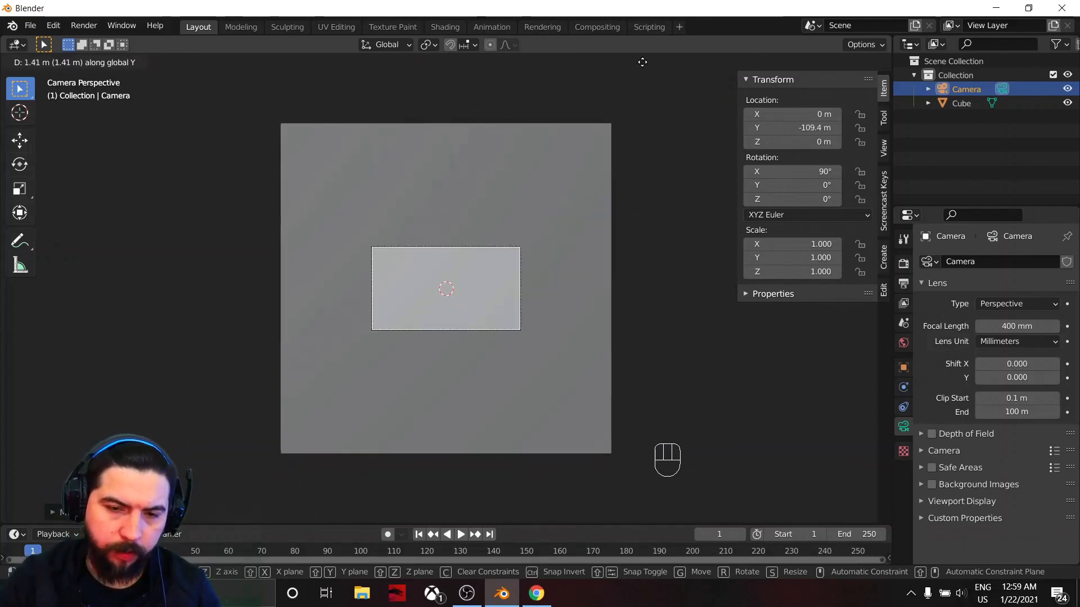
key(Escape)
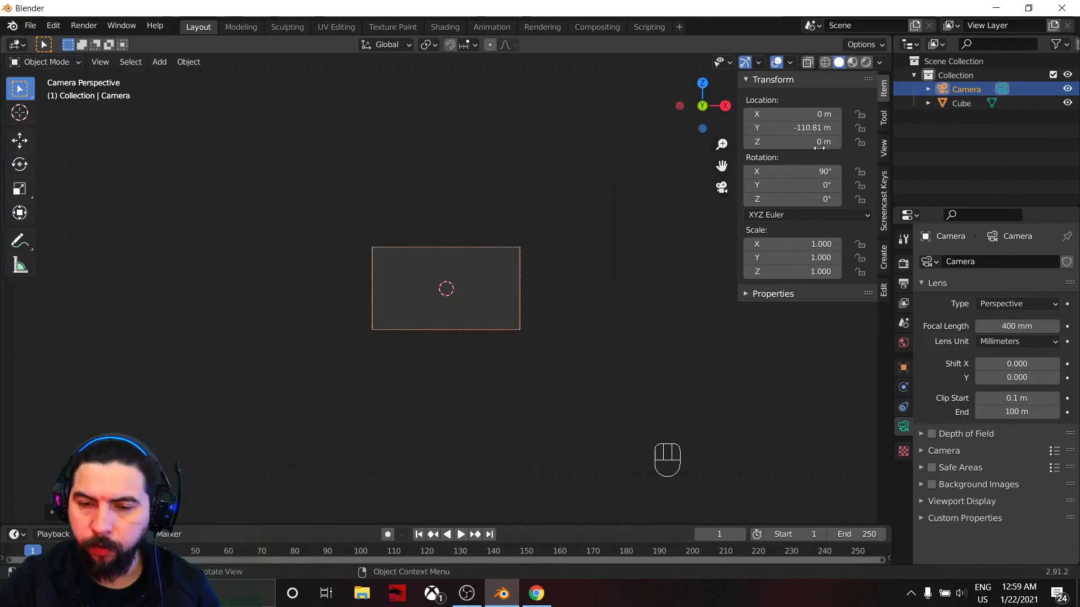
Set the viewport's clip end distance to 2000 m.
click(884, 148)
click(815, 128)
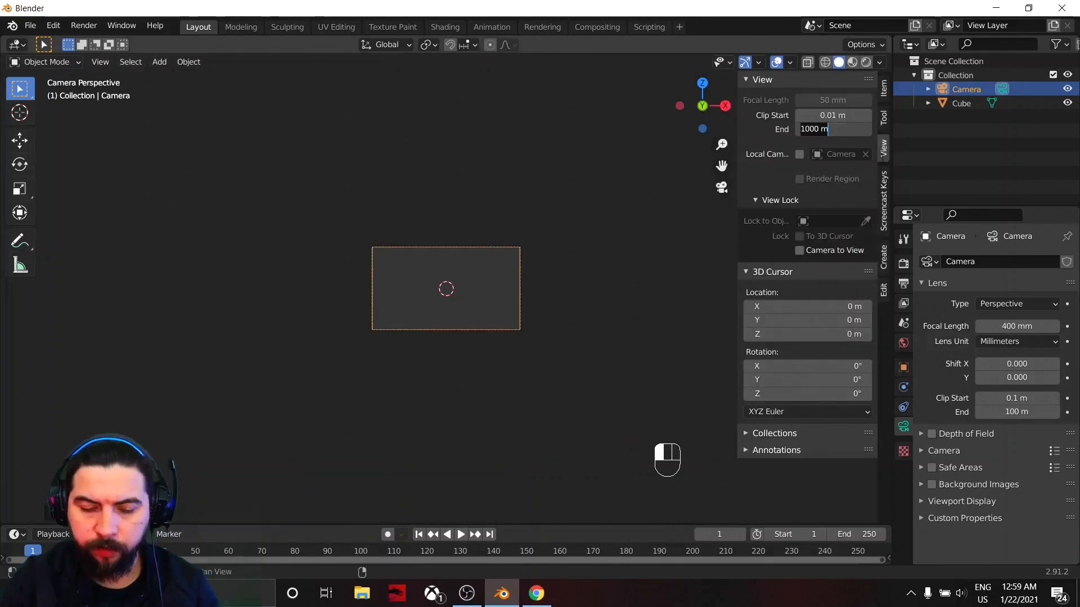
text(2000)
key(Return)
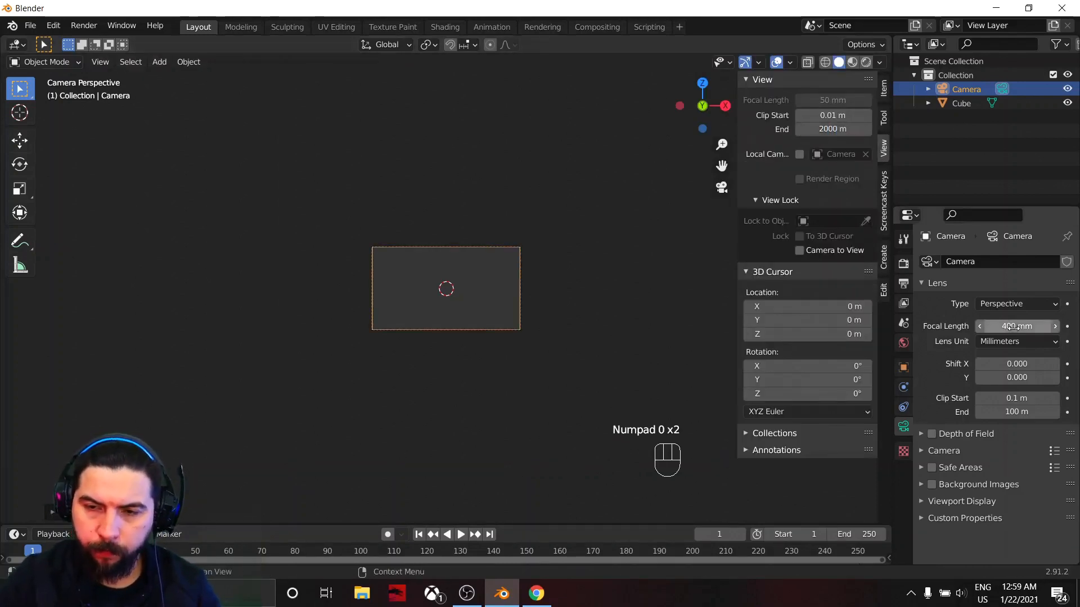
Try shifting the camera back and forth along the global Y axis to test the cube's visibility in the camera view.
click(960, 101)
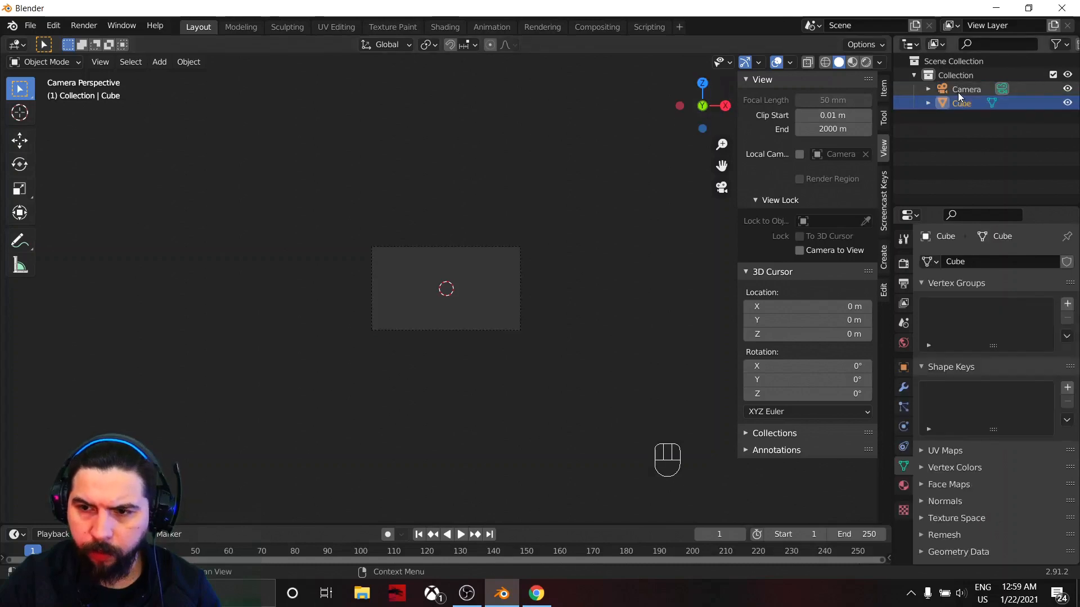
click(957, 92)
key(g)
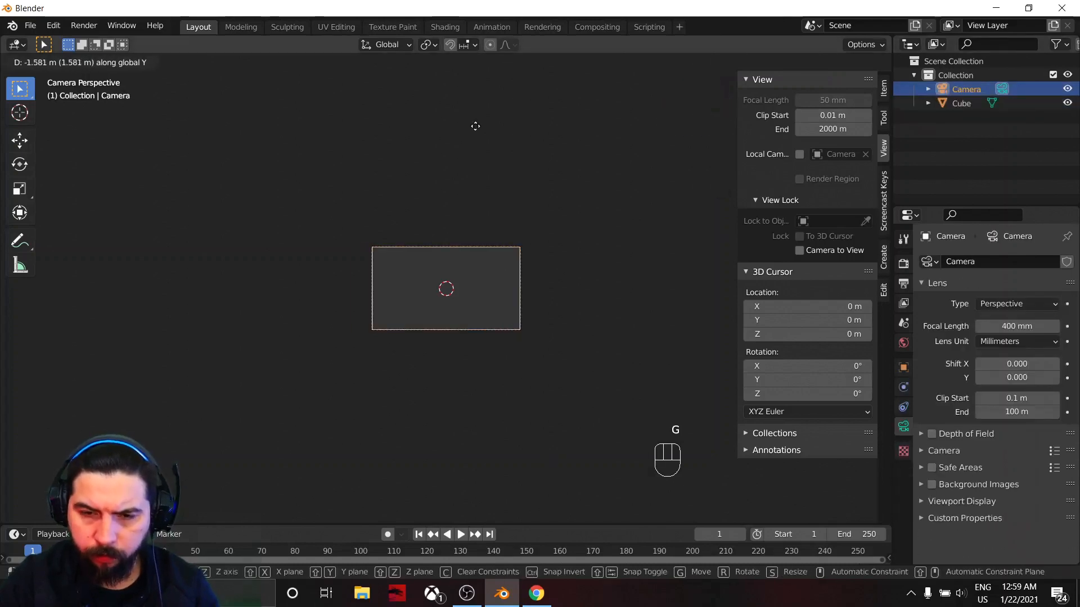
click(321, 84)
middle_drag(498, 366, 311, 418)
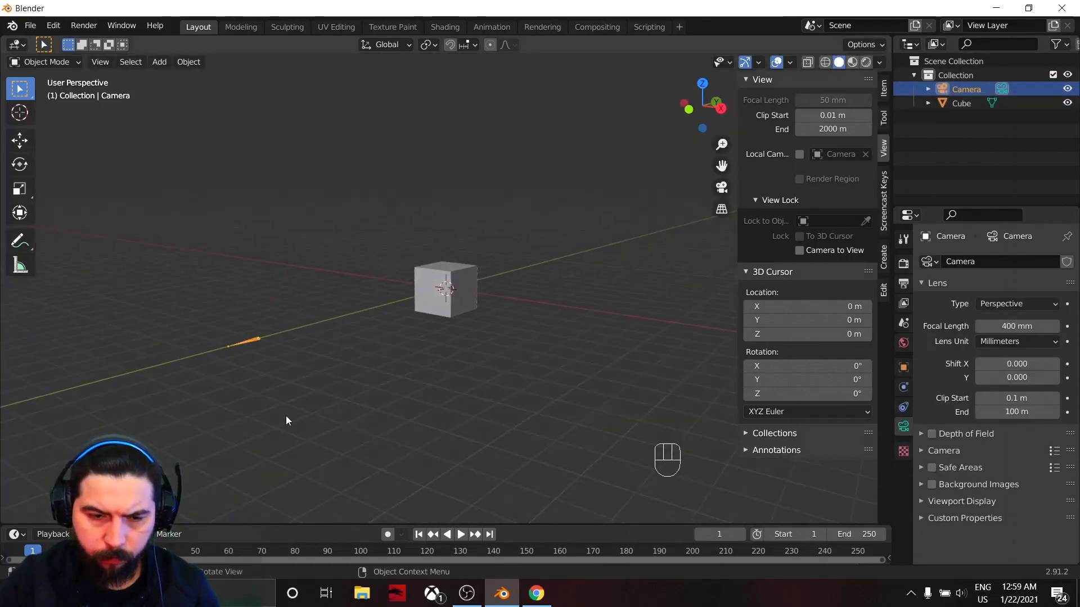
key(g)
click(312, 399)
key(KP_0)
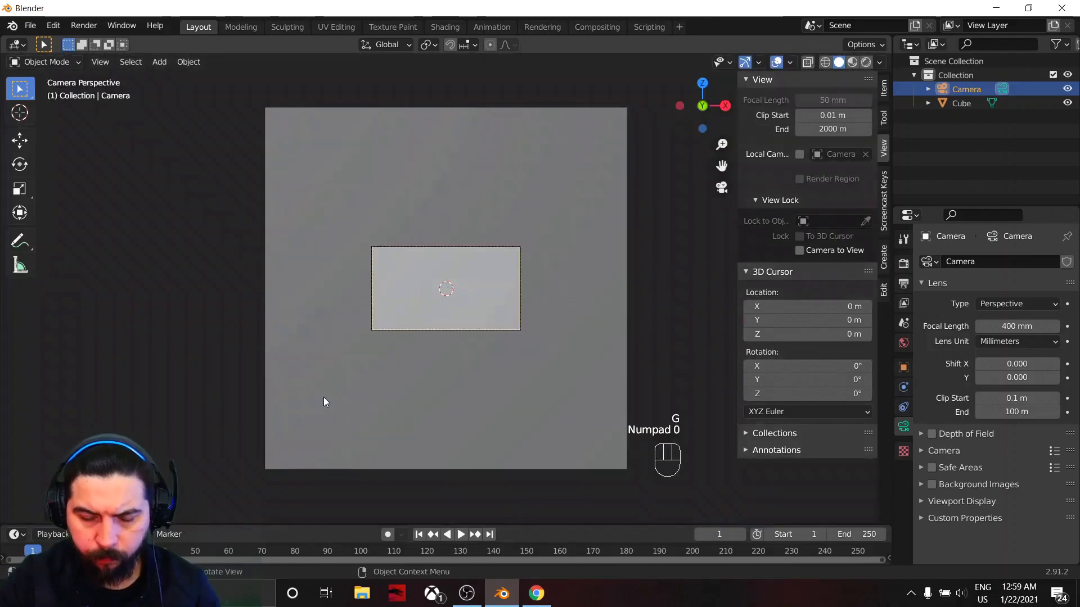
key(g)
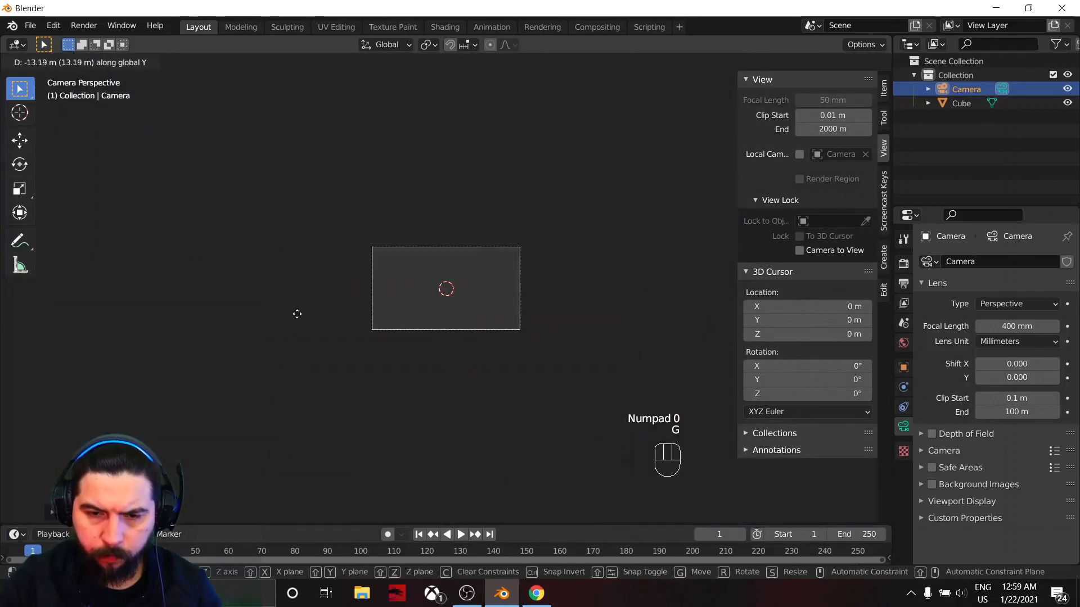
click(296, 250)
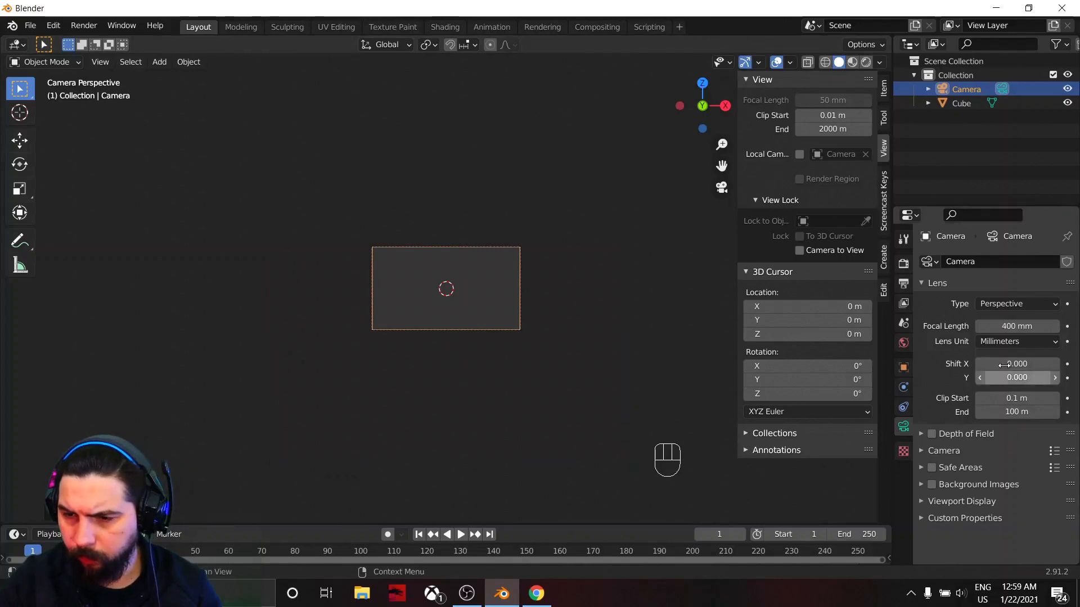
Set the camera's own clip end distance to 2000 m.
click(1012, 412)
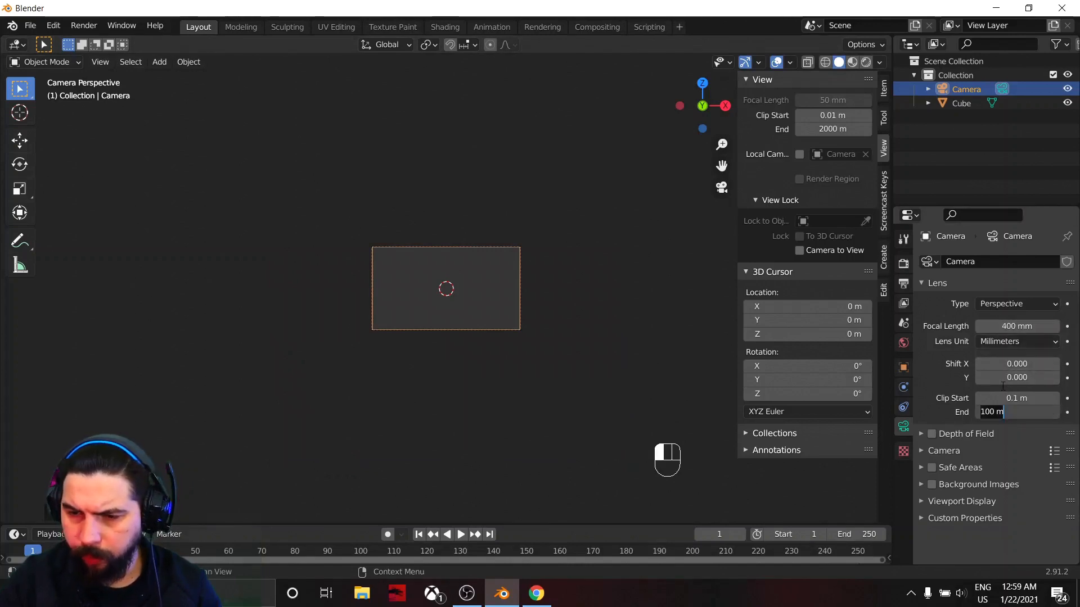
text(2000)
key(Return)
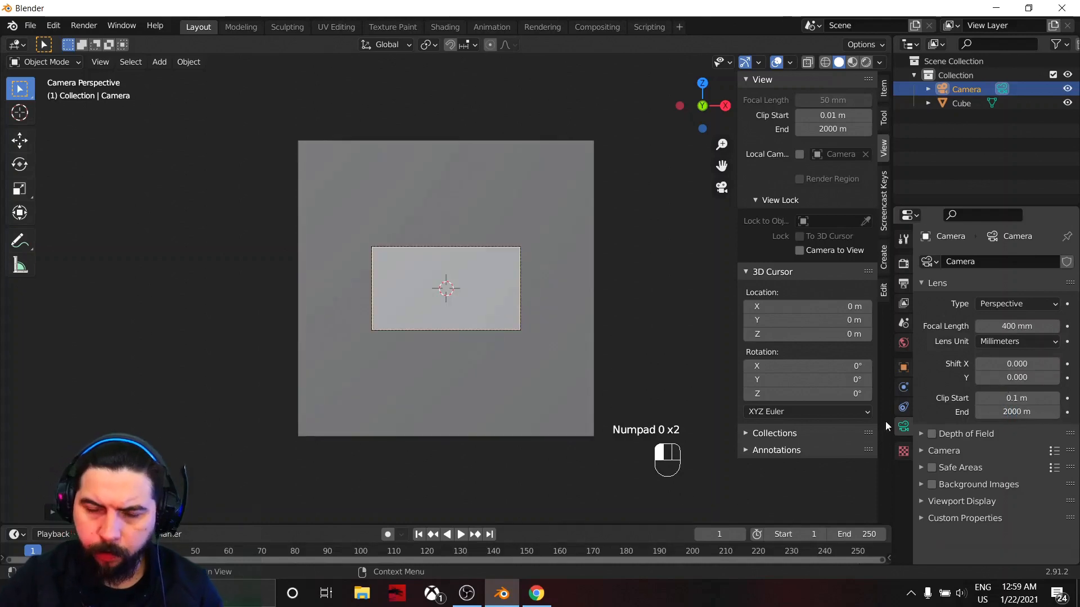
Move the camera back along the global Y axis until the whole cube fits within the height of the camera frame.
key(g)
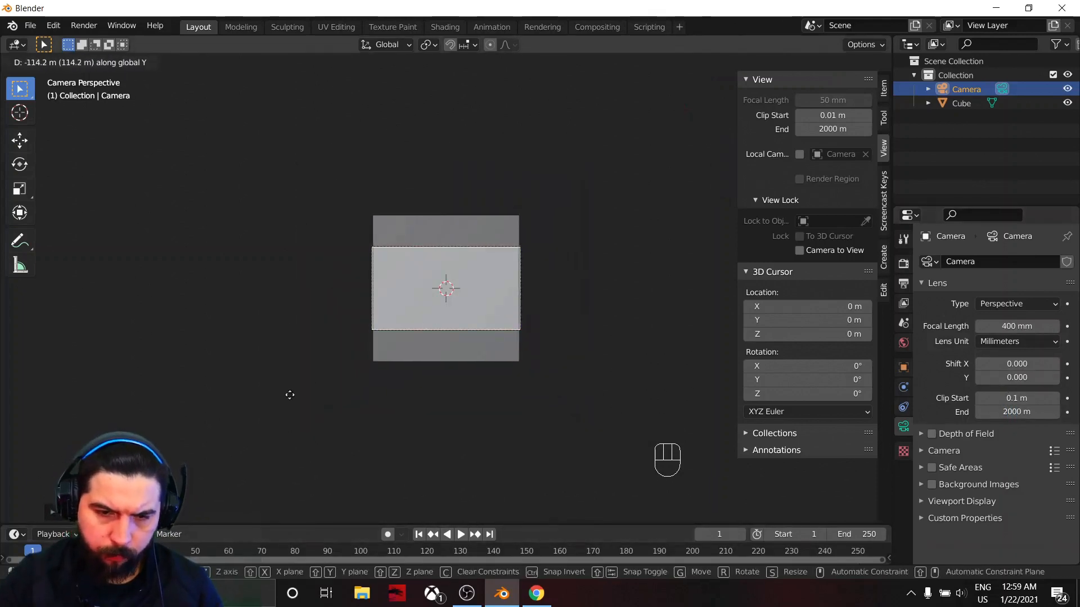
click(285, 416)
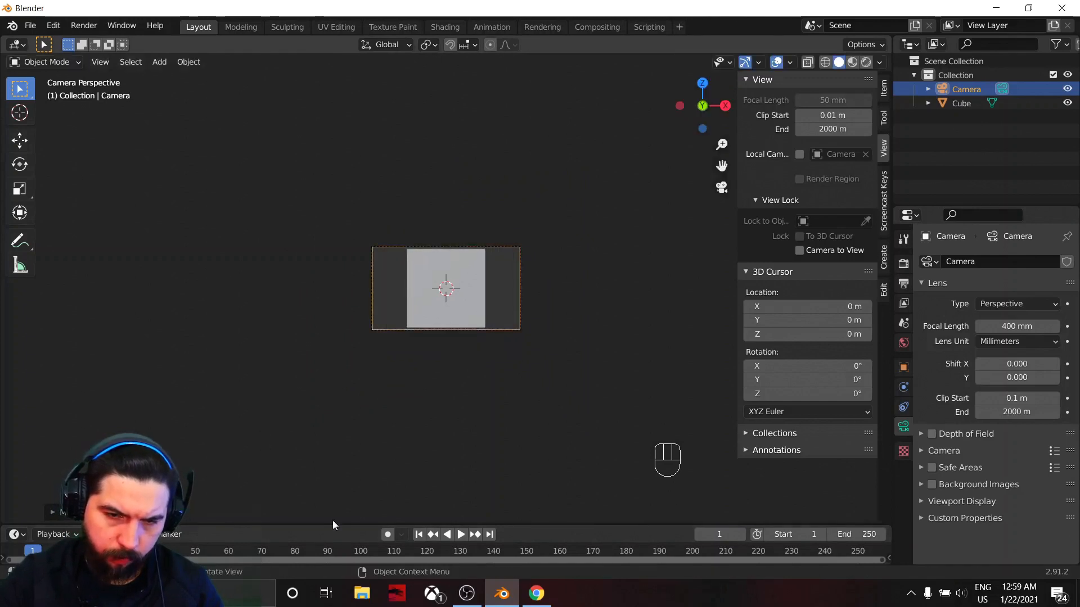
scroll(437, 440, up, 5)
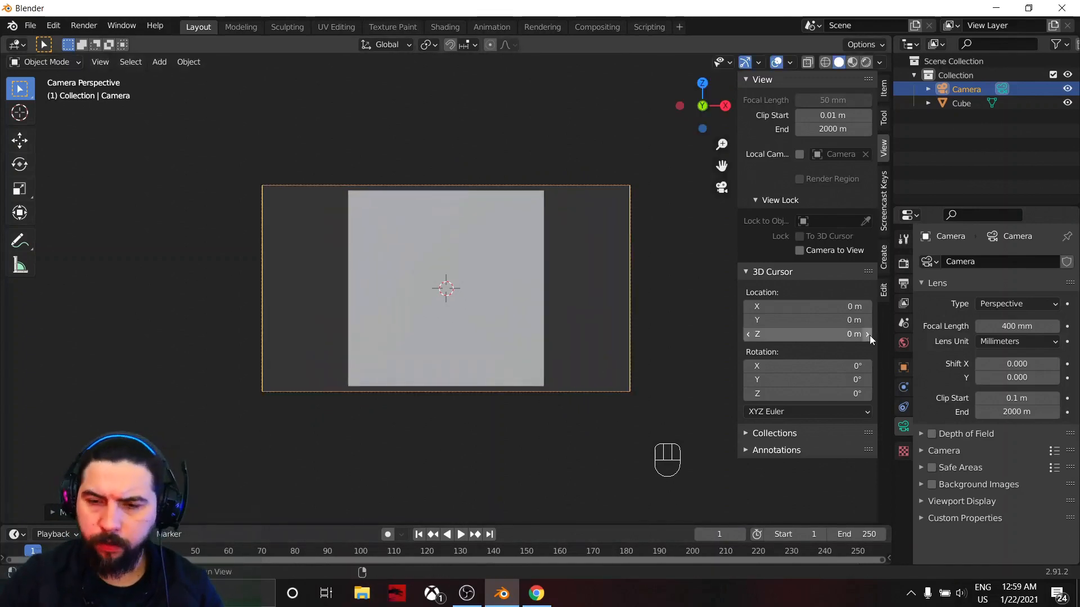
Set the end distance of Eevee's volumetrics to 2000 m.
click(903, 264)
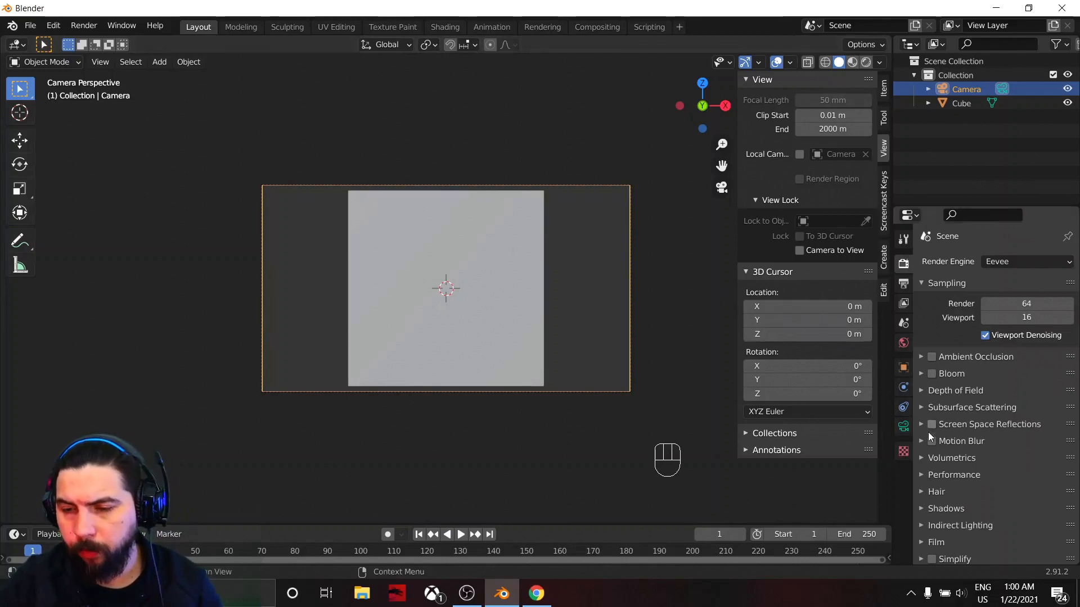
click(922, 459)
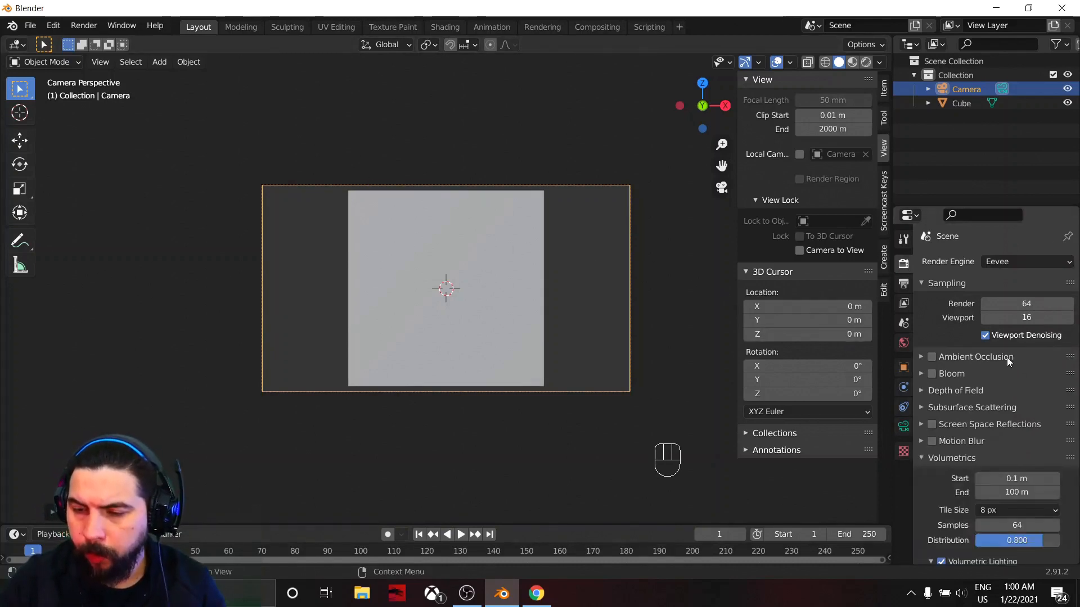
scroll(1018, 338, down, 4)
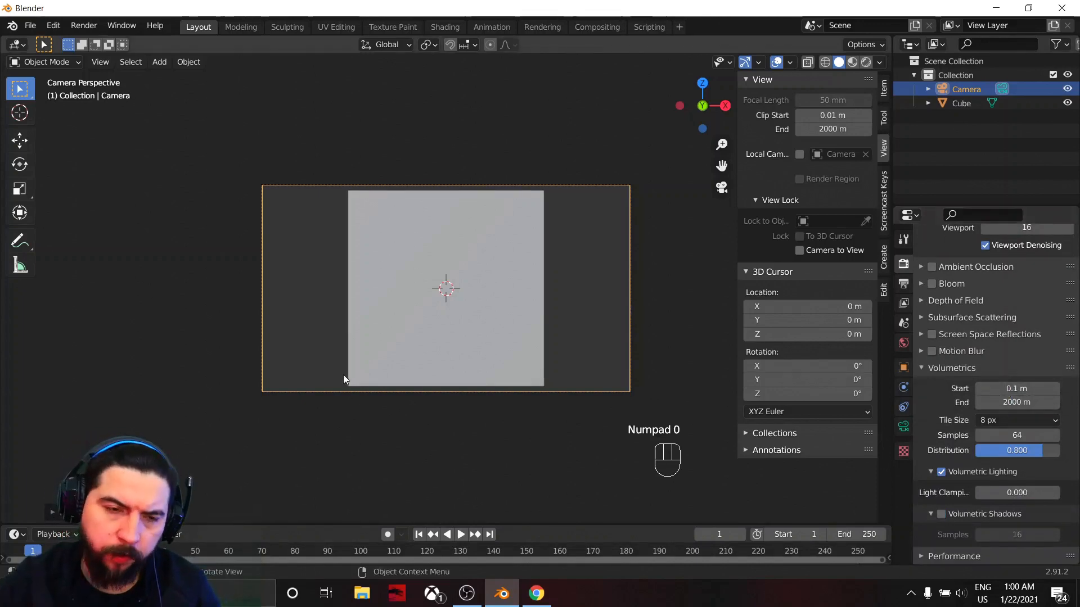
Hide the viewport sidebar and split the 3D viewport into two side-by-side areas, making one a Shader Editor.
key(n)
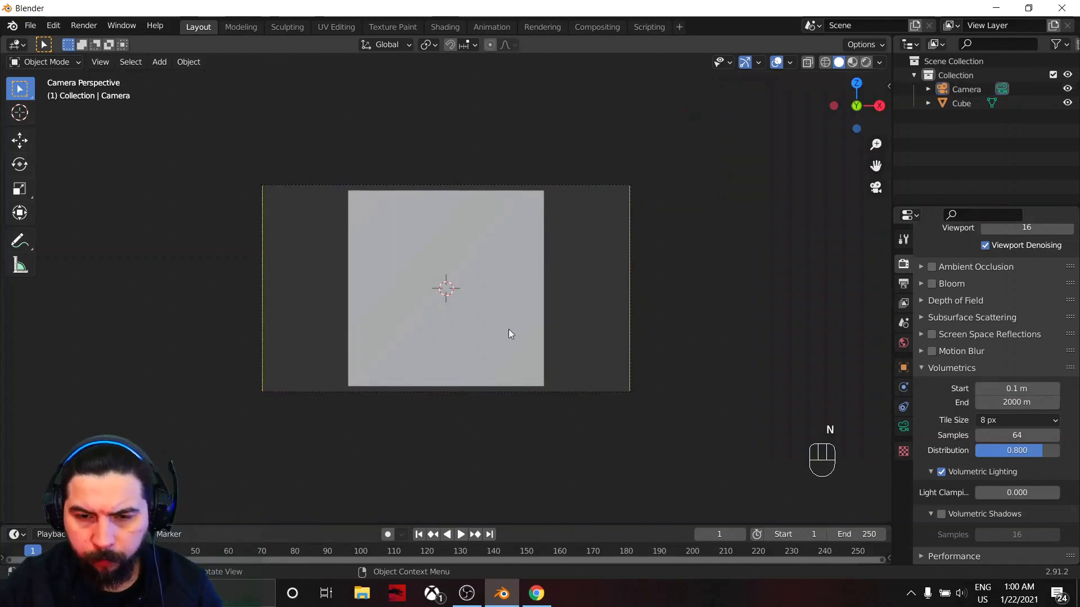
drag(3, 42, 527, 100)
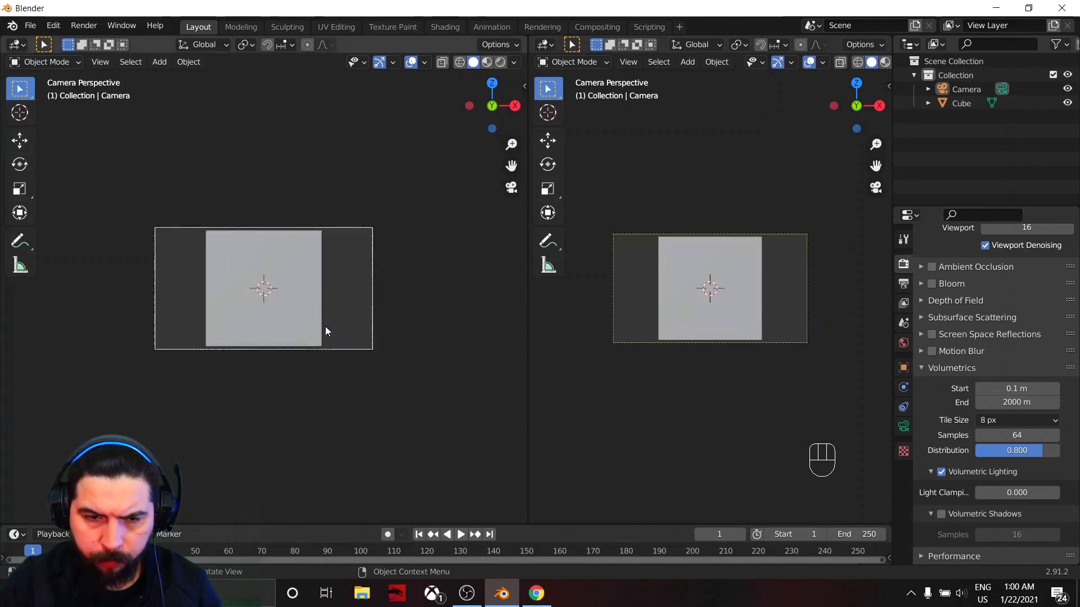
click(23, 45)
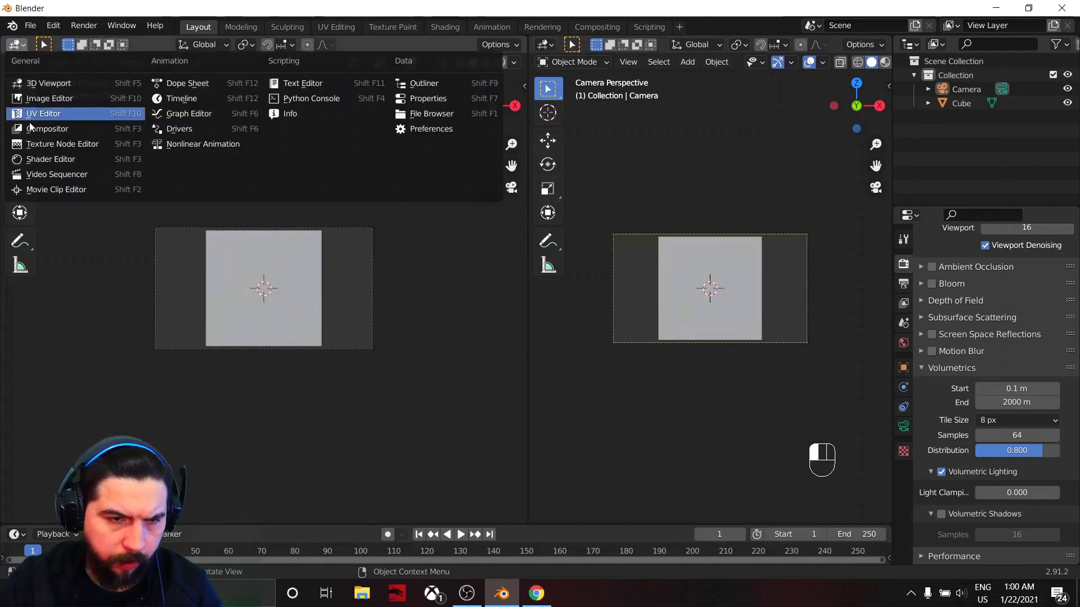
click(51, 160)
With the 3D viewport in rendered shading, add a point light at the scene's centre with a power of 20000 W.
middle_drag(781, 59, 687, 85)
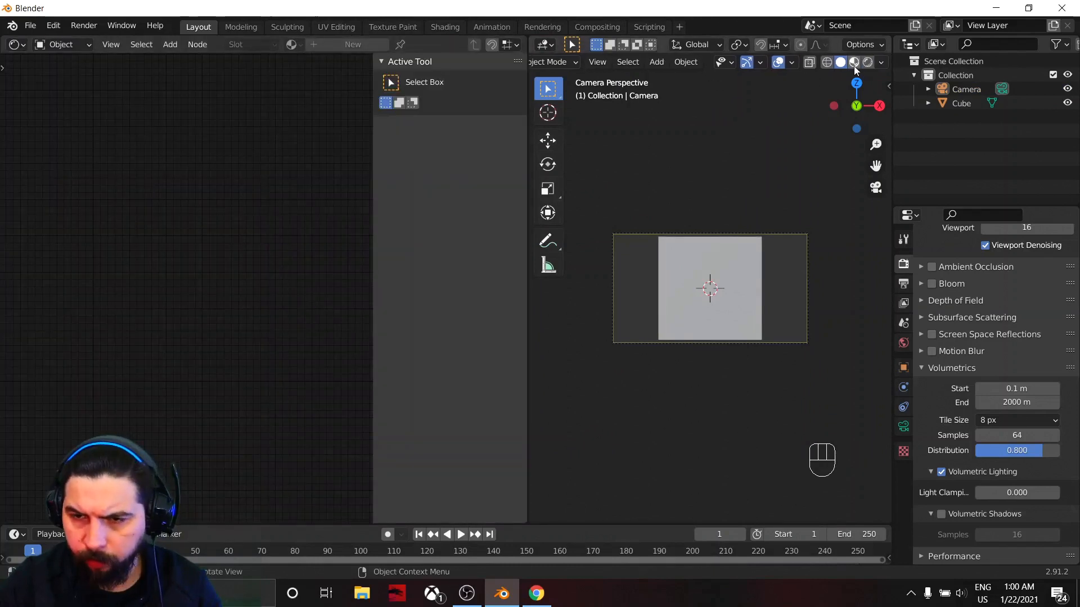
click(867, 62)
key(shift+a)
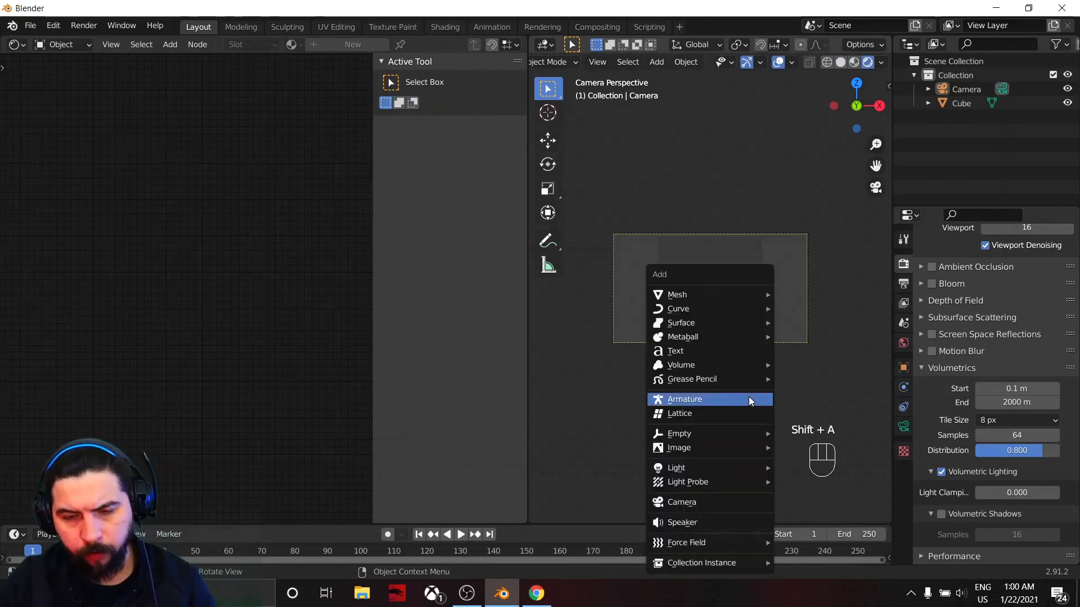
mouse_move(712, 466)
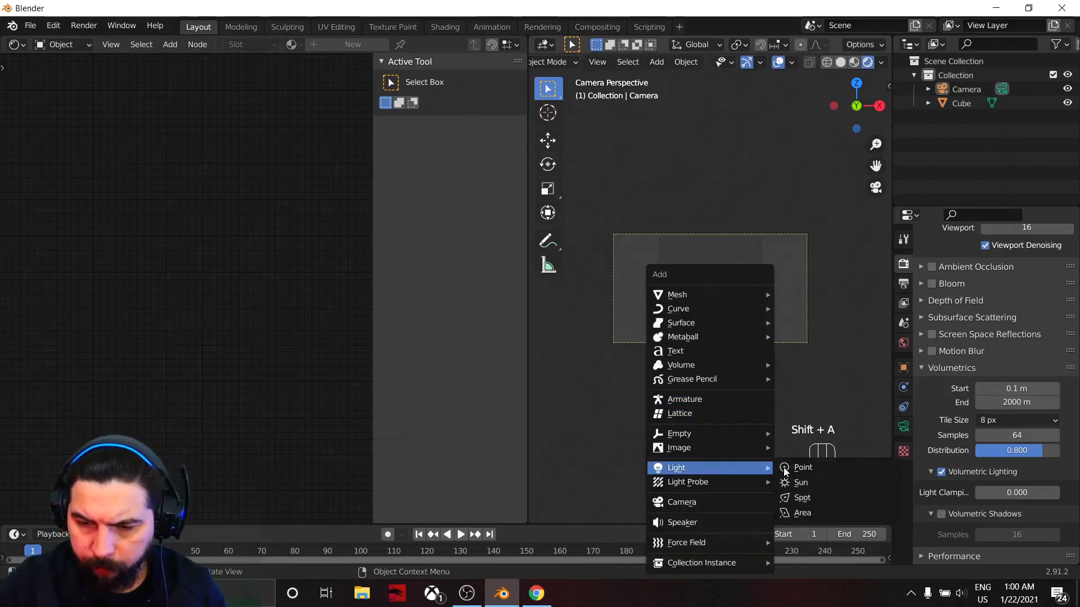
click(815, 467)
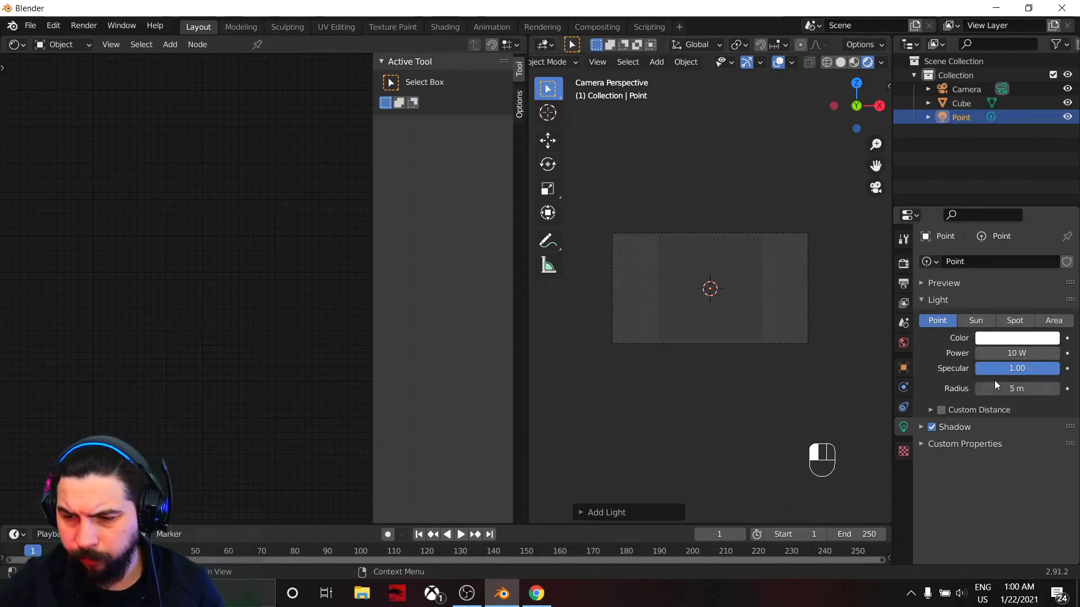
click(1006, 354)
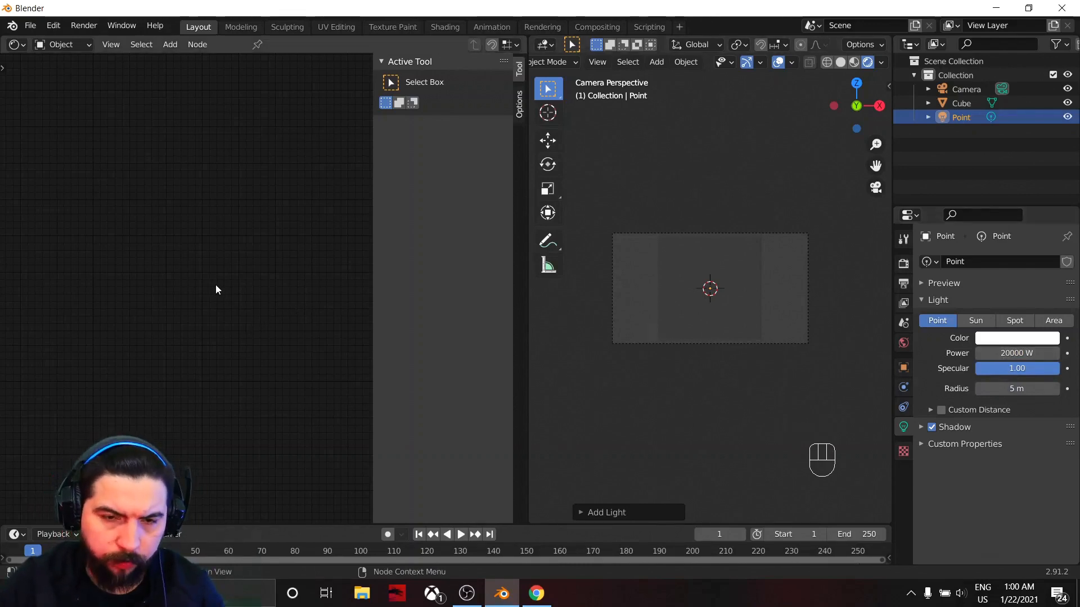
Delete the Principled BSDF node from the cube's material, leaving only the Material Output.
key(n)
click(684, 332)
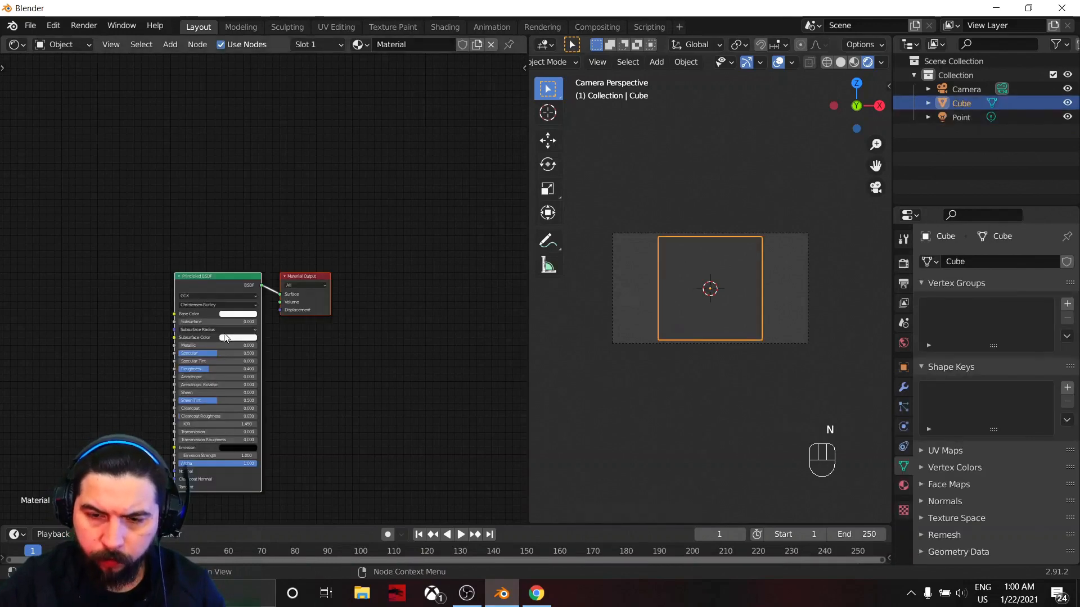
scroll(200, 303, up, 1)
key(Delete)
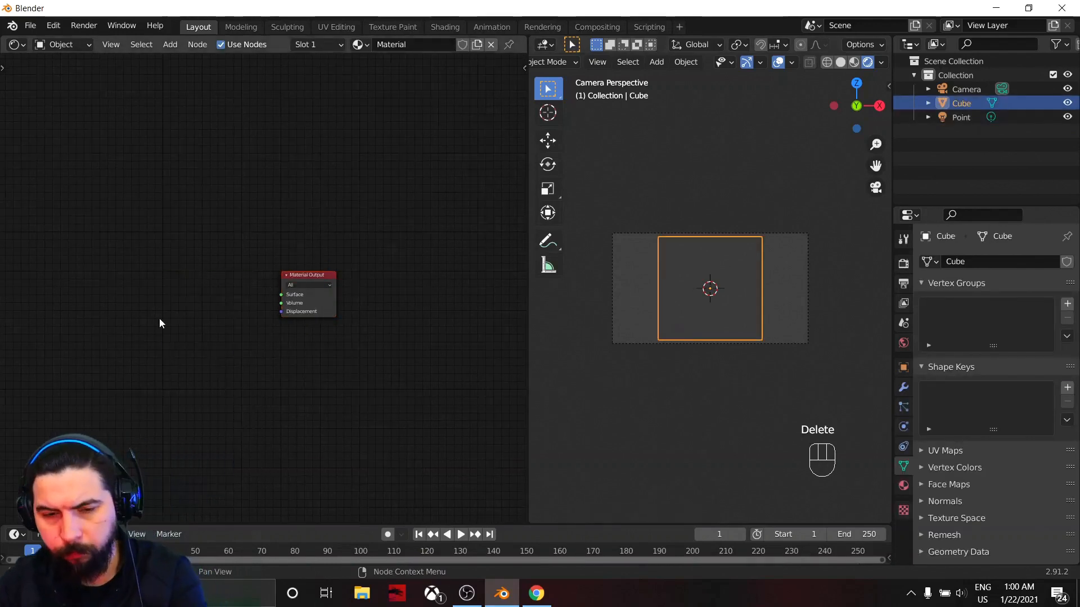
Add a Principled Volume node to the cube's material and connect it to the Material Output's Volume input.
middle_drag(160, 318, 275, 262)
key(shift+a)
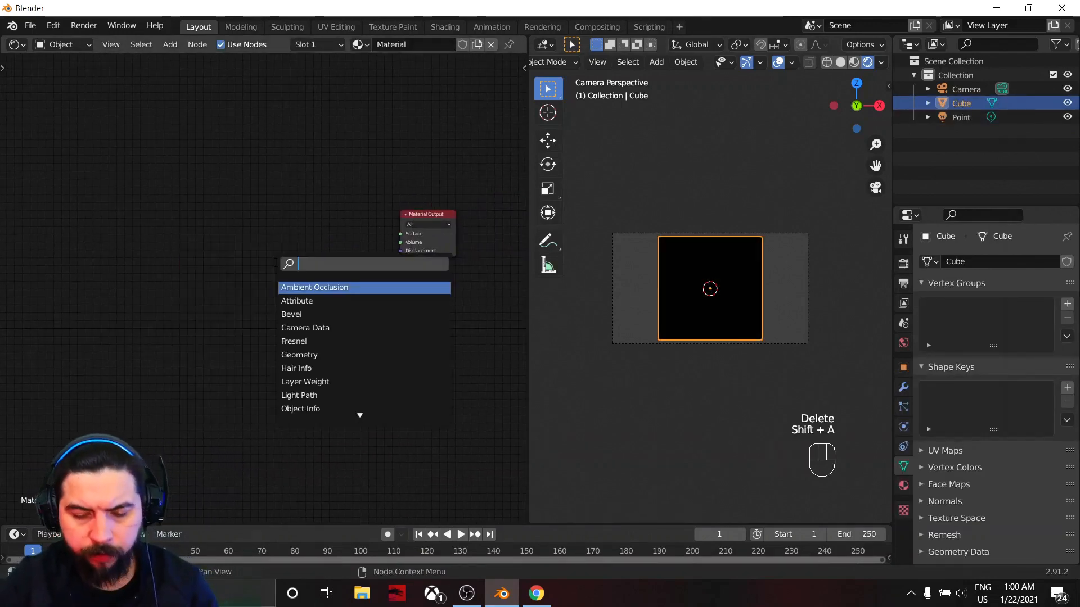
text(vol)
key(Down)
key(Return)
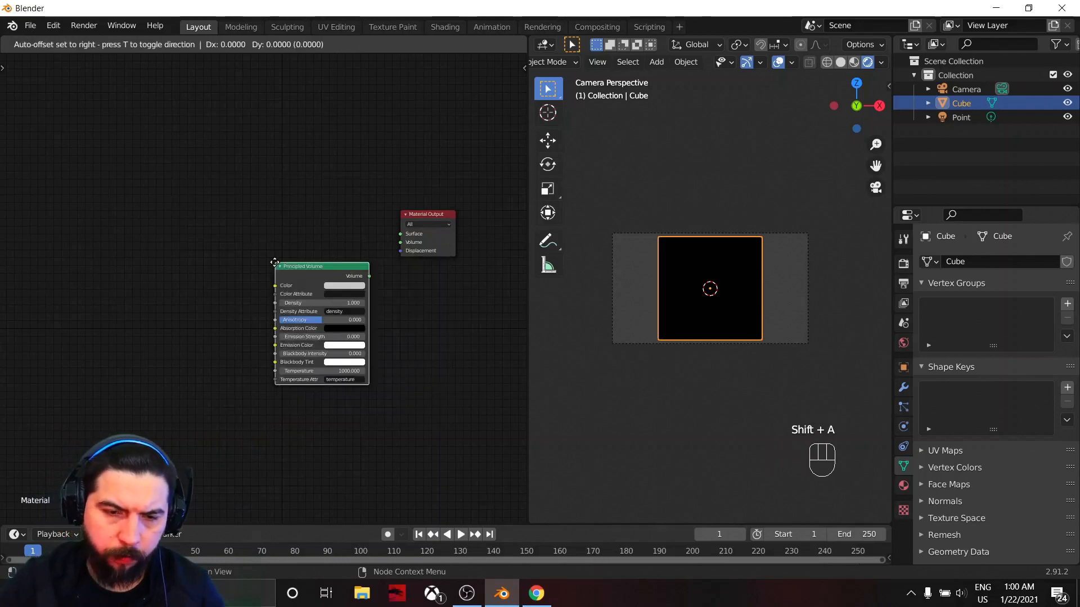
click(259, 213)
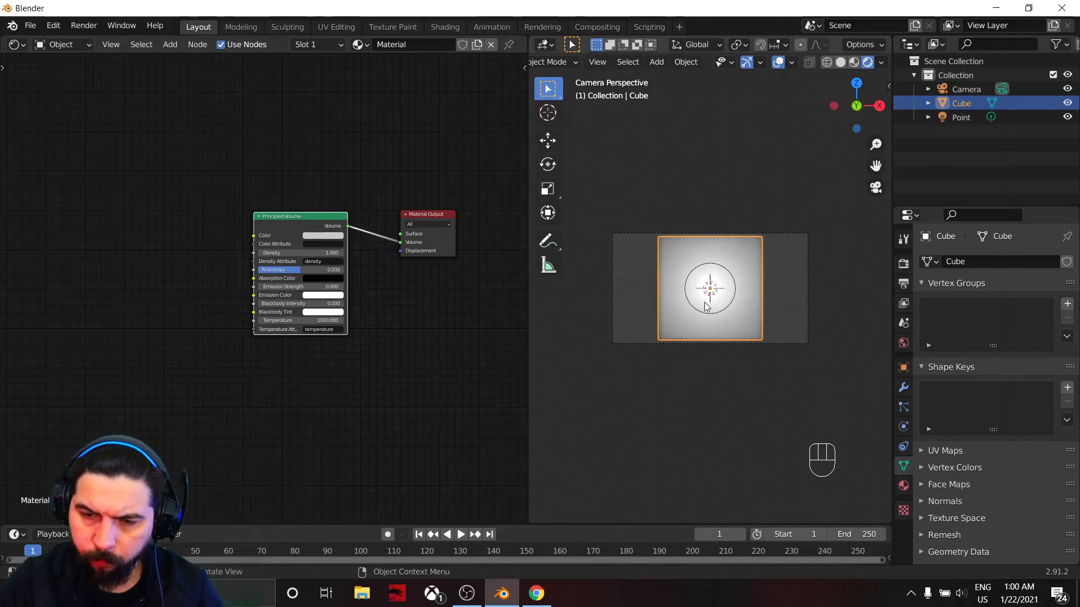
Add a Gradient Texture node with linked Mapping and Texture Coordinate nodes, well before the Principled Volume.
middle_drag(173, 391, 315, 378)
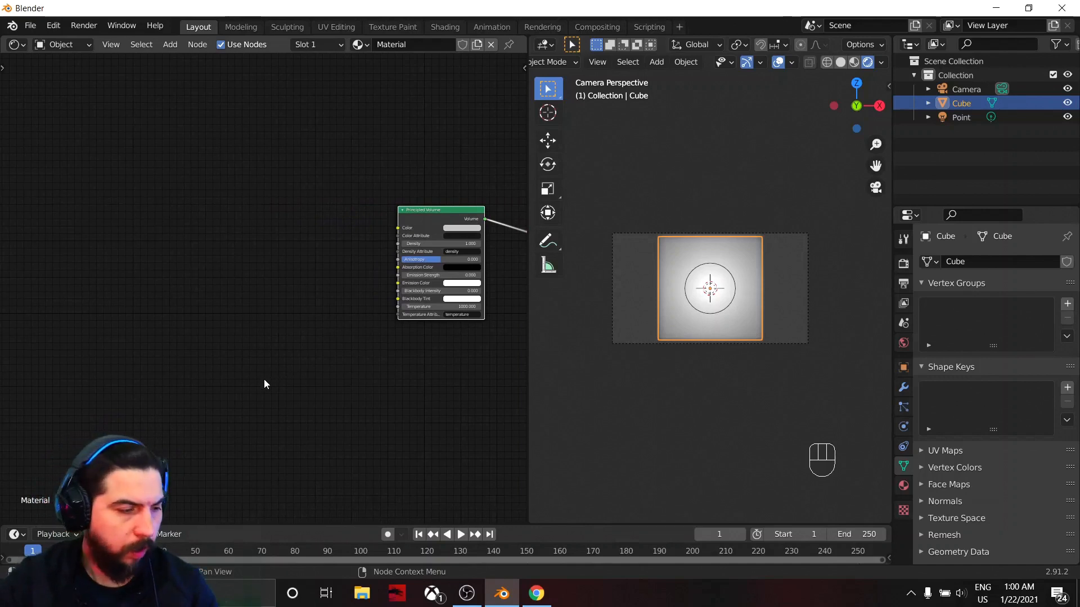
middle_drag(174, 370, 213, 373)
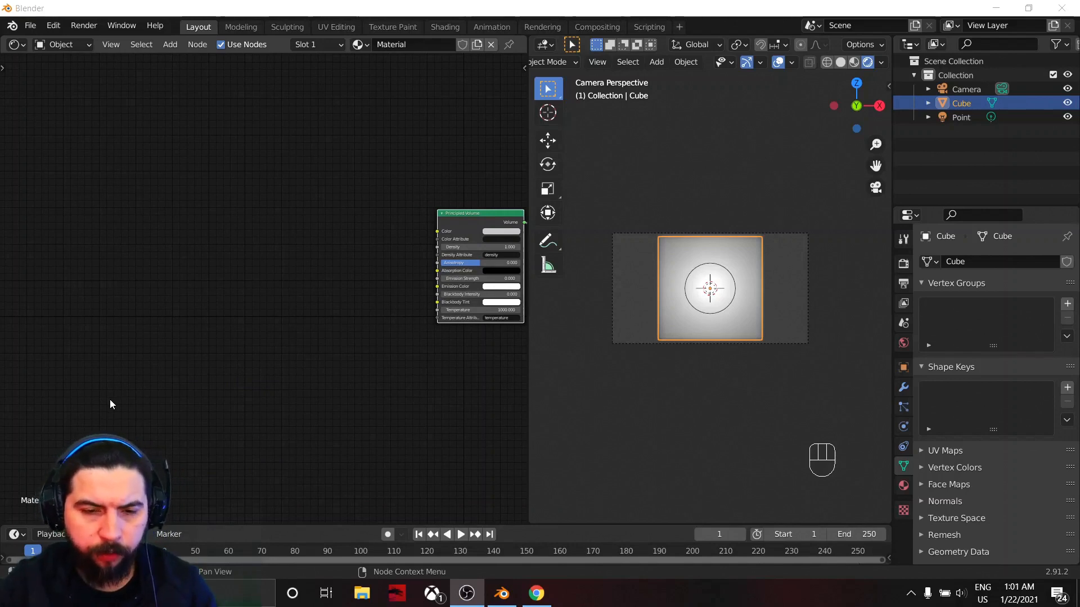
key(shift+a)
text(gradi)
key(Return)
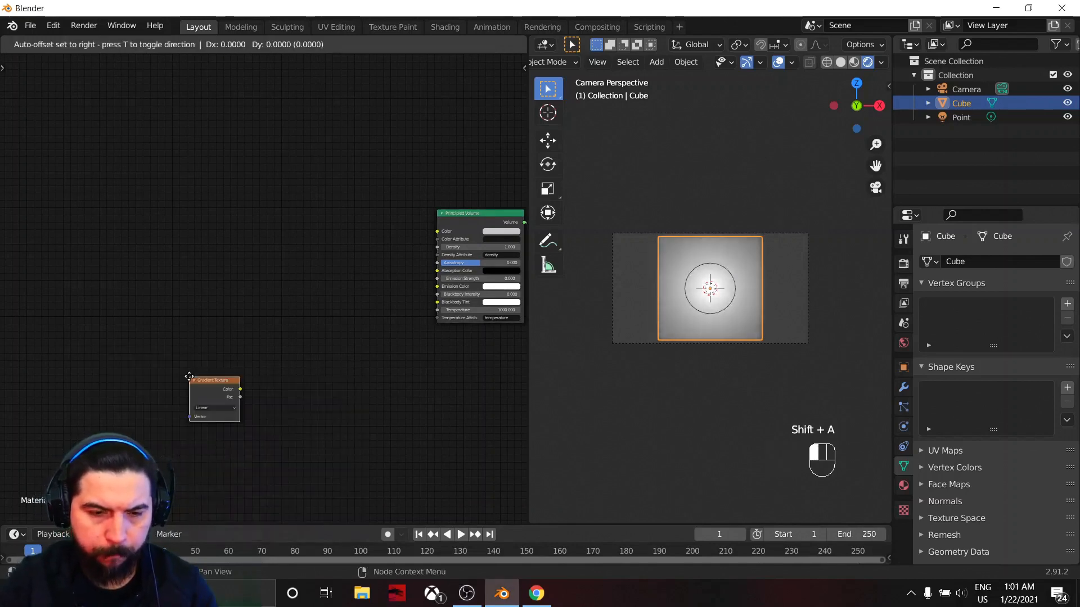
click(176, 288)
key(ctrl+t)
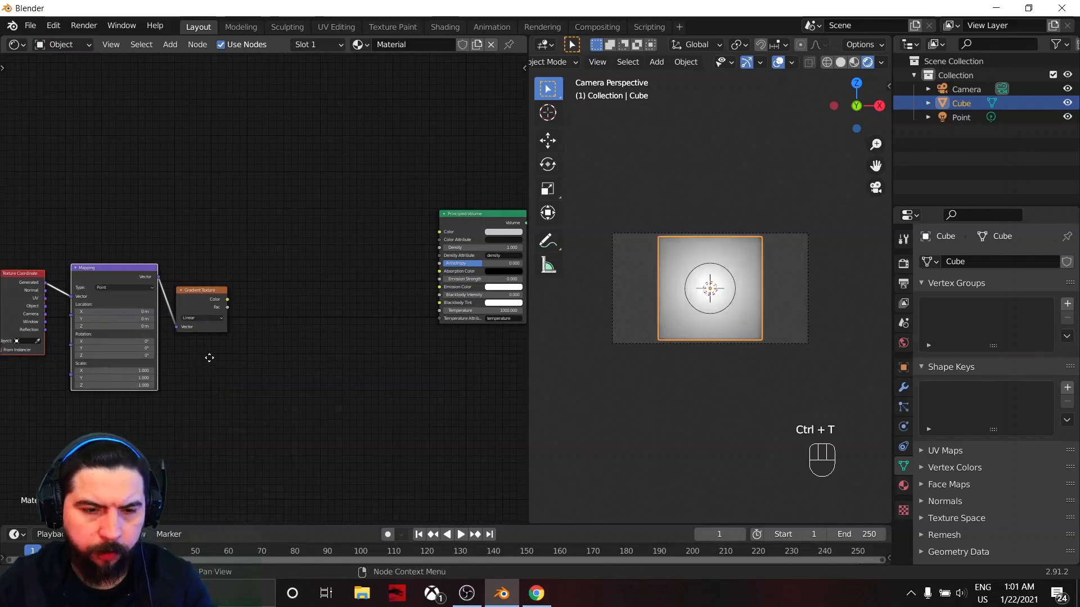
middle_drag(194, 359, 279, 328)
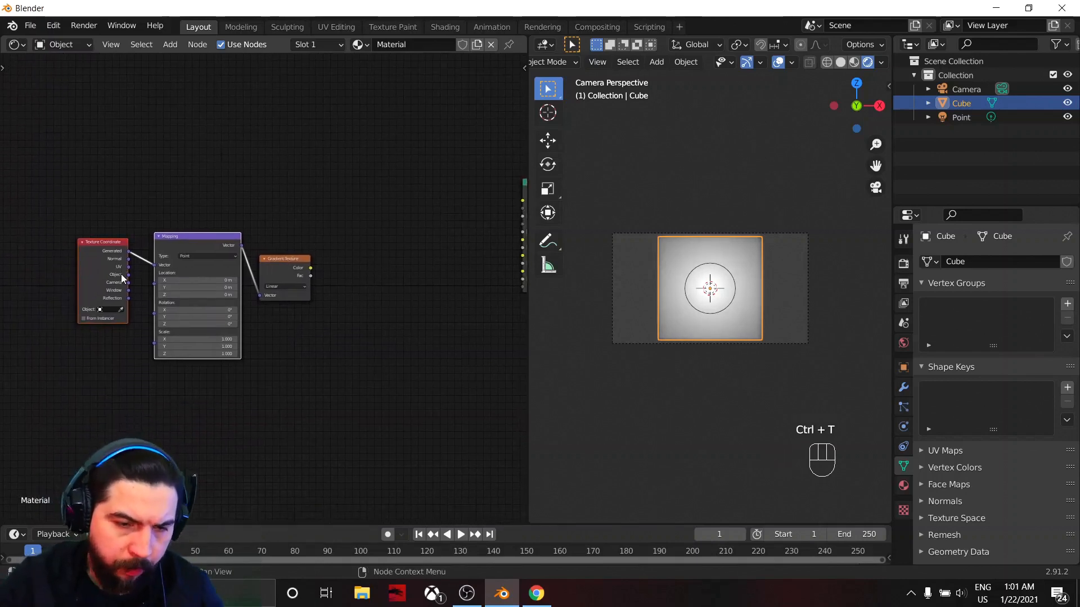
Feed the Mapping node from the Object coordinates, shift both coordinate nodes away from the gradient and set the mapping type to Texture.
drag(128, 275, 157, 266)
key(g)
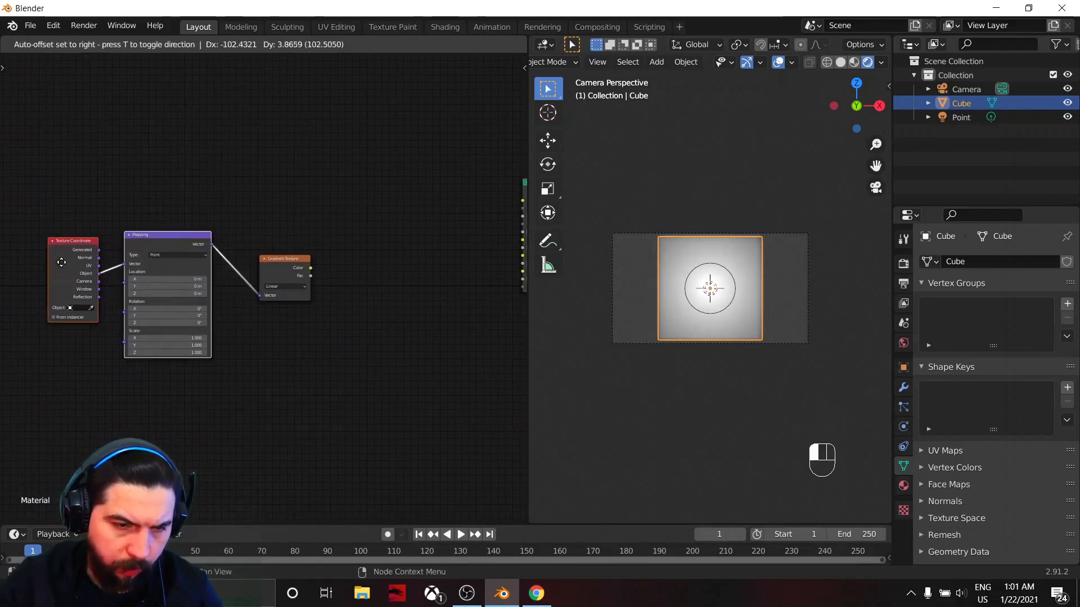
click(103, 266)
click(181, 257)
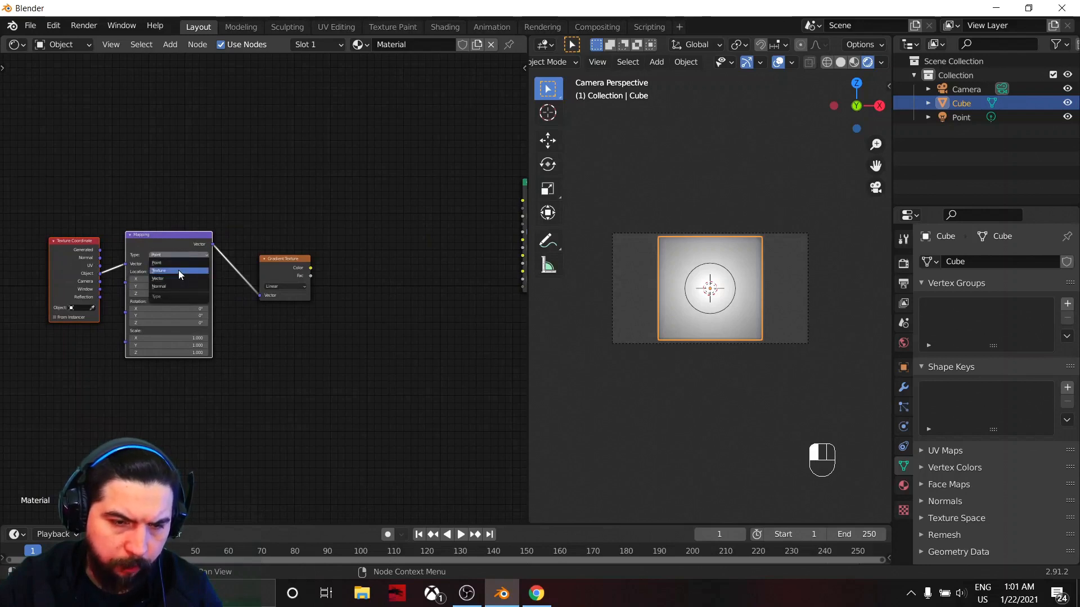
click(178, 270)
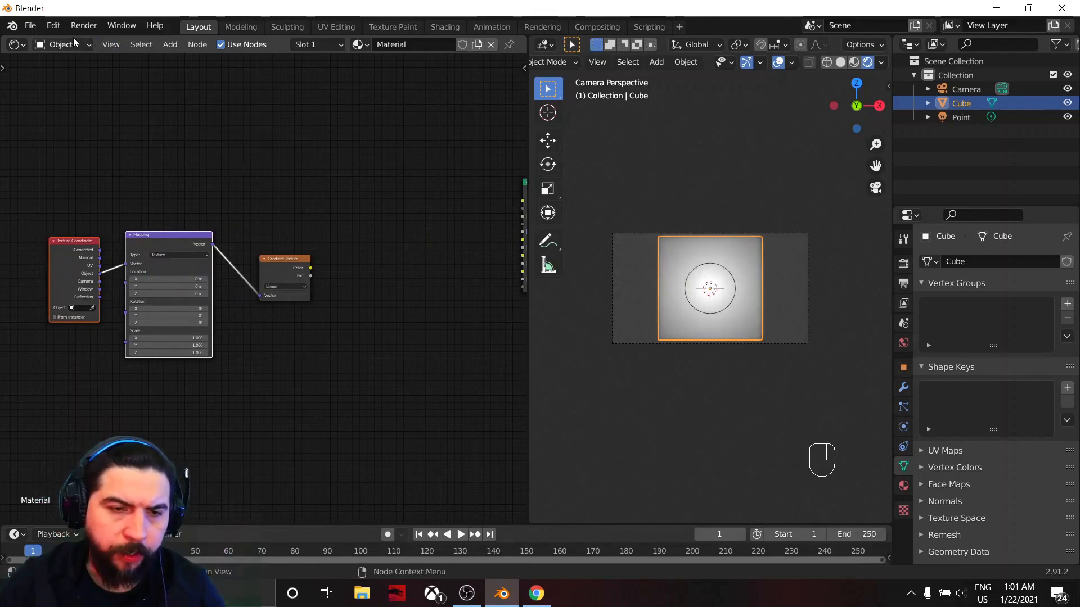
Search the add-ons in the preferences for "node" to check whether Node Wrangler is enabled.
click(54, 26)
click(86, 226)
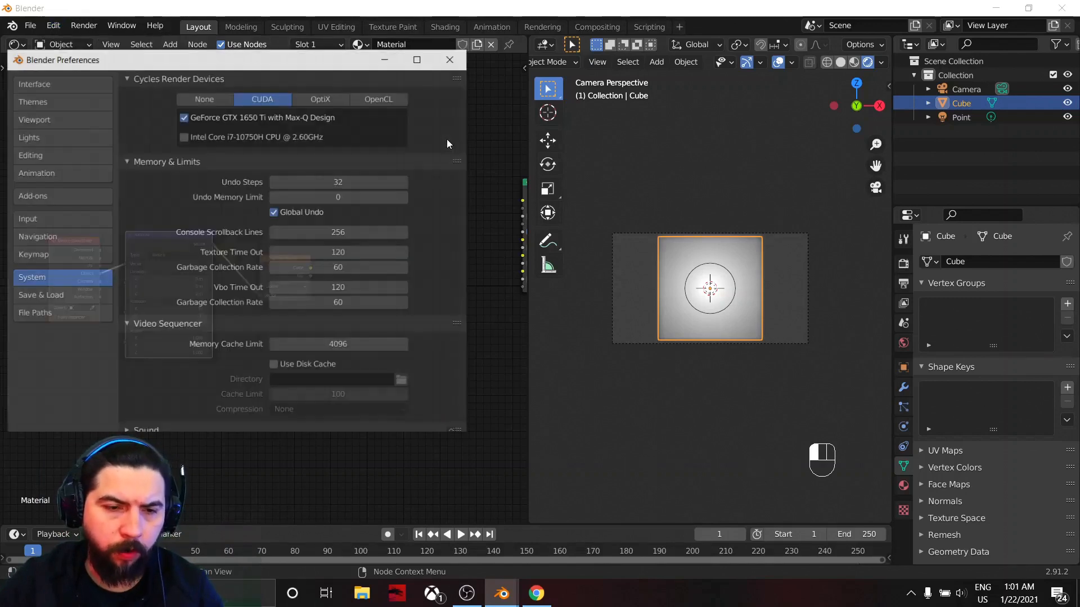
click(49, 199)
click(406, 98)
text(node)
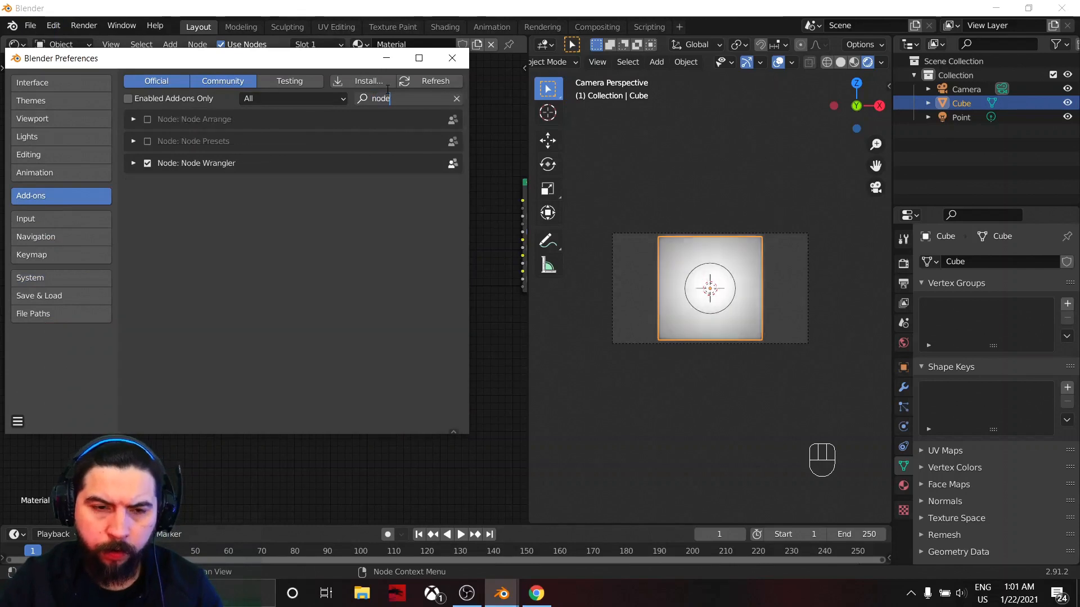
click(452, 58)
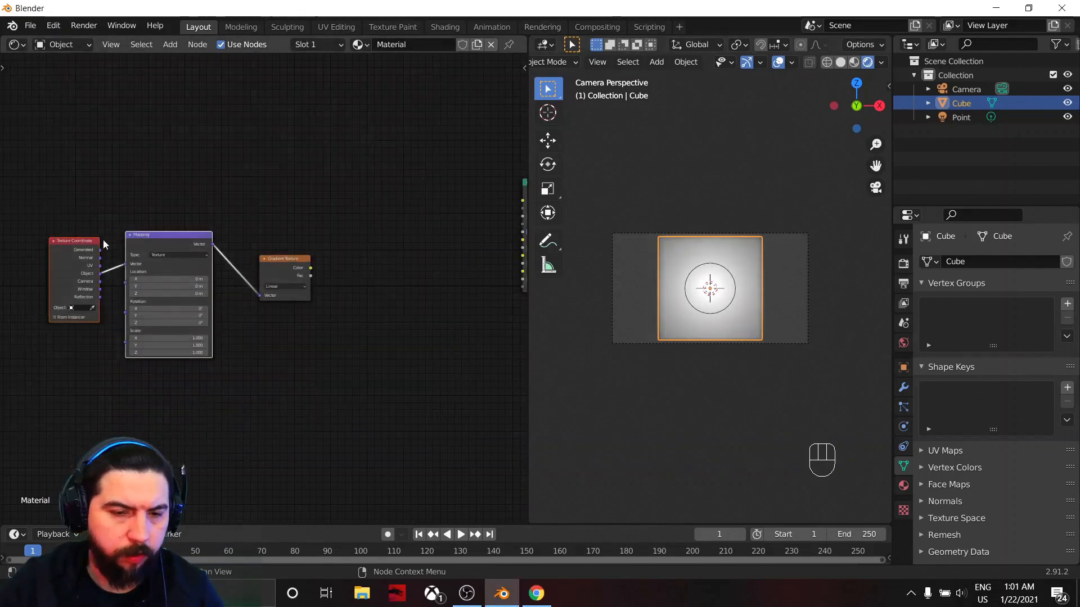
Set the Gradient Texture to Spherical and connect its Color output to the Principled Volume's Density.
scroll(219, 318, up, 1)
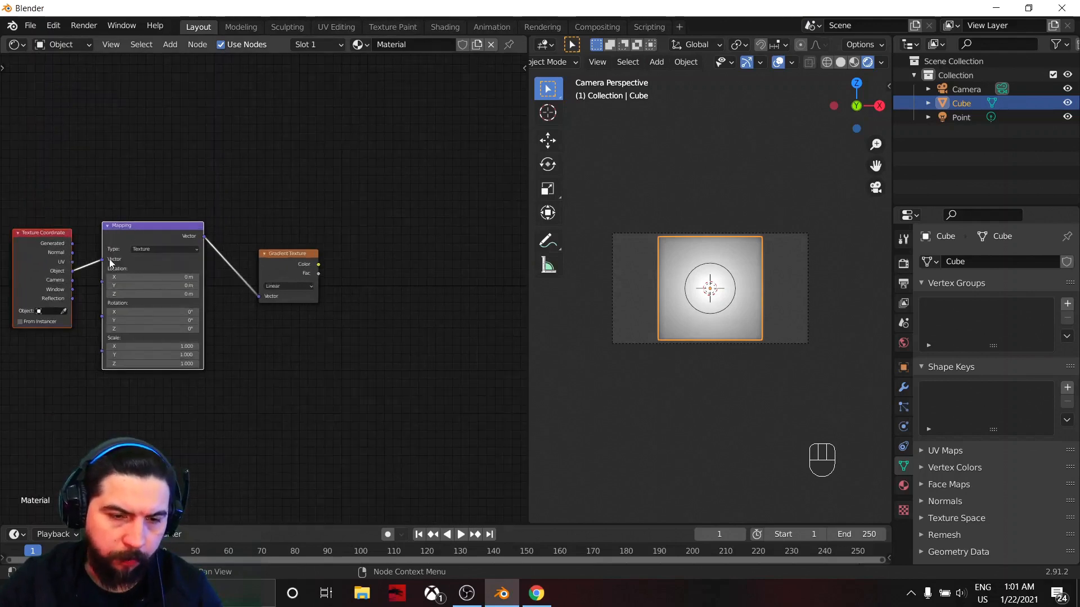
click(287, 286)
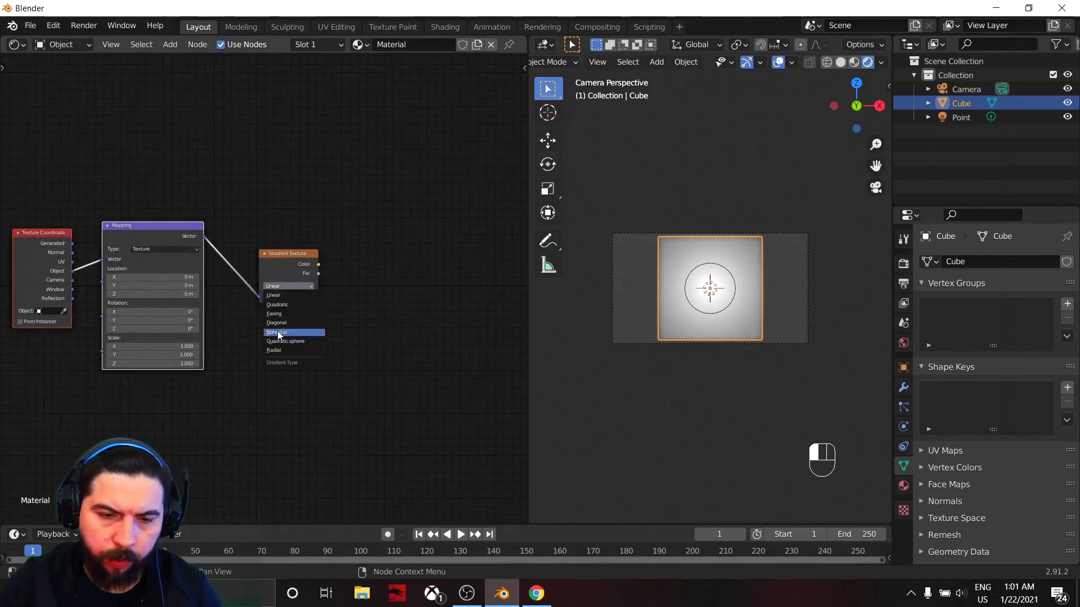
click(278, 333)
middle_drag(415, 333, 240, 340)
drag(150, 273, 432, 210)
scroll(756, 297, up, 2)
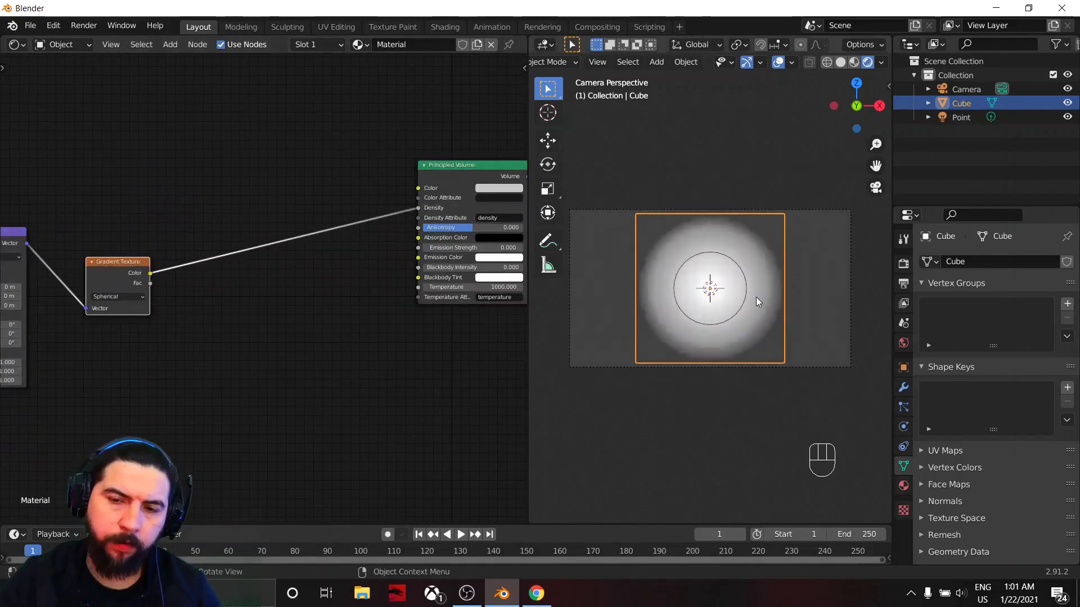
scroll(756, 297, up, 3)
scroll(265, 433, down, 3)
Spread out the coordinate and gradient nodes, then add a Frame and place the Gradient Texture inside it.
middle_drag(186, 441, 254, 453)
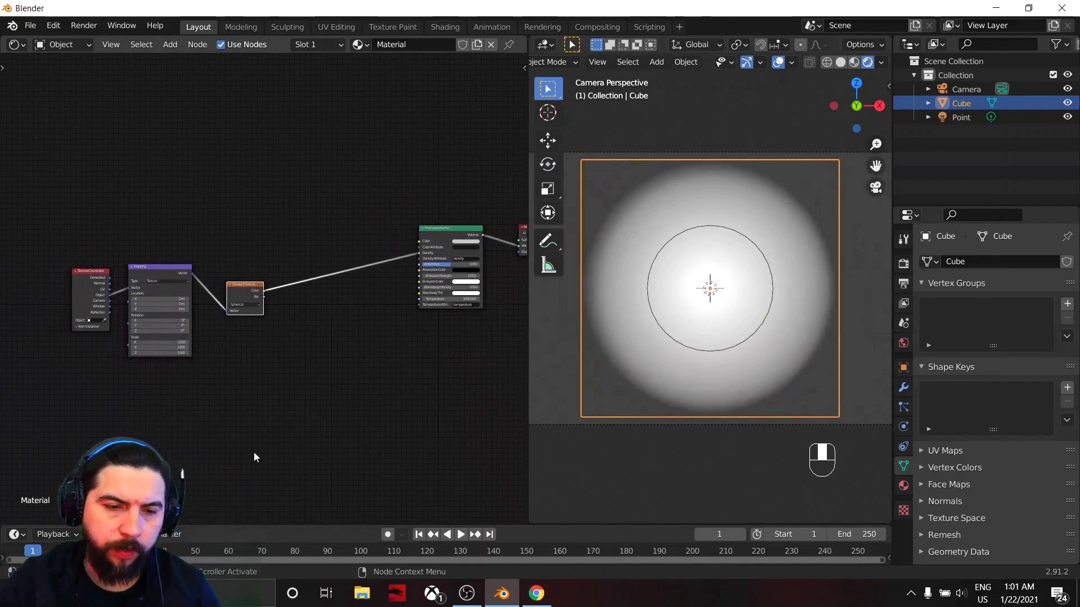
drag(252, 290, 253, 282)
mouse_move(77, 244)
mouse_down()
mouse_move(153, 287)
mouse_move(75, 248)
mouse_up()
key(shift+a)
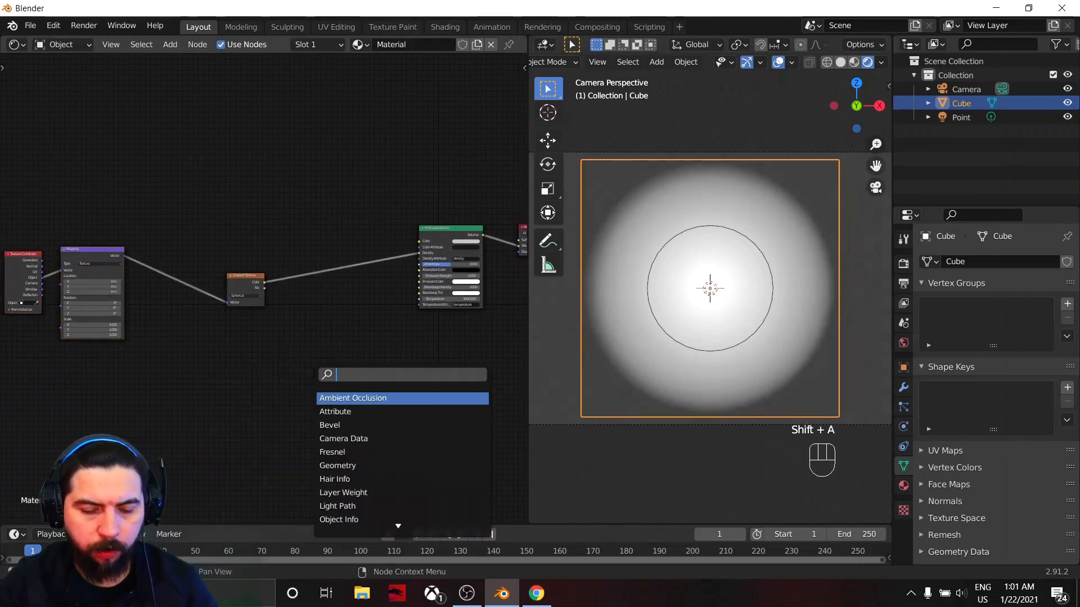
text(fra)
key(Return)
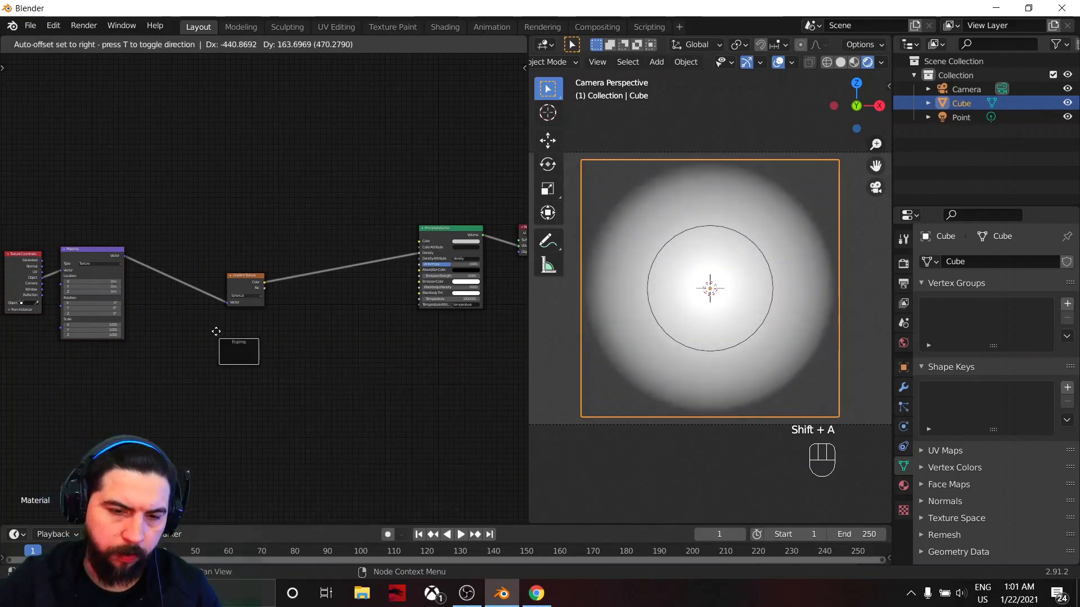
click(233, 236)
drag(252, 304, 252, 268)
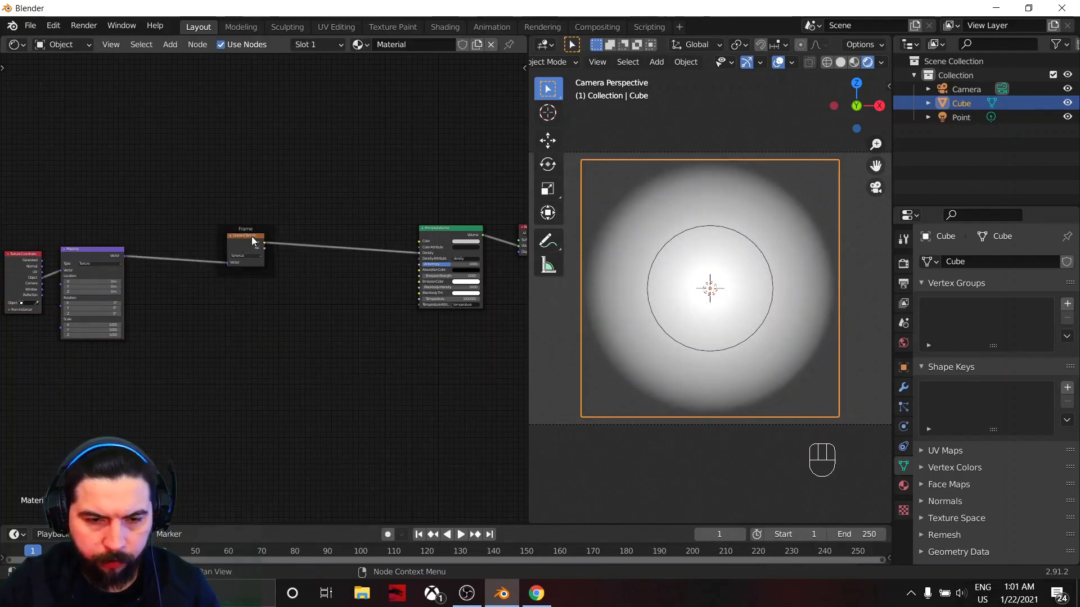
Label the frame "Base Sphere" and reposition the Texture Coordinate and Mapping nodes higher beside it.
click(262, 270)
key(F2)
text(Base)
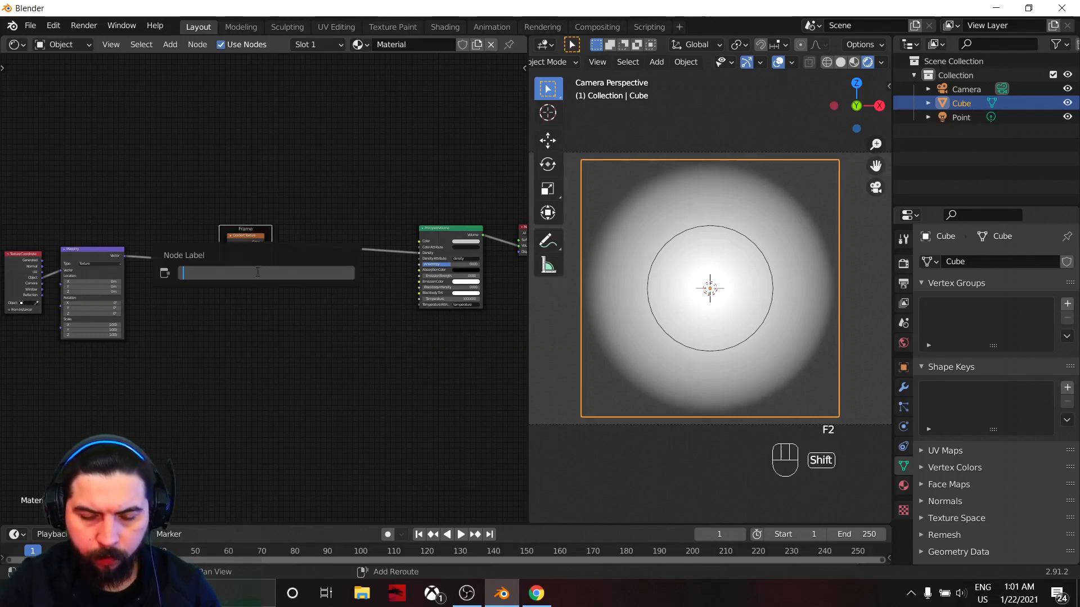
text( Sphere)
key(Return)
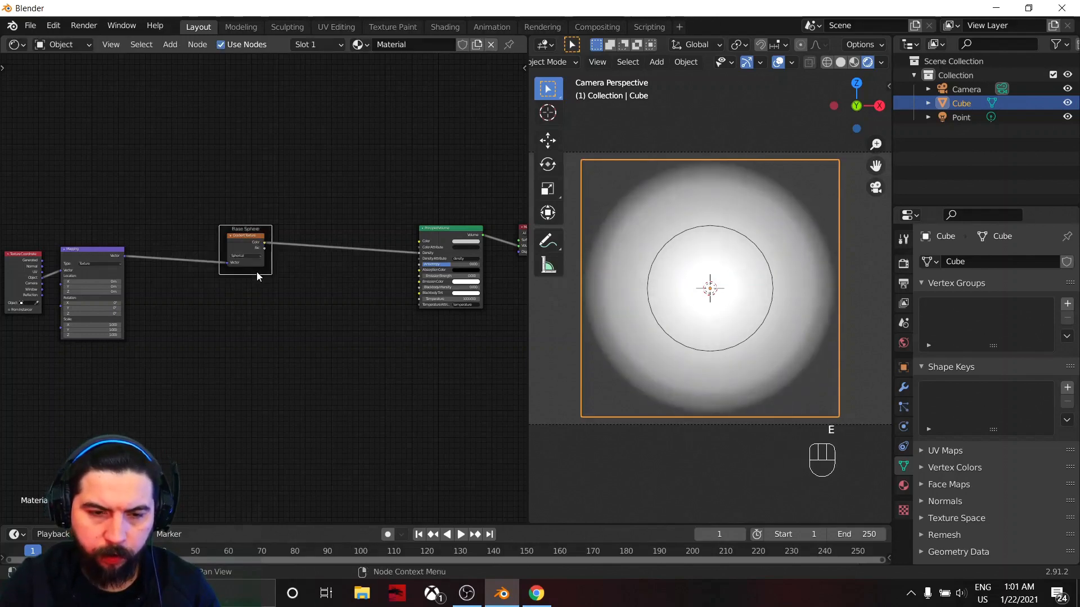
drag(22, 238, 76, 217)
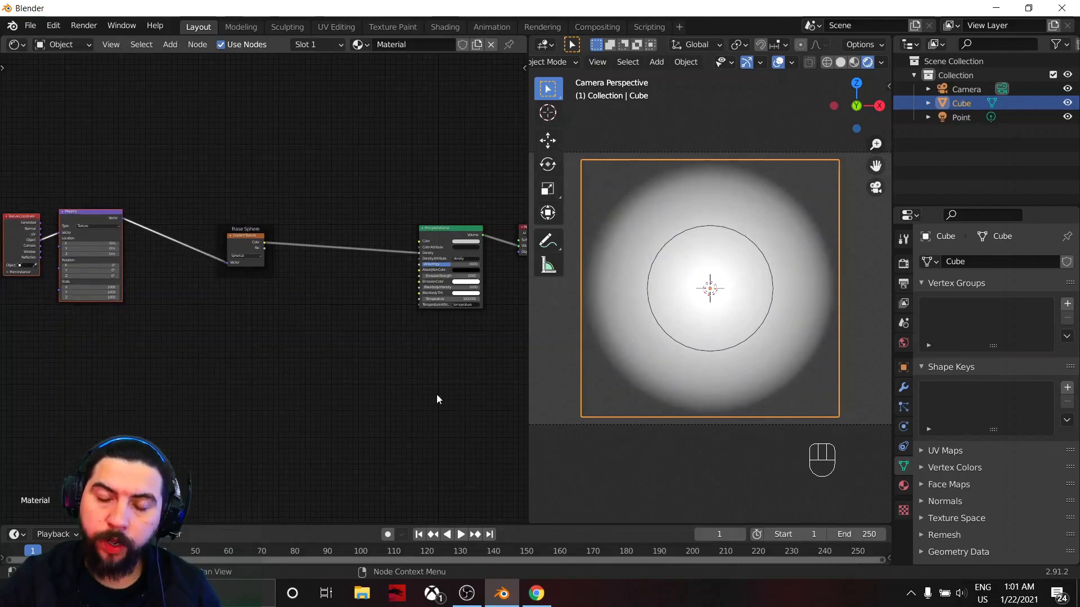
Switch to the NASA page in Chrome and examine the Carina Nebula image's cloud shapes and gaps, then return to Blender.
key(alt+Tab)
key(alt+Tab)
scroll(590, 366, down, 2)
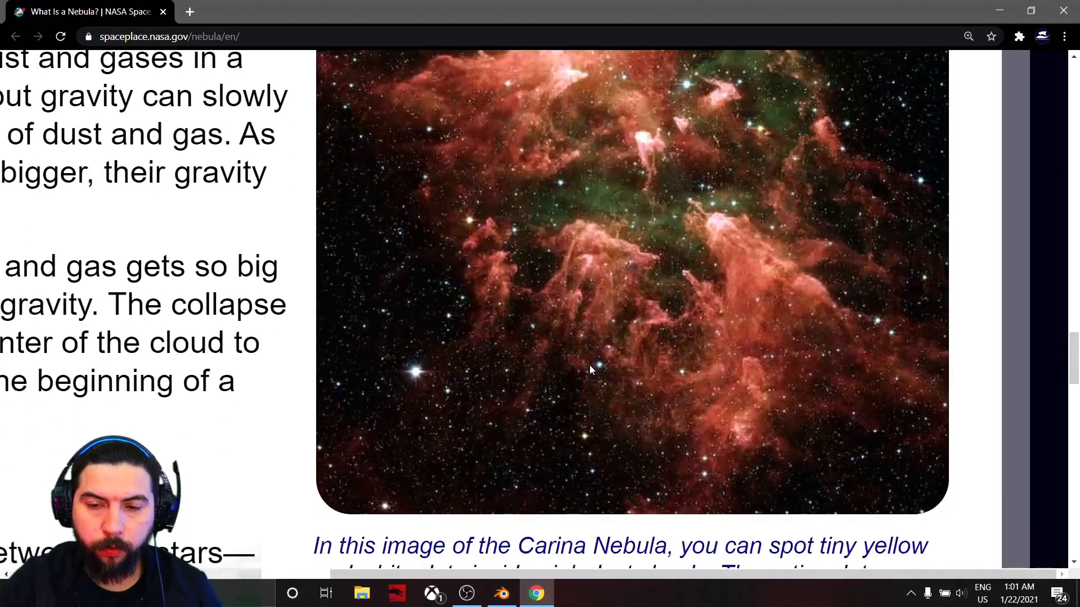
scroll(589, 365, up, 1)
scroll(610, 356, up, 1)
scroll(698, 337, down, 1)
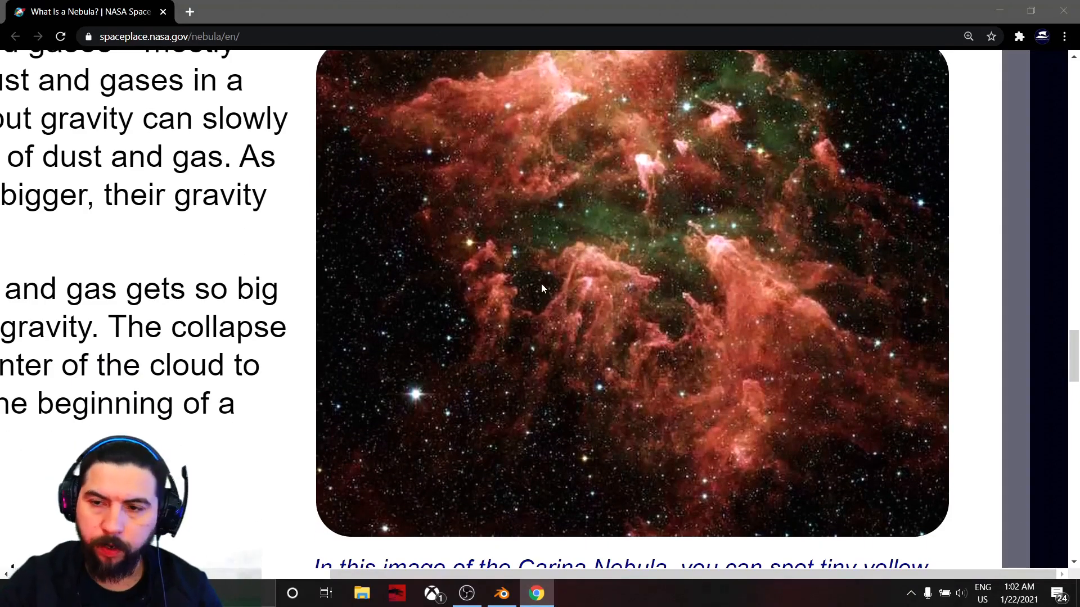
key(alt+Tab)
Add a Noise Texture node in the empty space below the Base Sphere frame.
scroll(158, 403, up, 4)
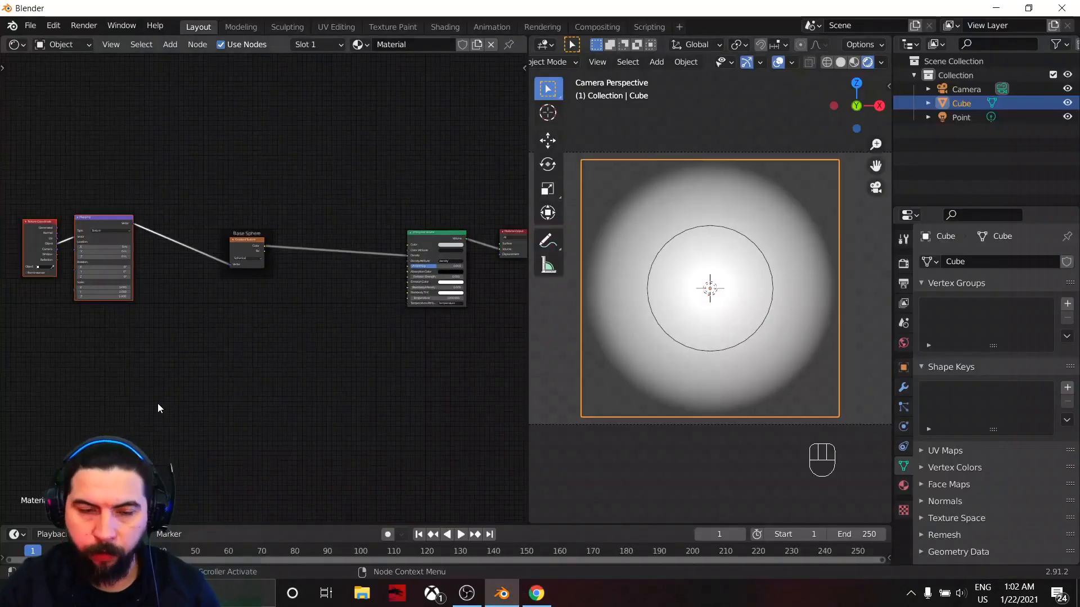
middle_drag(222, 369, 363, 371)
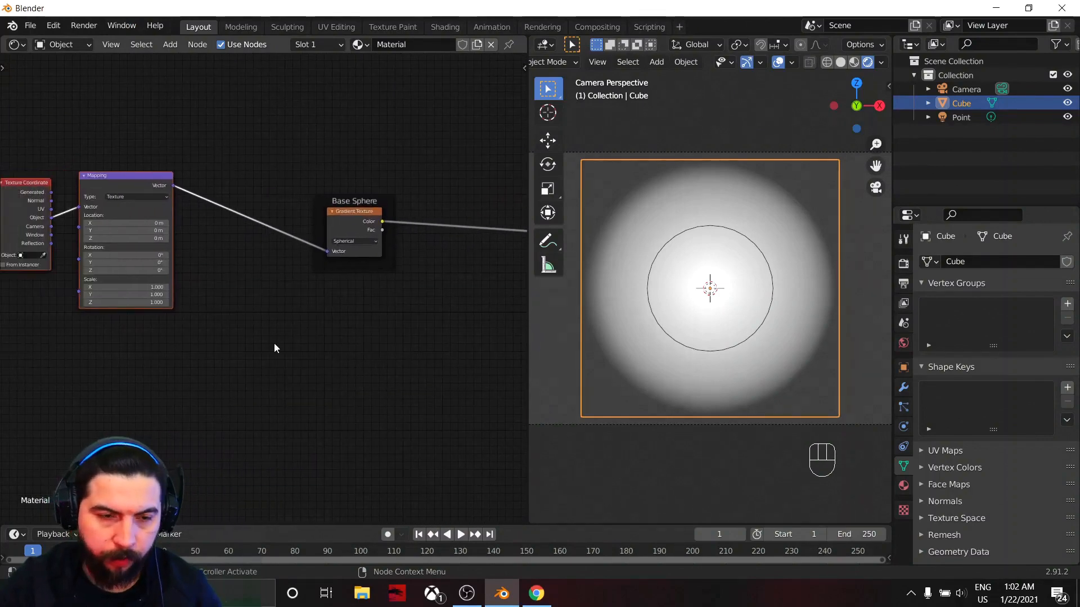
scroll(241, 313, down, 1)
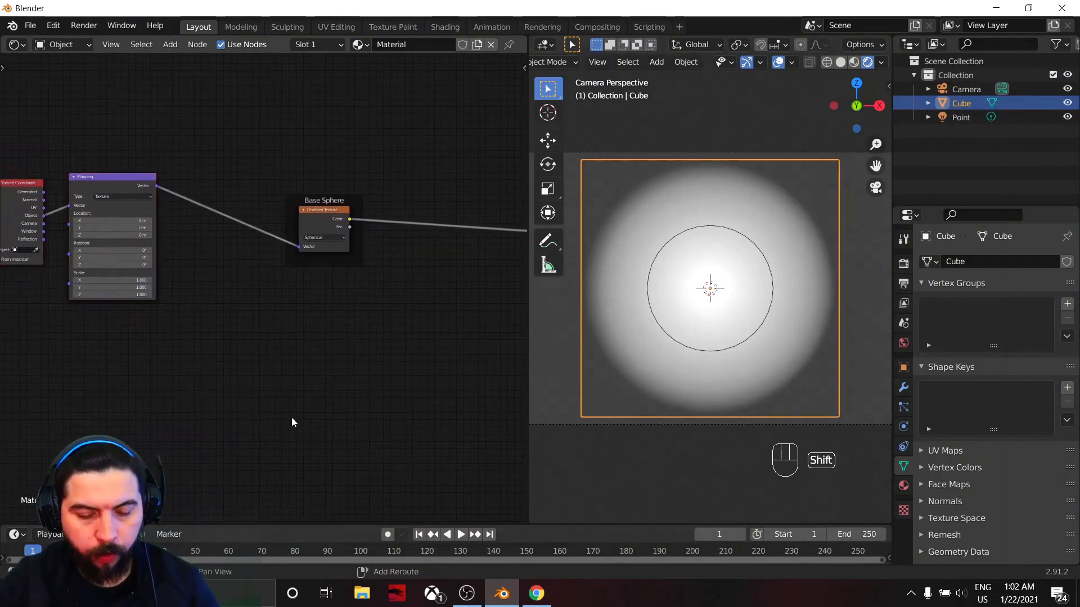
key(shift+a)
text(noi)
key(Return)
click(253, 387)
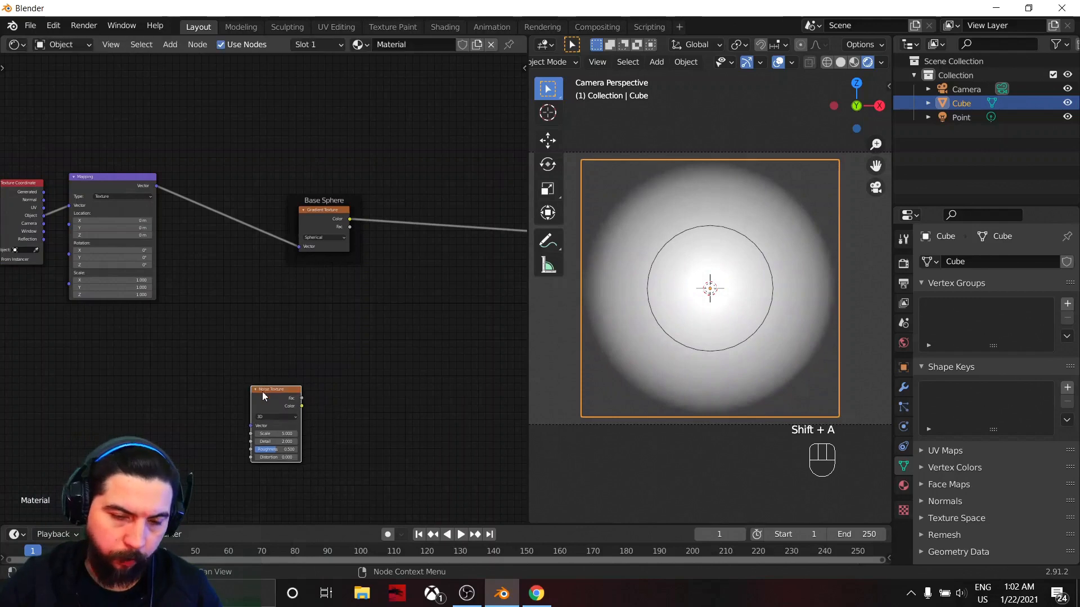
Add a ColorRamp beside the Noise Texture, connect the noise Fac to it and shift both nodes to make room.
key(shift+a)
text(ram)
key(Return)
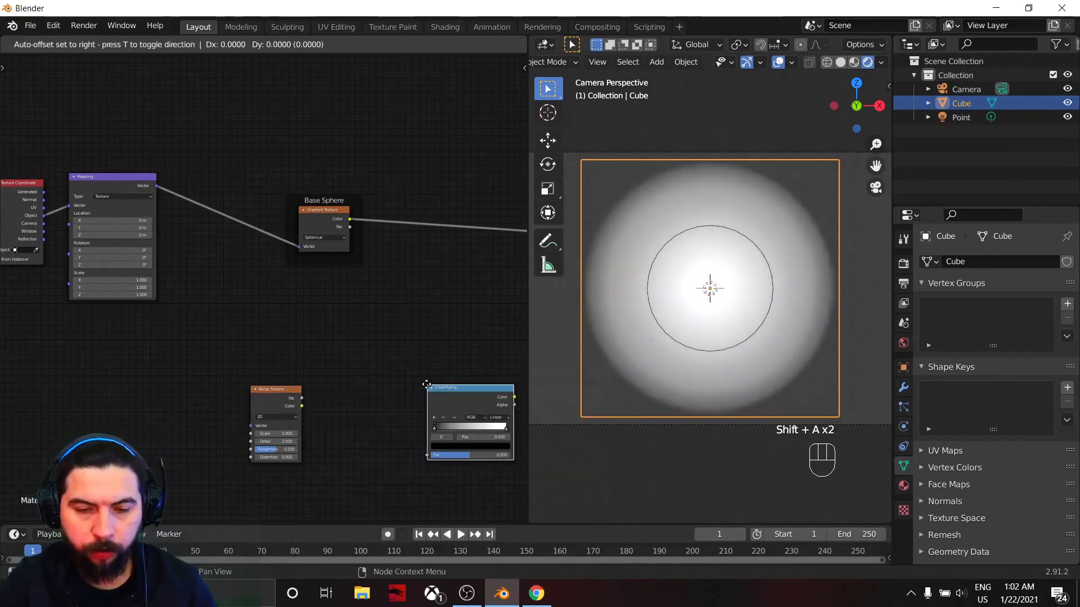
click(330, 390)
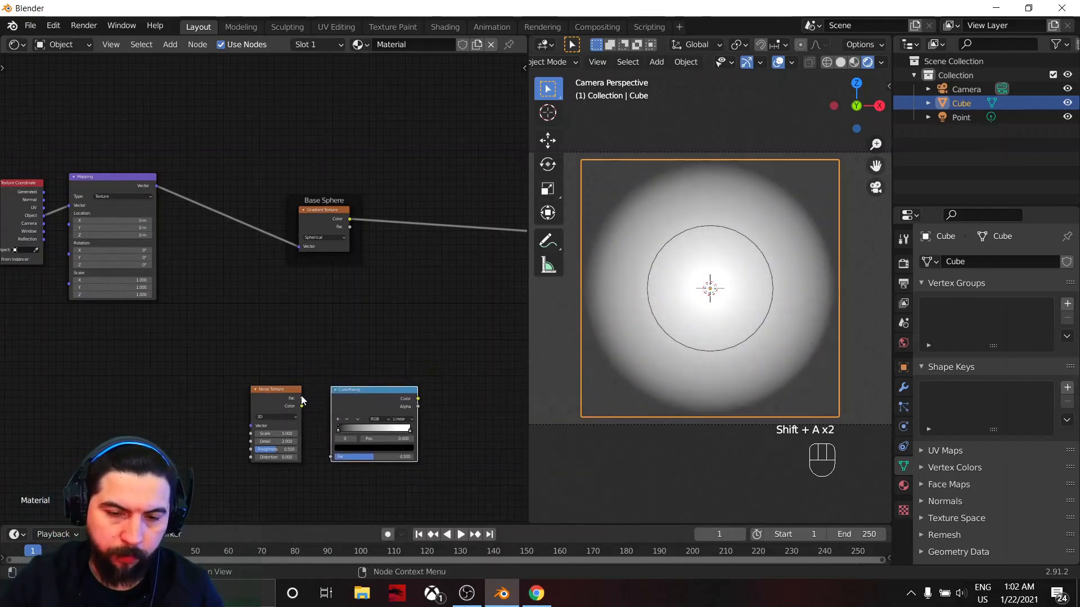
drag(302, 399, 331, 455)
click(287, 405)
shift+click(340, 403)
drag(341, 402, 247, 398)
Add a Math node after the ColorRamp and set its operation to Multiply.
key(shift+a)
text(add)
key(Return)
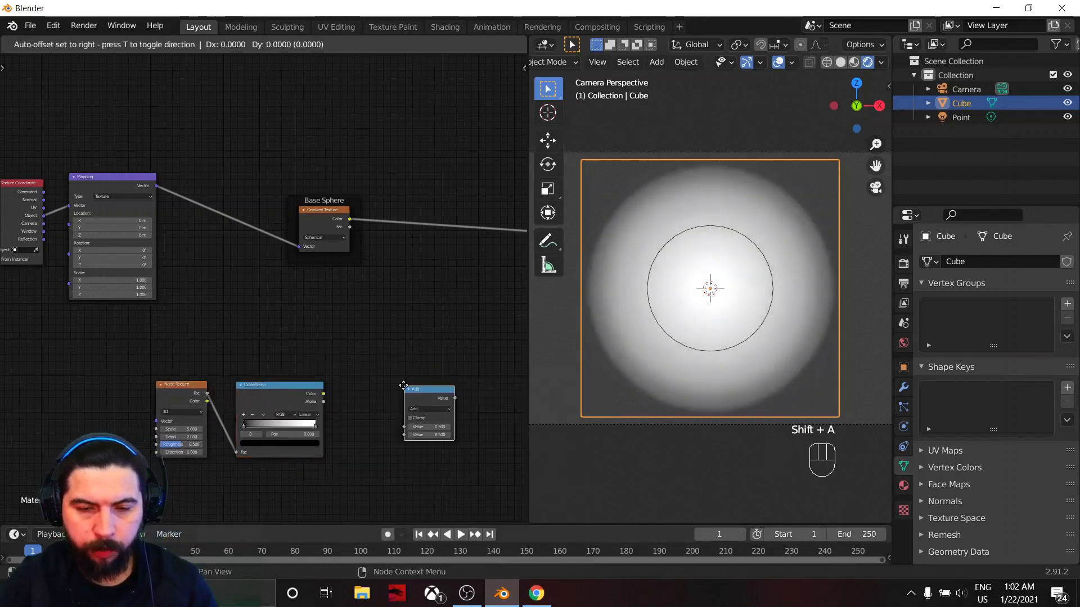
click(342, 382)
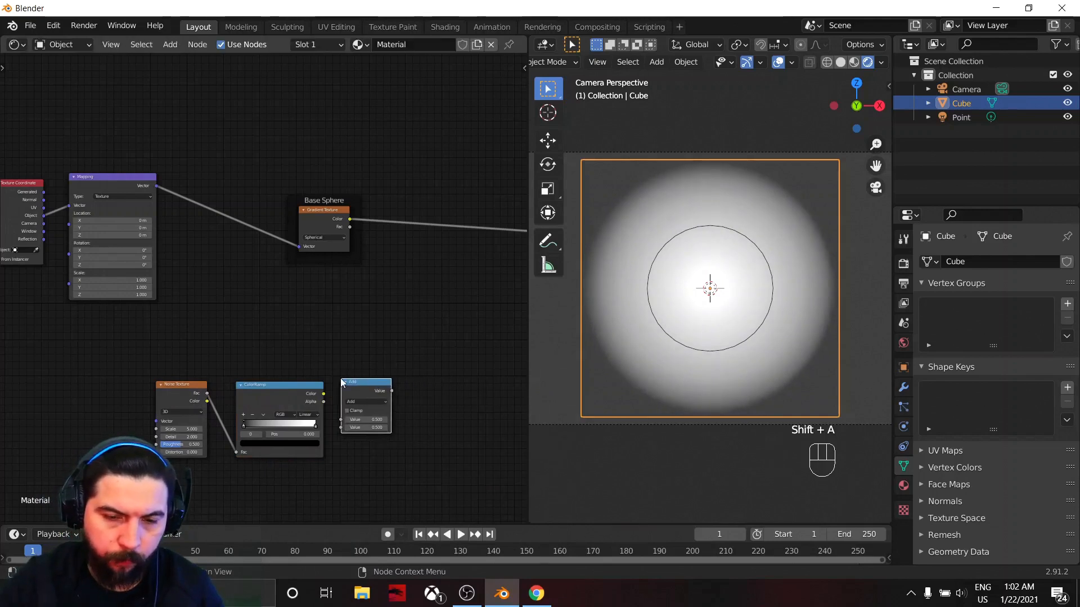
click(359, 403)
click(362, 435)
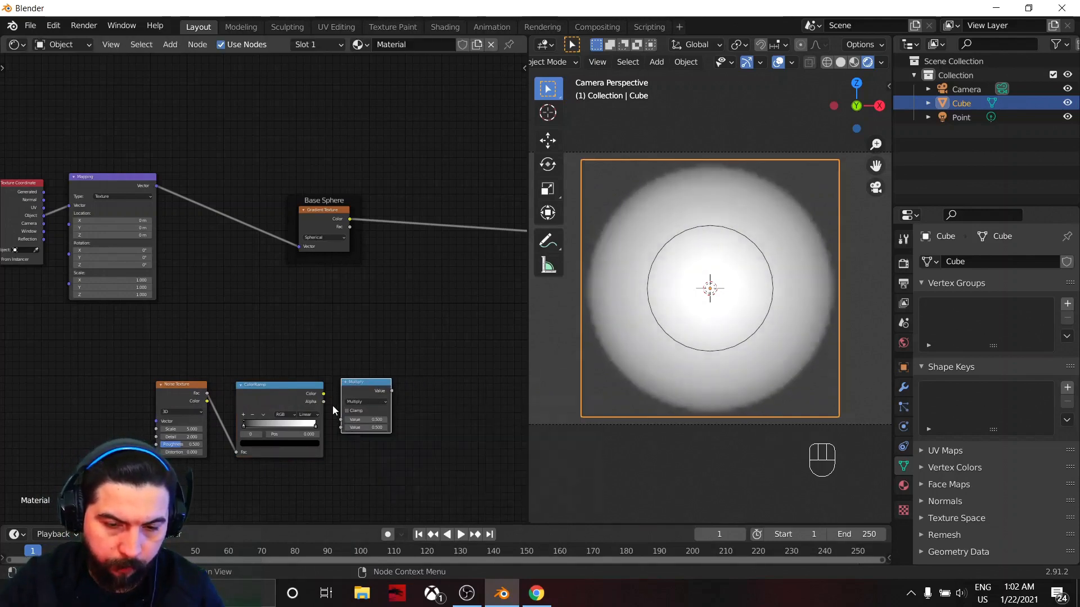
Feed the ColorRamp's Color into the Multiply node, and insert a duplicate Math node set to Subtract on the Gradient Texture's output link.
drag(338, 420, 342, 420)
key(shift+d)
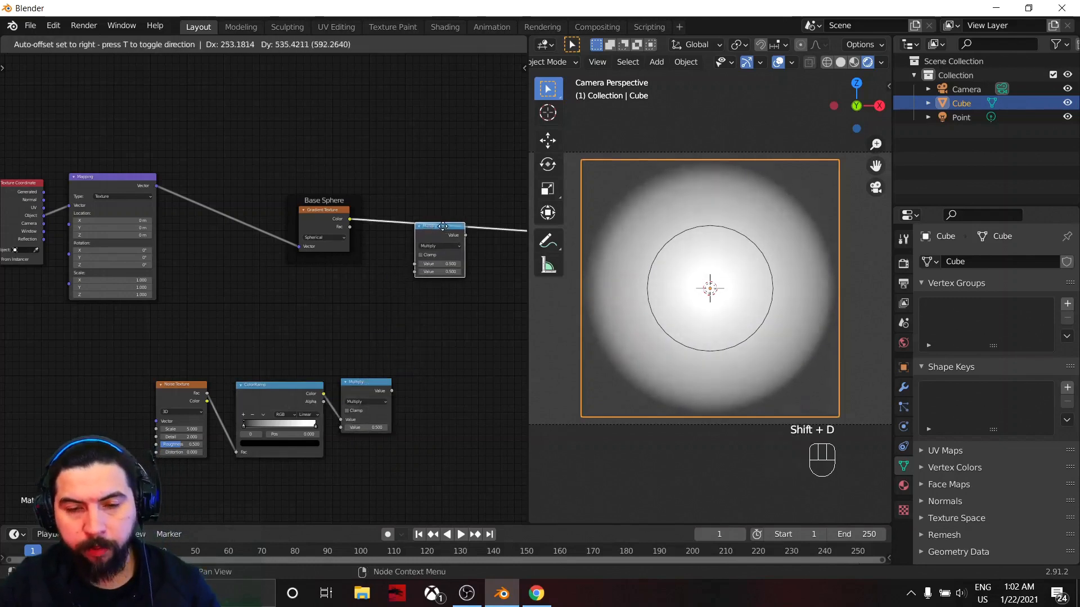
click(453, 238)
click(460, 239)
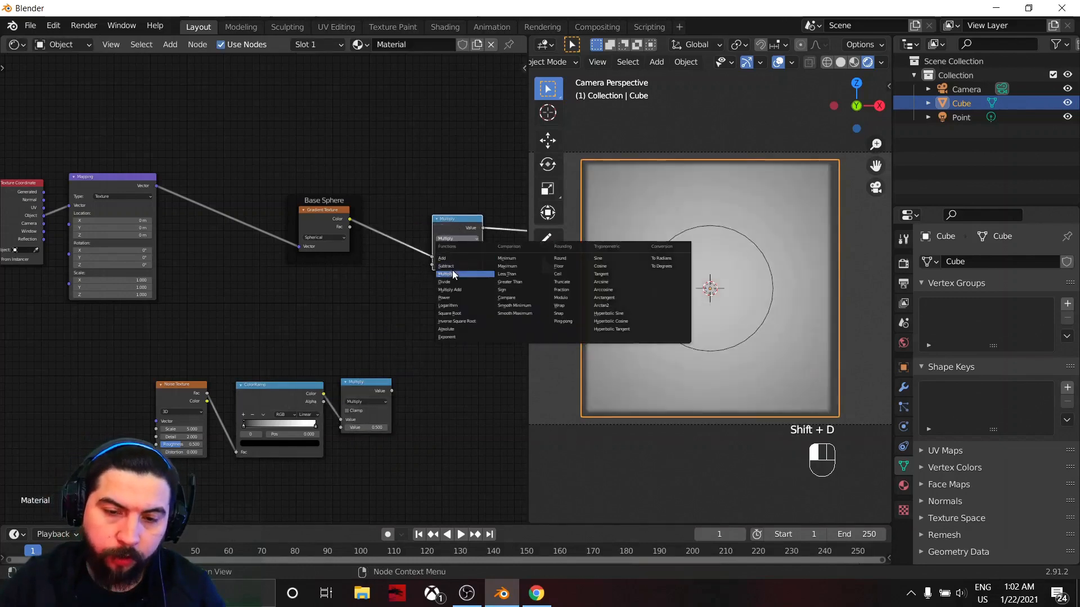
click(459, 265)
Shift the Noise Texture away from the ColorRamp and connect the Multiply node's output to the Subtract node's second value.
drag(172, 393, 152, 384)
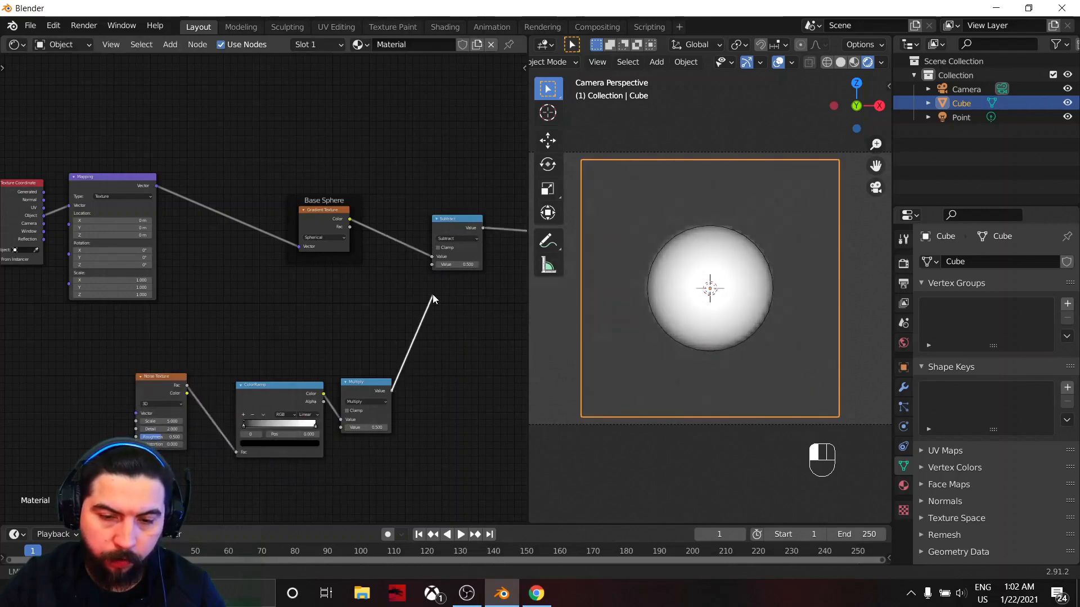
drag(433, 295, 434, 265)
middle_drag(305, 371, 338, 329)
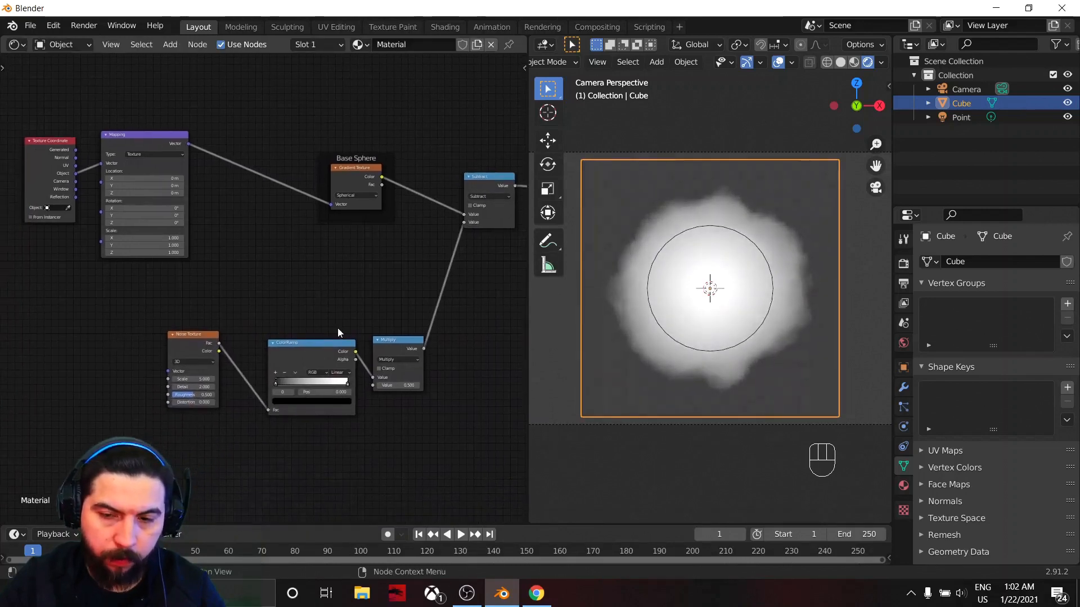
In Eevee's volumetric render settings, set Samples to 256 and Tile Size to 4 px.
scroll(596, 303, up, 4)
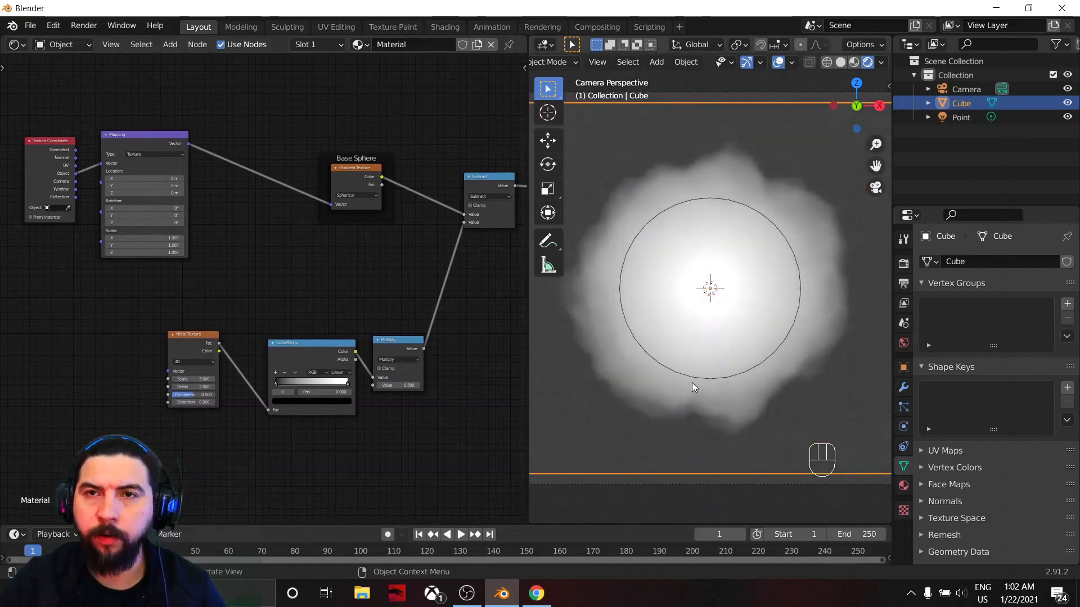
click(904, 264)
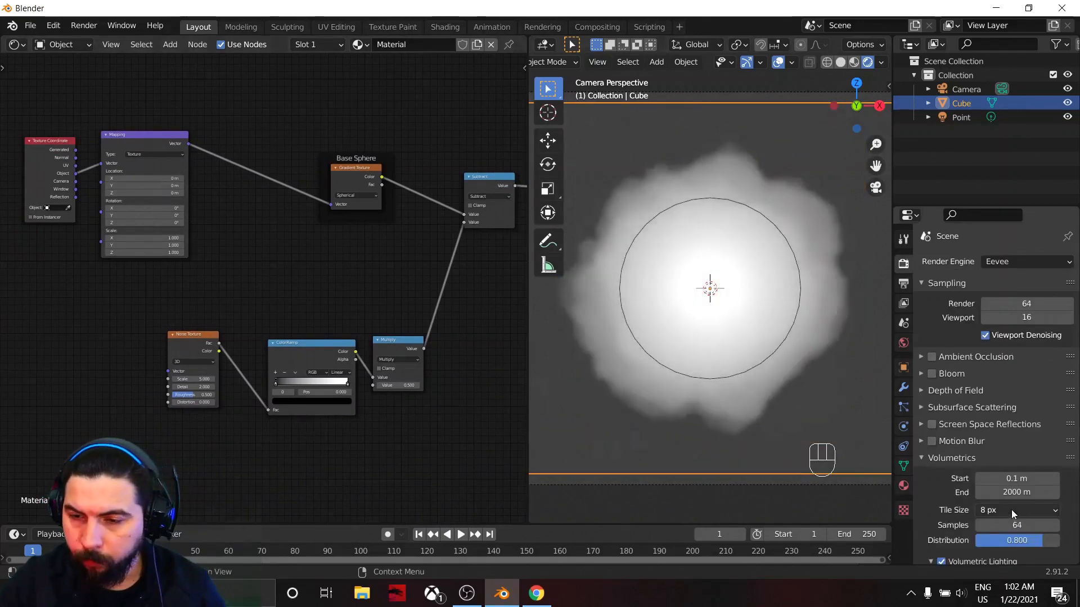
scroll(1006, 495, down, 4)
scroll(805, 369, up, 2)
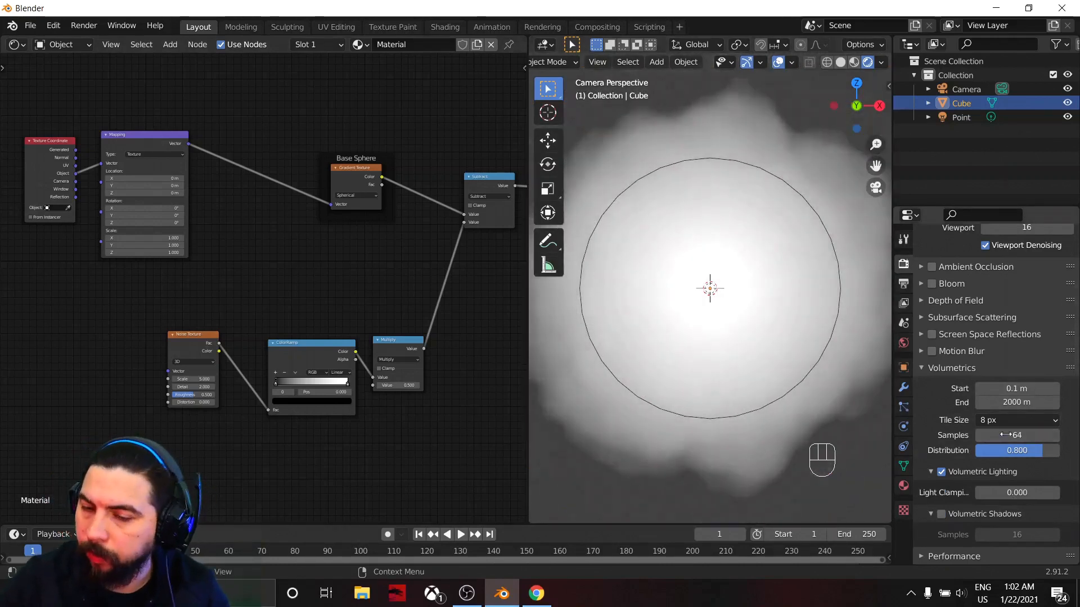
drag(1006, 435, 1046, 435)
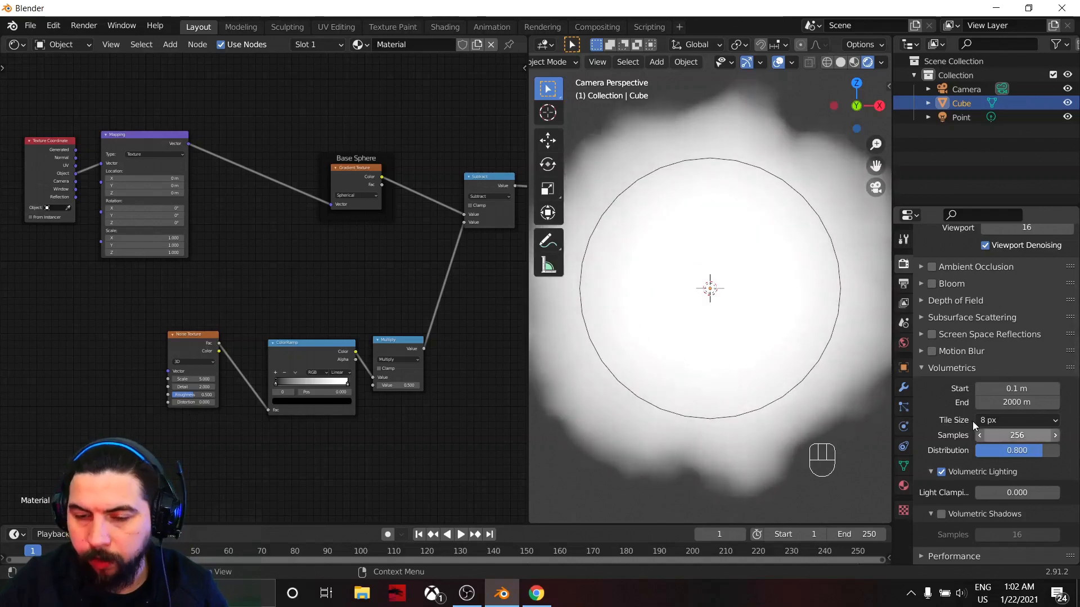
click(984, 419)
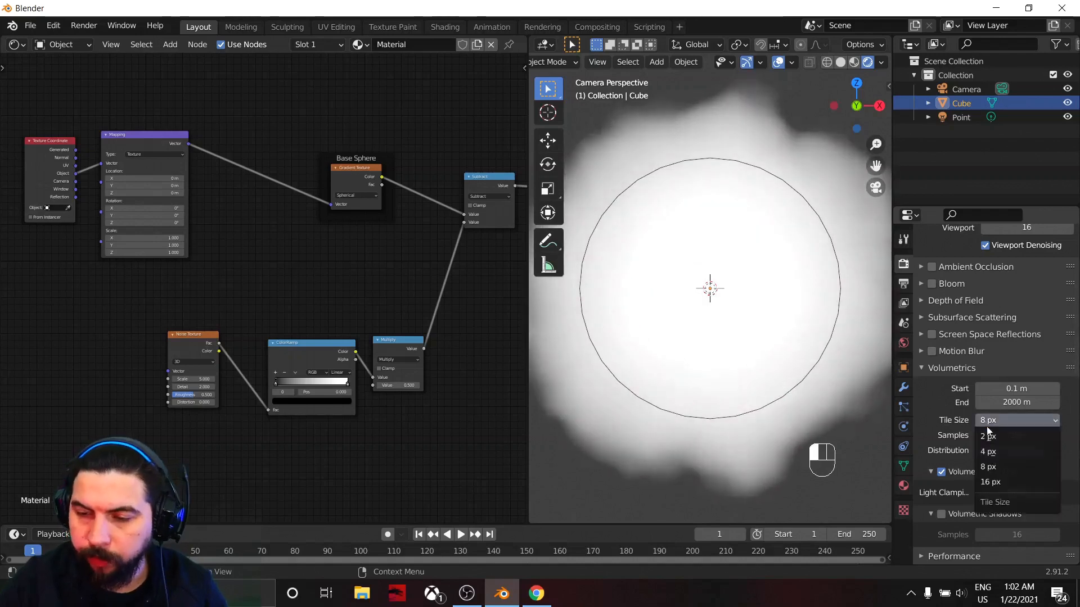
click(996, 458)
Set the Noise Texture's Detail to 16 and its Roughness to 0.667.
scroll(450, 331, up, 2)
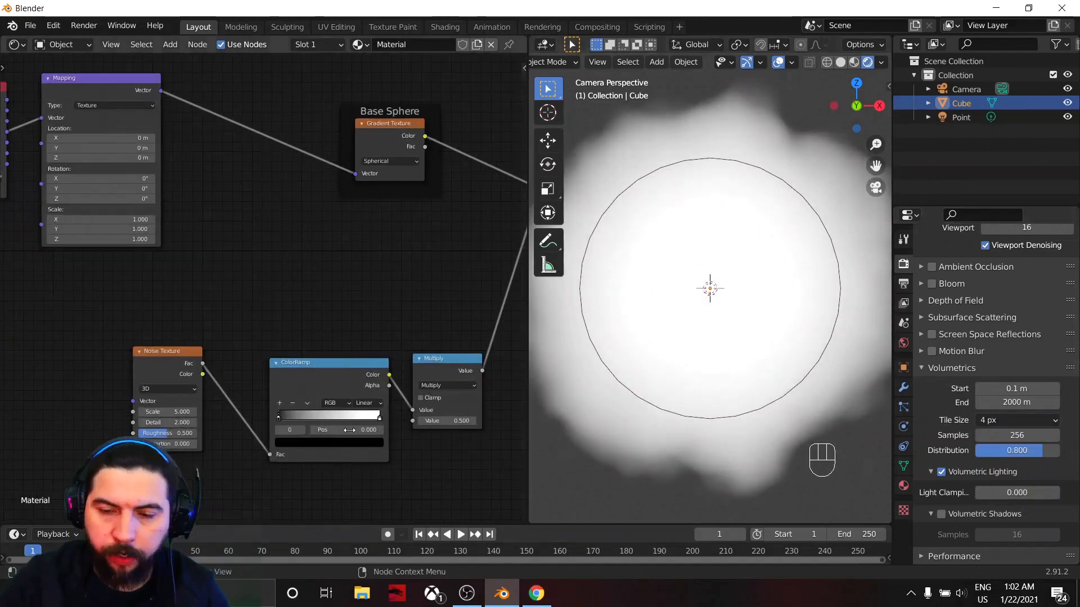
middle_drag(350, 430, 160, 317)
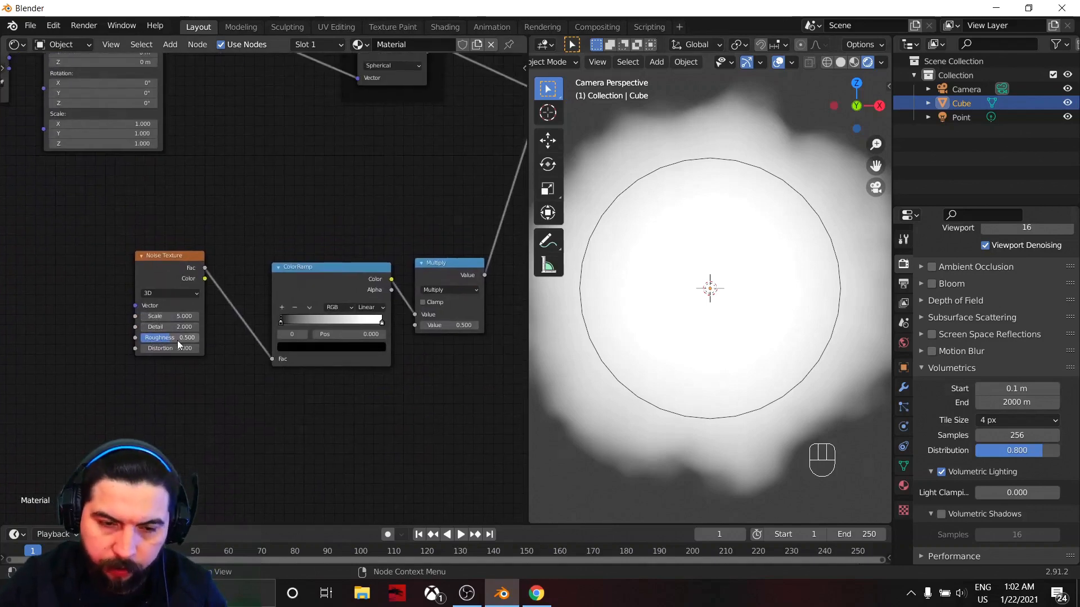
scroll(295, 427, up, 2)
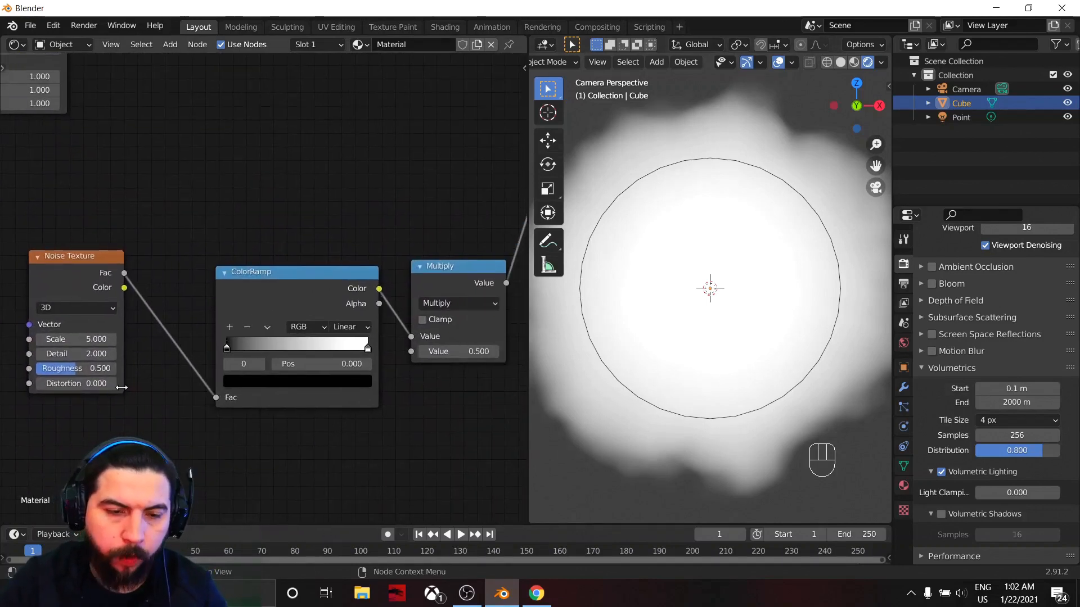
drag(69, 356, 90, 369)
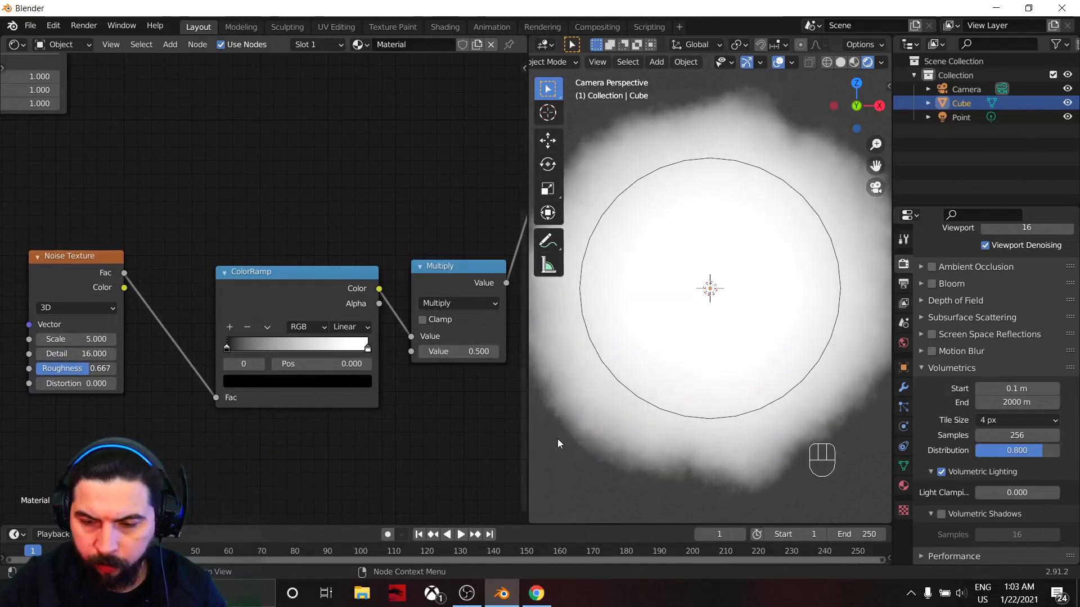
Check the cloud's edge detail, move the ColorRamp and Multiply nodes closer to the Noise Texture, and set the Multiply value to 2.
scroll(616, 447, up, 4)
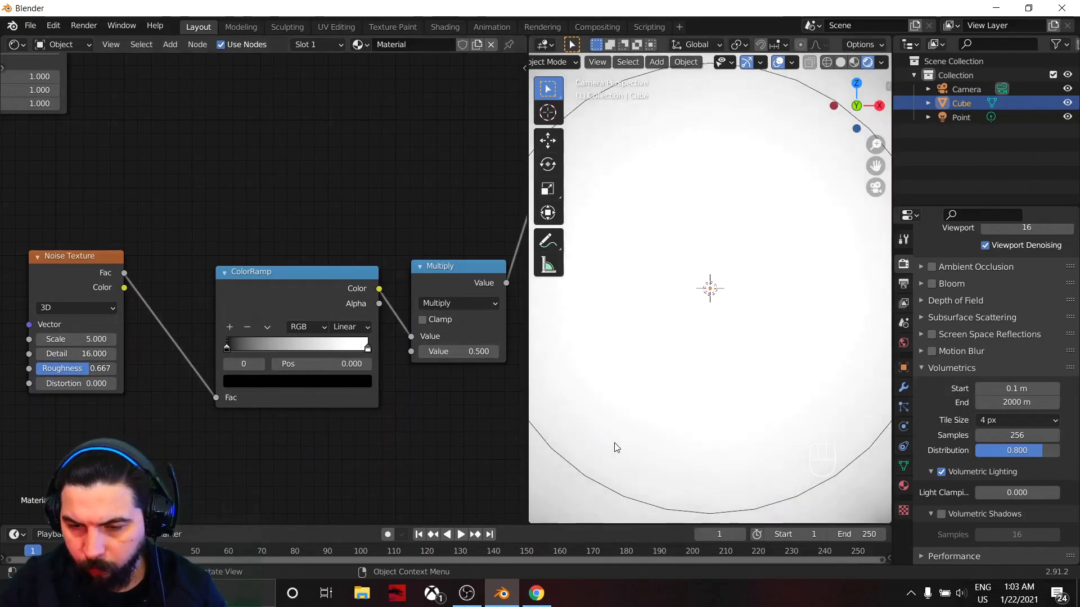
shift+middle_drag(615, 444, 650, 208)
scroll(727, 320, up, 3)
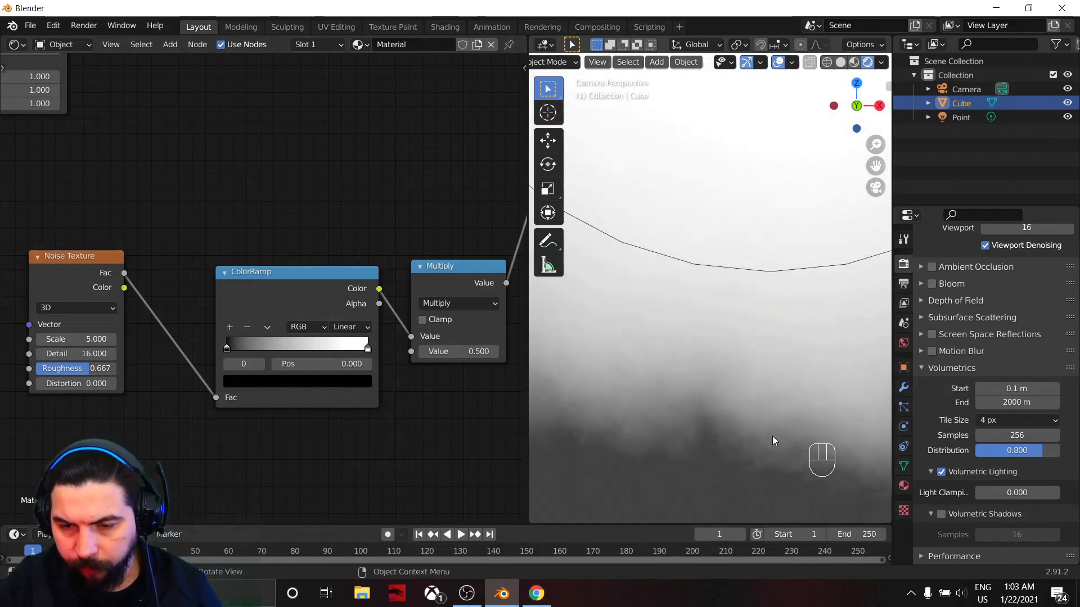
scroll(636, 439, down, 8)
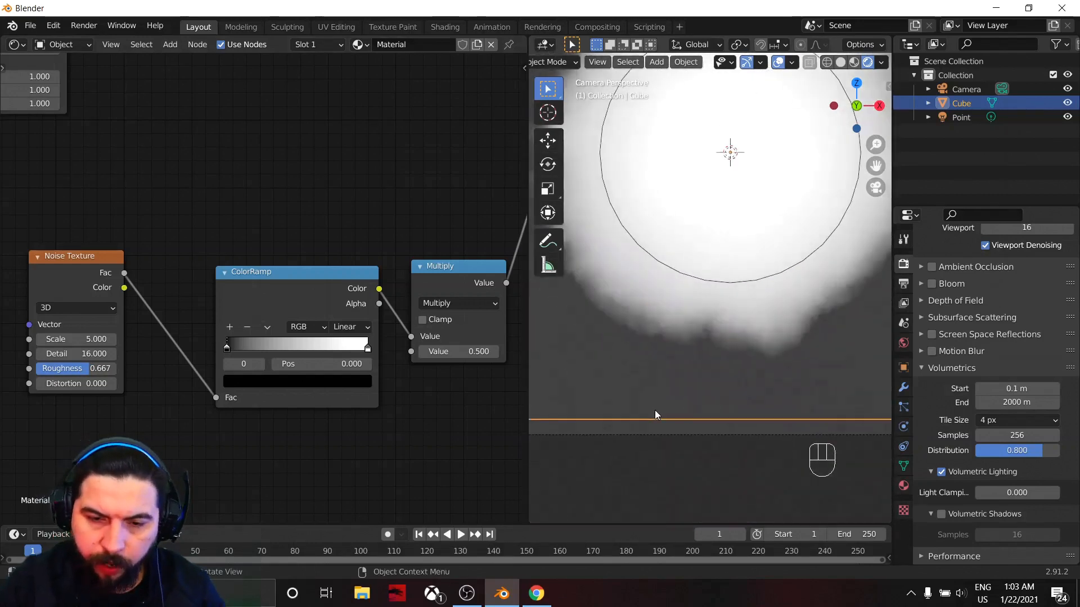
shift+middle_drag(713, 292, 700, 370)
scroll(346, 416, down, 2)
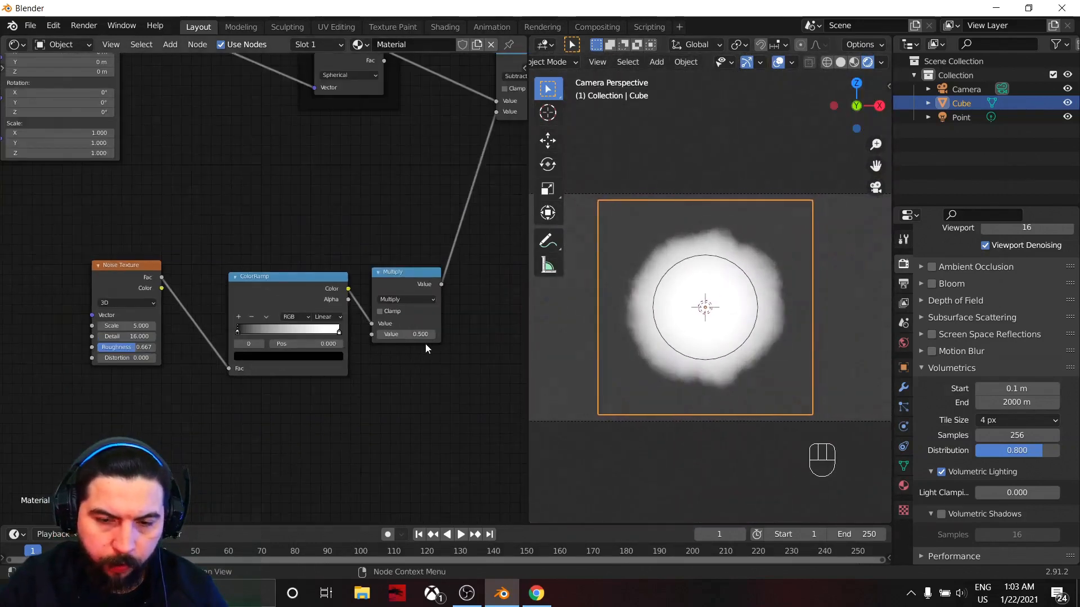
drag(259, 277, 224, 268)
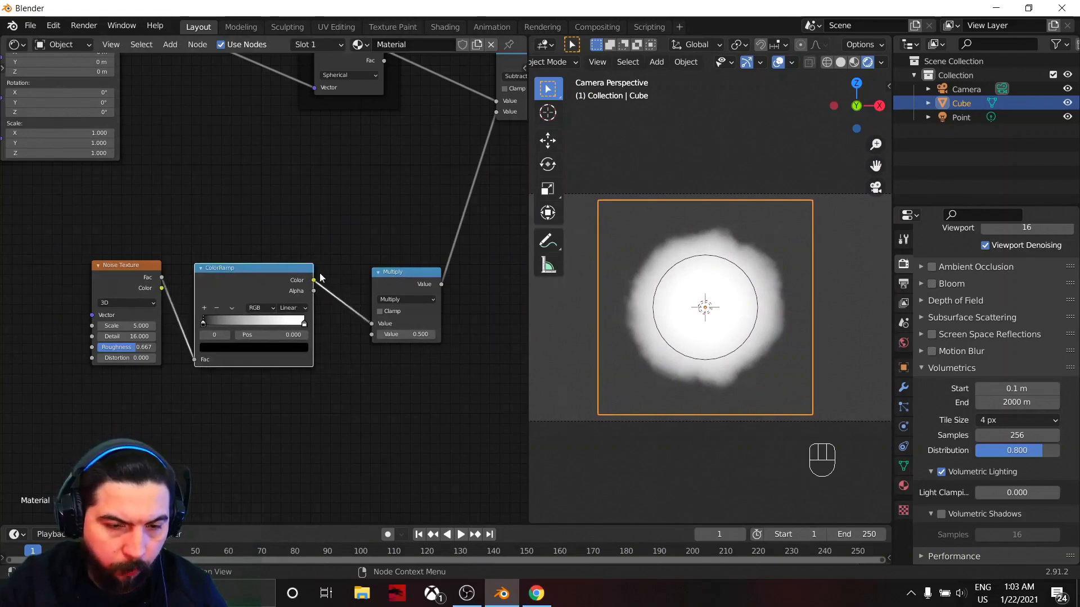
drag(394, 287, 354, 285)
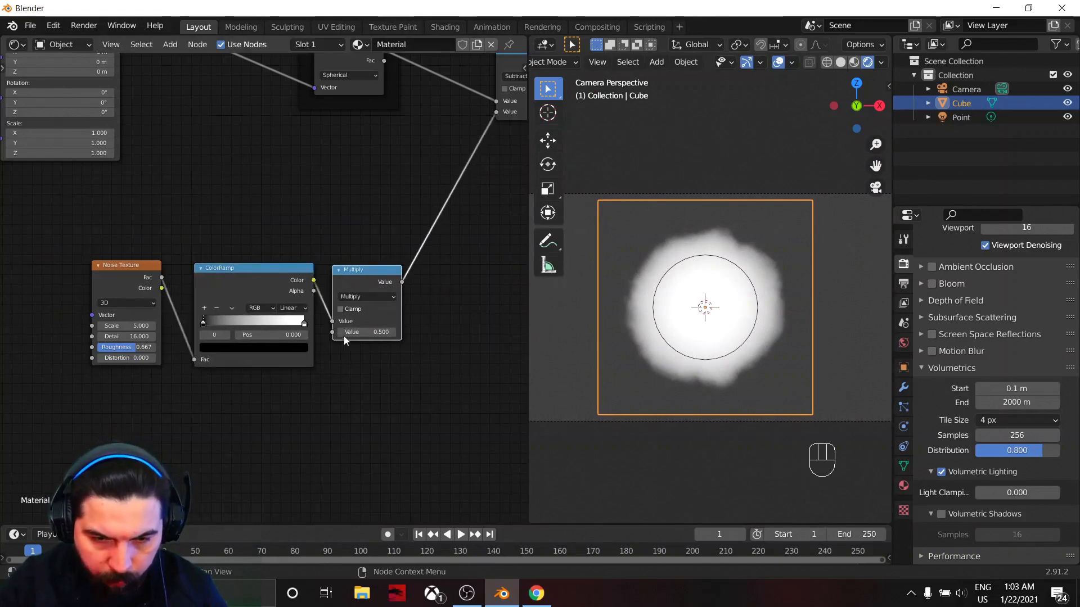
text(2)
key(Return)
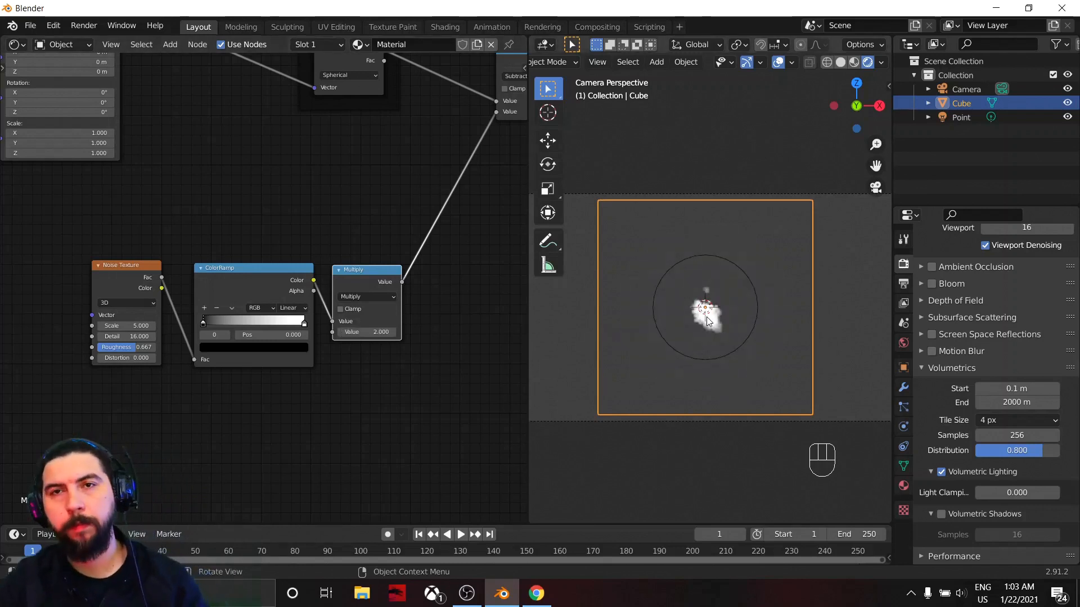
Tighten the ColorRamp's gradient by setting the black stop to position 0.362 and the white stop to 0.848.
scroll(738, 322, up, 4)
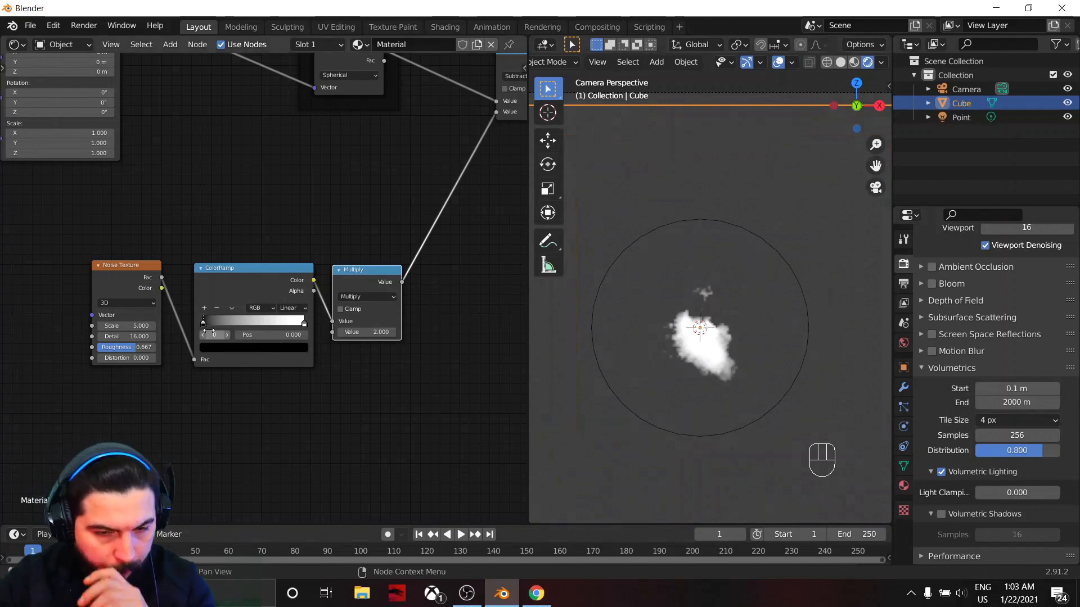
scroll(208, 330, up, 1)
drag(200, 325, 237, 328)
scroll(696, 369, down, 1)
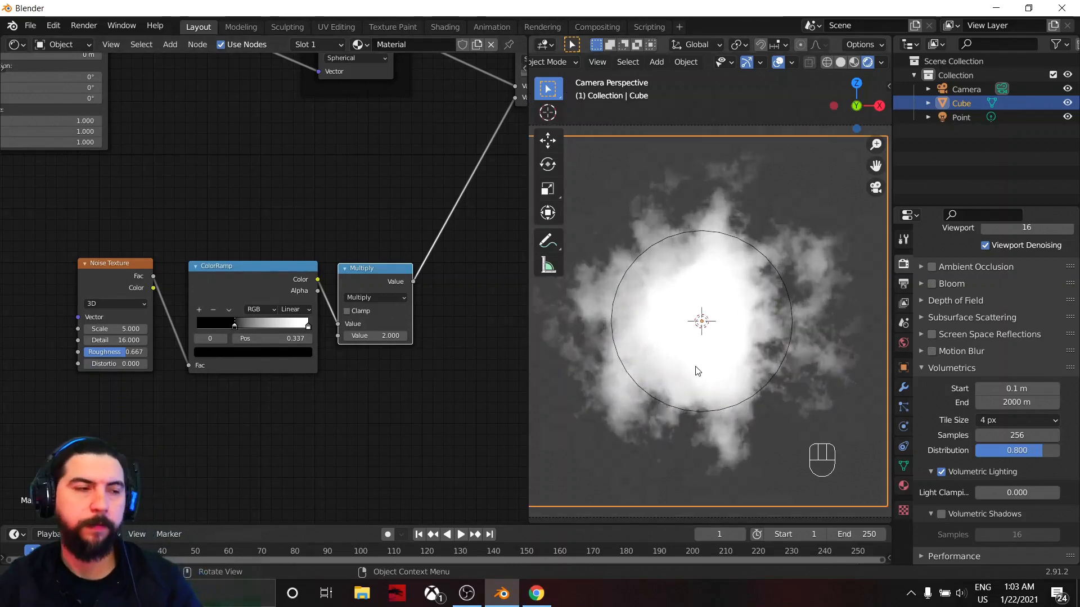
scroll(710, 372, down, 2)
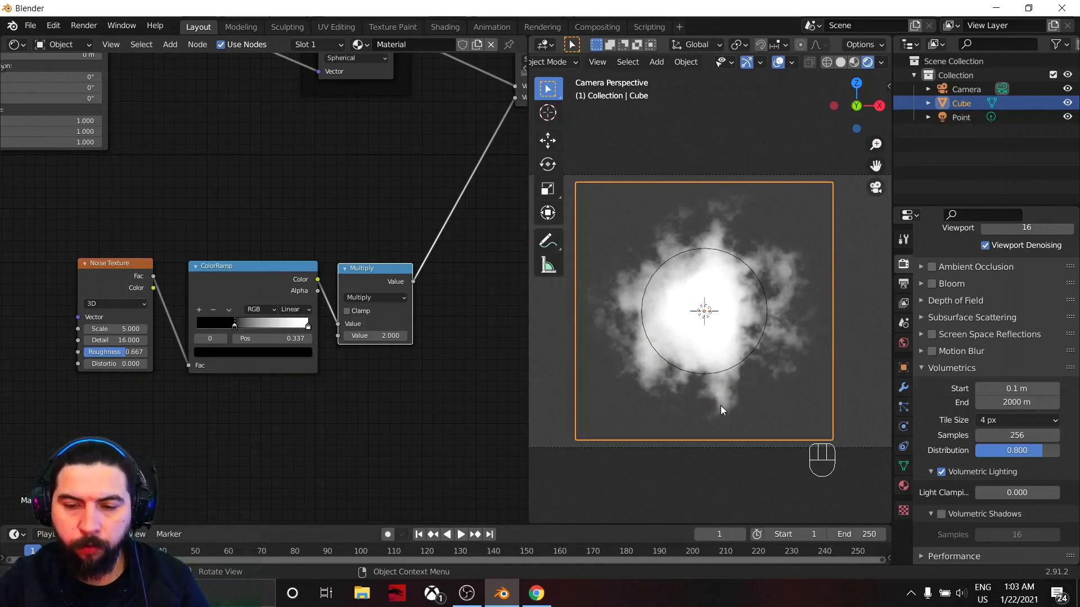
scroll(403, 420, up, 2)
scroll(463, 360, up, 1)
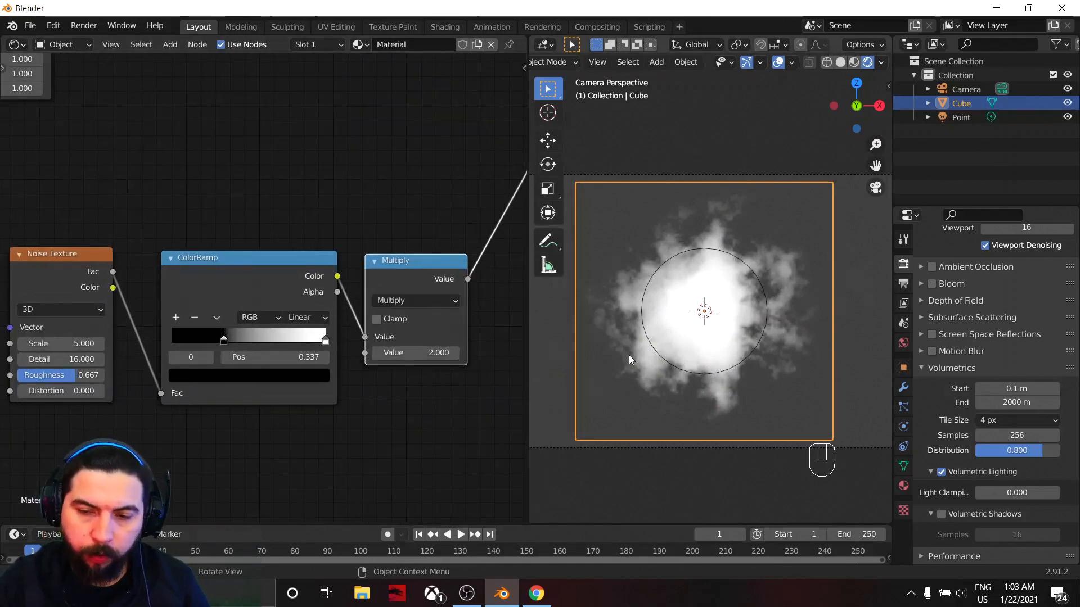
scroll(352, 363, up, 2)
drag(352, 363, 320, 363)
click(349, 360)
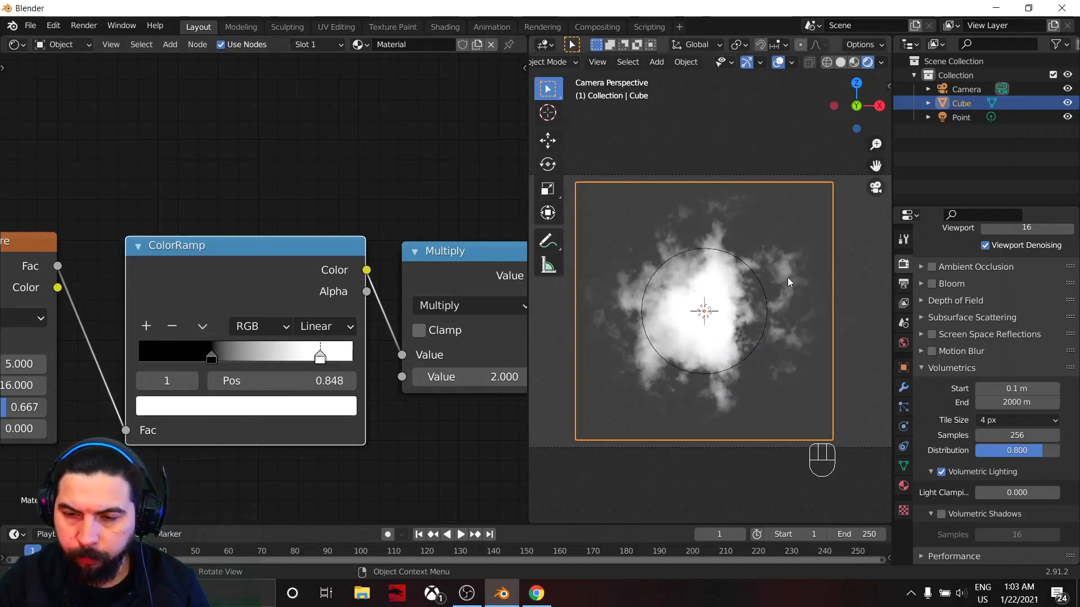
scroll(342, 415, up, 1)
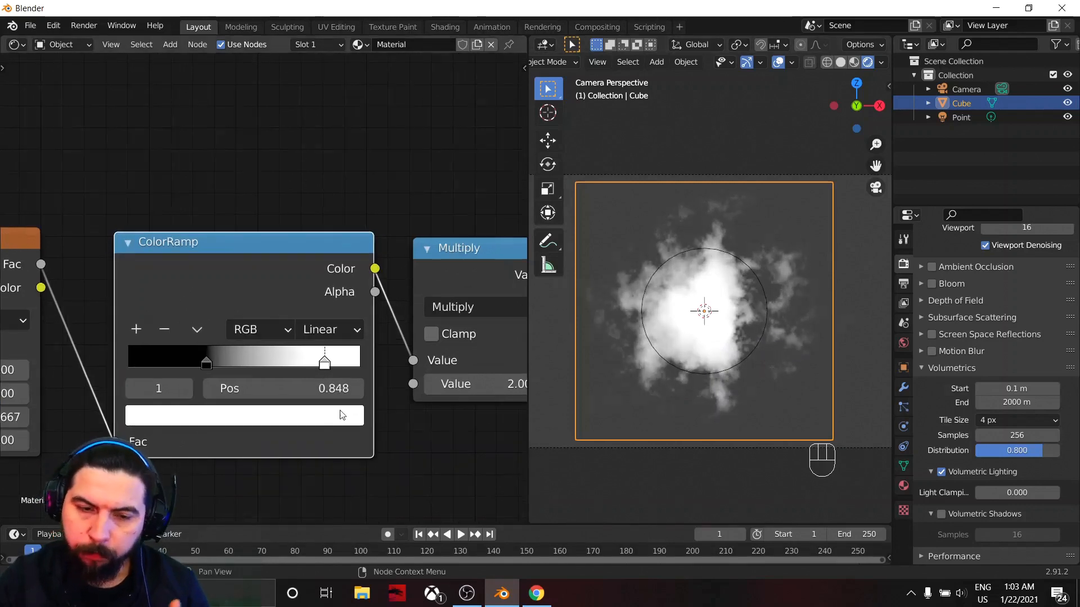
mouse_move(217, 367)
mouse_down()
mouse_move(236, 365)
mouse_move(205, 369)
mouse_move(218, 370)
mouse_up()
Set the Noise Texture's Detail to 12 and its Roughness to 0.680.
scroll(198, 425, down, 4)
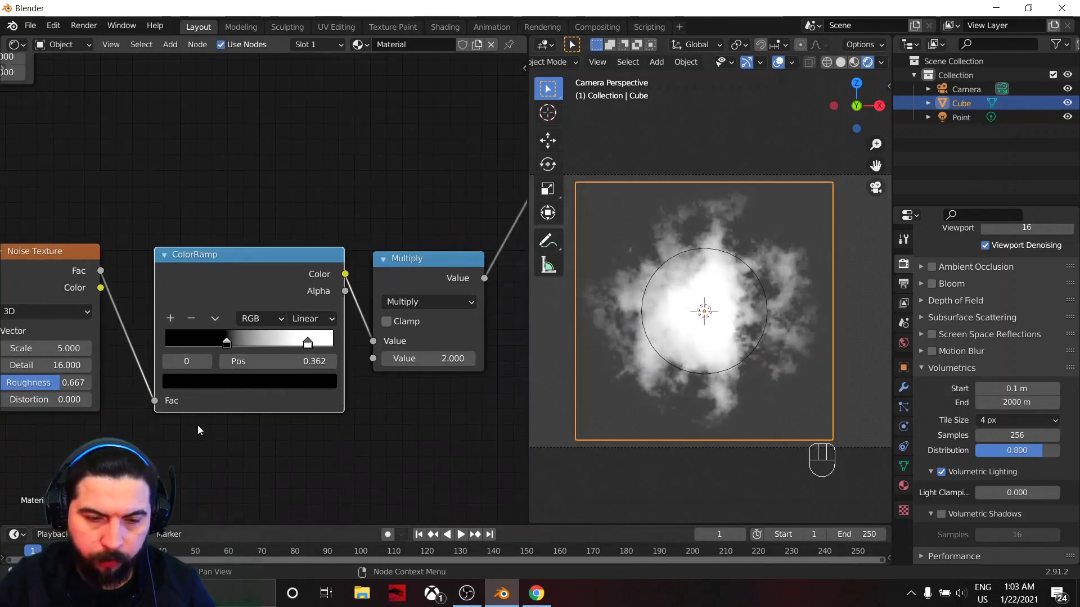
middle_drag(174, 413, 249, 389)
scroll(249, 389, up, 3)
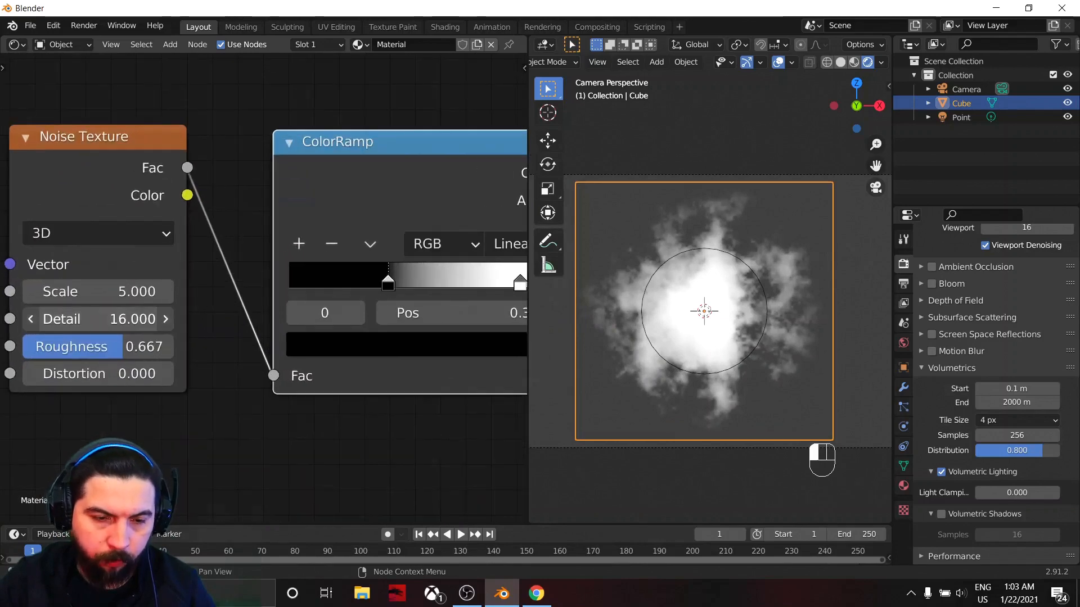
drag(140, 318, 212, 328)
scroll(647, 359, up, 2)
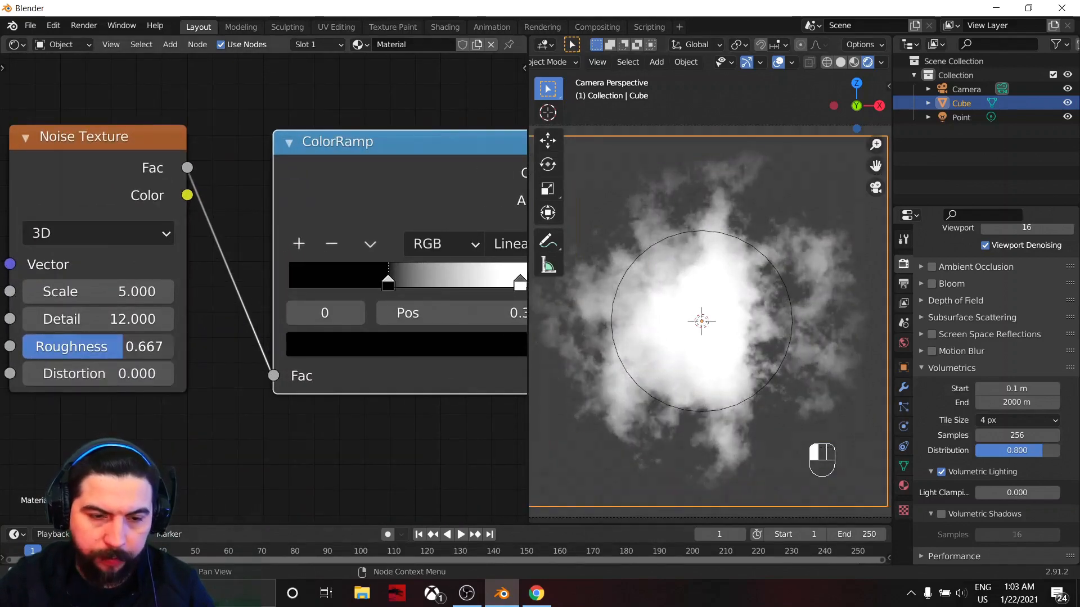
drag(123, 347, 125, 347)
scroll(788, 328, down, 2)
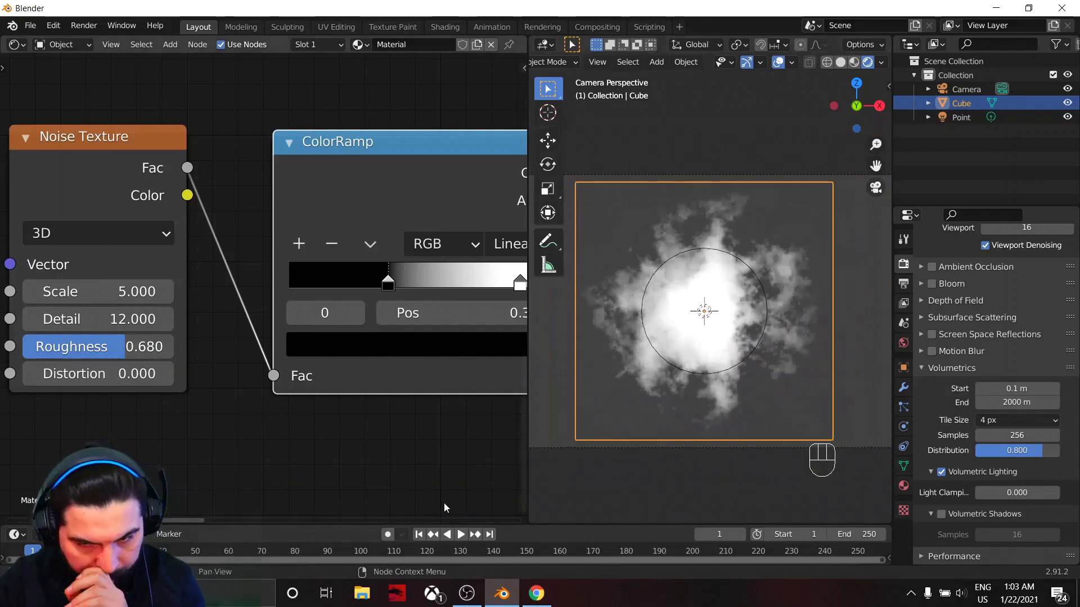
Add a Frame node in the empty space below the noise node chain.
scroll(353, 453, down, 4)
key(shift+a)
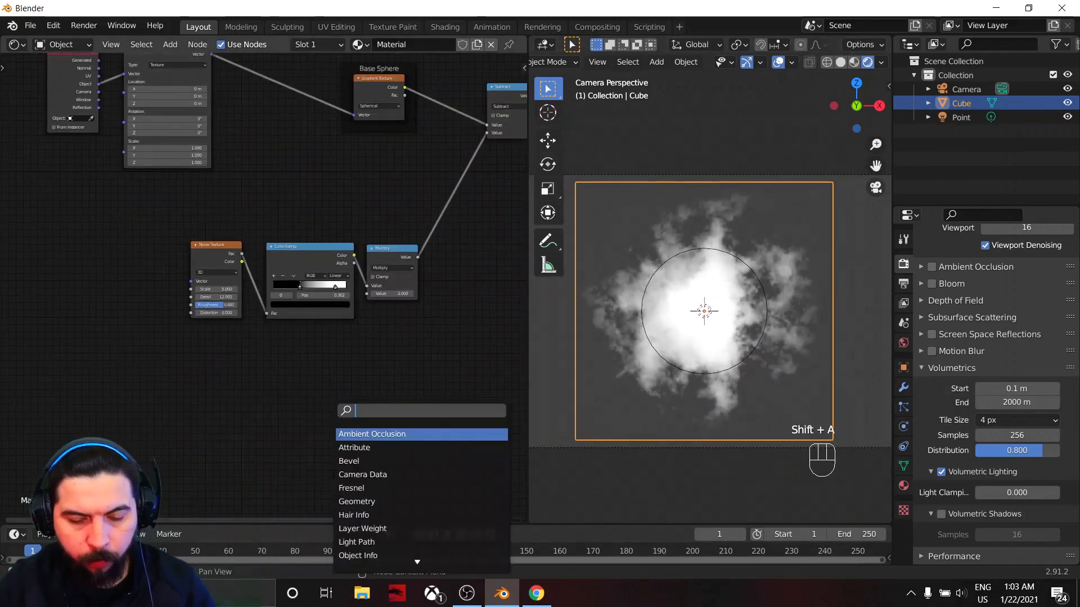
text(frame)
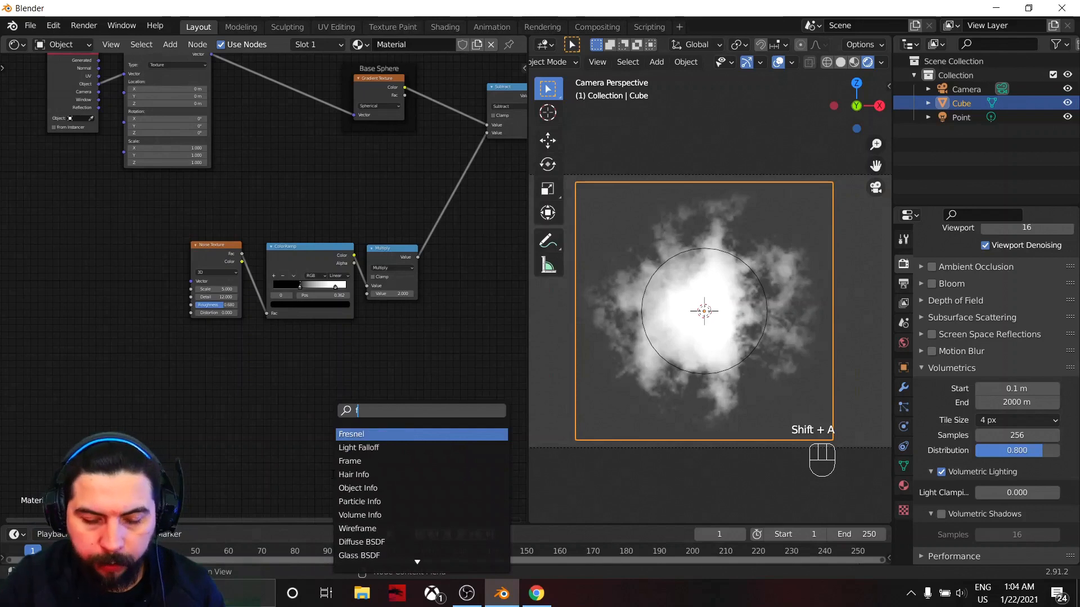
key(Return)
click(284, 365)
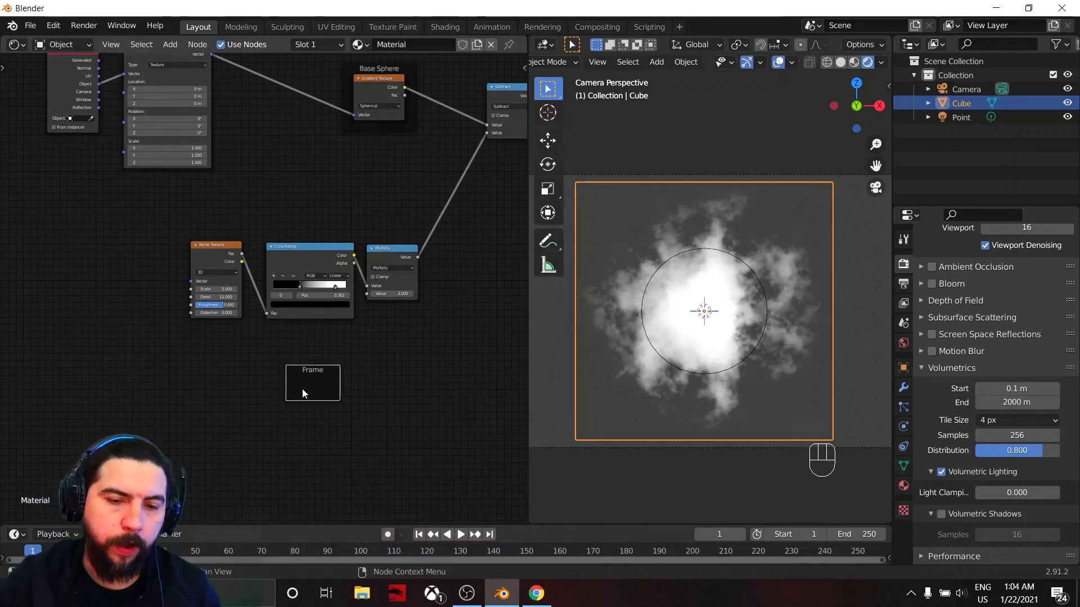
click(309, 386)
Enclose the noise, ColorRamp and Multiply nodes in the new frame and label it "Nebula Edge Structure".
drag(172, 236, 410, 296)
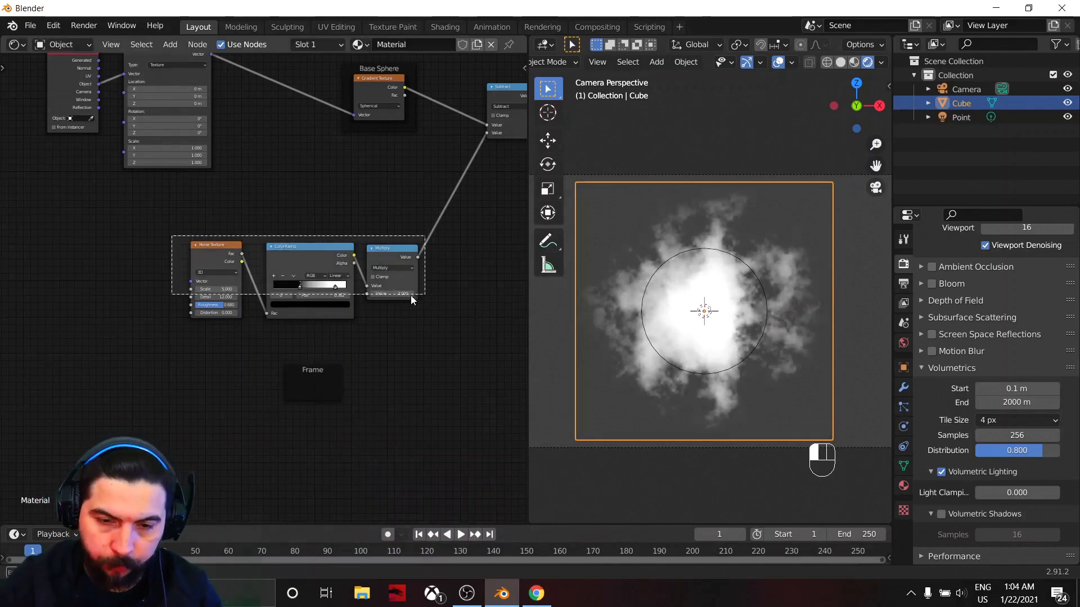
key(g)
click(344, 356)
drag(345, 355, 350, 216)
key(F2)
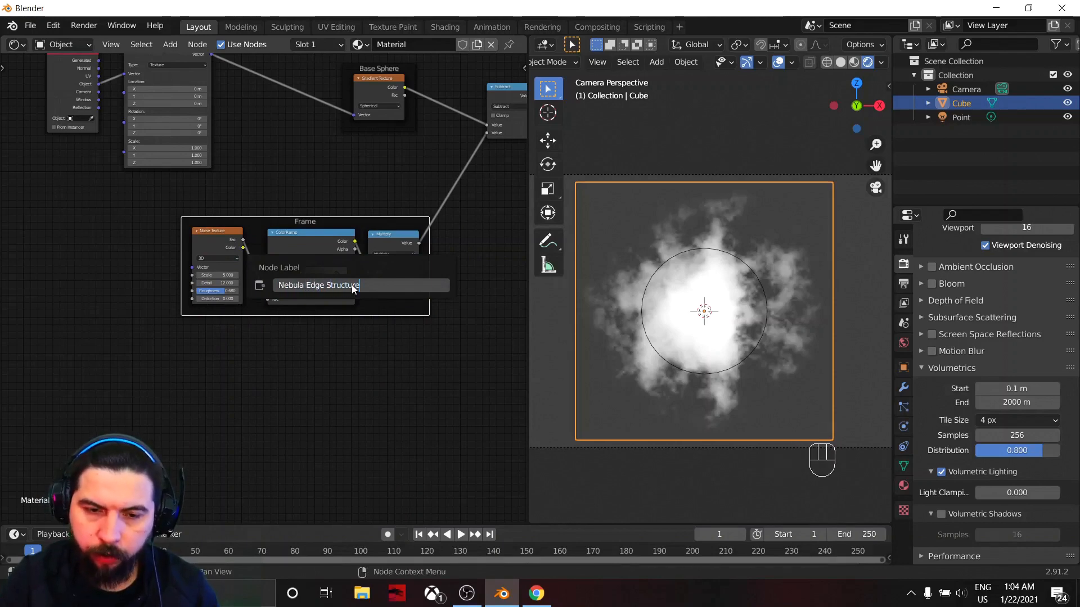
key(Return)
Spread out the node layout, moving the coordinate and Mapping nodes, the Base Sphere frame and the Nebula Edge Structure frame away from the Subtract node.
scroll(319, 317, down, 3)
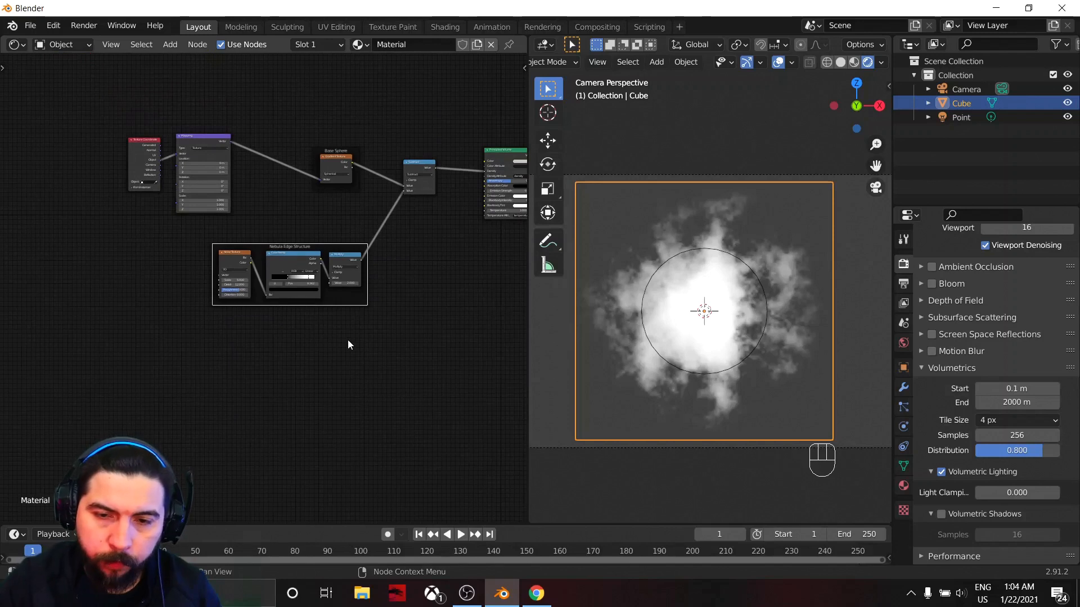
middle_drag(348, 340, 325, 340)
drag(91, 135, 91, 161)
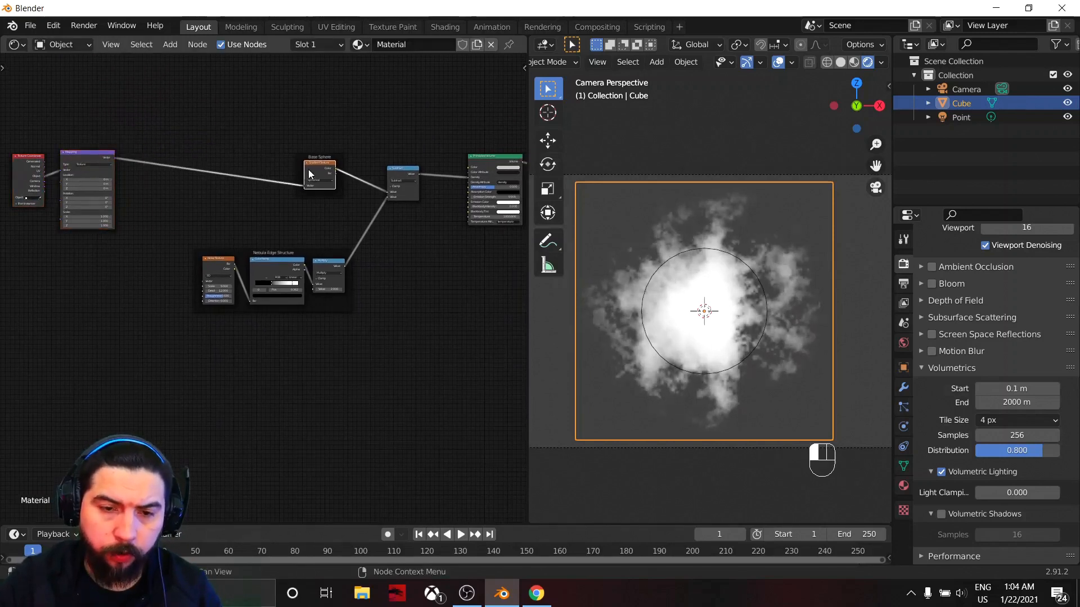
drag(309, 170, 228, 160)
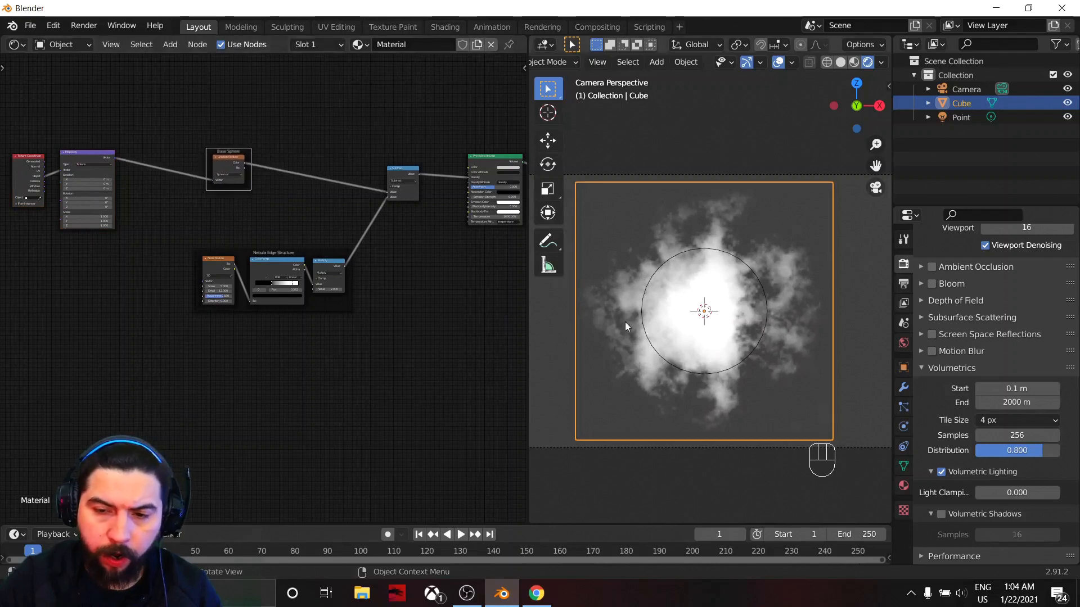
drag(317, 305, 271, 292)
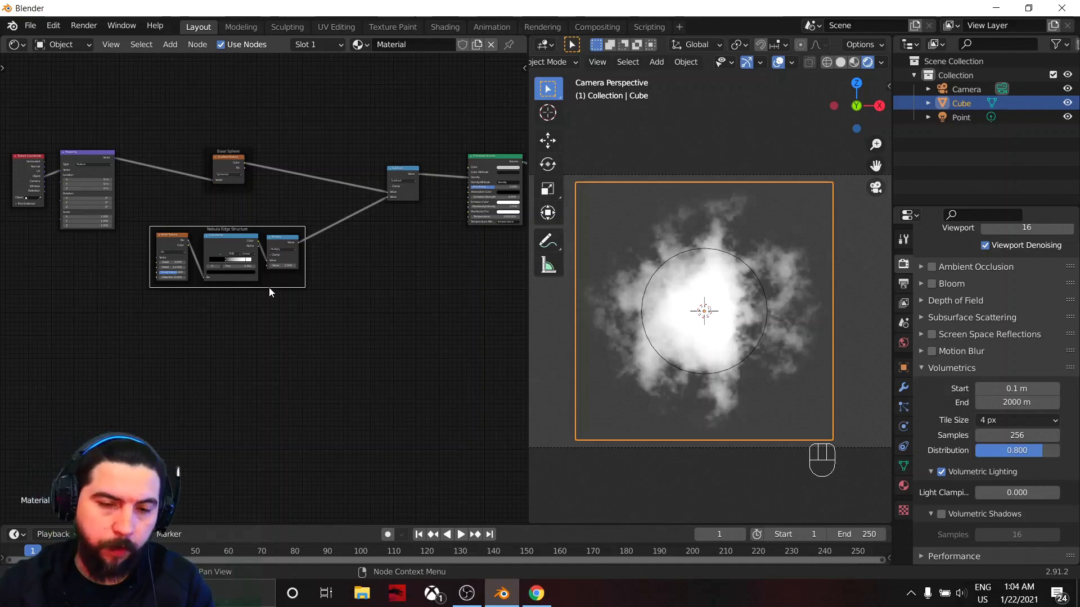
Add a second Noise Texture node in the empty space below the Nebula Edge Structure frame.
middle_drag(253, 431, 306, 413)
scroll(298, 402, up, 4)
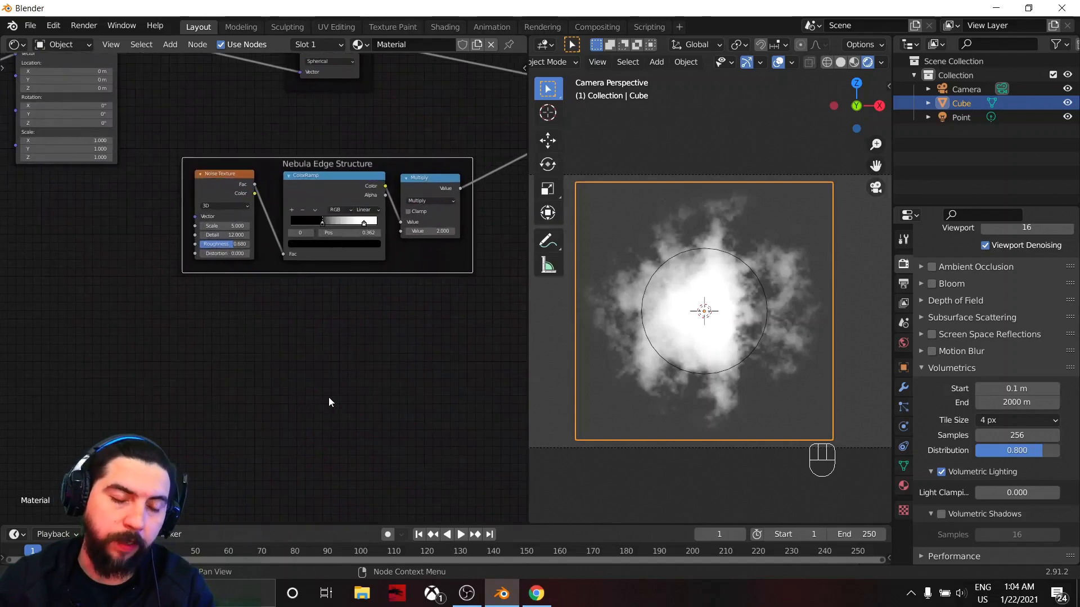
middle_drag(329, 397, 319, 402)
key(shift+a)
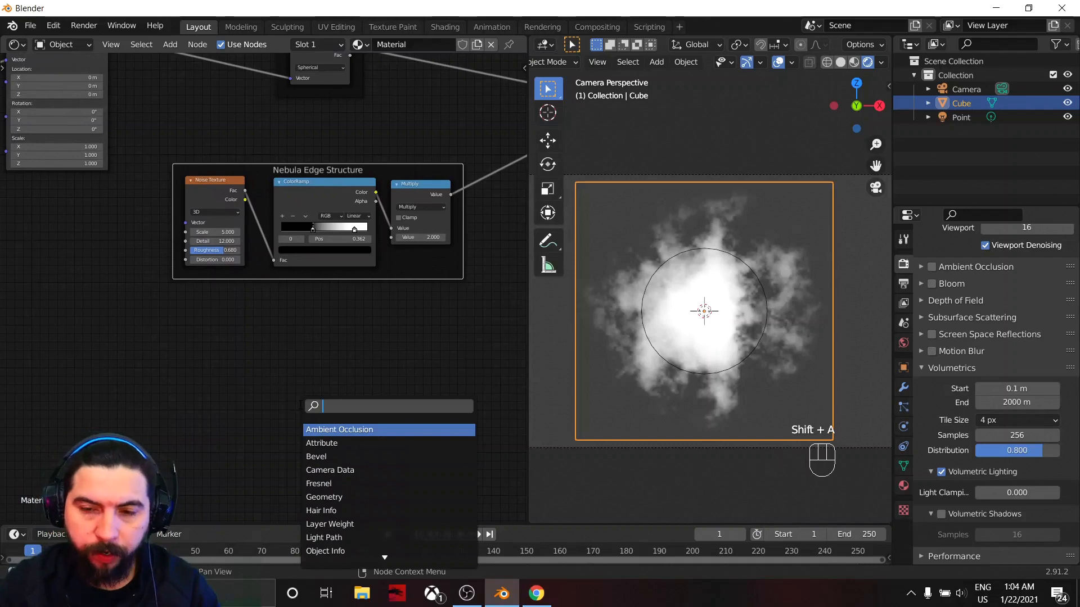
text(noise)
key(Return)
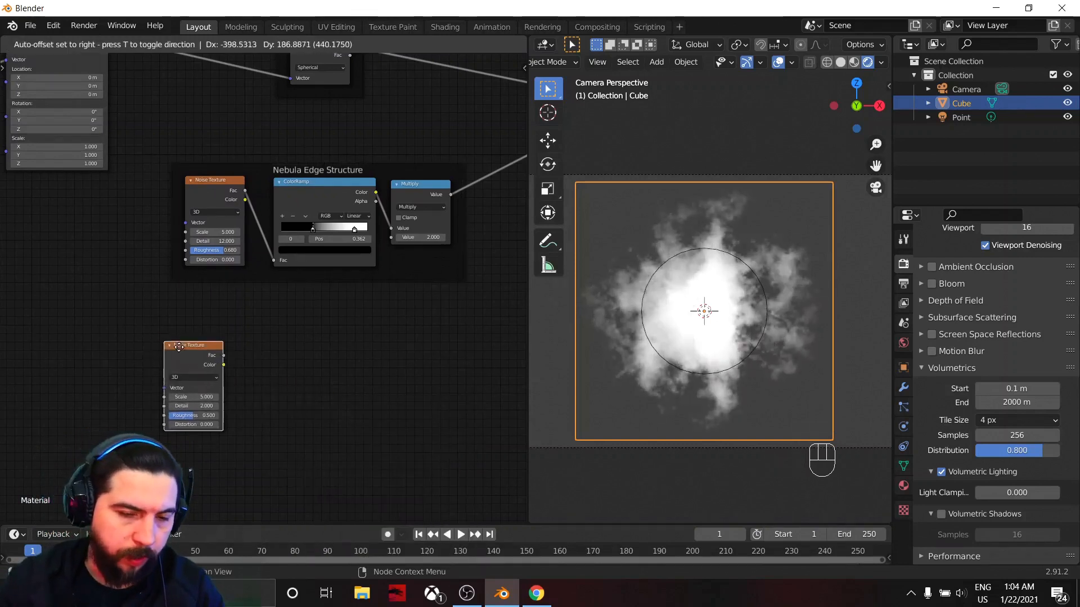
click(194, 352)
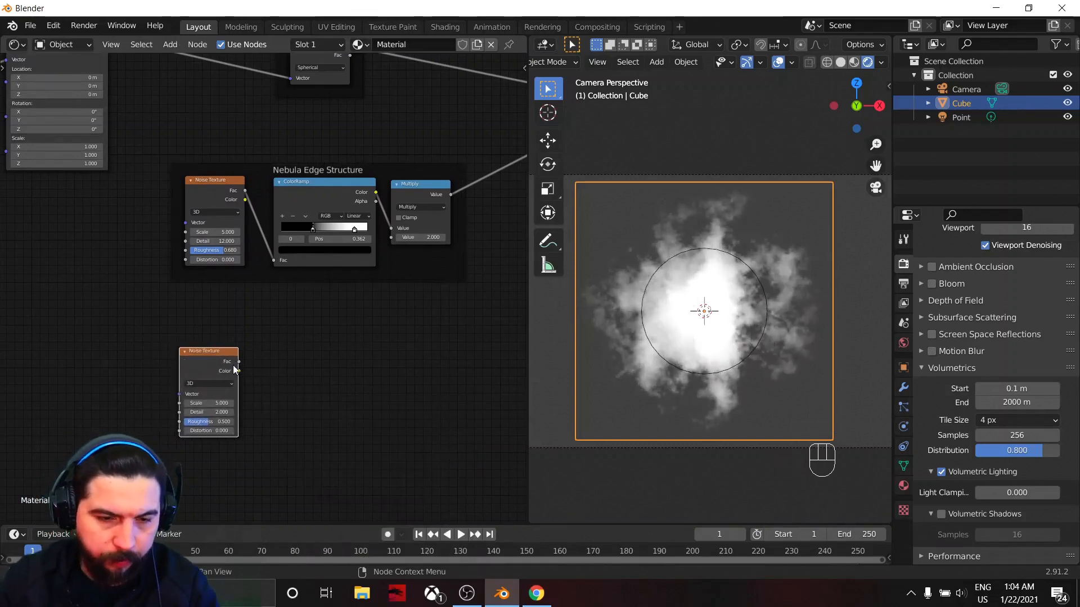
Add a ColorRamp beside the new Noise Texture and feed the noise's Fac output into its Fac input.
key(shift+a)
text(ramp)
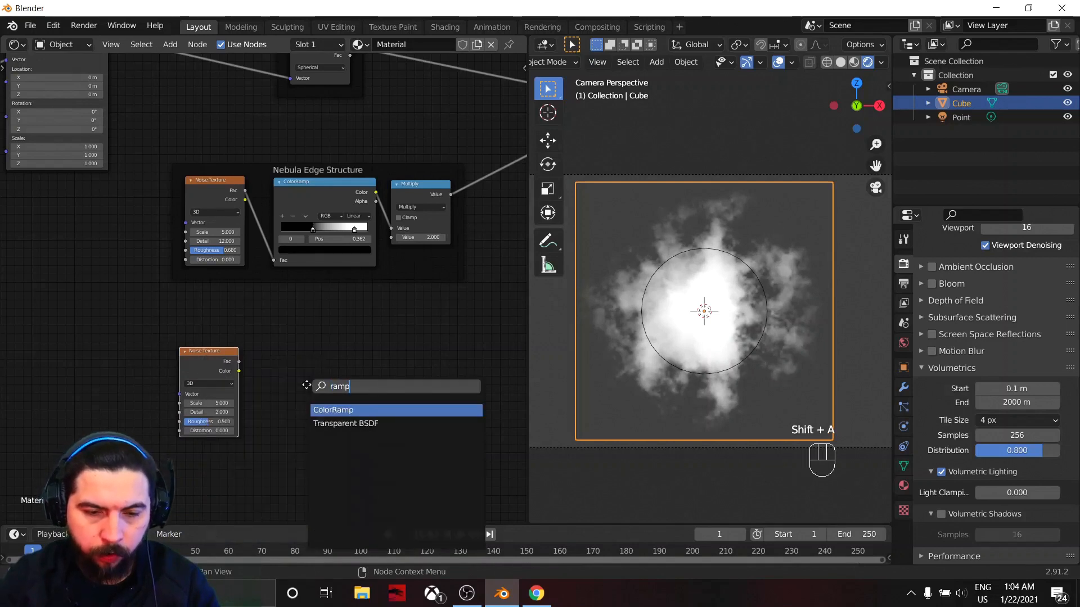
key(Return)
click(263, 348)
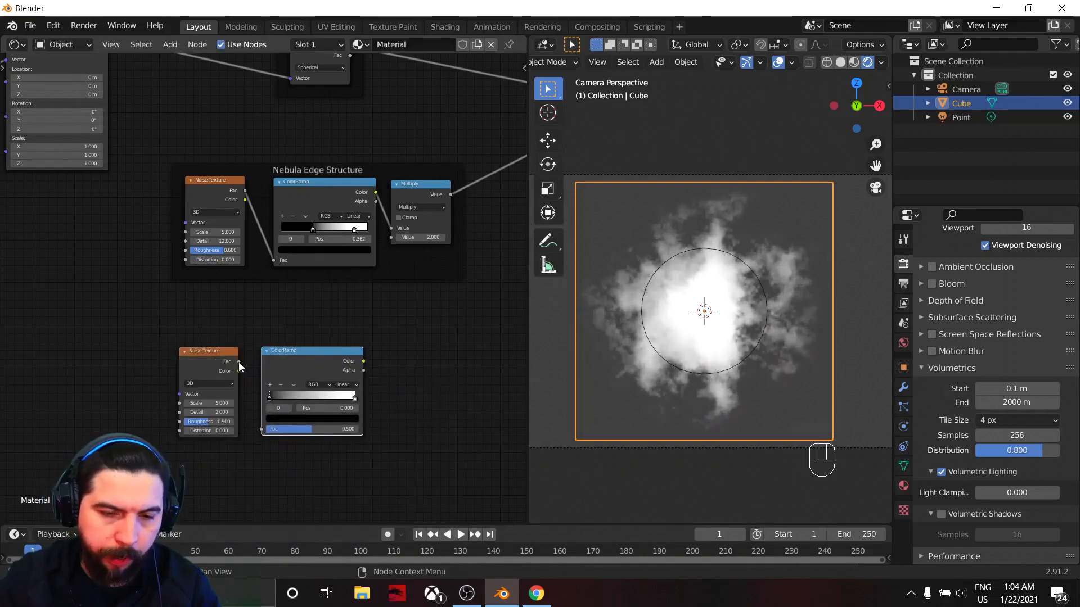
drag(264, 427, 260, 431)
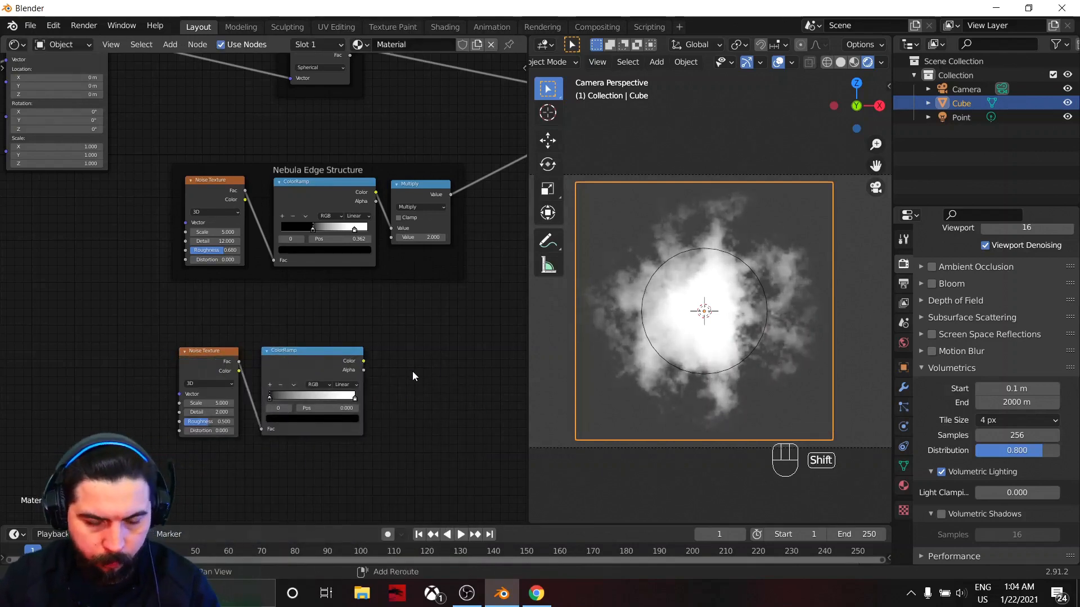
key(shift+a)
text(ma)
key(Escape)
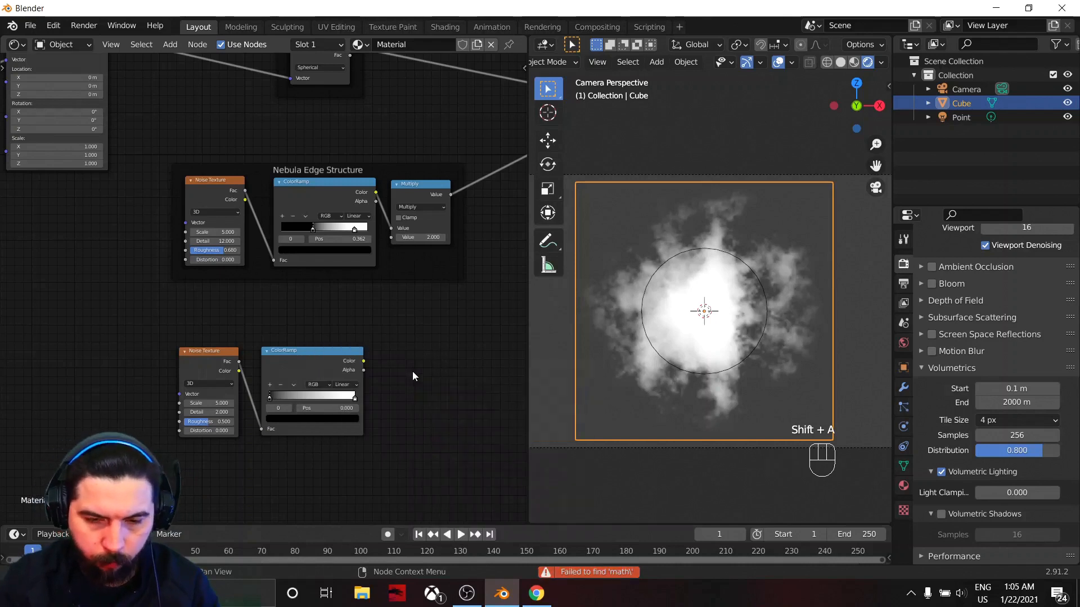
Add a Math node after the new ColorRamp, set it to Multiply, and connect the ramp's Color to its first value.
key(shift+a)
text(add)
key(Return)
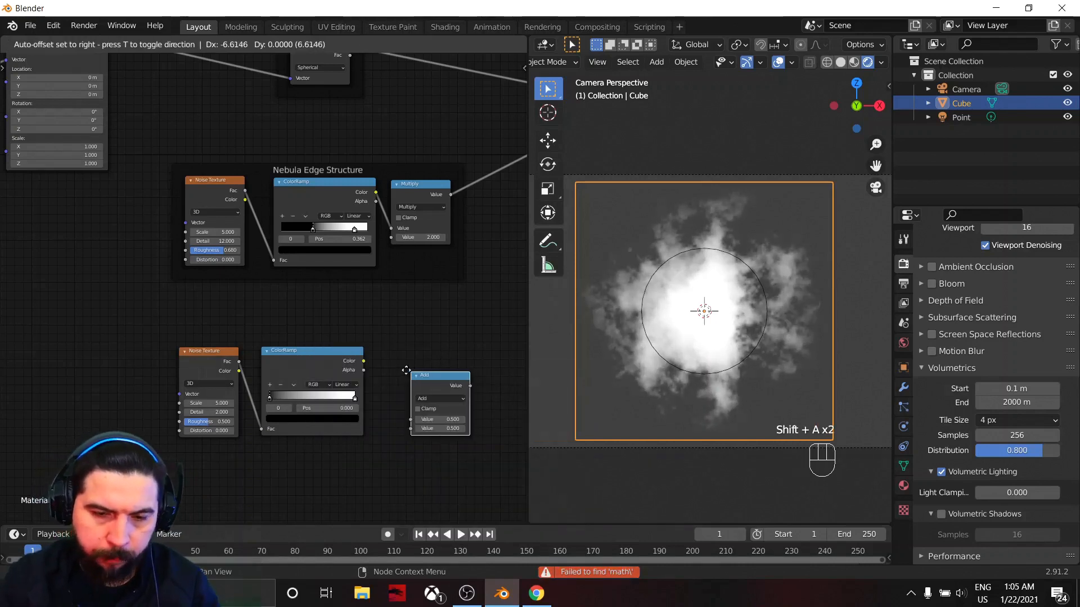
click(403, 382)
click(413, 387)
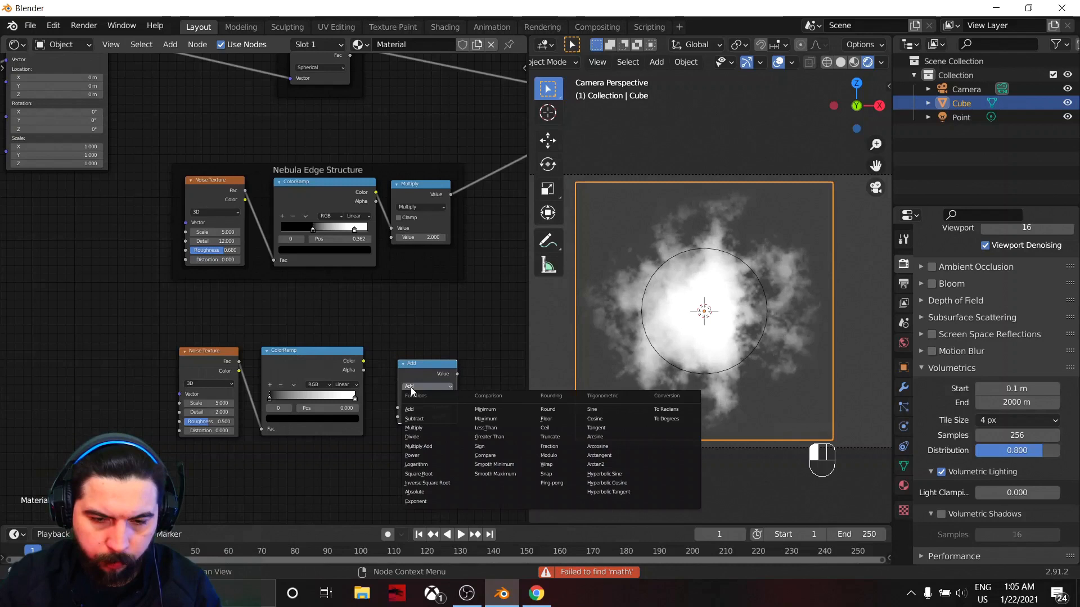
click(423, 429)
drag(363, 361, 398, 407)
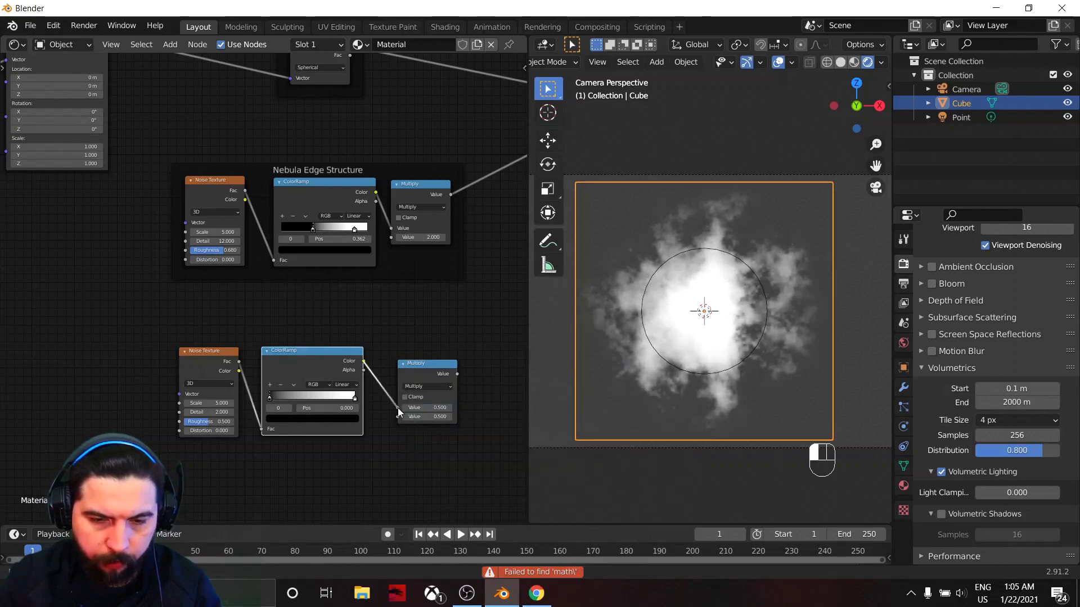
Make room before the Principled Volume, insert a duplicate of the Subtract node into the density link, and switch the copy to Multiply.
middle_drag(396, 495, 251, 305)
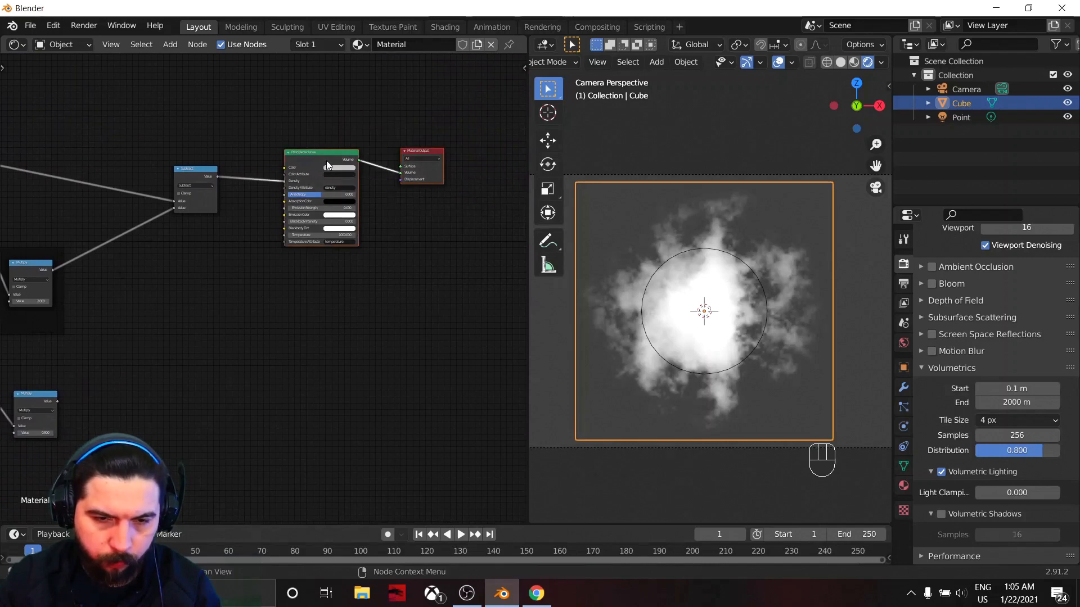
drag(327, 164, 420, 163)
click(192, 173)
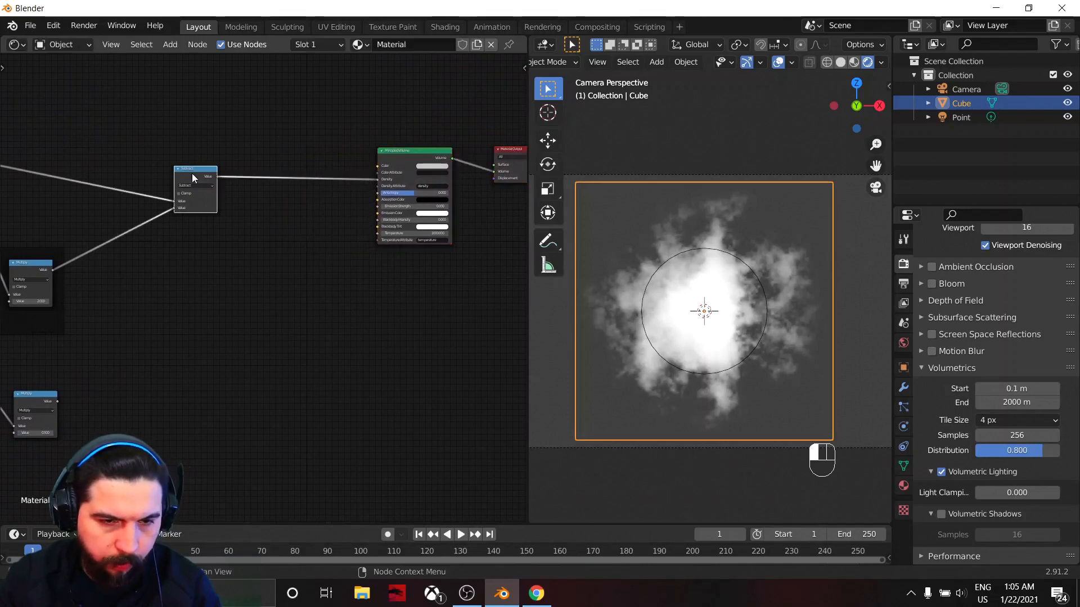
key(shift+d)
click(295, 185)
click(296, 184)
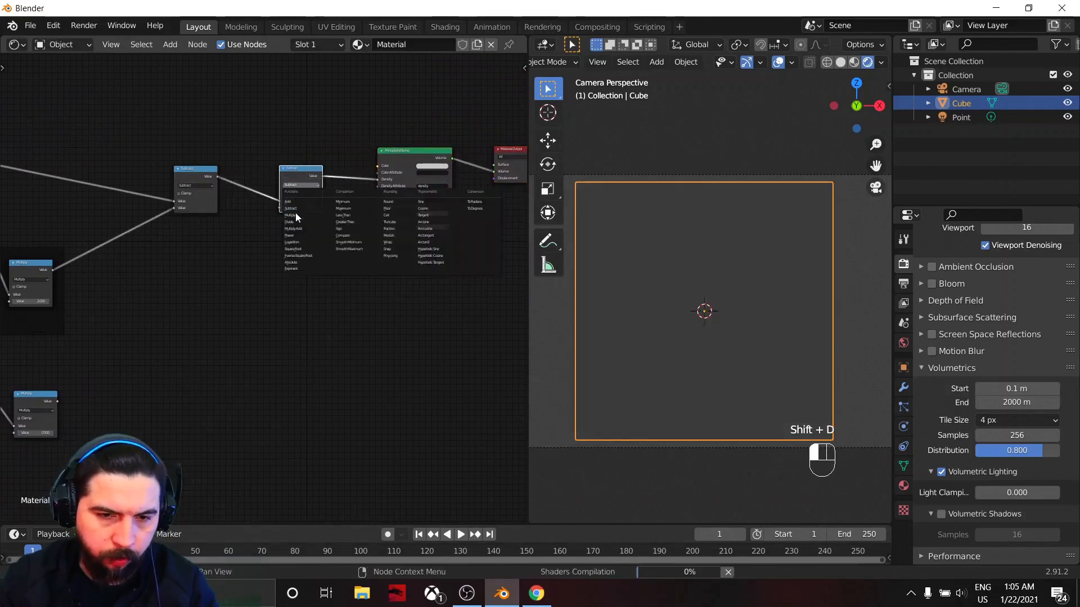
click(296, 211)
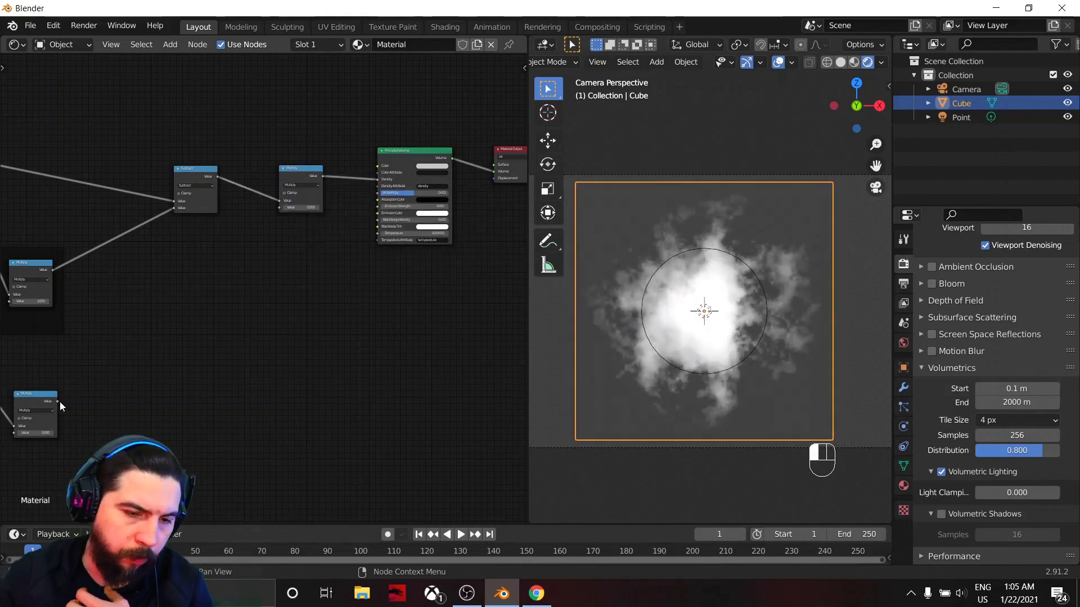
Connect the second noise chain's Multiply output to the second value of the Multiply node feeding the Principled Volume's density.
scroll(56, 398, down, 1)
middle_drag(83, 395, 179, 398)
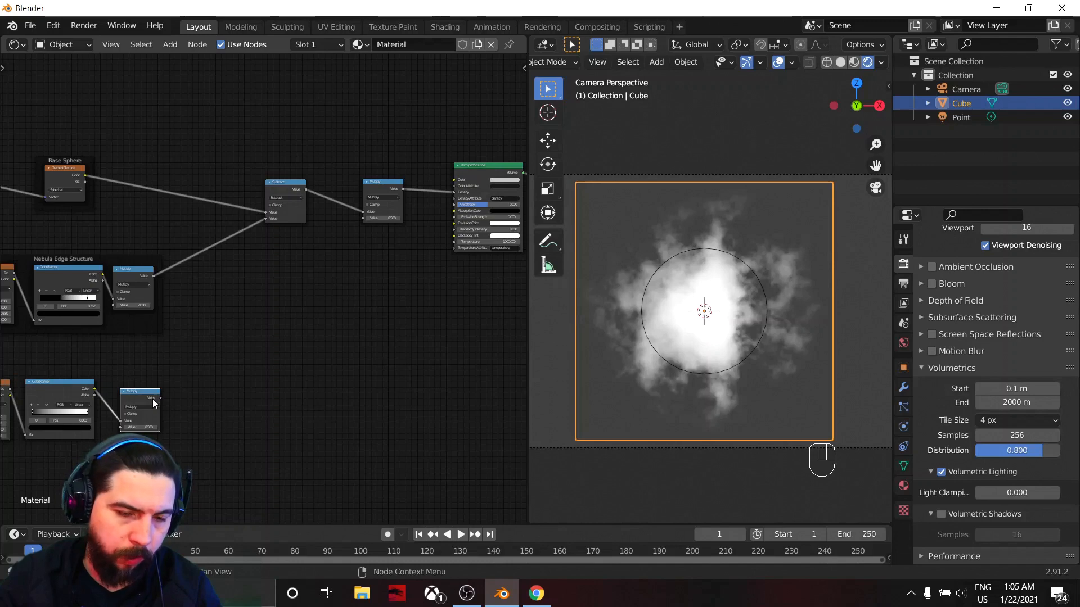
drag(158, 398, 364, 219)
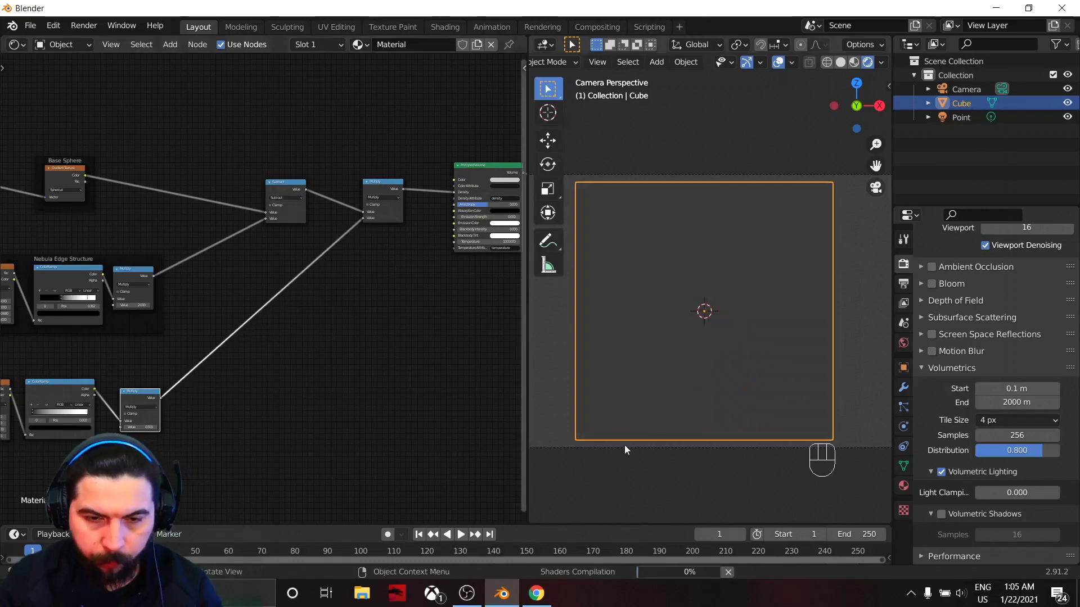
Move the Texture Coordinate node farther away from the Mapping node.
middle_drag(290, 420, 52, 322)
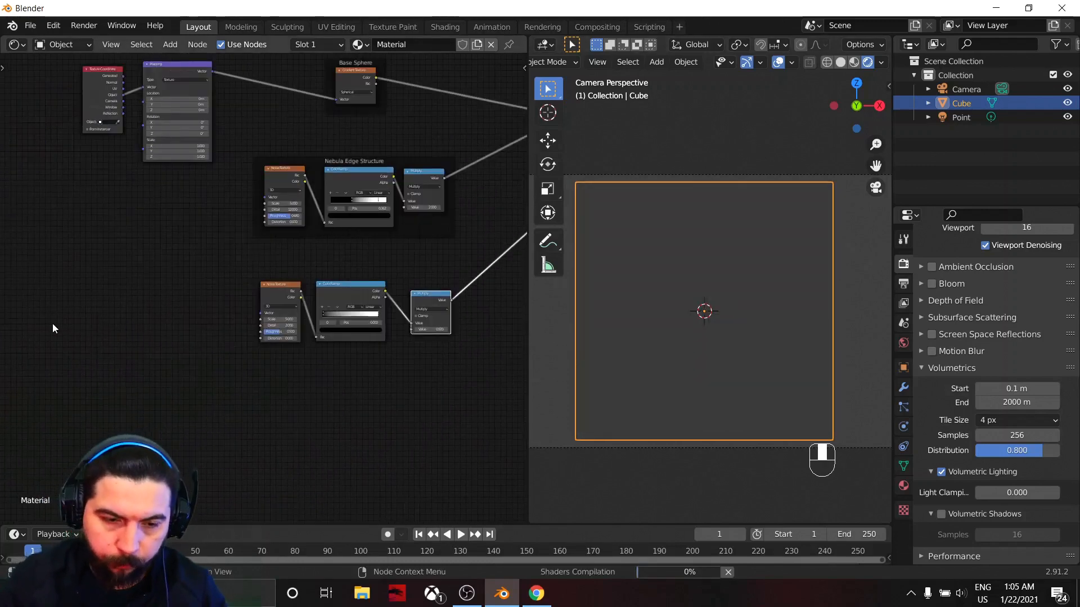
middle_drag(117, 328, 133, 130)
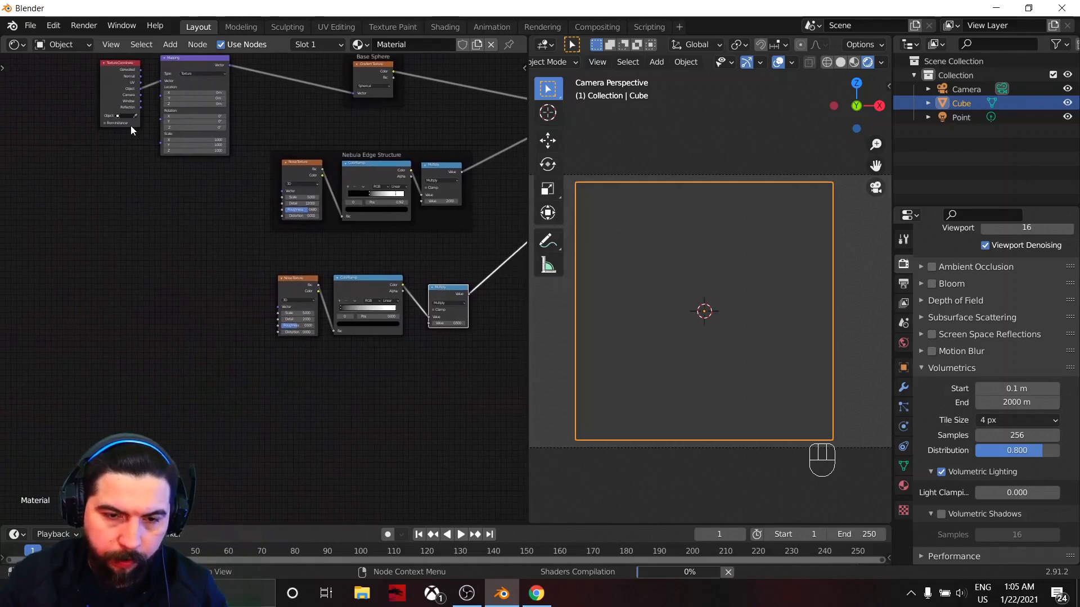
drag(106, 101, 58, 164)
Set the second noise chain's Multiply value to 2.
scroll(478, 416, up, 5)
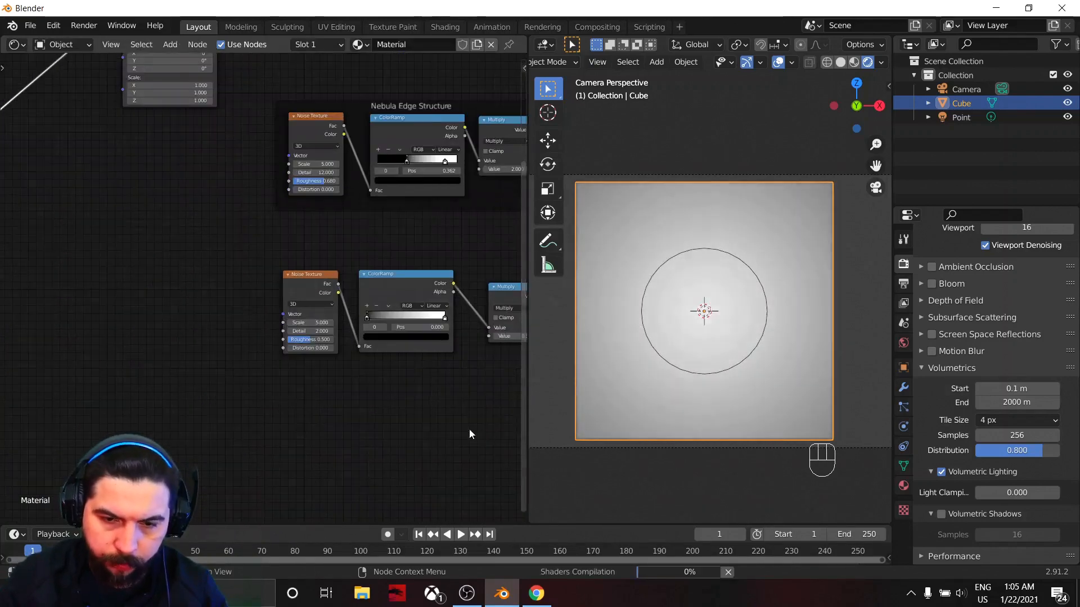
middle_drag(470, 422, 286, 374)
scroll(286, 373, up, 1)
click(376, 297)
text(2)
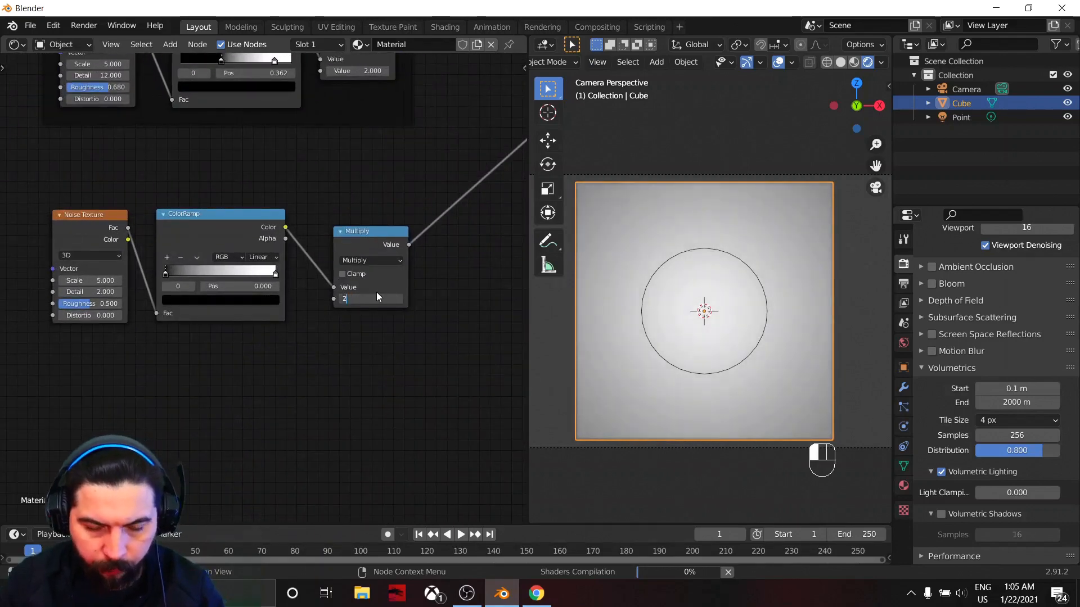
key(Return)
Move the black stop of the second noise chain's ColorRamp to position 0.449.
scroll(263, 370, down, 1)
scroll(262, 370, up, 1)
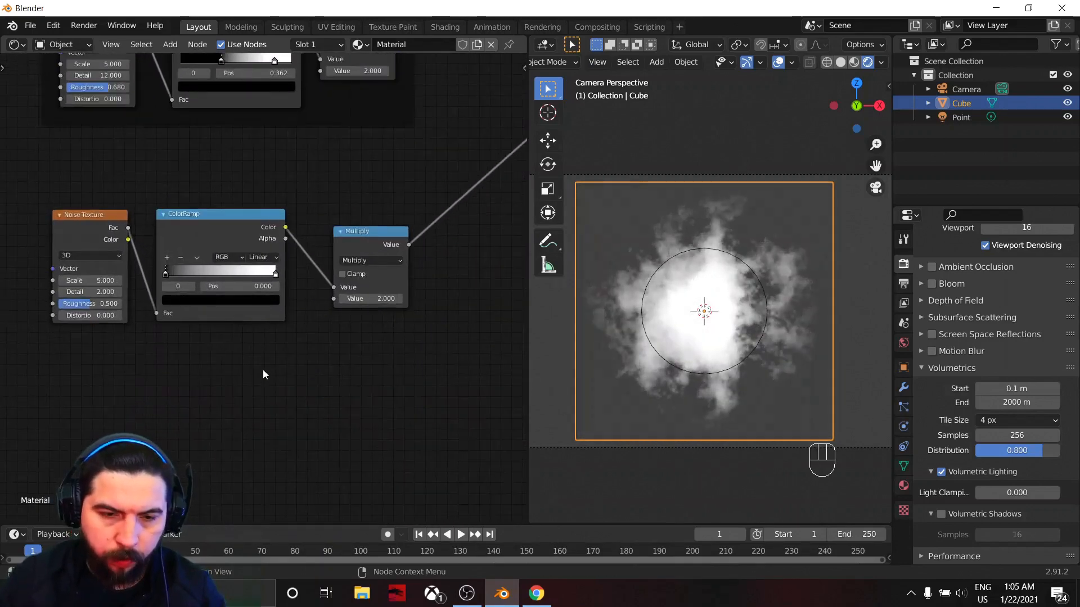
scroll(262, 370, up, 2)
scroll(186, 388, down, 1)
scroll(235, 347, up, 3)
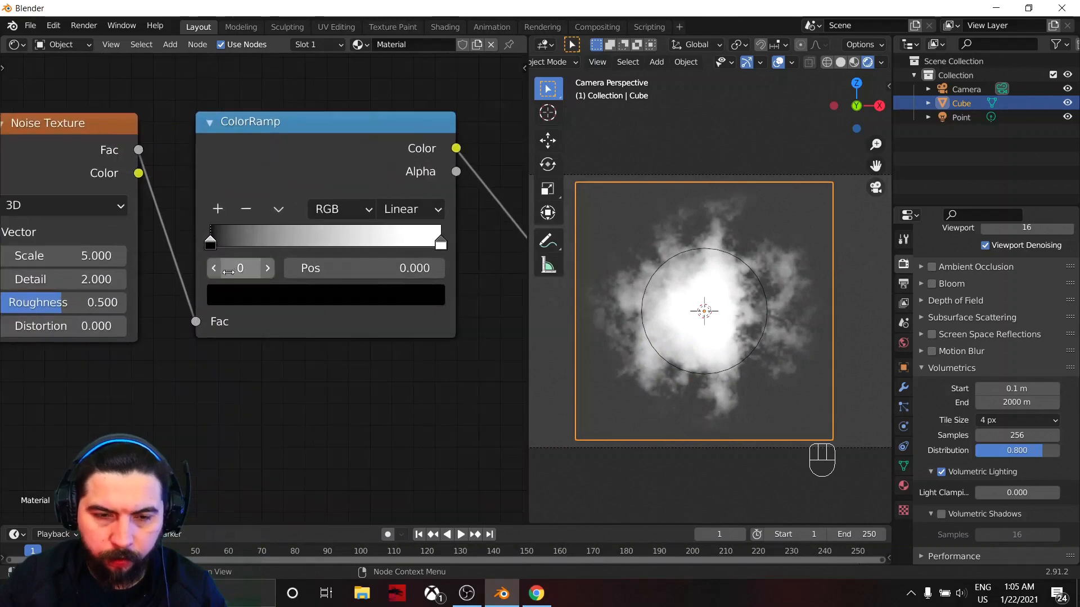
drag(214, 244, 320, 234)
Set the second Noise Texture's Detail to 13, try a Roughness of 0.620, and reduce the Roughness to 0.
scroll(691, 330, up, 5)
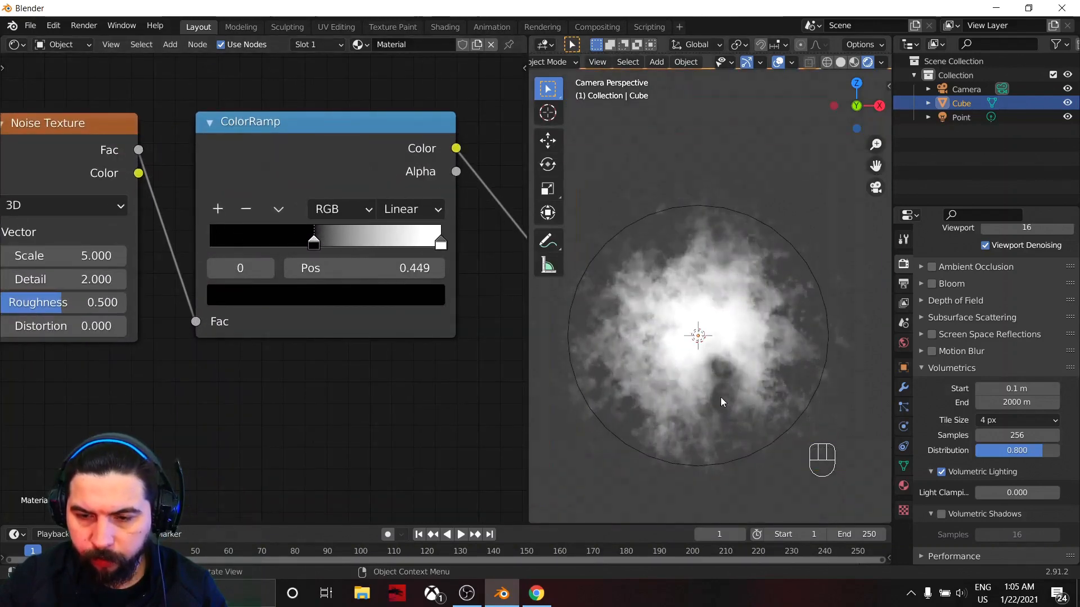
scroll(728, 393, down, 1)
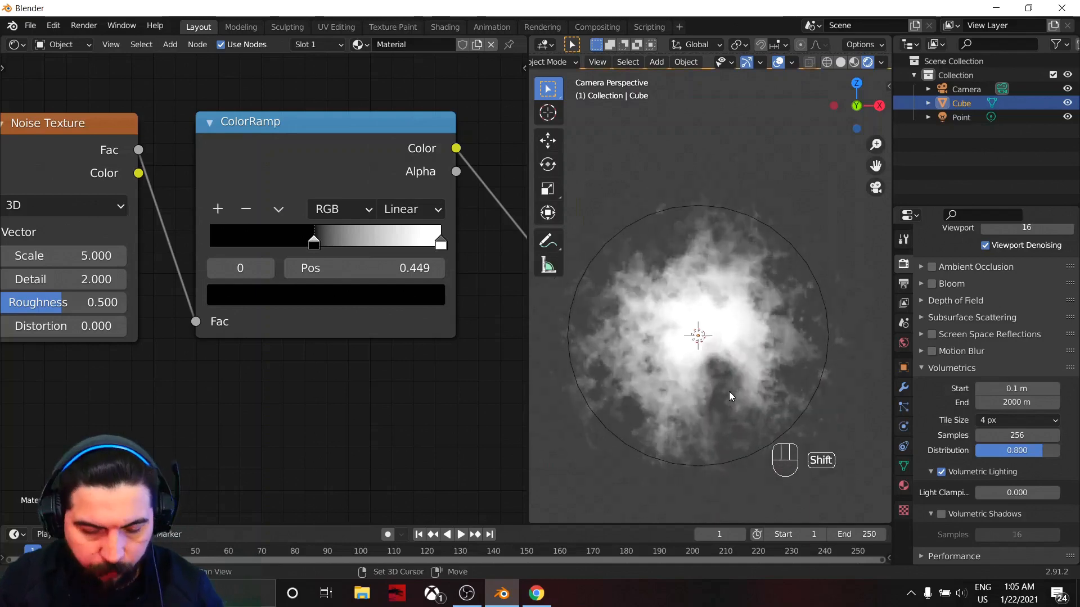
shift+middle_drag(729, 392, 743, 347)
scroll(771, 396, up, 1)
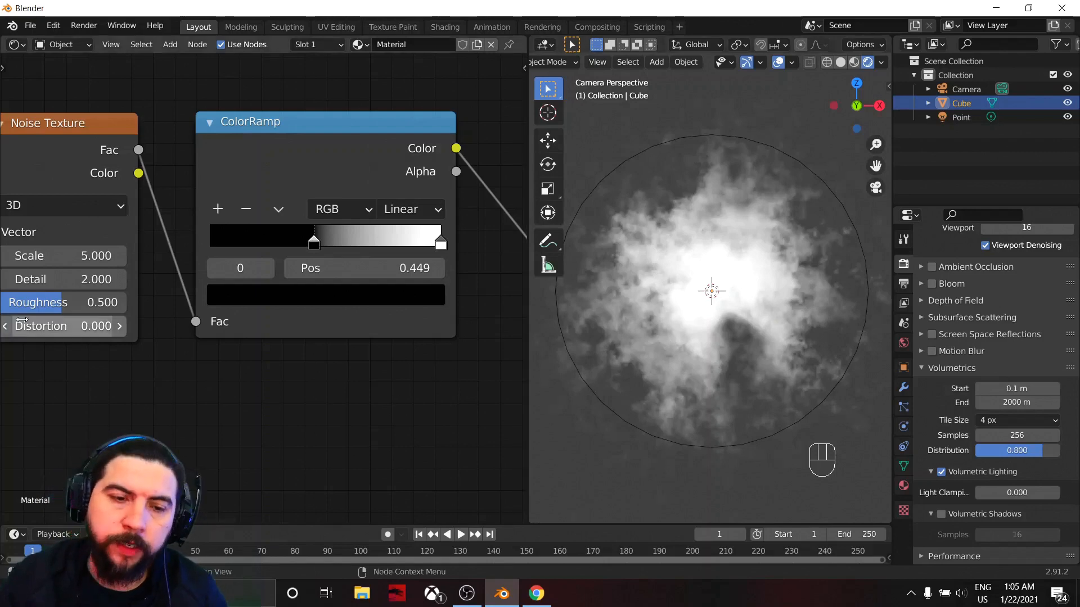
drag(69, 279, 130, 280)
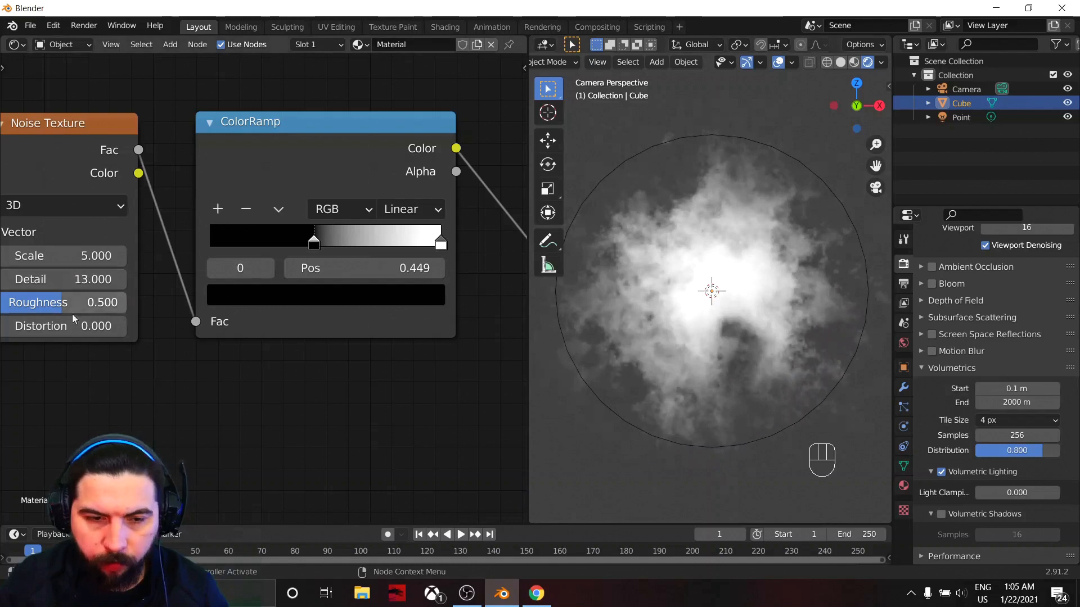
drag(64, 303, 78, 302)
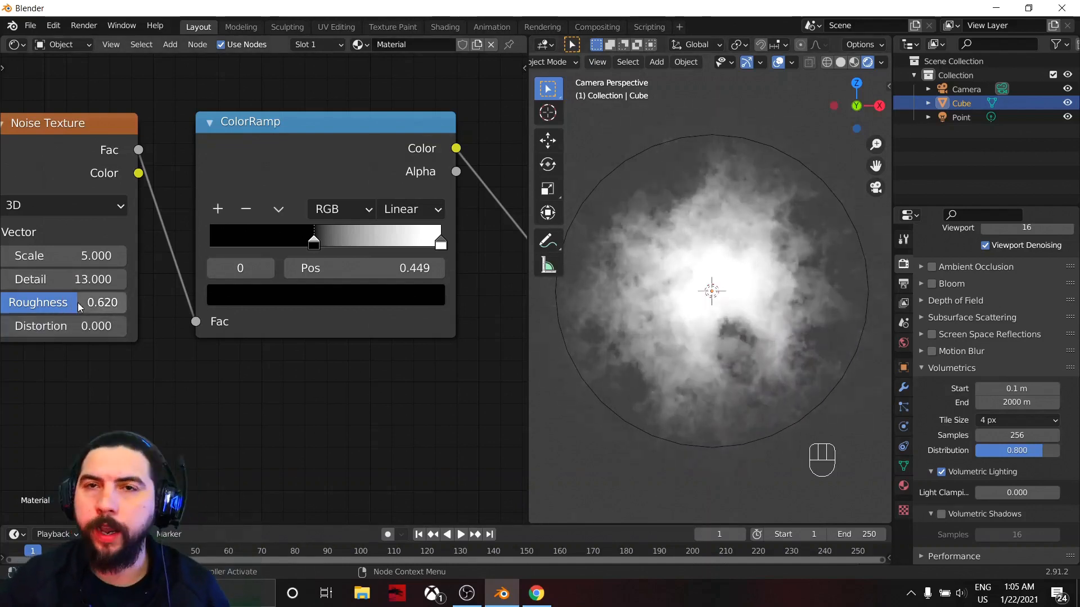
drag(63, 303, 23, 302)
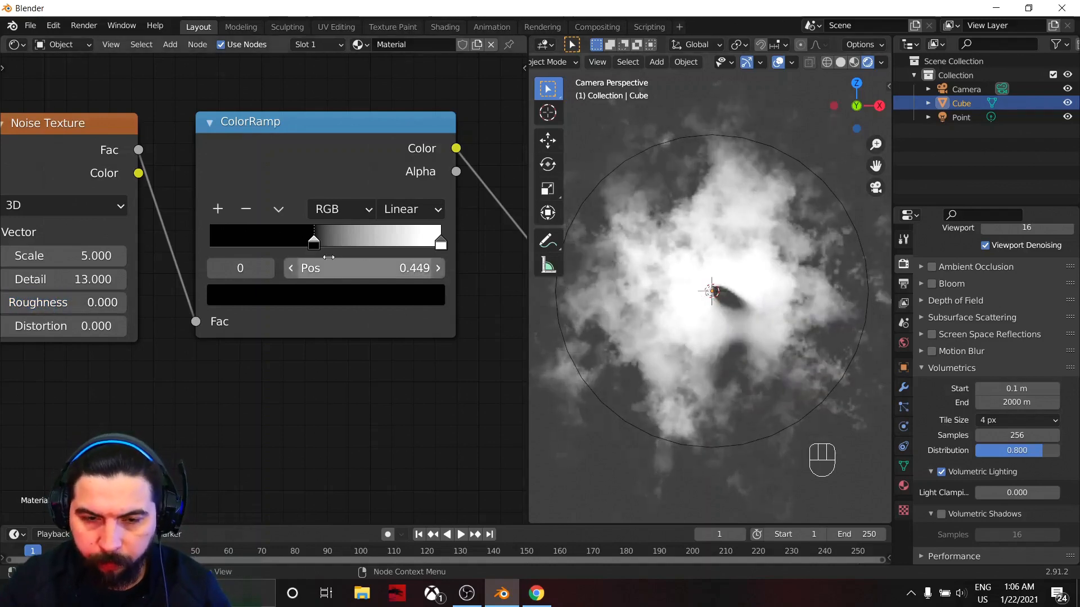
Move the black stop of the second noise chain's ColorRamp to position 0.446 and try a Roughness of 1 on its Noise Texture.
mouse_move(314, 243)
mouse_down()
mouse_move(296, 243)
mouse_move(313, 243)
mouse_up()
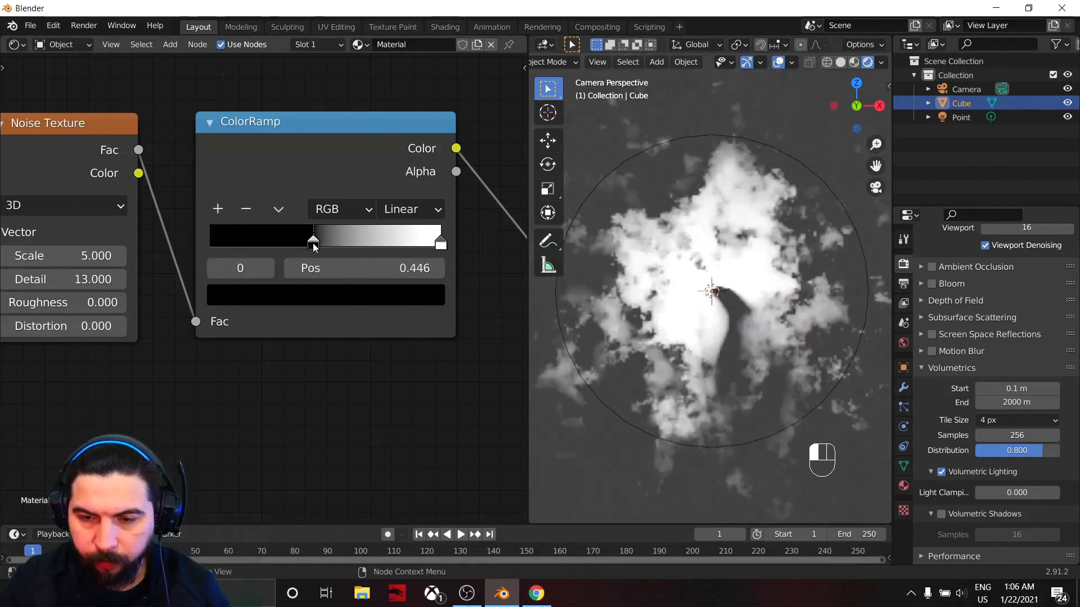
drag(23, 302, 84, 303)
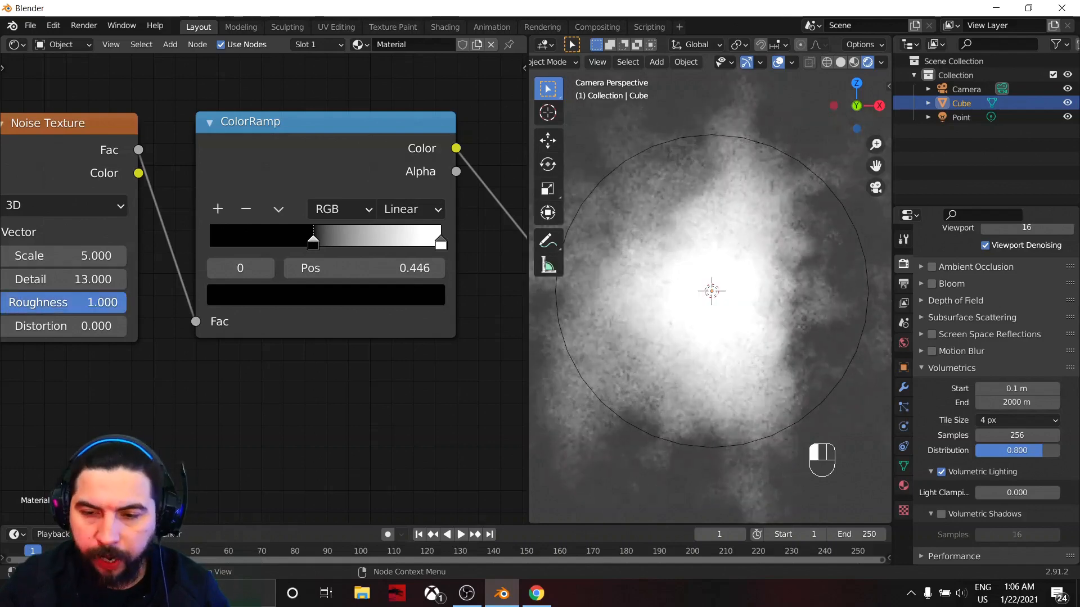
scroll(725, 297, up, 3)
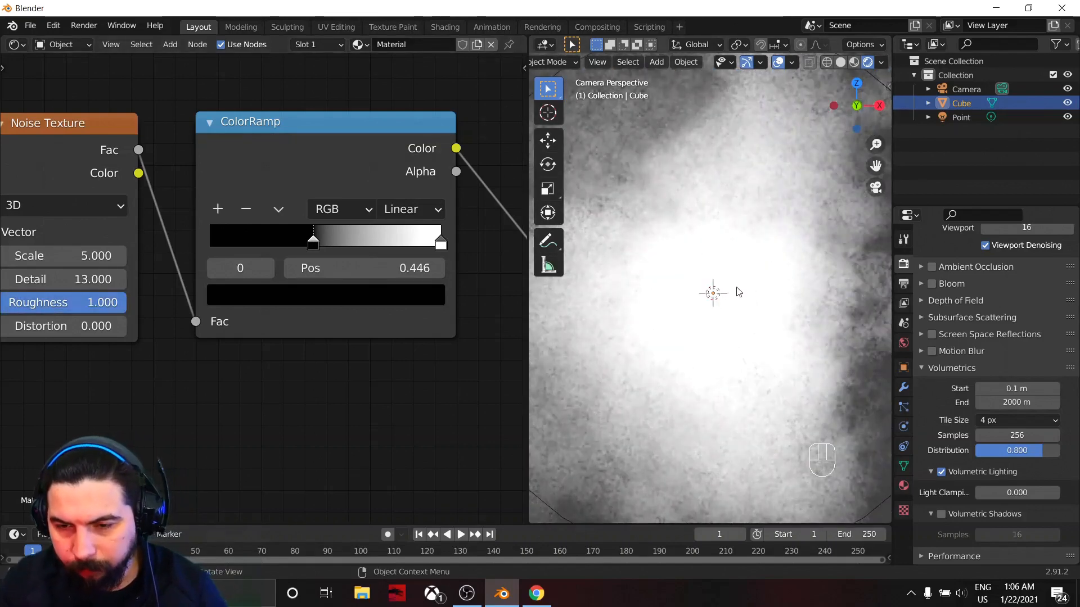
scroll(725, 297, down, 3)
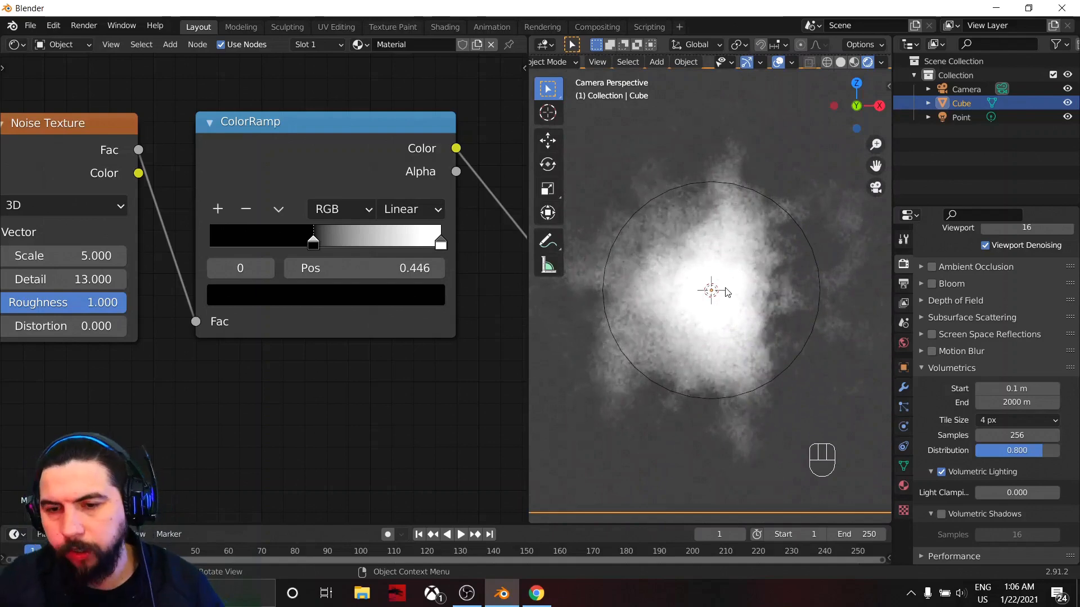
scroll(151, 399, up, 1)
Set the second Noise Texture's Detail to 10.8 and its Roughness to 0.727.
middle_drag(151, 399, 273, 389)
scroll(273, 388, up, 1)
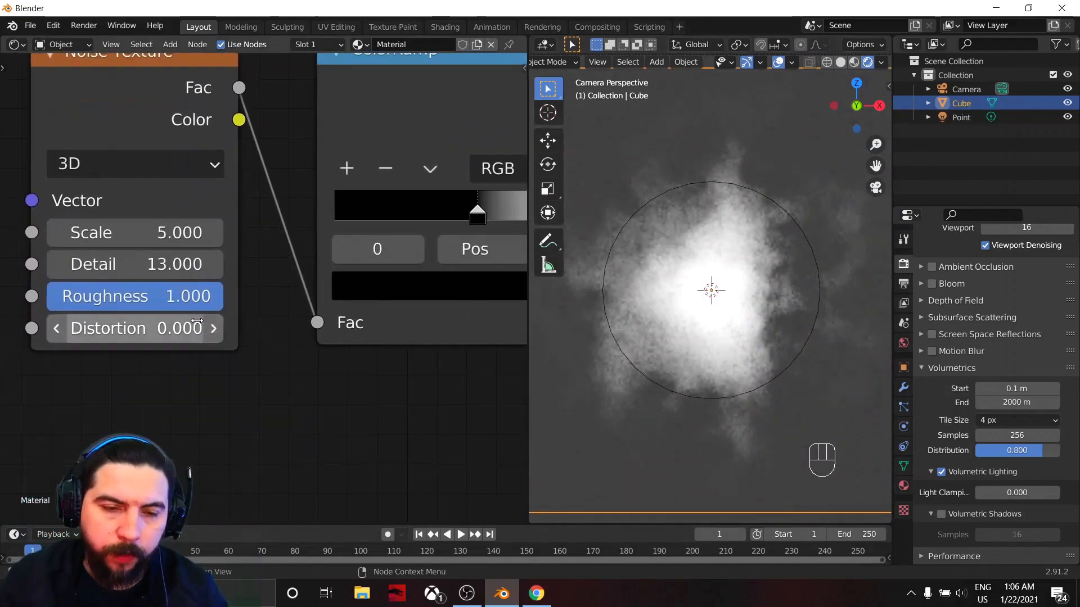
drag(185, 296, 177, 256)
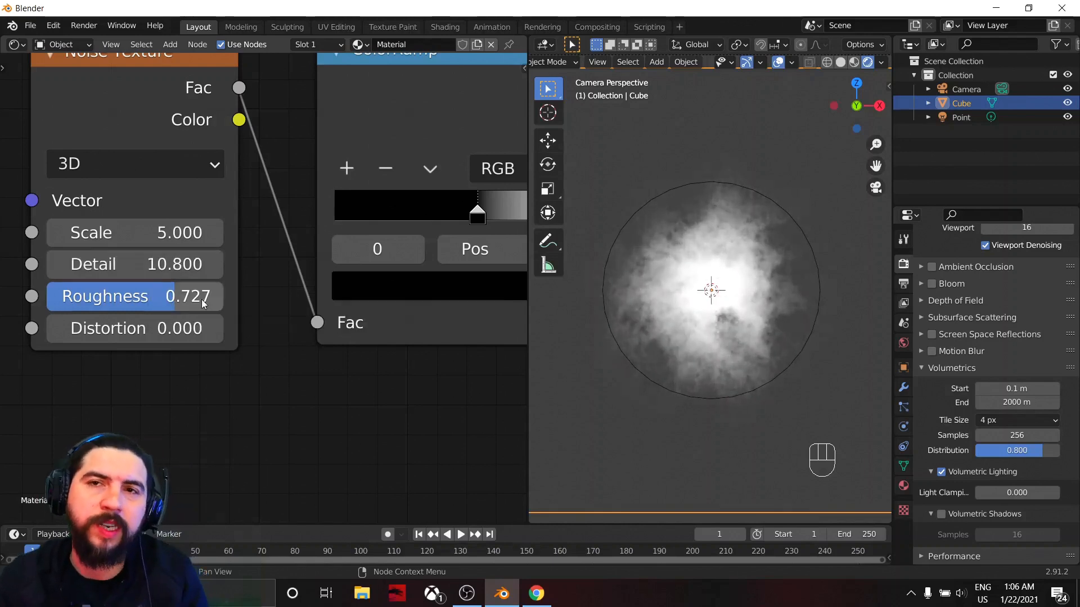
Try Scale values of 2.8, 10, 6, 8 and 2 on the second Noise Texture, and settle on a Scale of 3.
scroll(350, 407, up, 3)
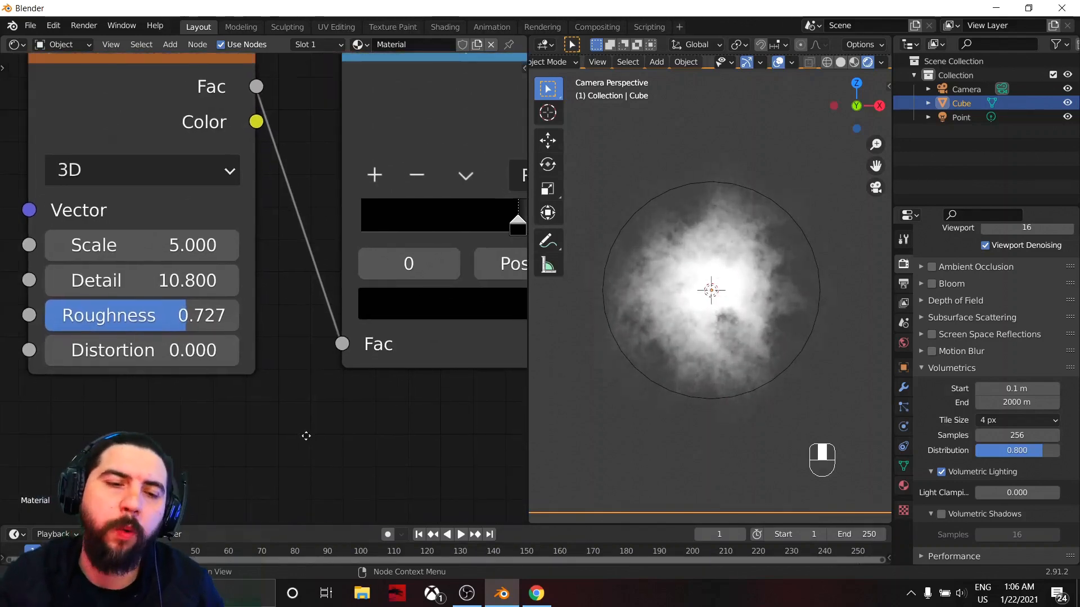
drag(152, 250, 111, 251)
scroll(189, 257, down, 1)
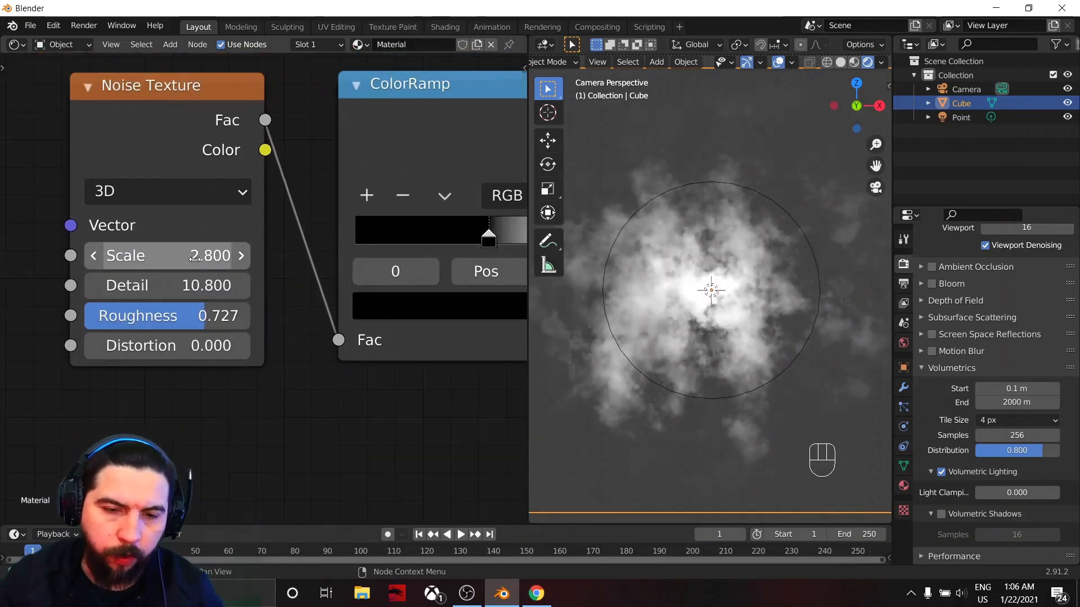
click(195, 258)
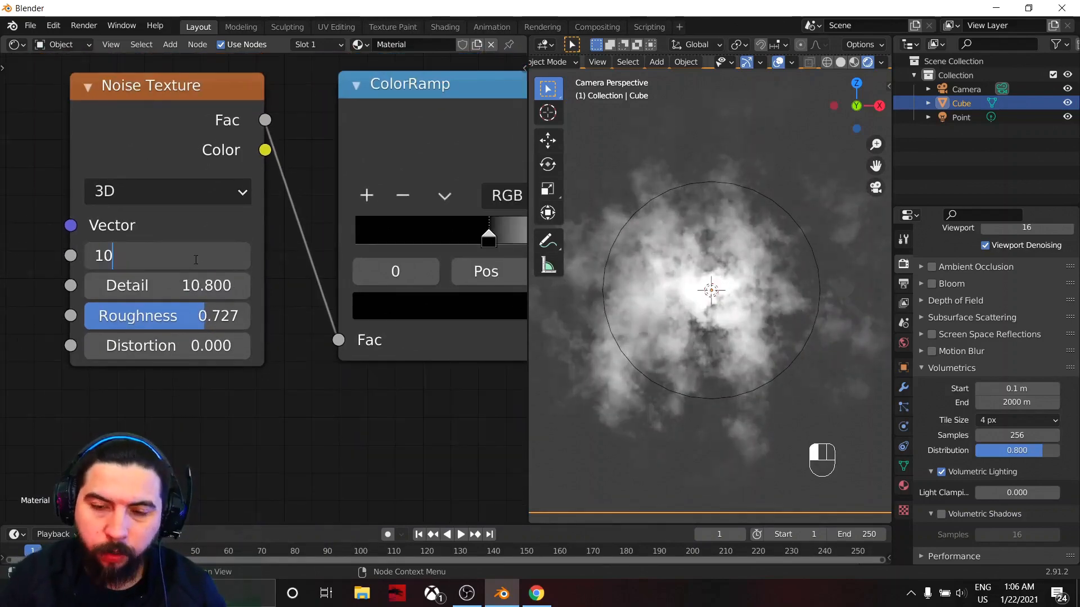
key(Return)
click(194, 258)
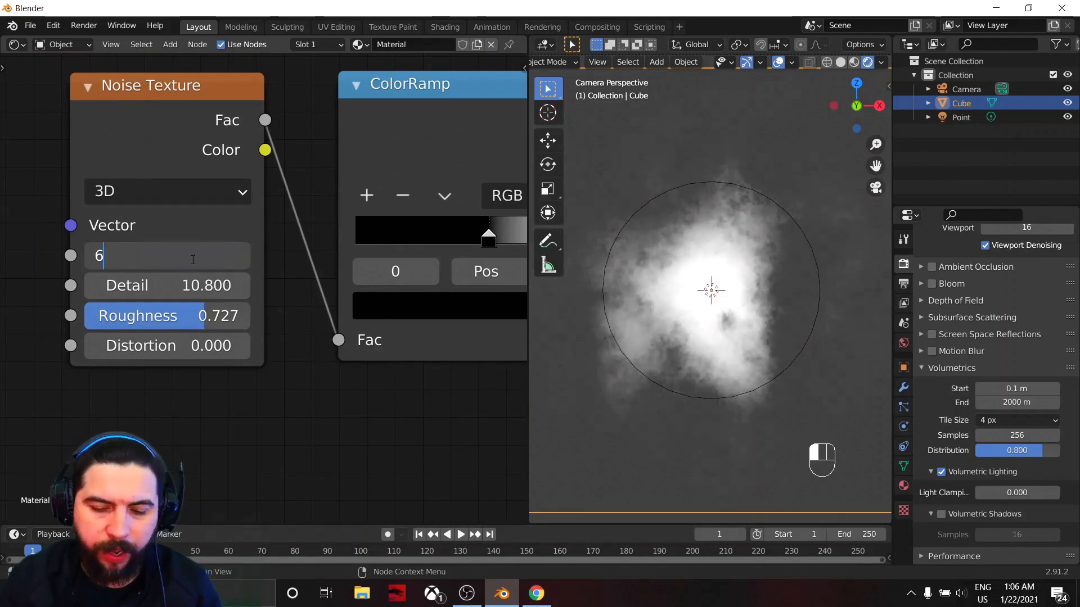
key(Return)
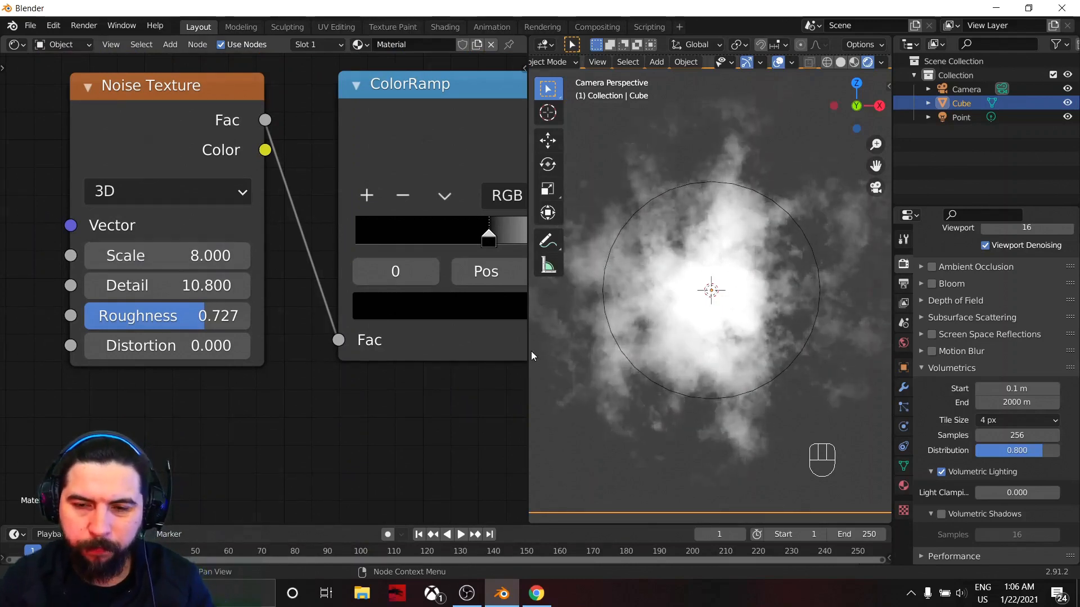
click(188, 262)
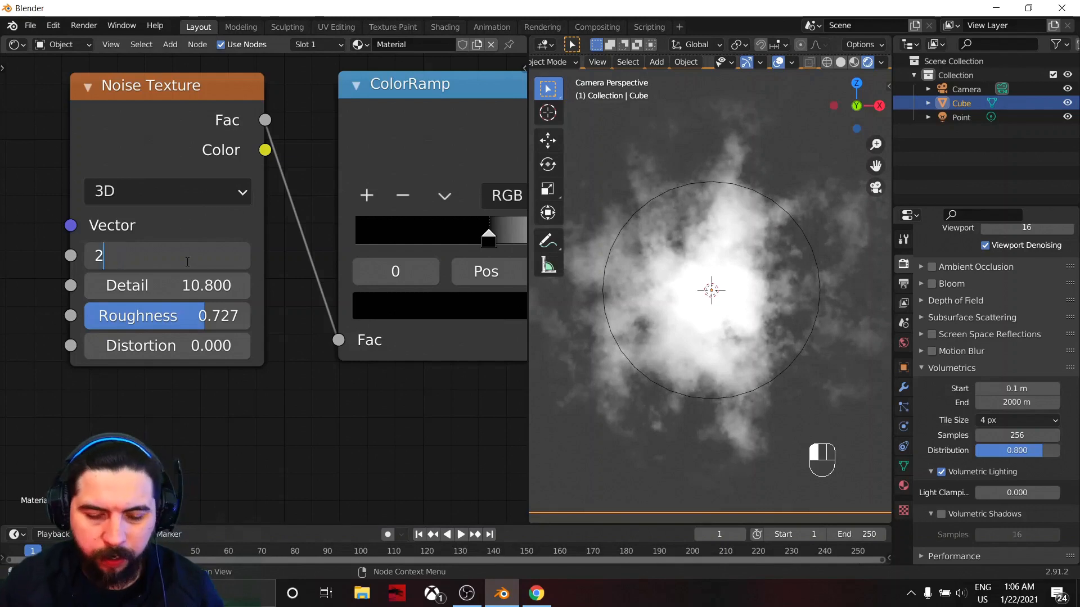
key(Return)
click(186, 261)
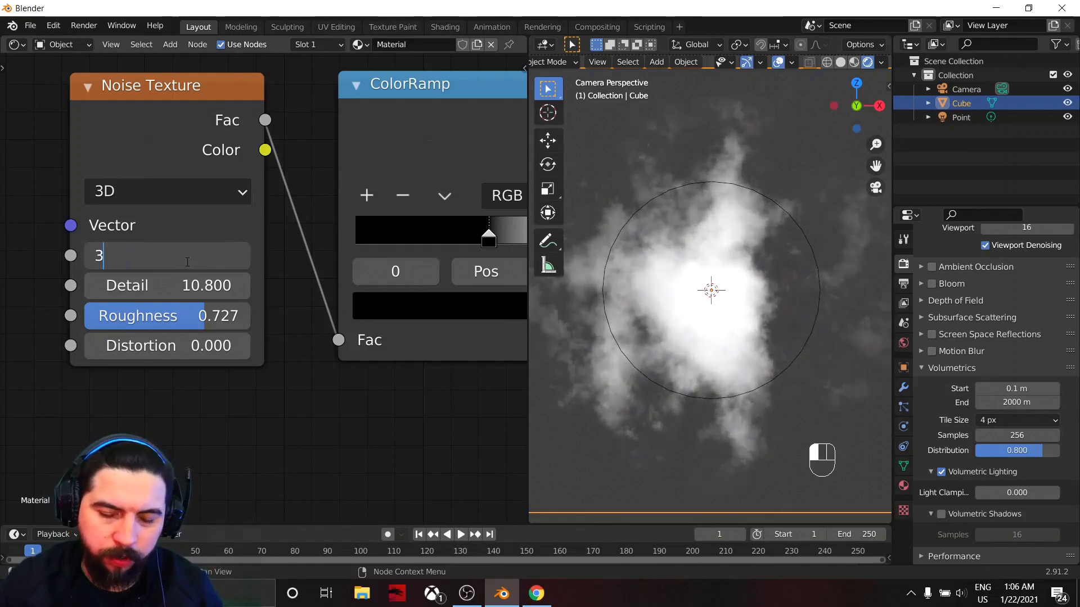
text(3)
key(Return)
Move the black stop of the second noise chain's ColorRamp to position 0.420.
middle_drag(447, 353, 275, 398)
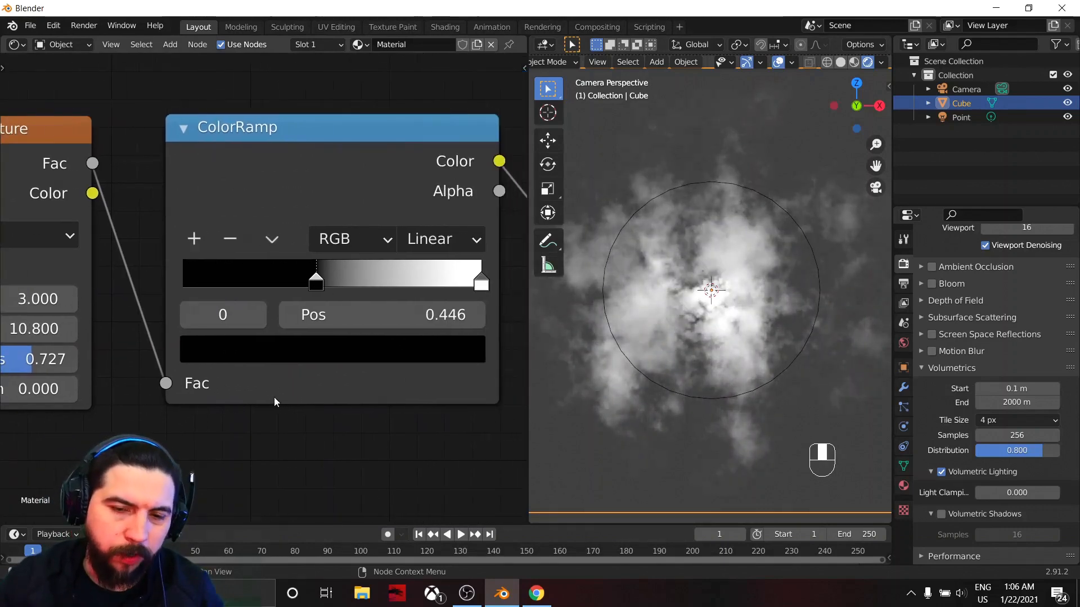
mouse_move(334, 281)
mouse_down()
mouse_move(345, 282)
mouse_move(332, 282)
mouse_up()
scroll(714, 352, down, 2)
scroll(715, 352, up, 1)
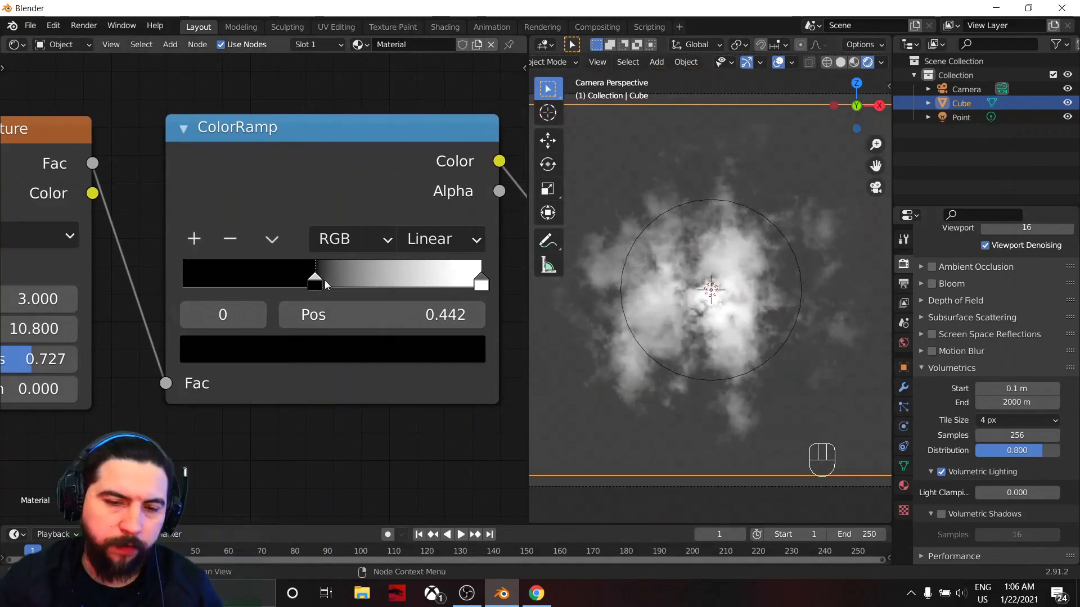
drag(326, 280, 308, 282)
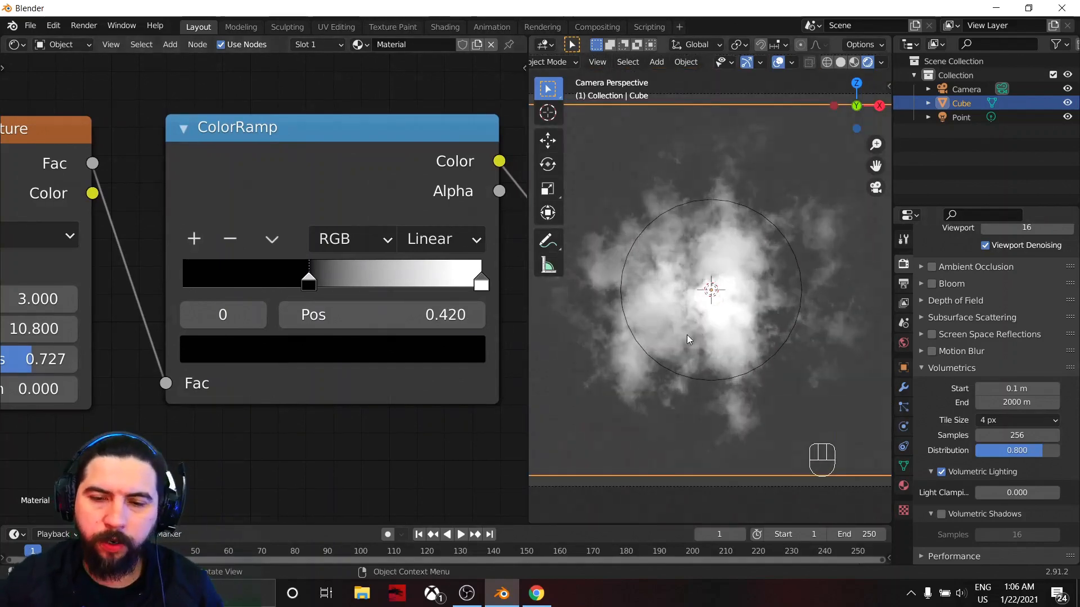
Move the Mapping and Texture Coordinate nodes farther away from the base sphere gradient and noise chains to make room between them.
scroll(723, 333, down, 1)
scroll(301, 389, down, 6)
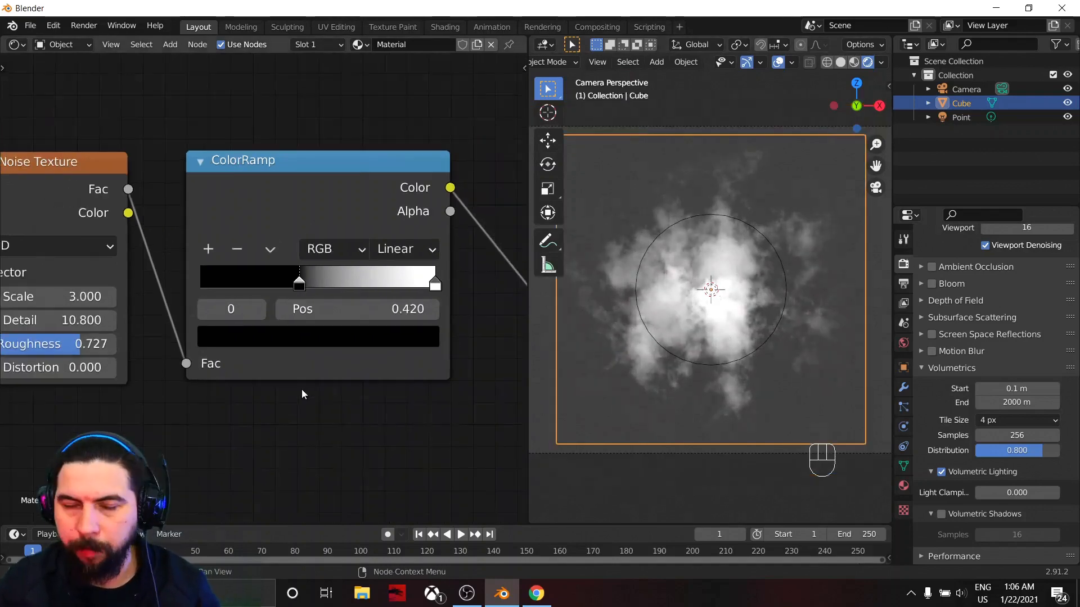
scroll(270, 361, down, 4)
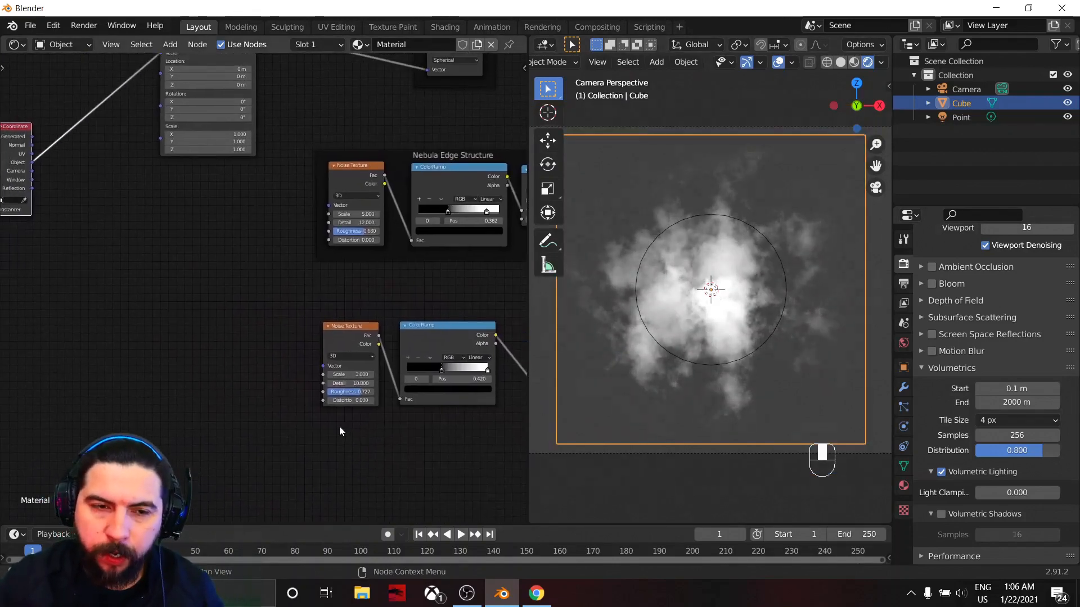
drag(81, 150, 225, 242)
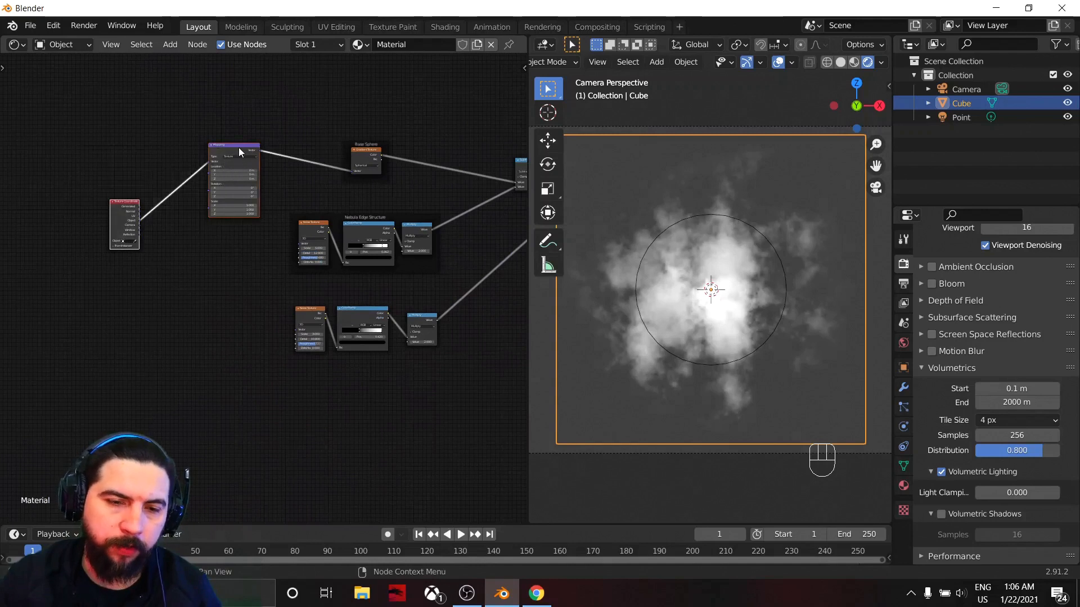
key(g)
click(66, 215)
click(27, 247)
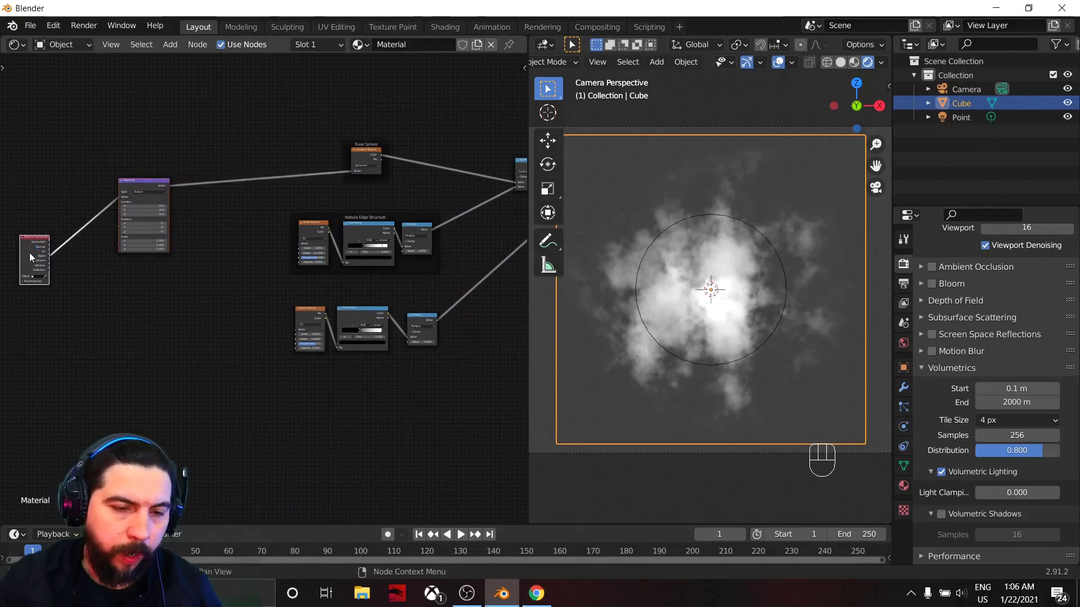
drag(30, 252, 65, 216)
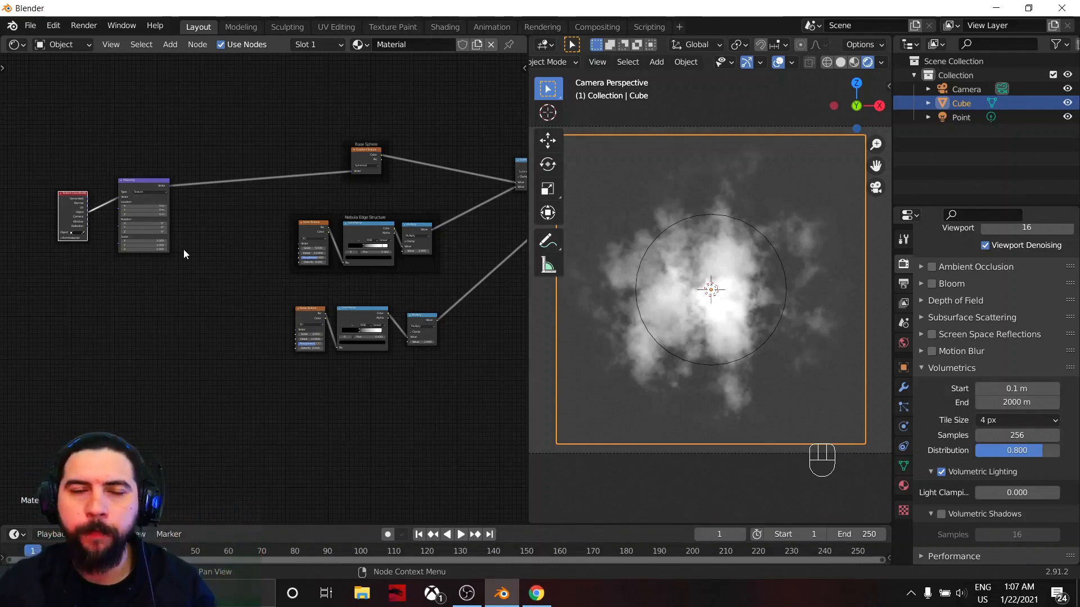
Shift the Mapping node slightly away from the gradient node and move the Texture Coordinate node lower and farther from it.
scroll(234, 285, up, 3)
middle_drag(231, 284, 298, 276)
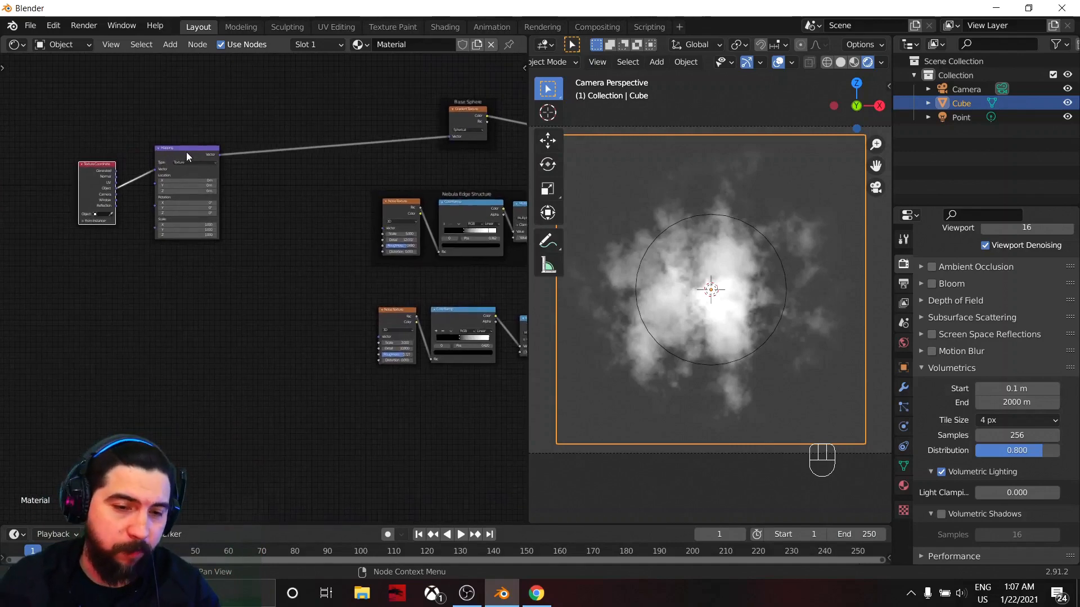
drag(187, 157, 180, 158)
drag(97, 191, 63, 244)
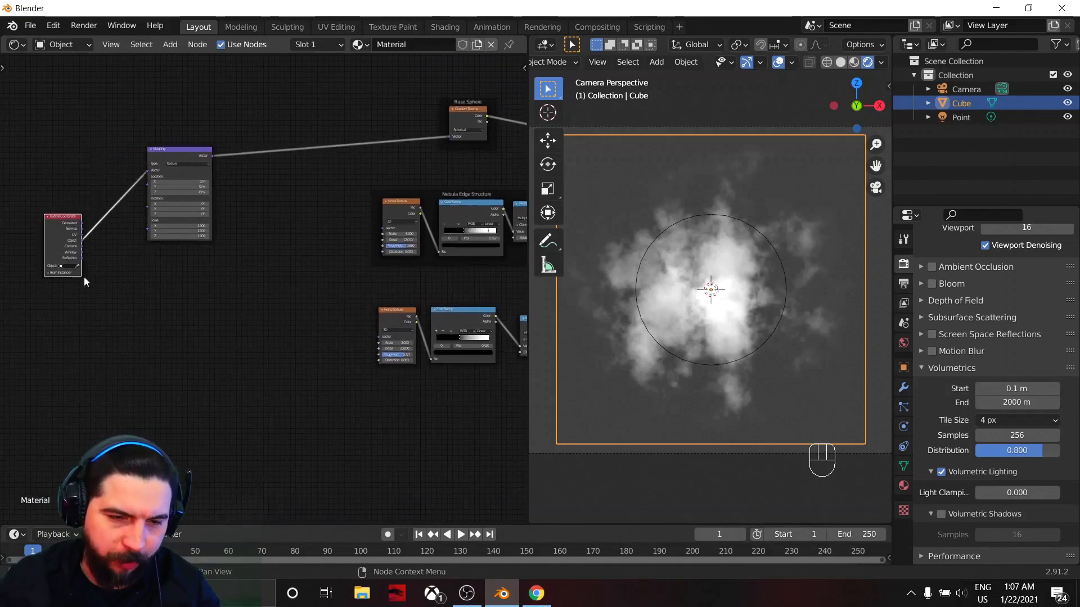
Add a Mapping node connected to the Vector input of the second chain's Noise Texture, and set its type to Texture.
scroll(272, 337, up, 3)
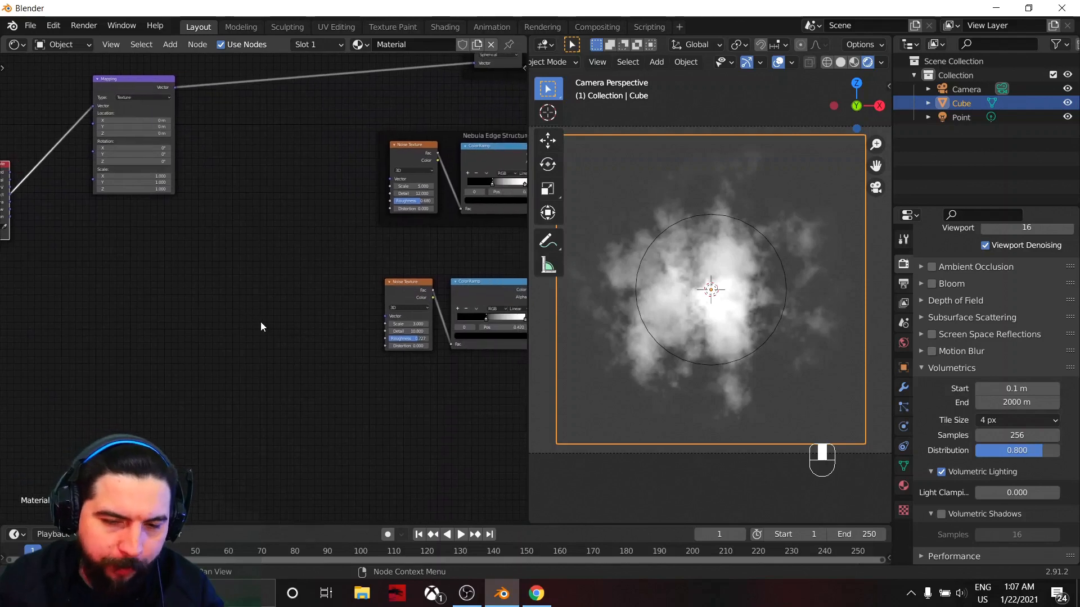
key(shift+a)
text(map)
key(Return)
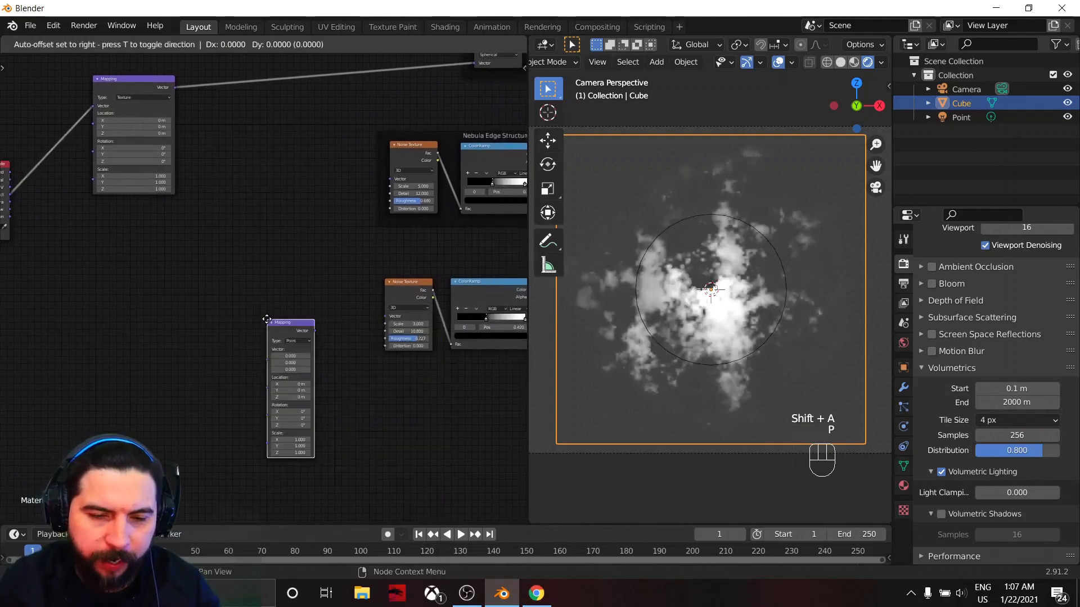
click(302, 273)
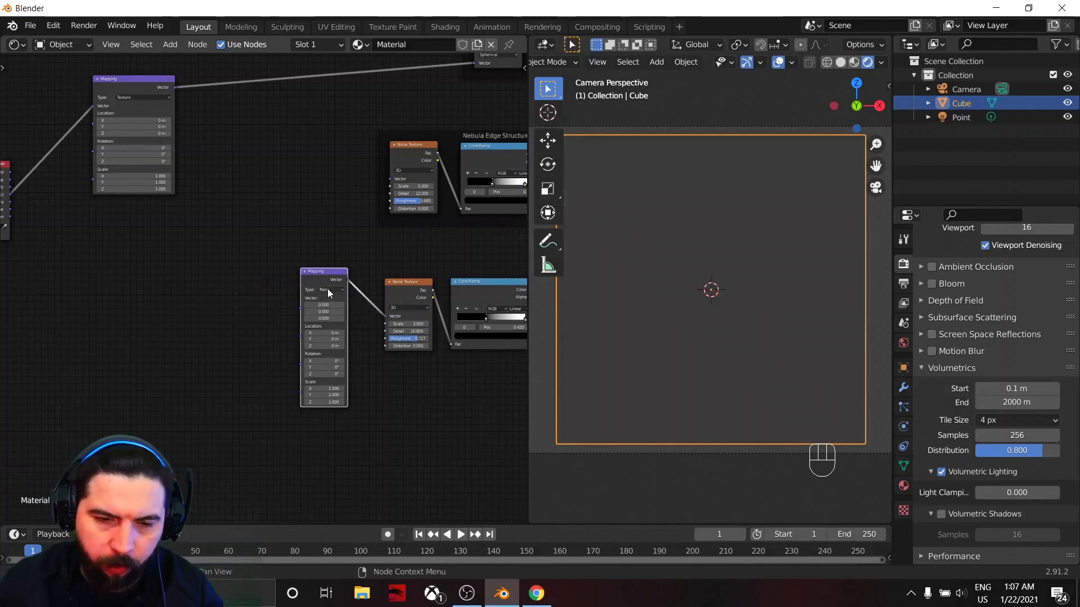
click(327, 289)
click(332, 306)
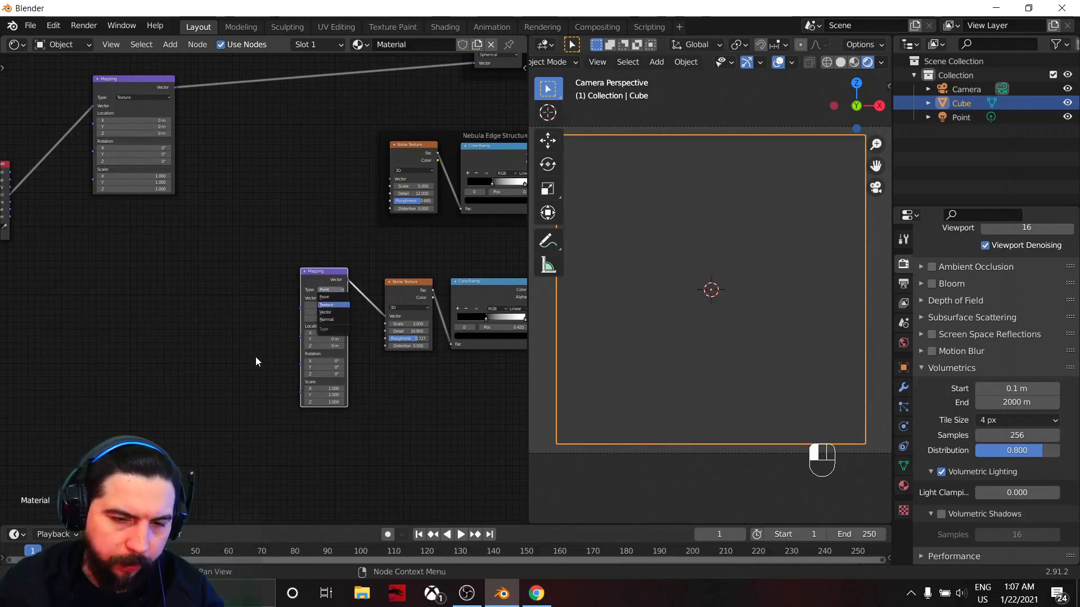
Duplicate the second chain's Noise Texture, place the copy before the new Mapping node, and connect its Fac output to the Mapping Vector input.
scroll(209, 369, up, 1)
middle_drag(223, 361, 247, 353)
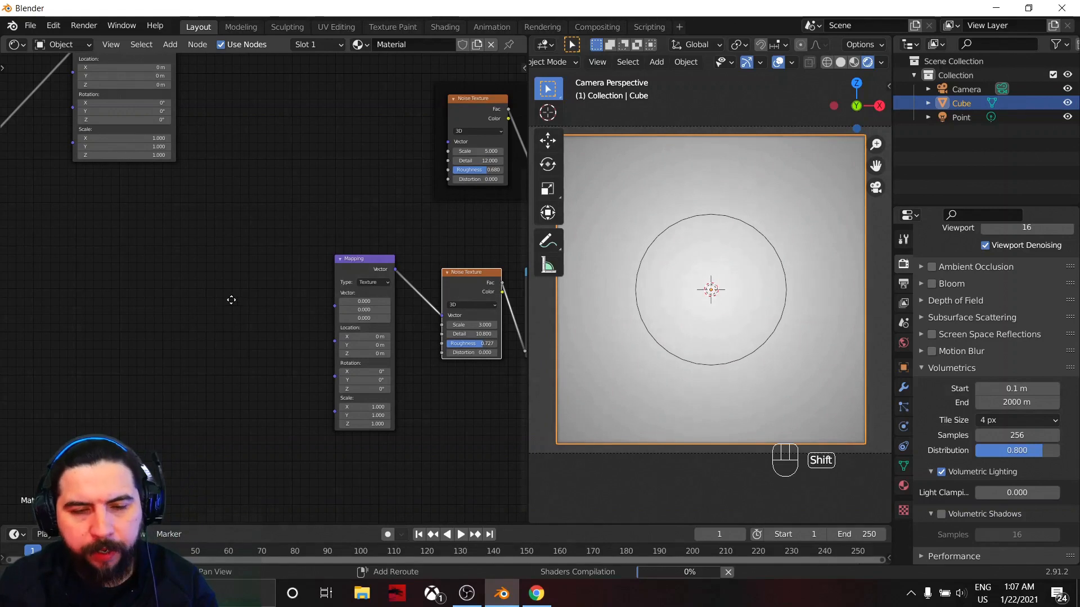
key(shift+d)
click(309, 288)
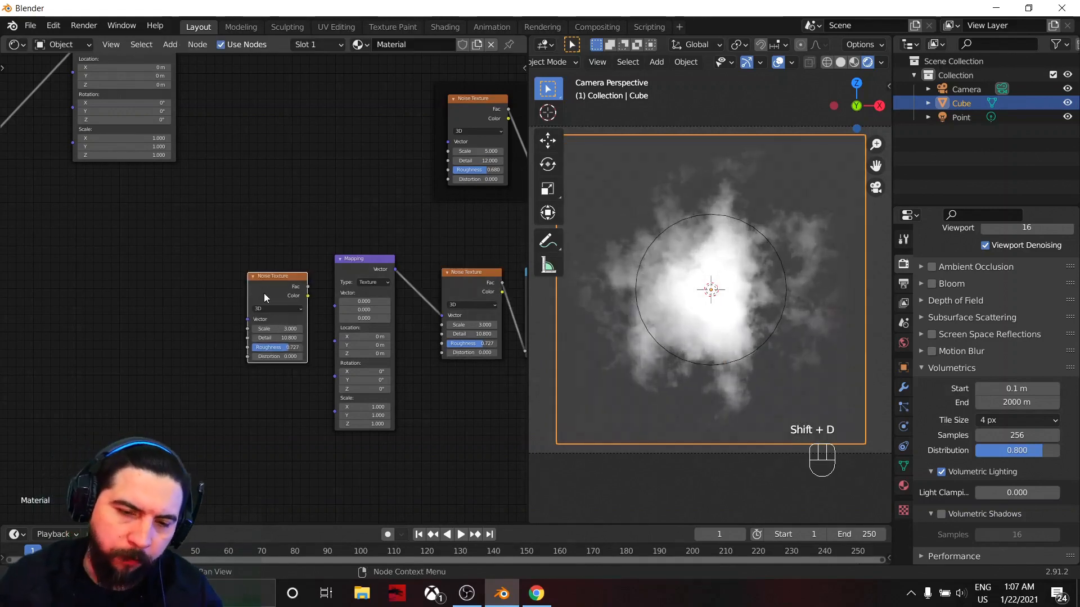
drag(308, 288, 338, 349)
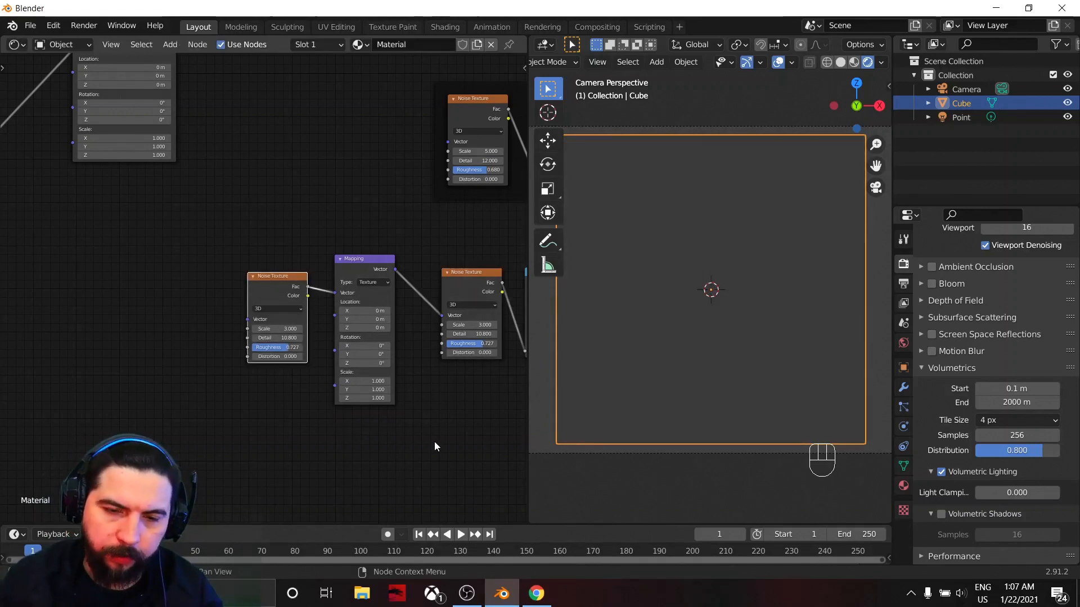
scroll(439, 428, down, 3)
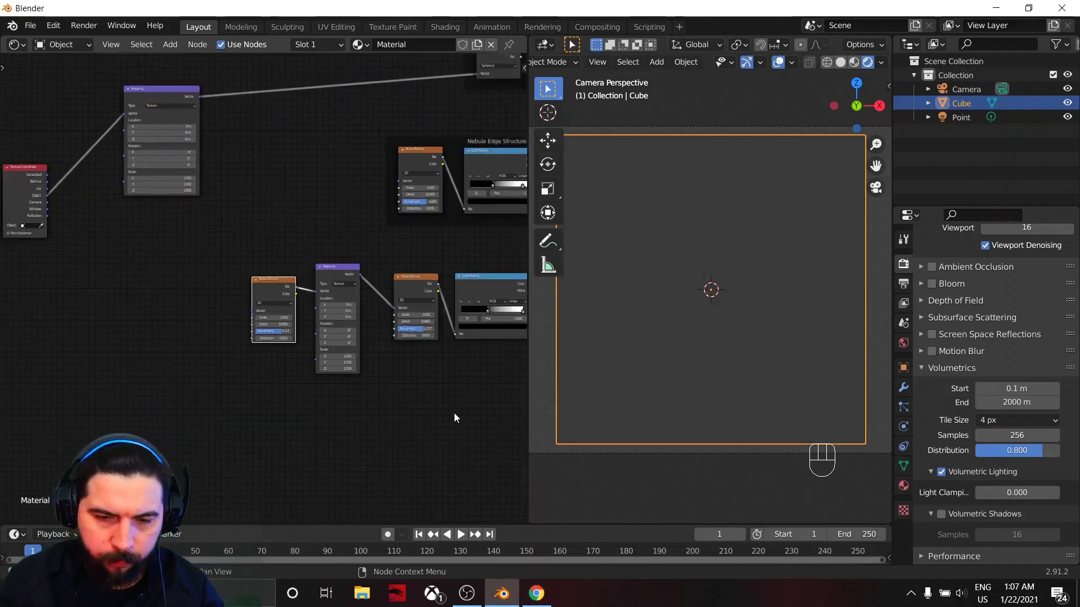
middle_drag(386, 423, 313, 427)
scroll(275, 413, up, 3)
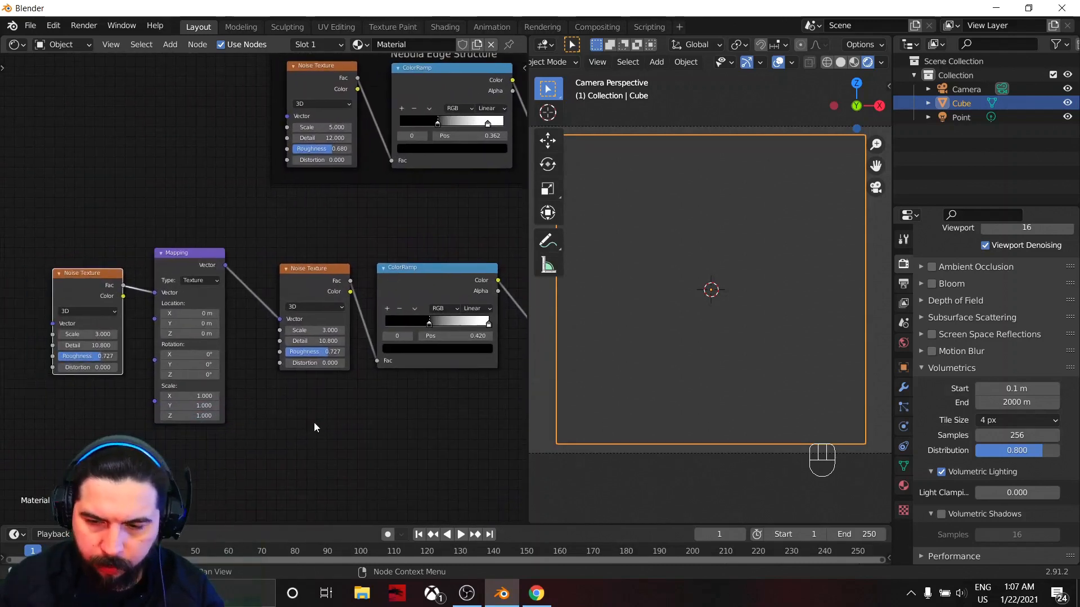
scroll(215, 439, down, 1)
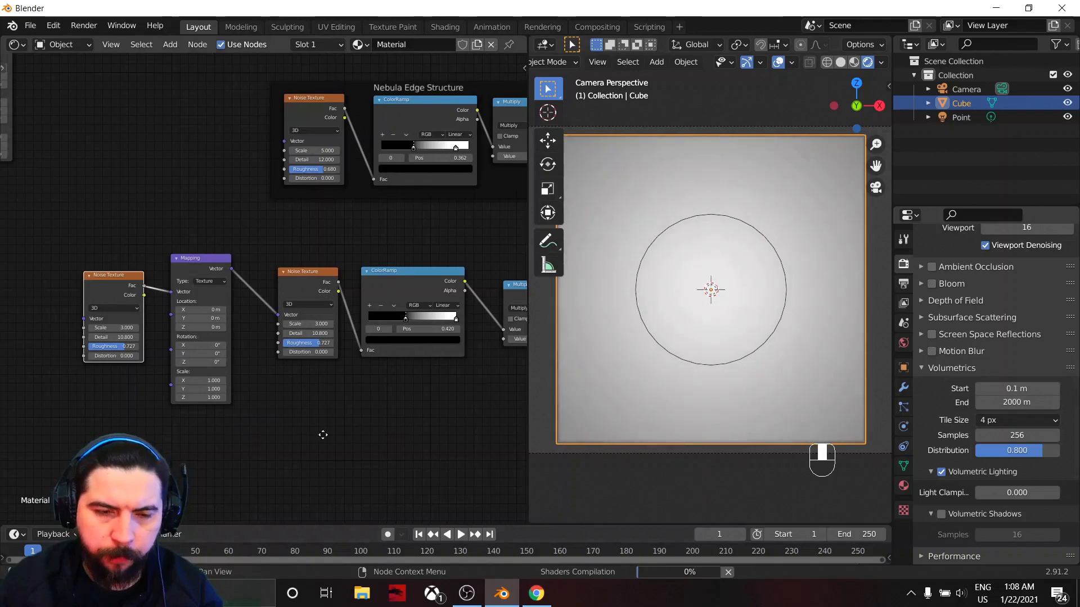
Set the value of the Multiply node in the node chain below the Nebula Edge Structure frame to 10.
middle_drag(293, 433, 37, 440)
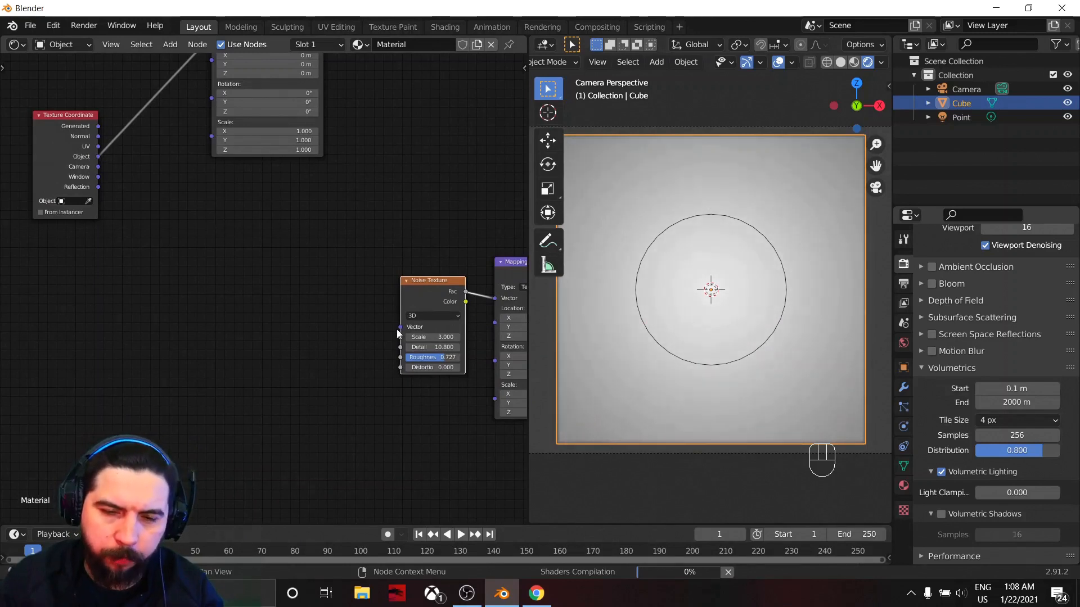
middle_drag(355, 391, 119, 335)
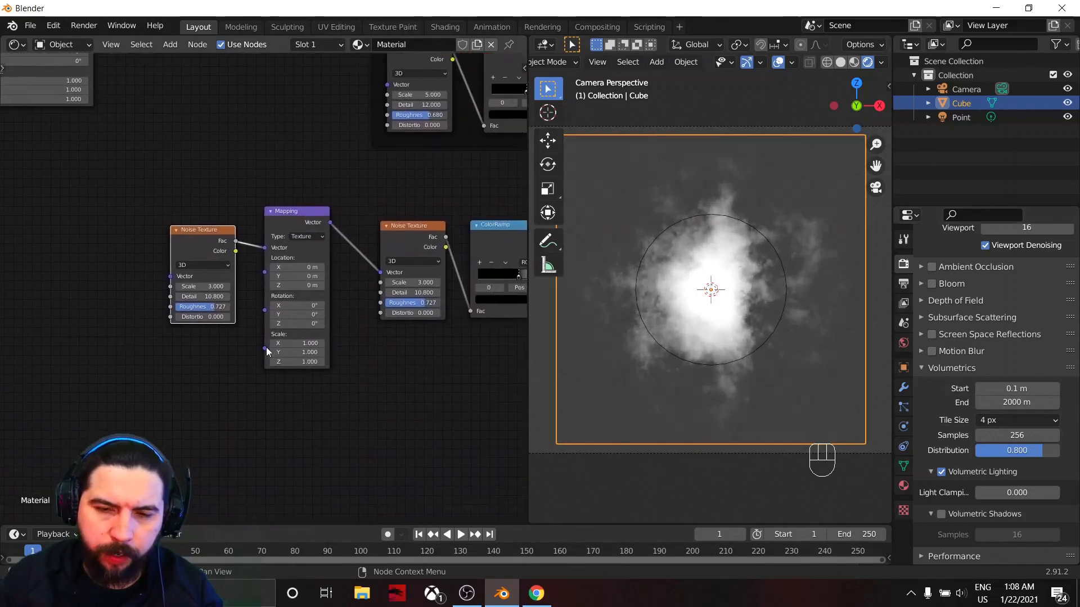
scroll(360, 357, up, 2)
middle_drag(432, 358, 145, 346)
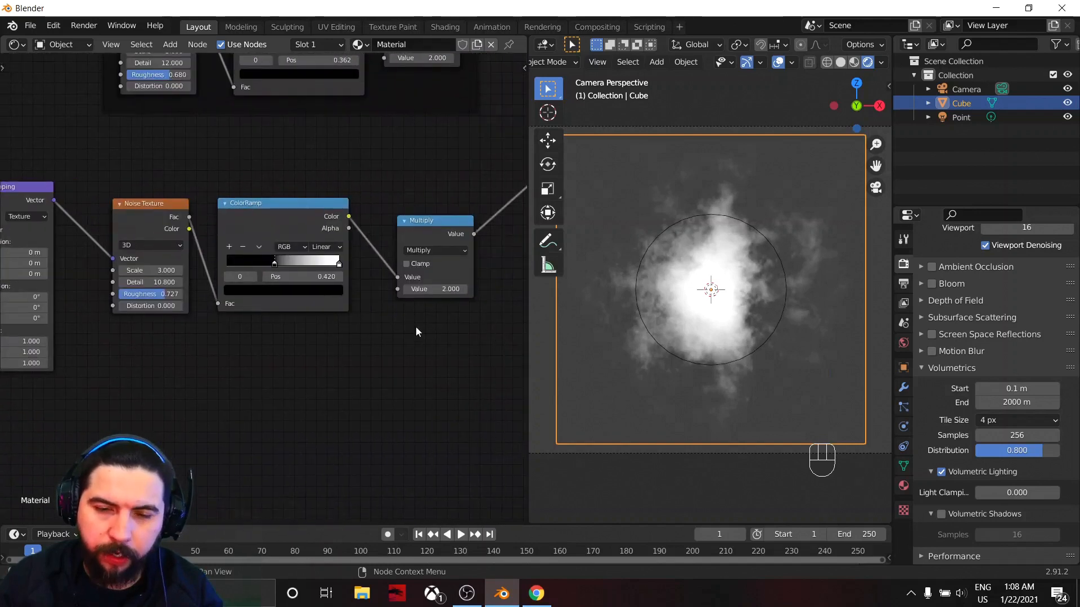
click(443, 290)
text(10)
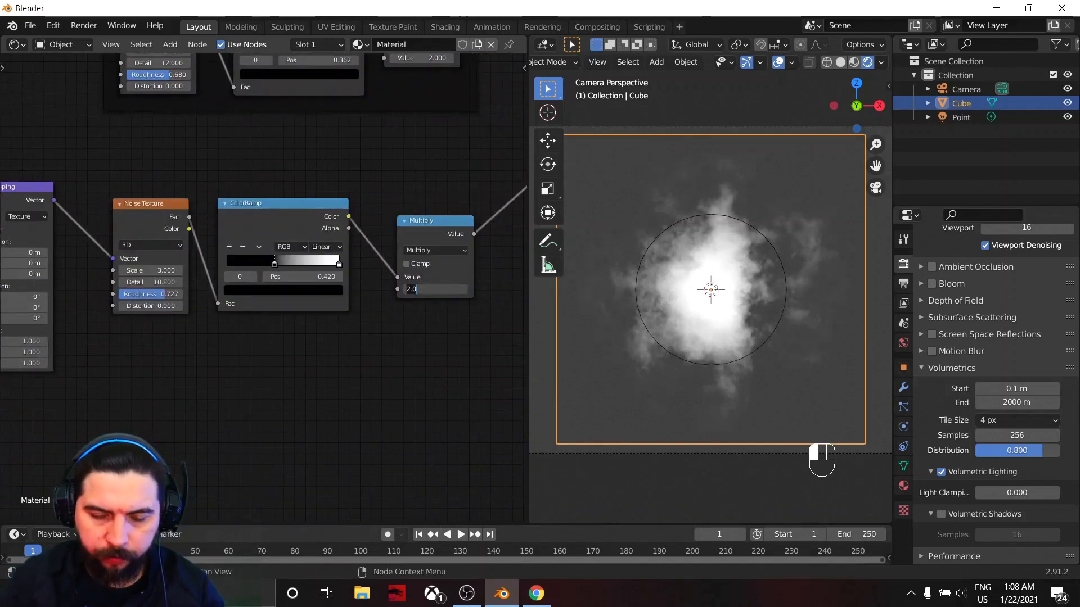
key(Return)
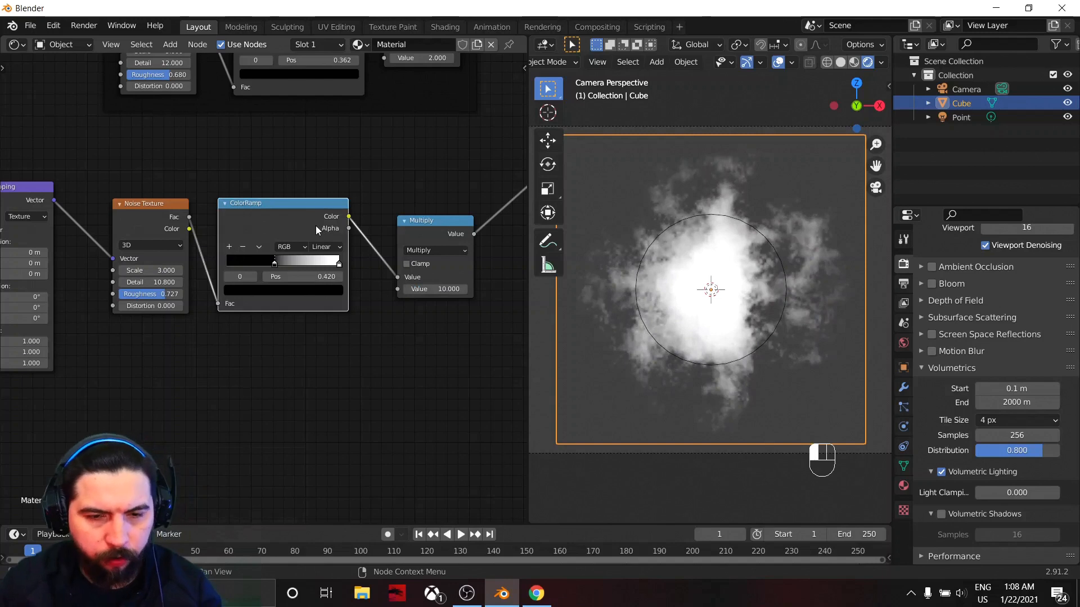
Reset the lower chain's ColorRamp and the Noise Texture feeding it to their default values.
key(BackSpace)
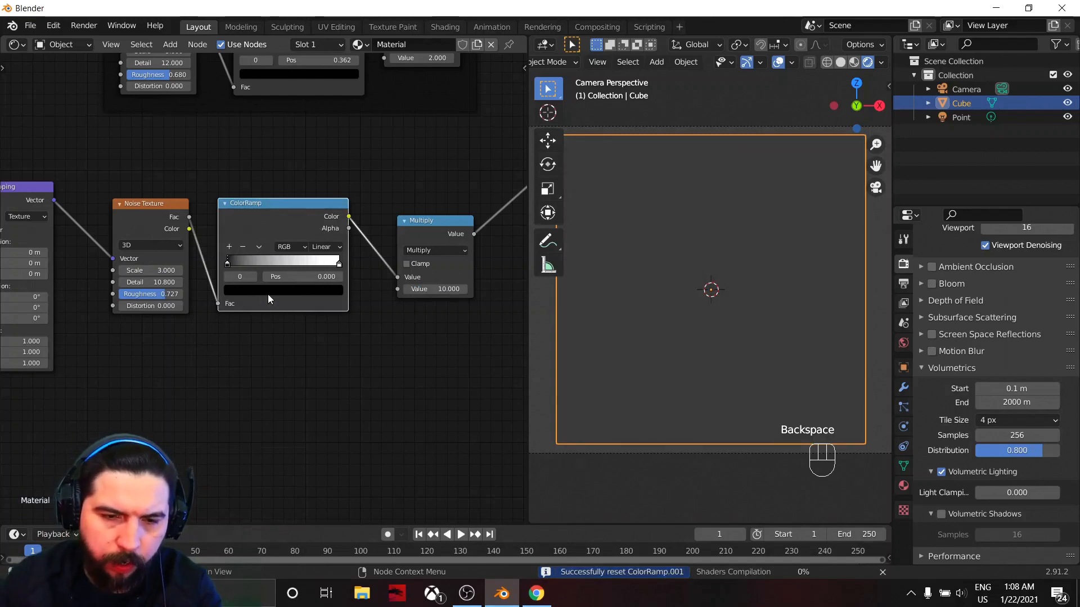
scroll(242, 225, up, 1)
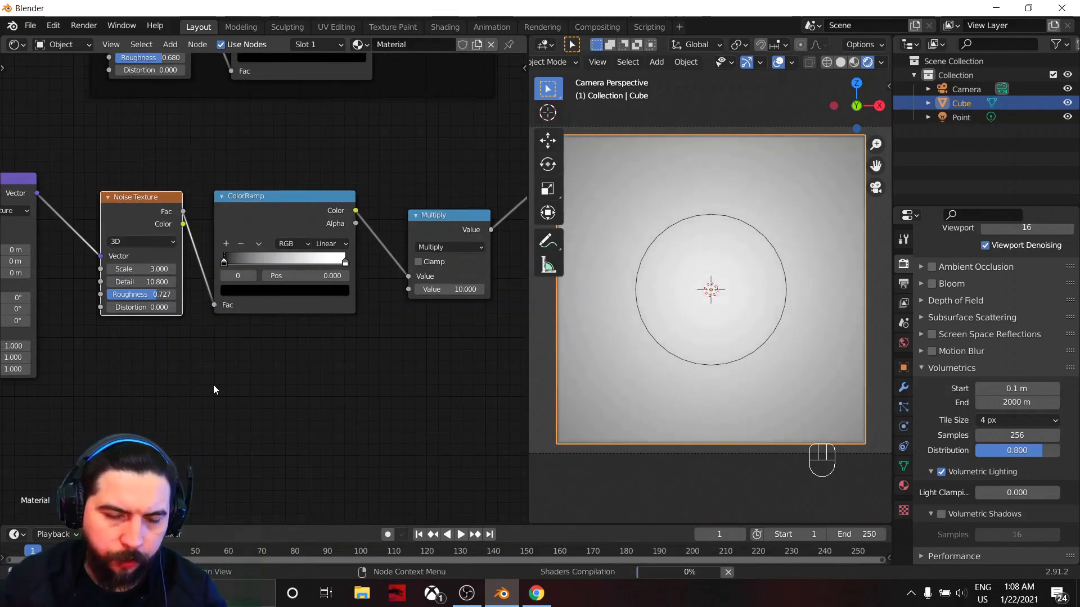
scroll(262, 380, down, 1)
Set the Noise Texture before the lower Mapping node to detail 0, roughness 0 and scale 2.
middle_drag(262, 379, 105, 371)
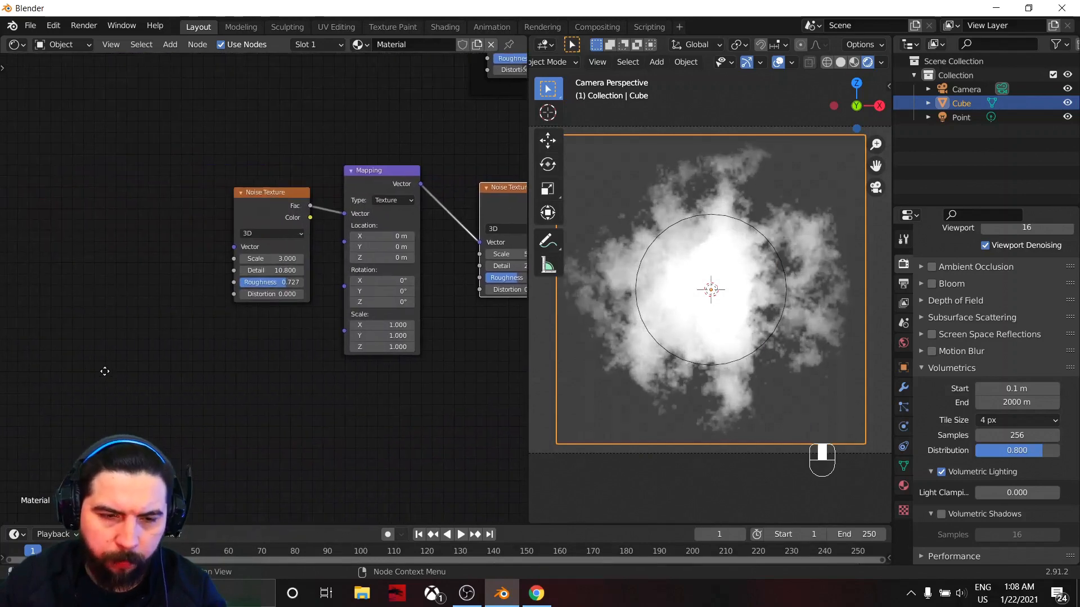
scroll(201, 338, up, 4)
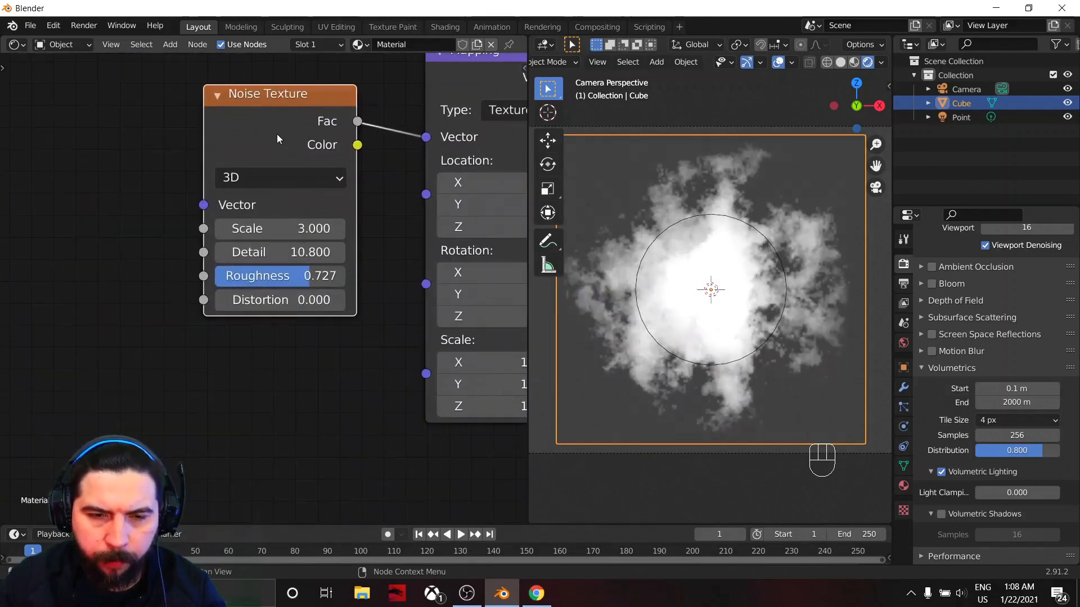
drag(326, 252, 224, 268)
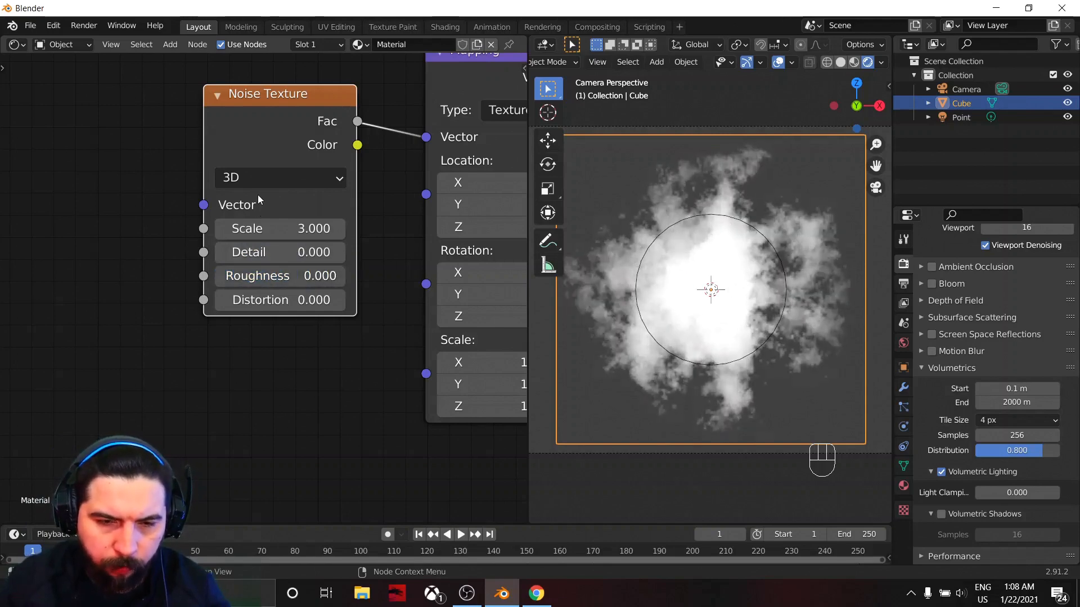
click(302, 228)
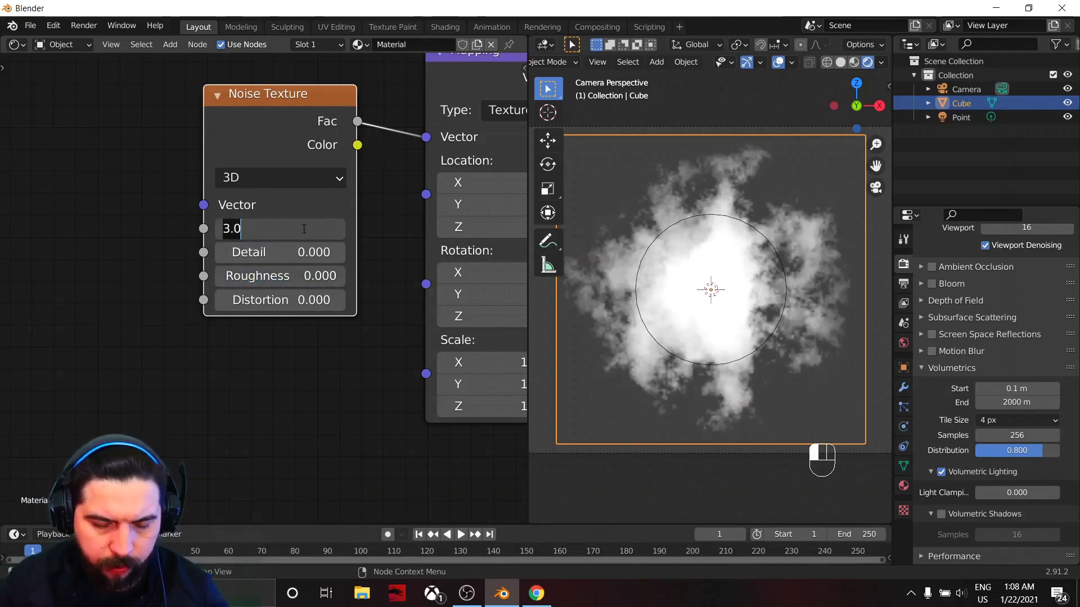
text(2)
key(Return)
scroll(264, 360, down, 2)
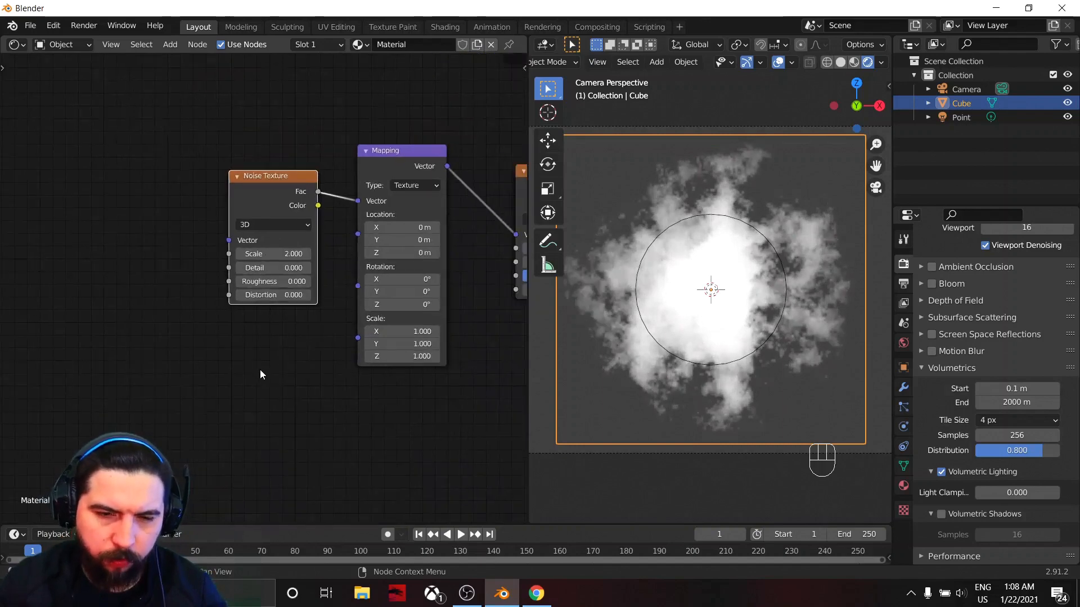
Move the black stop of the lower chain's ColorRamp to position 0.587.
scroll(261, 374, down, 3)
middle_drag(264, 394, 62, 393)
middle_drag(252, 380, 61, 371)
scroll(160, 214, up, 5)
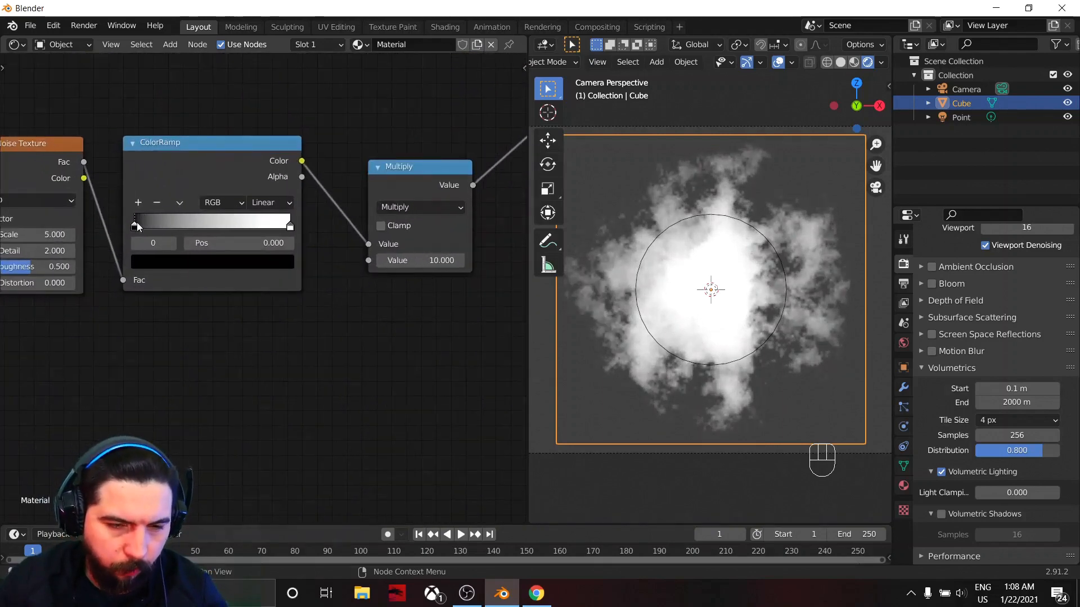
drag(141, 226, 226, 227)
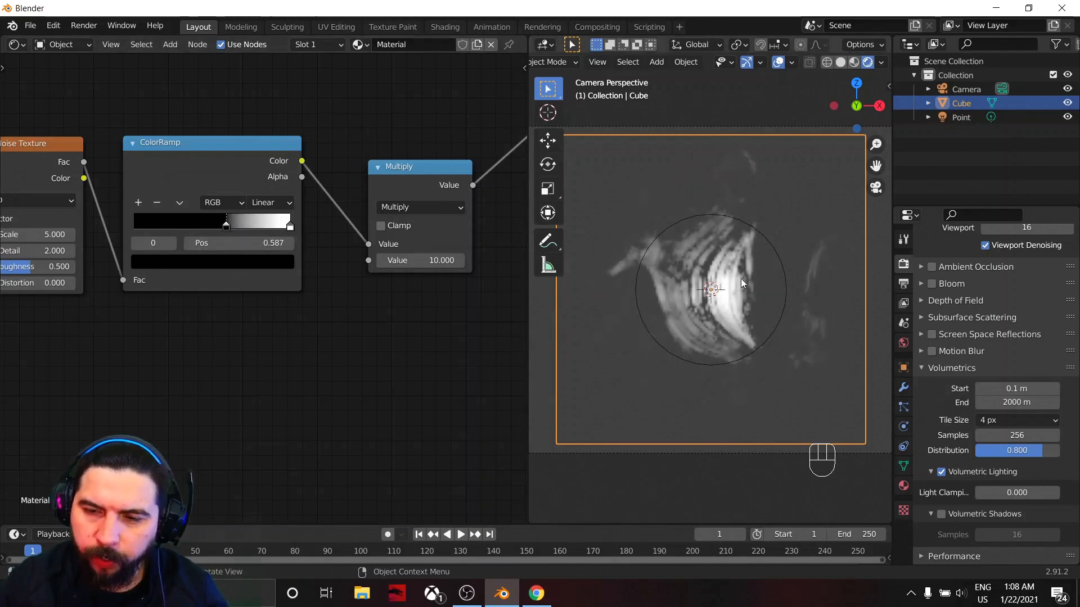
scroll(742, 283, down, 4)
scroll(742, 283, up, 6)
scroll(261, 284, down, 1)
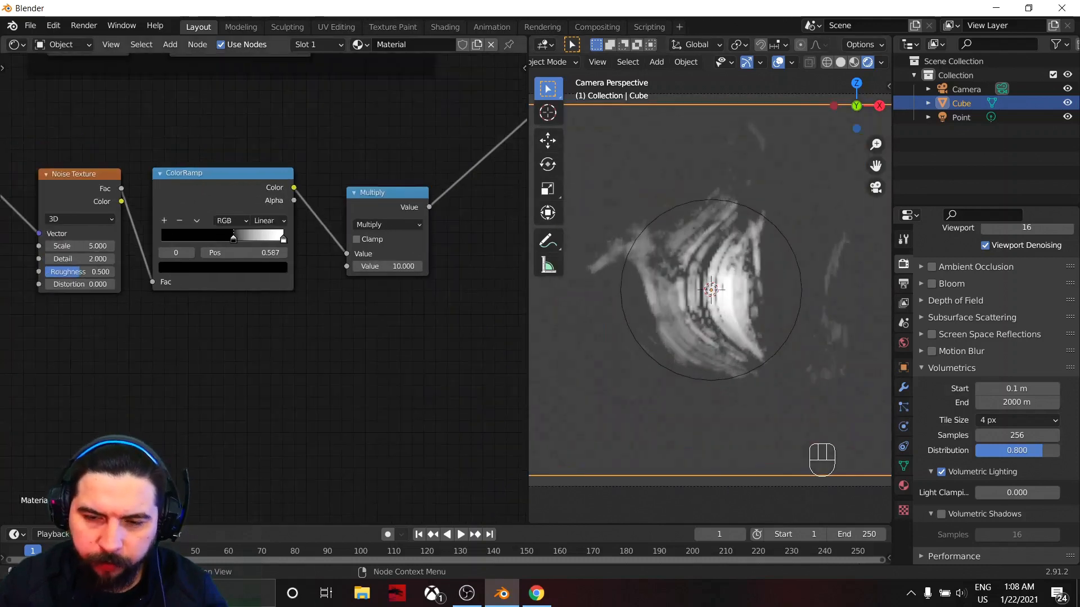
Connect the Texture Coordinate node's Object output to the Vector input of the lower chain's first Noise Texture.
scroll(265, 286, down, 7)
middle_drag(132, 420, 423, 453)
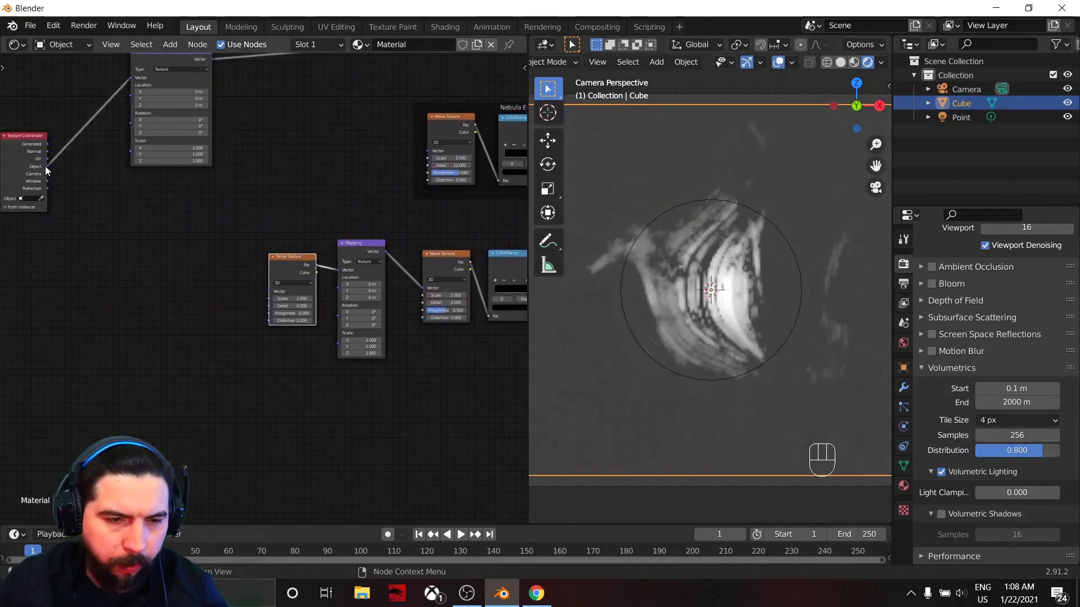
drag(46, 167, 273, 292)
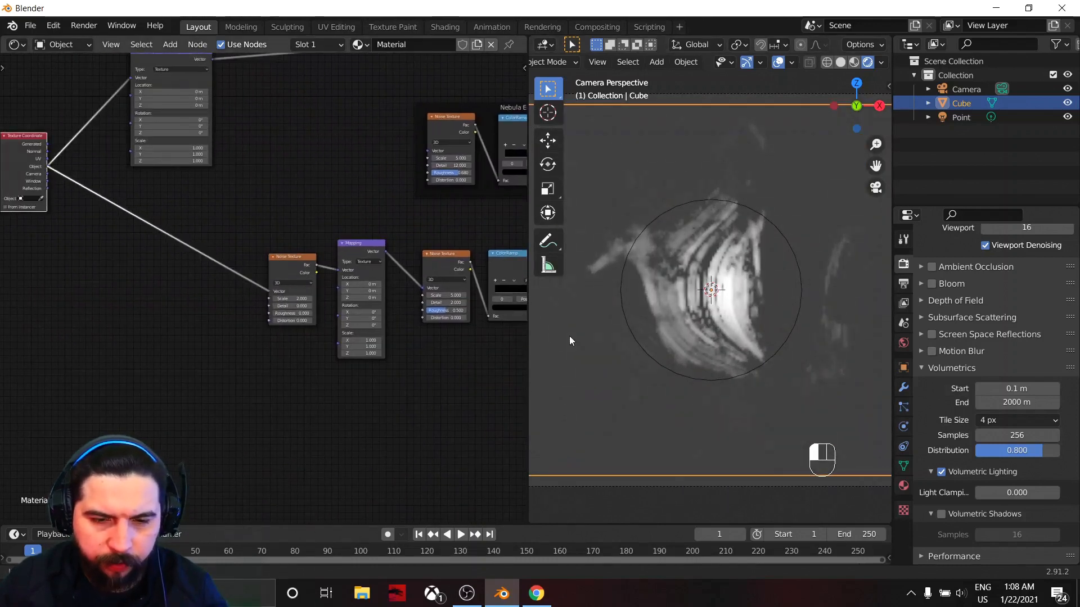
middle_drag(381, 451, 219, 439)
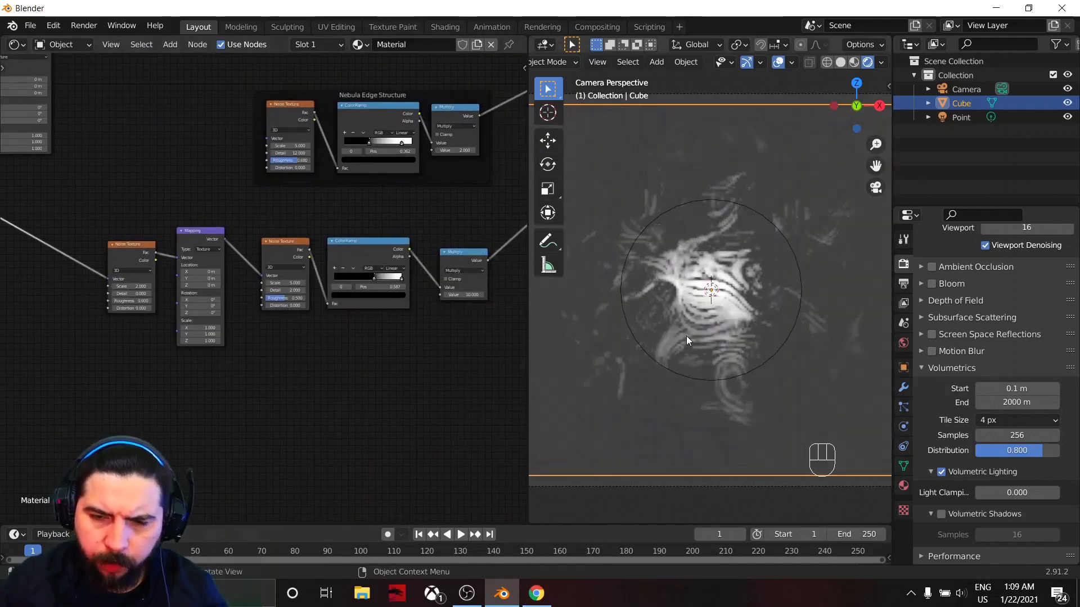
Examine the rewired lower node chain and the volume pattern in the camera view up close.
scroll(267, 387, down, 3)
middle_drag(102, 377, 263, 405)
scroll(239, 323, up, 4)
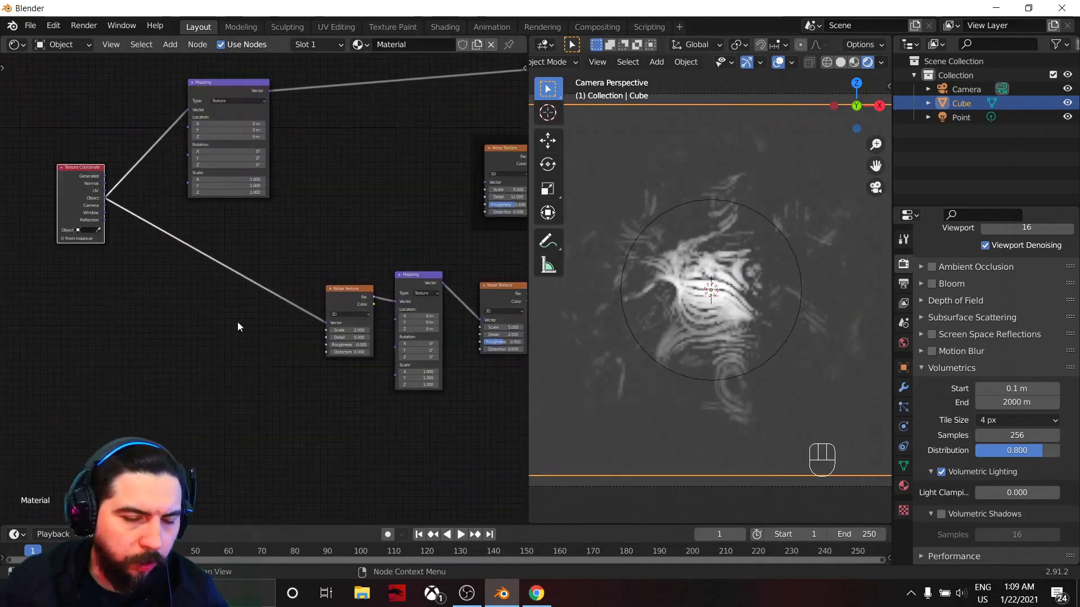
middle_drag(468, 457, 204, 439)
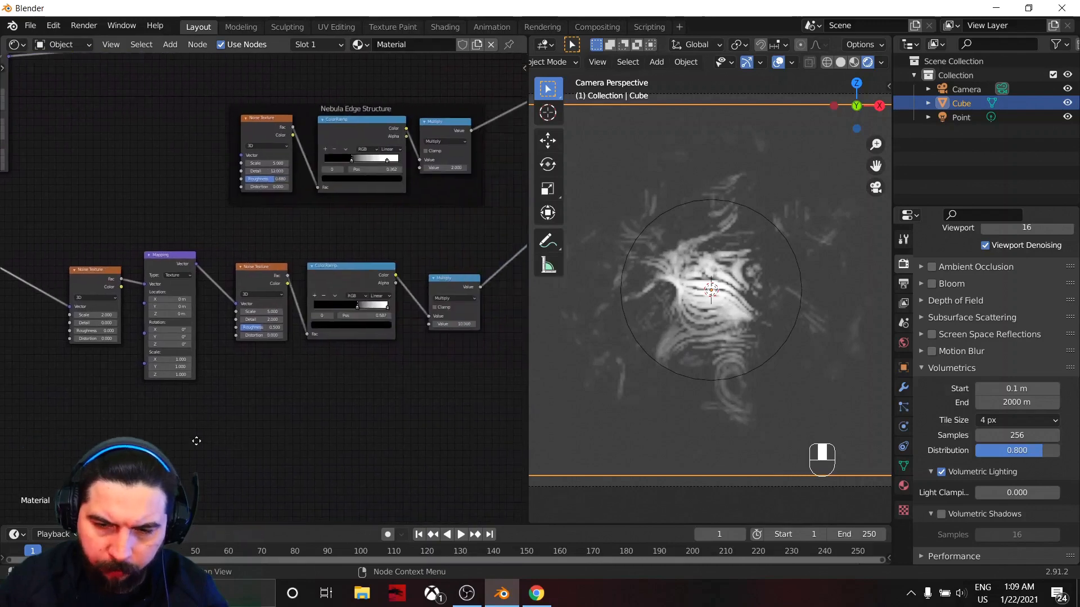
scroll(689, 372, up, 2)
scroll(686, 375, up, 2)
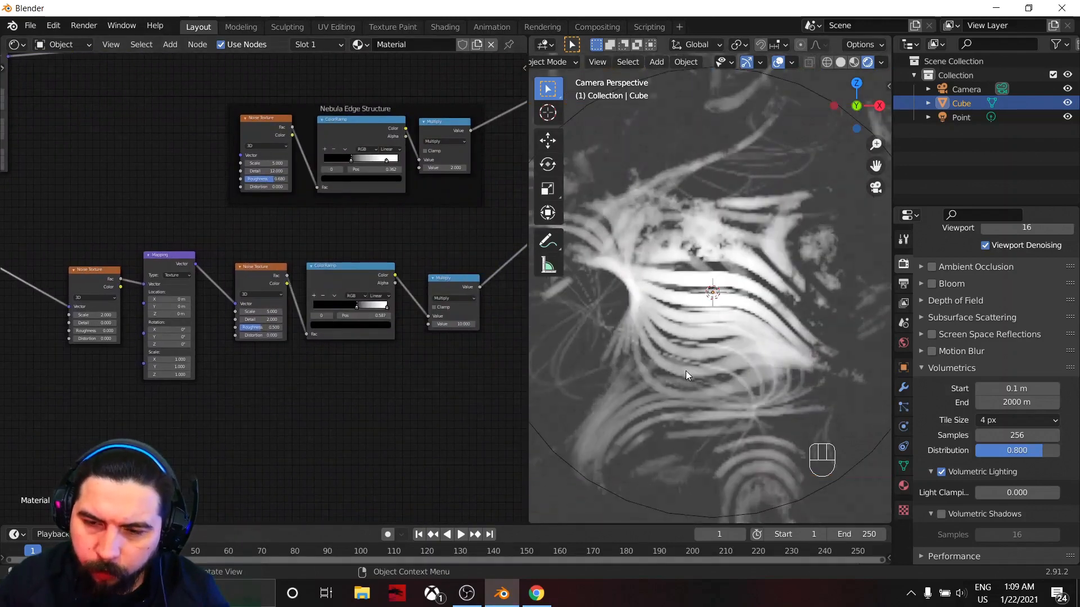
scroll(437, 429, up, 2)
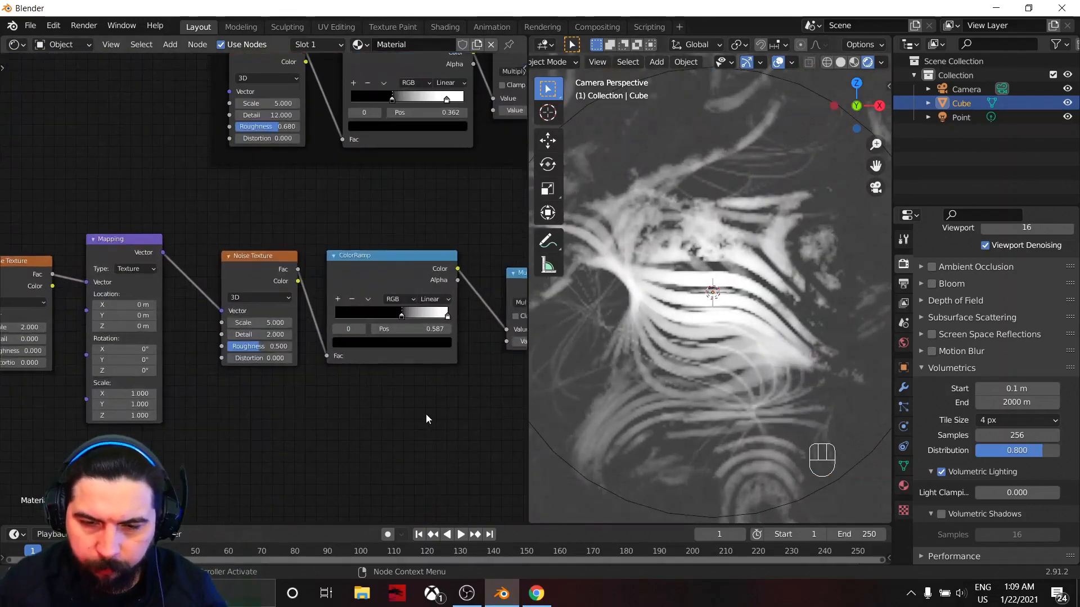
Try a volumetrics tile size of 8 px and restore it to 4 px.
click(989, 421)
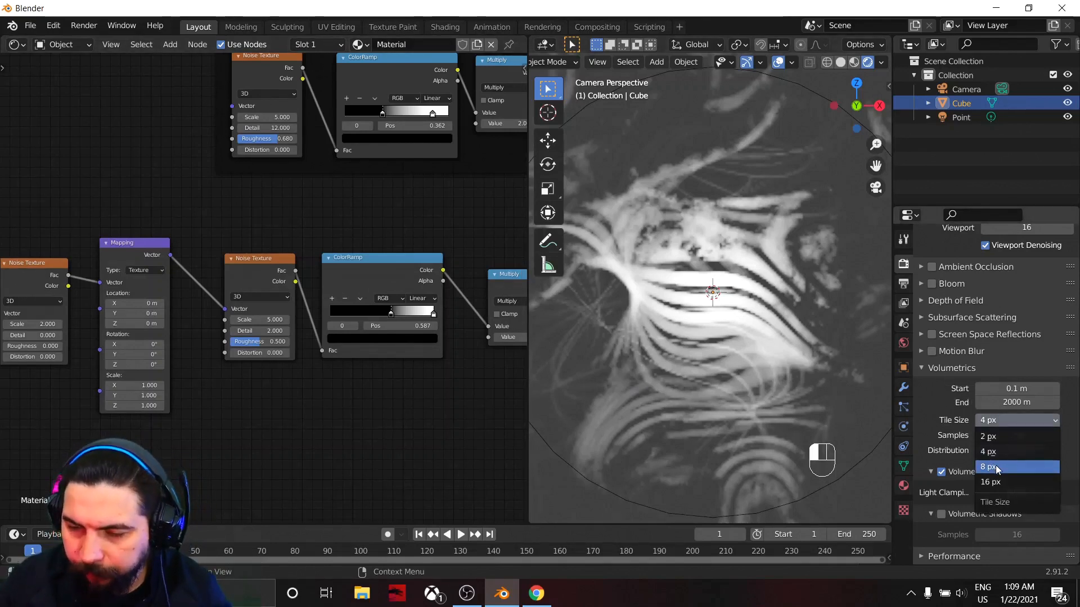
click(996, 468)
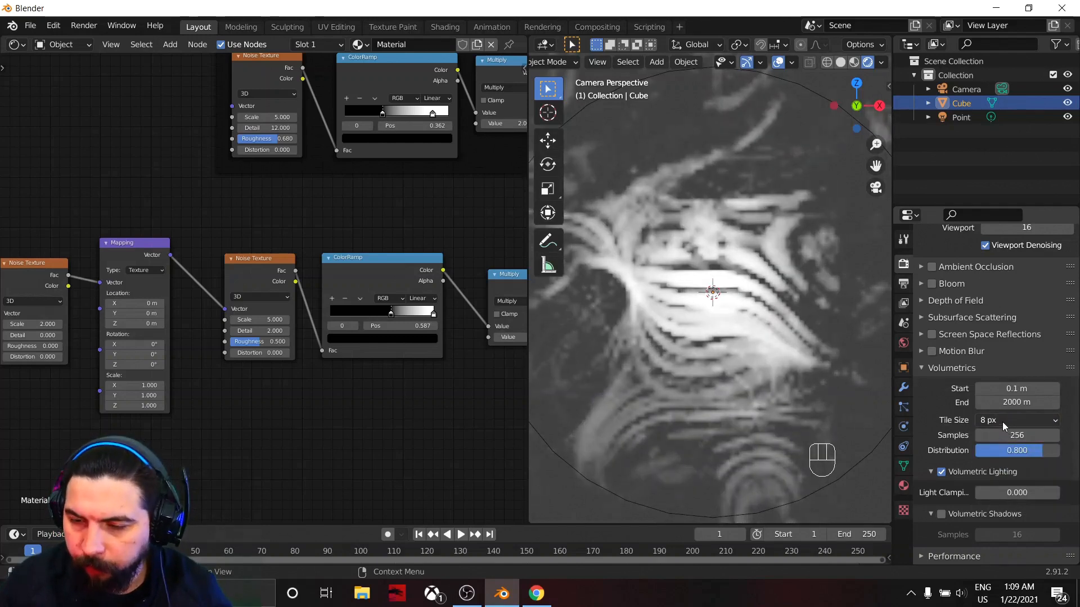
click(1004, 426)
click(1001, 453)
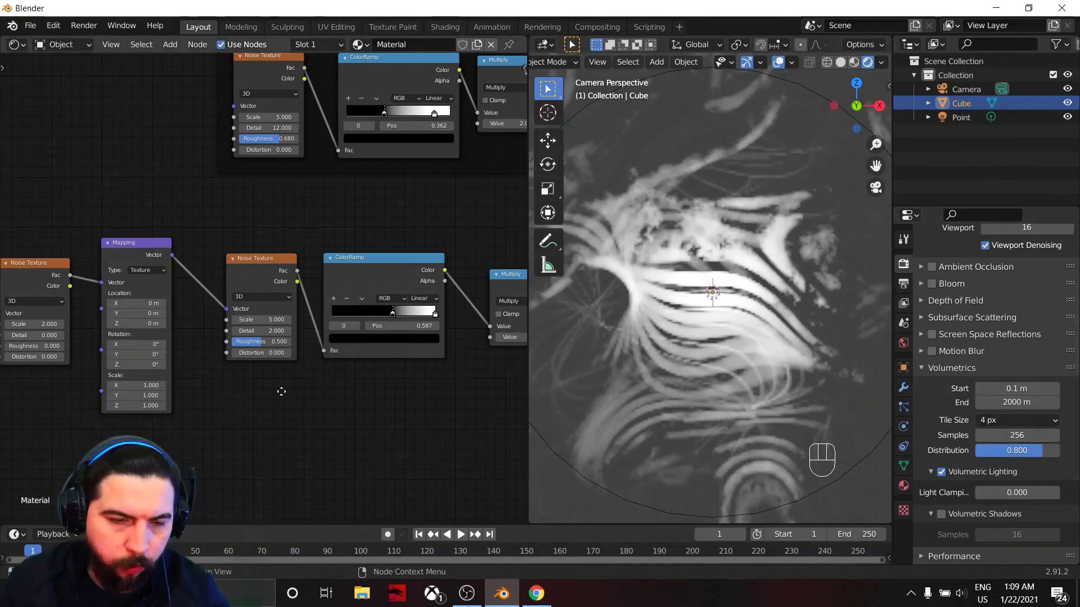
Try detail 10.3 and roughness 0.673 on the Noise Texture before the lower Mapping node.
middle_drag(279, 388, 428, 386)
scroll(427, 380, up, 2)
scroll(300, 338, up, 2)
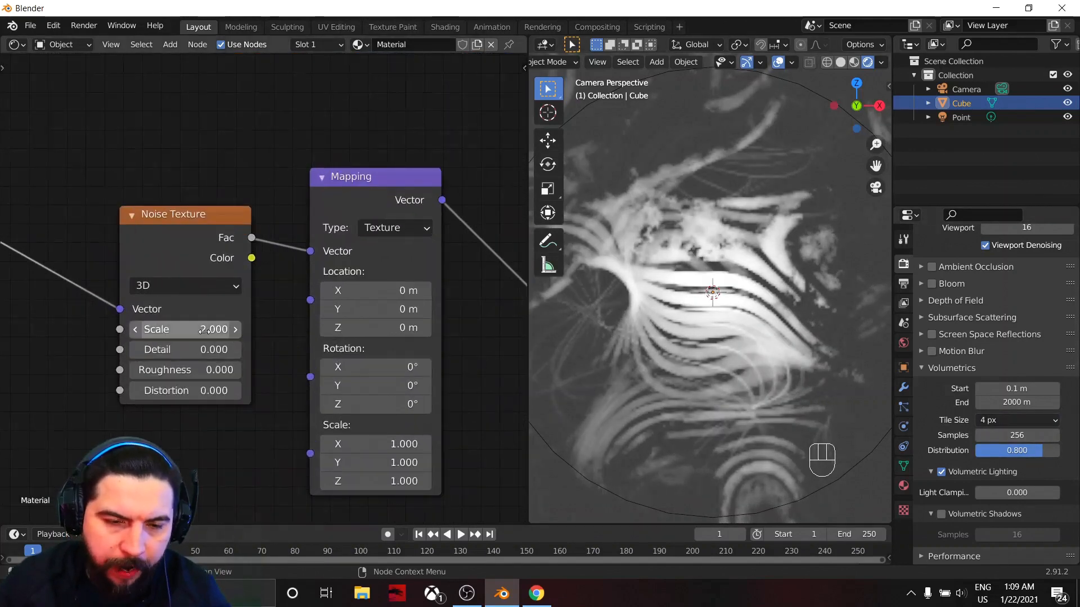
drag(186, 349, 232, 370)
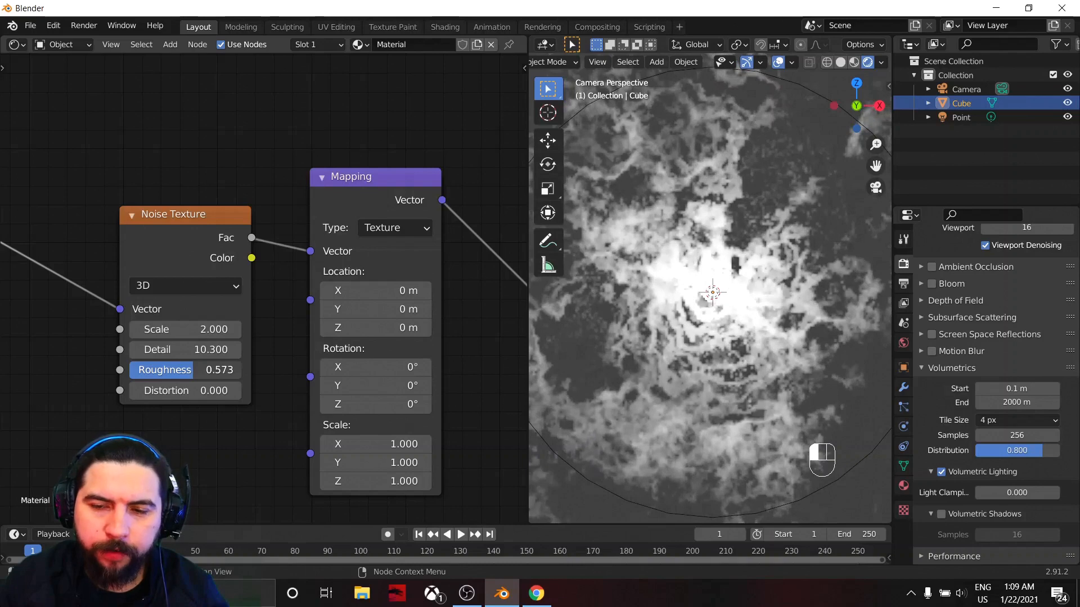
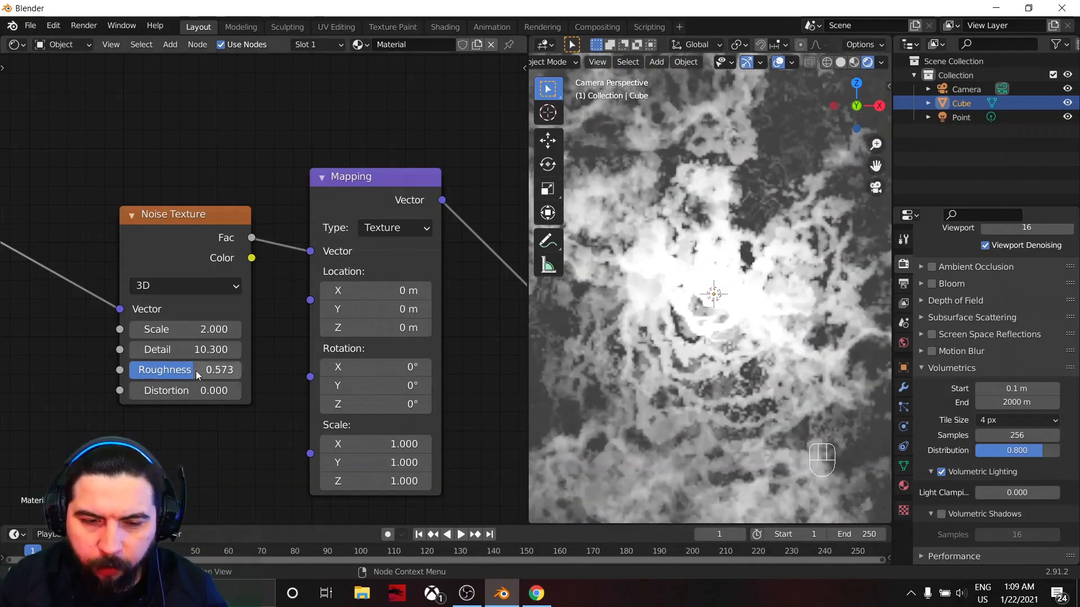
drag(196, 370, 209, 371)
scroll(695, 352, down, 3)
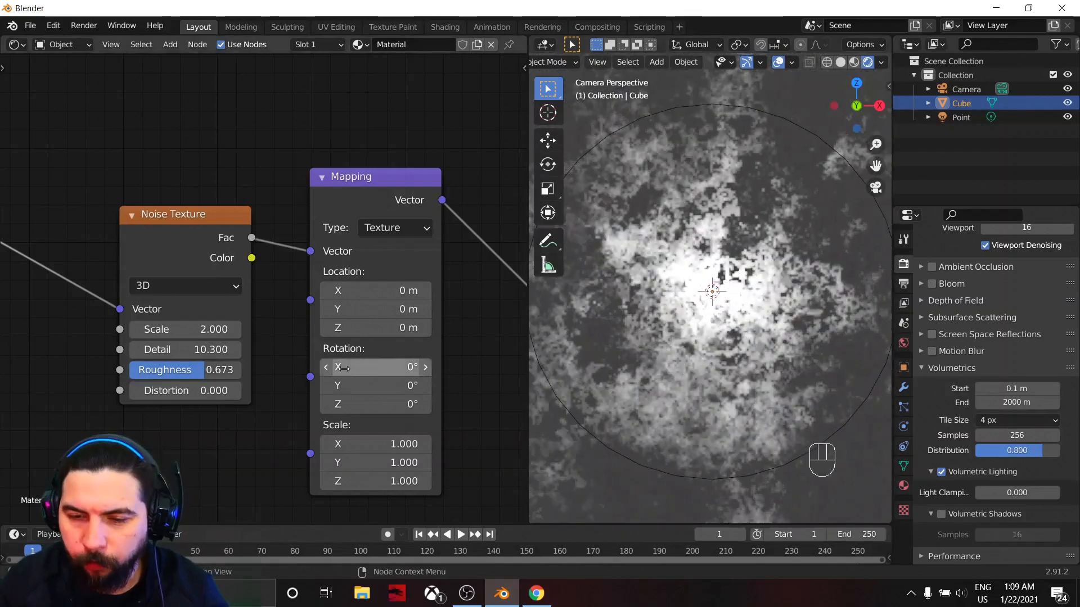
Set the first Noise Texture's roughness to 0.640 and detail to 8.5, and inspect the cloud pattern up close.
drag(204, 370, 181, 349)
scroll(778, 343, down, 5)
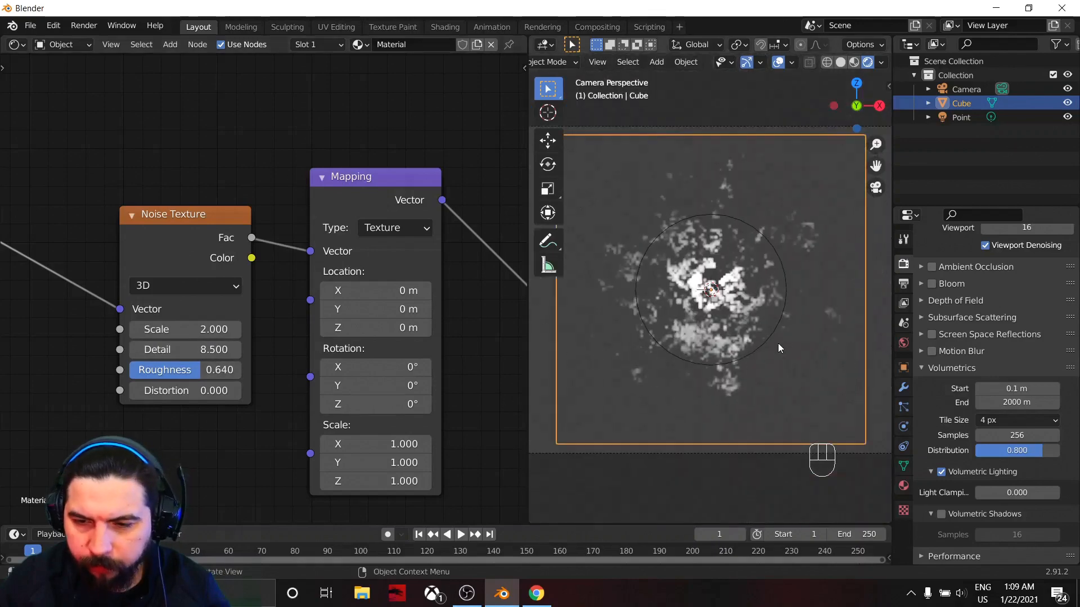
scroll(755, 360, up, 8)
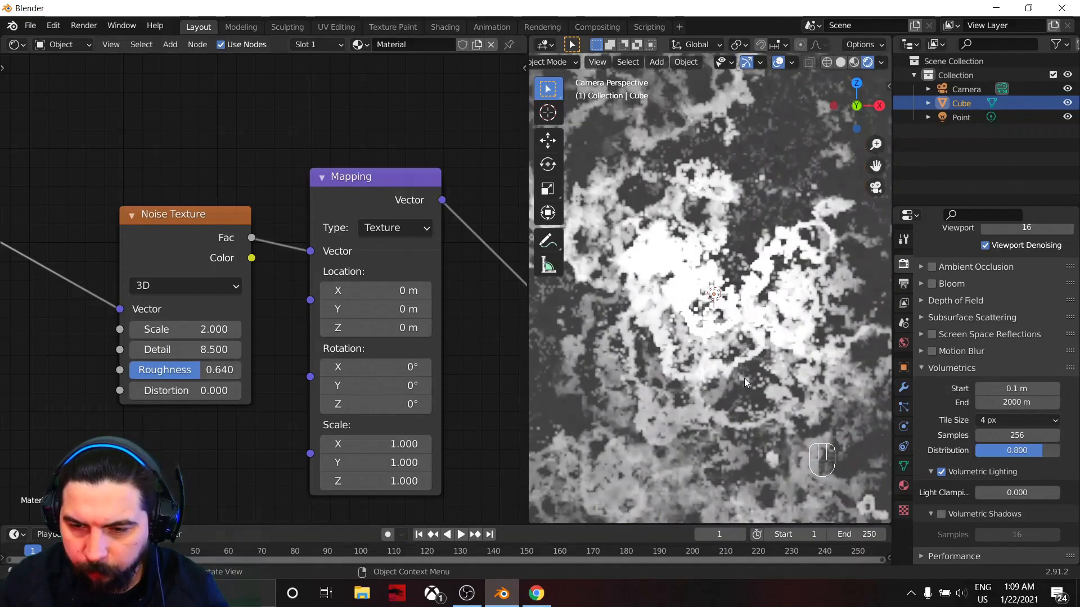
shift+middle_drag(697, 413, 694, 320)
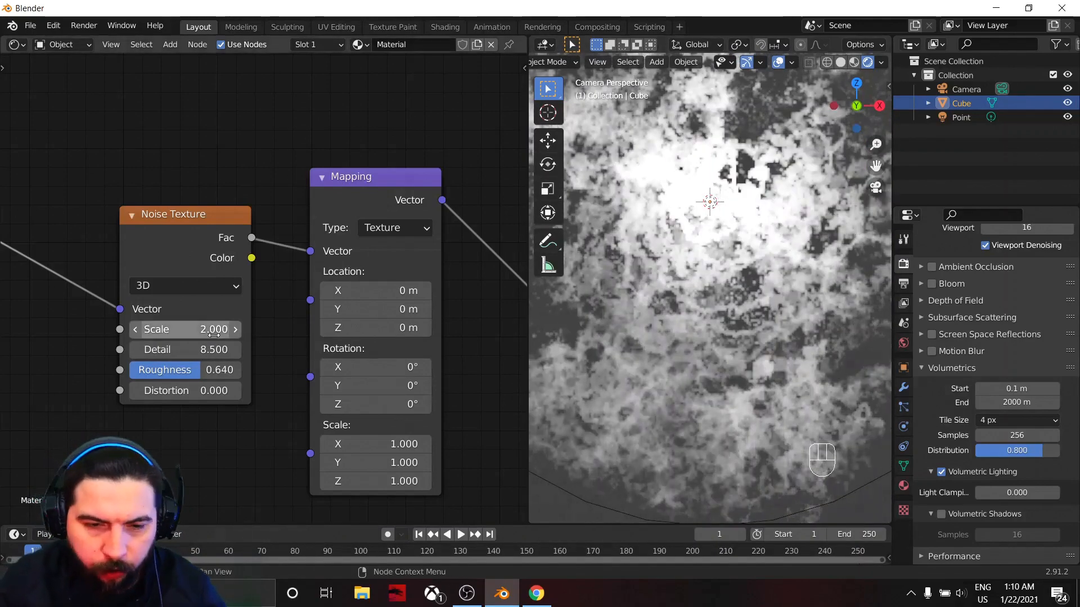
Try a scale of 4.7 on the first Noise Texture and set it back to 2.
drag(203, 330, 221, 330)
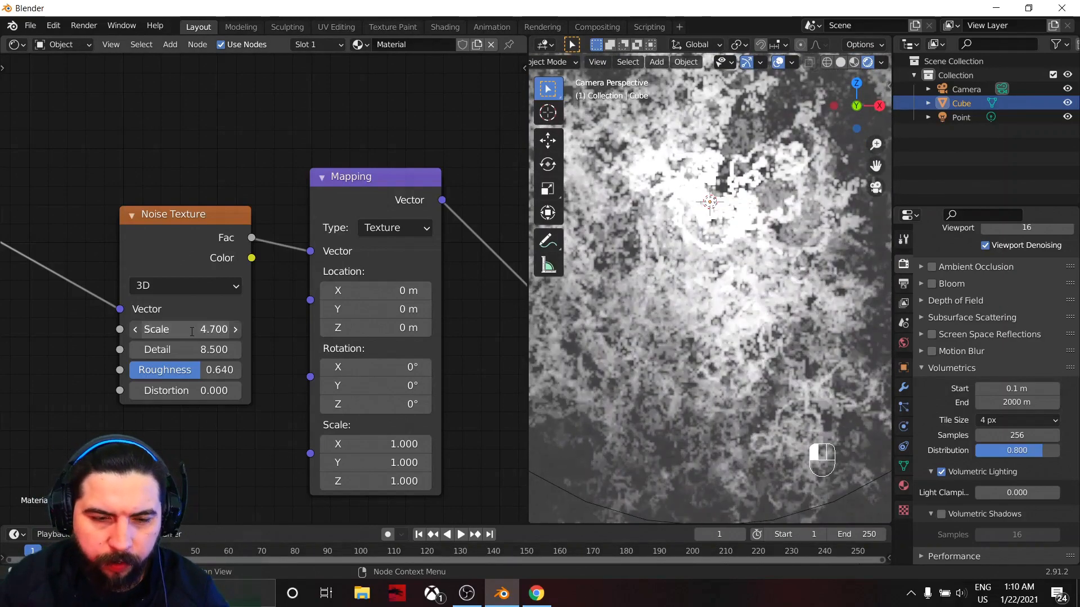
click(202, 329)
text(4.7)
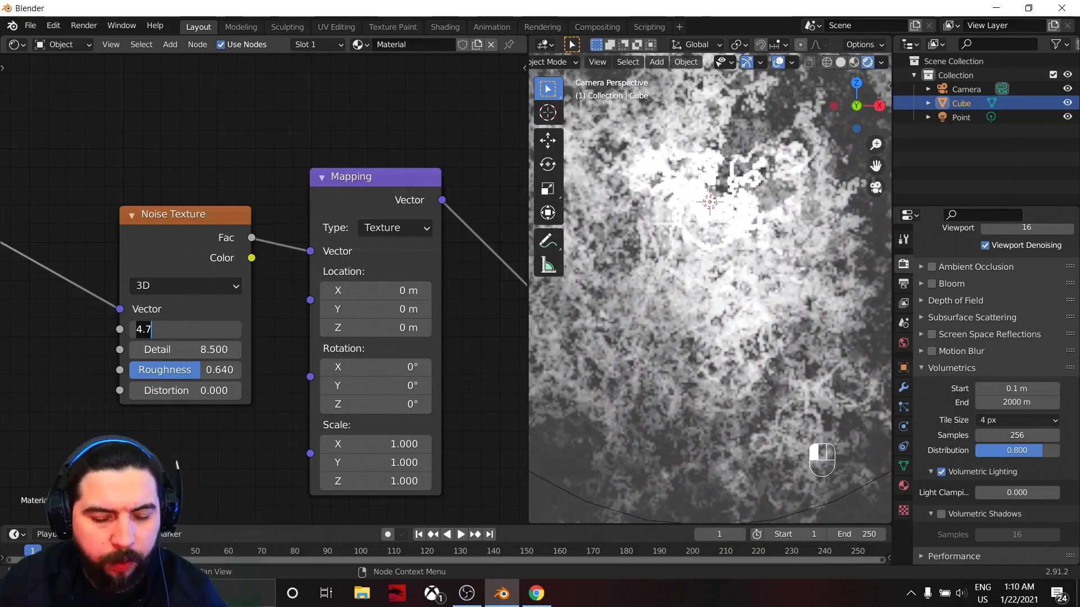
text(2)
key(Return)
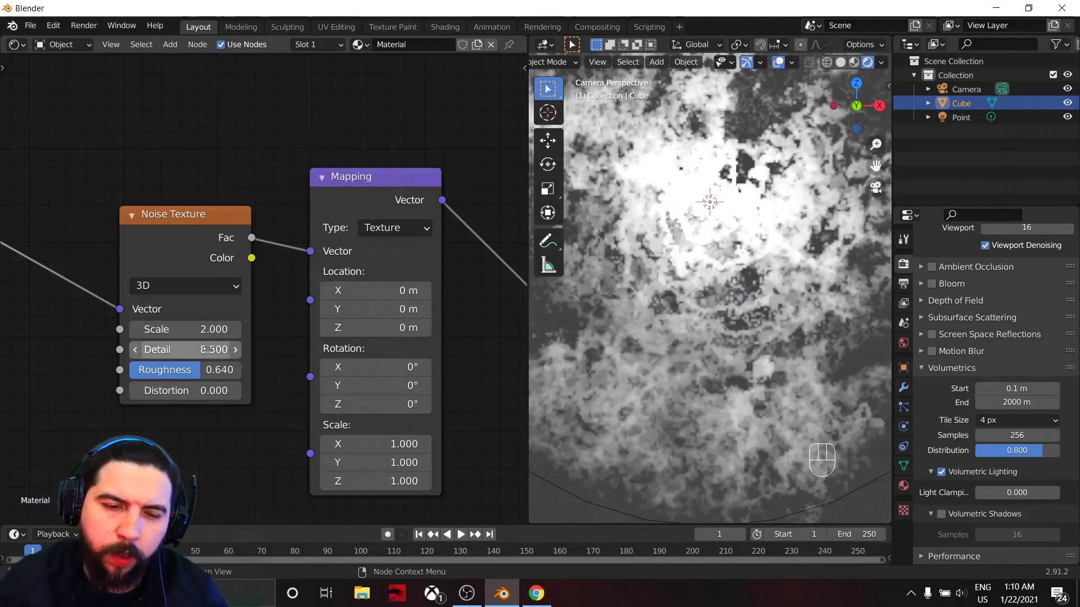
Set the scale of the Noise Texture before the lower Mapping node to 1 and inspect the cloud.
text(1)
key(Return)
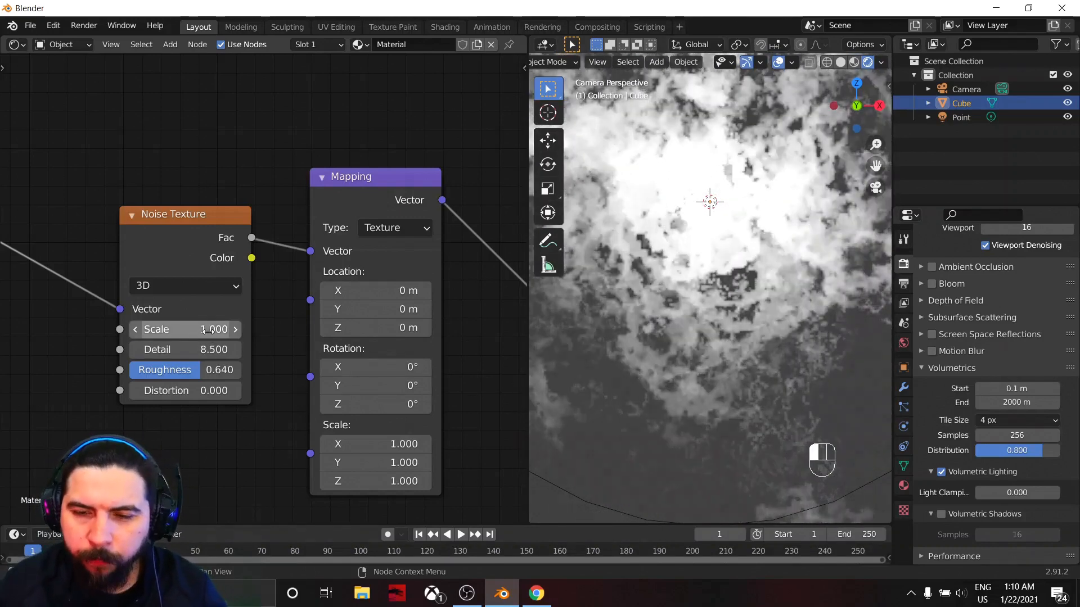
scroll(738, 346, down, 3)
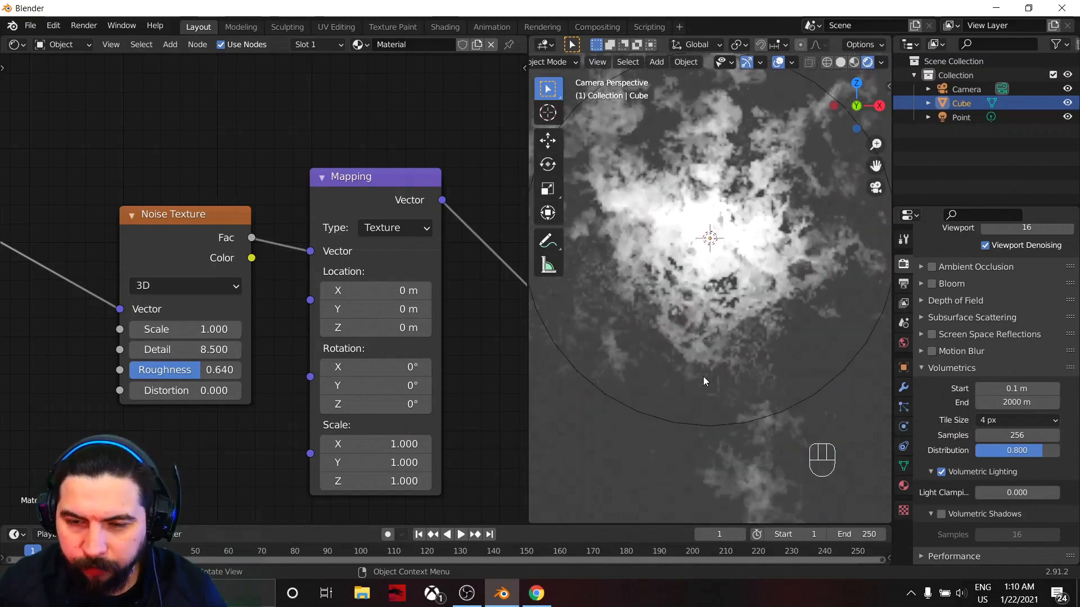
scroll(720, 356, down, 3)
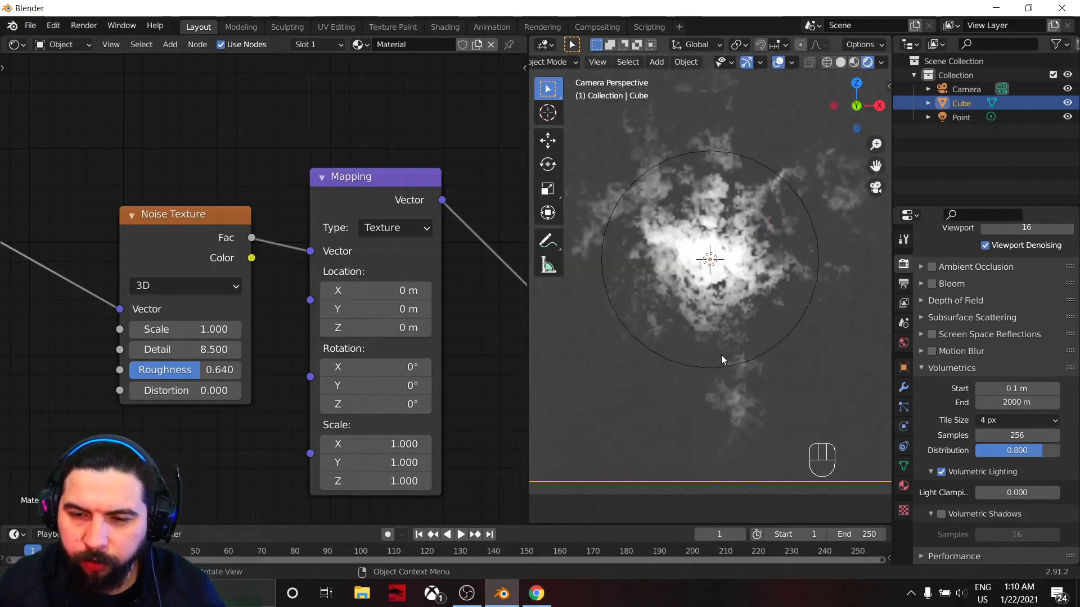
scroll(725, 337, up, 2)
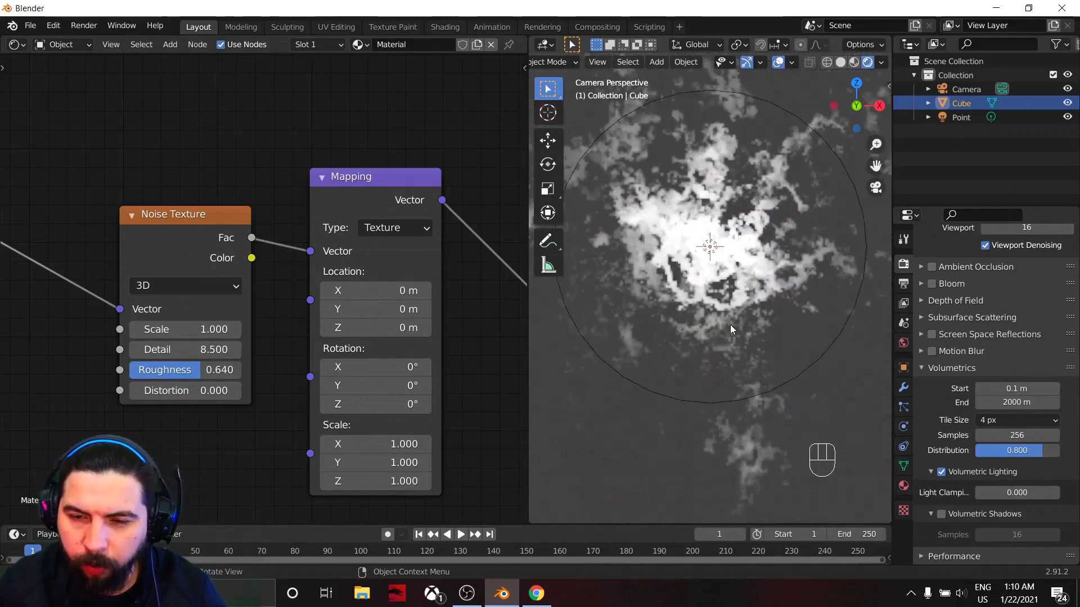
shift+middle_drag(773, 271, 754, 306)
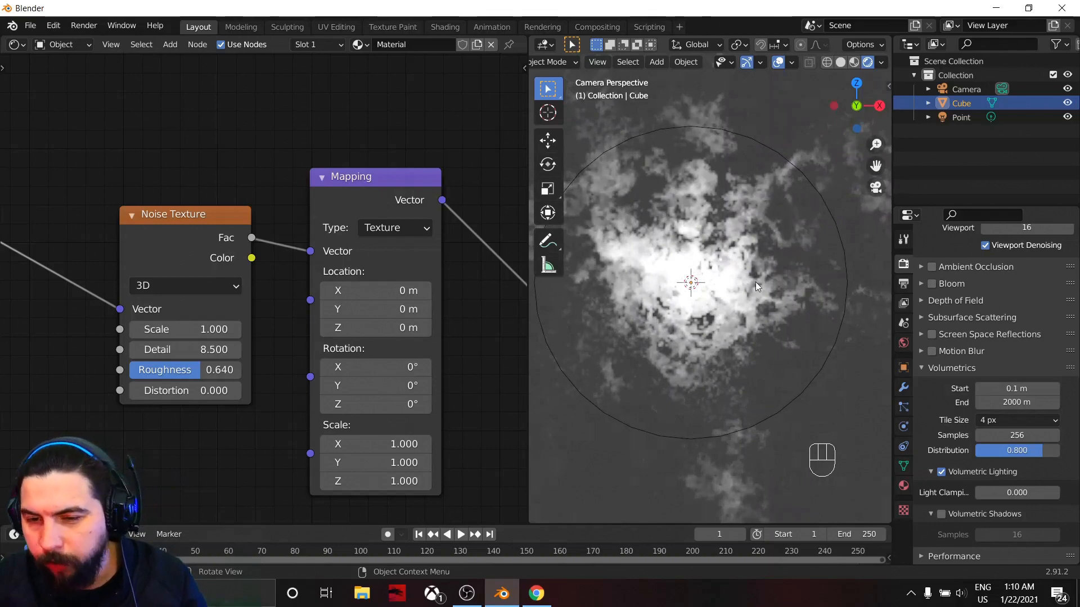
scroll(623, 325, down, 4)
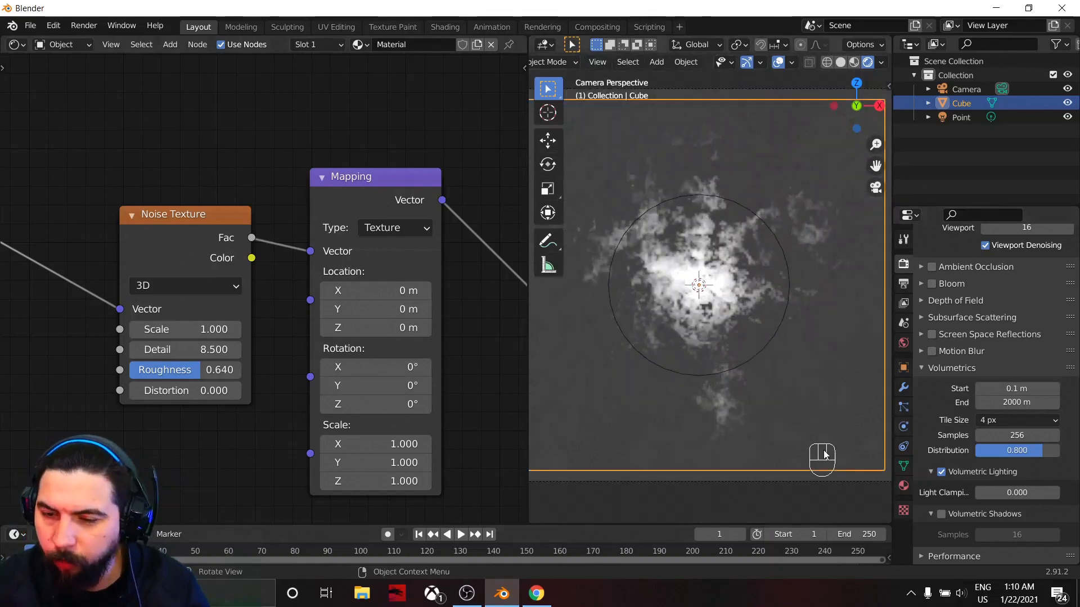
Set the value of the Multiply node after the lower ColorRamp to 5 and check the cloud up close.
scroll(469, 361, down, 11)
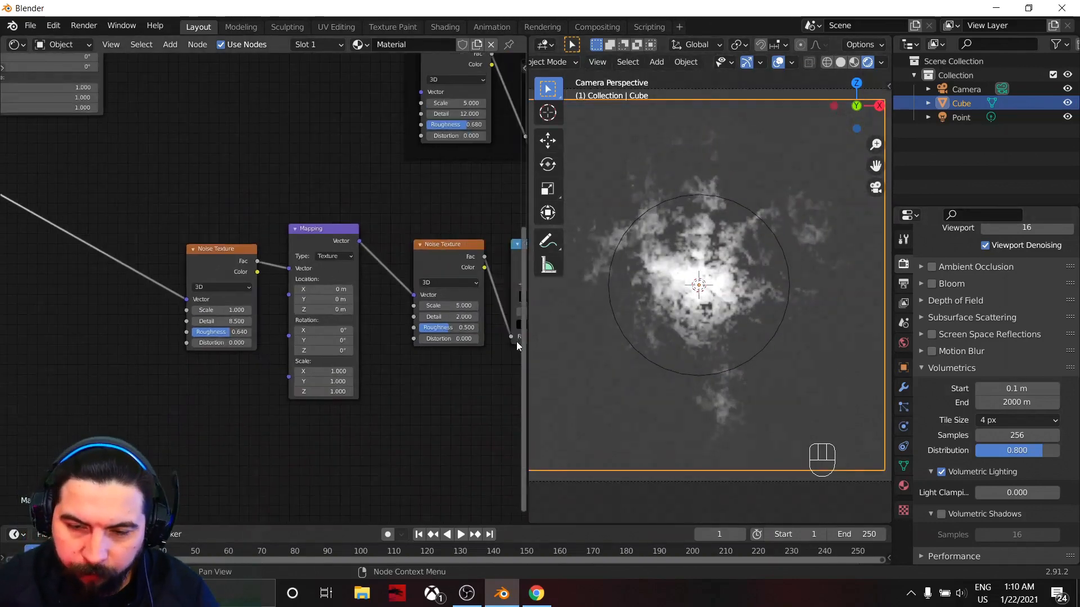
middle_drag(402, 371, 211, 387)
scroll(360, 371, up, 4)
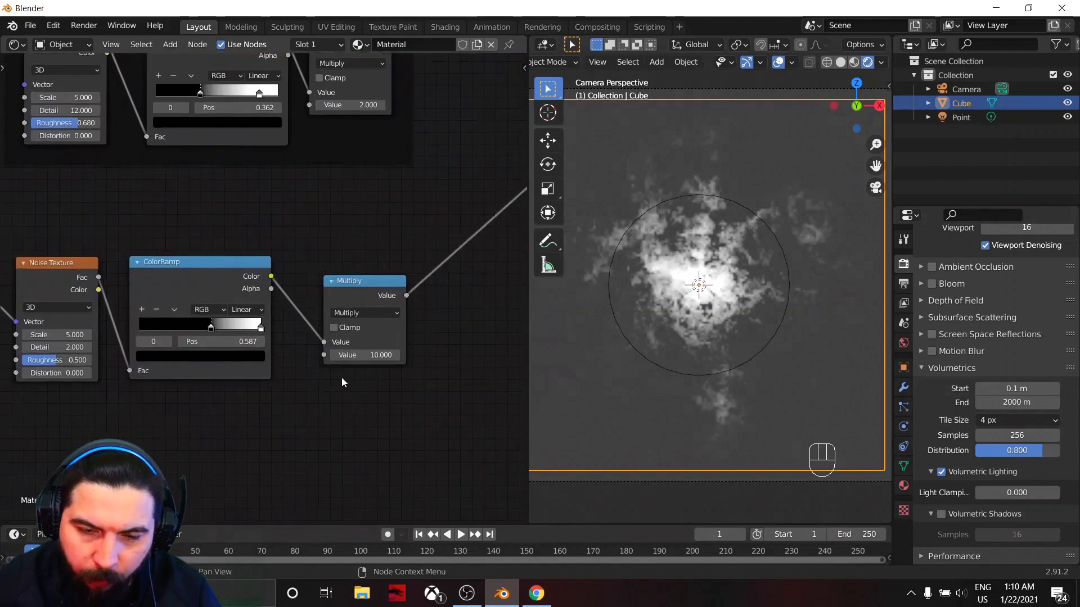
key(Return)
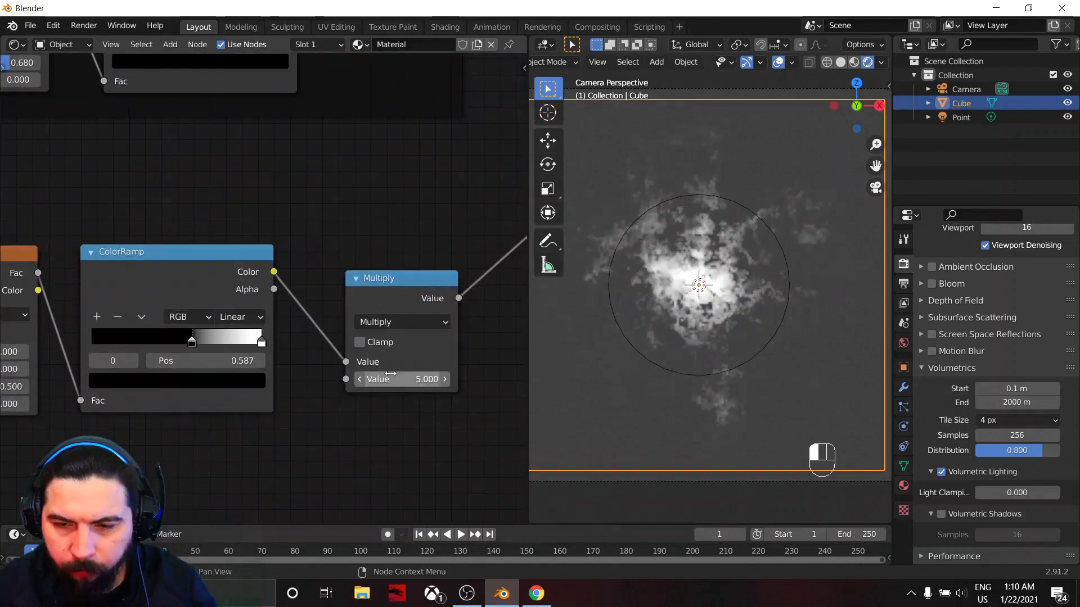
scroll(828, 379, up, 4)
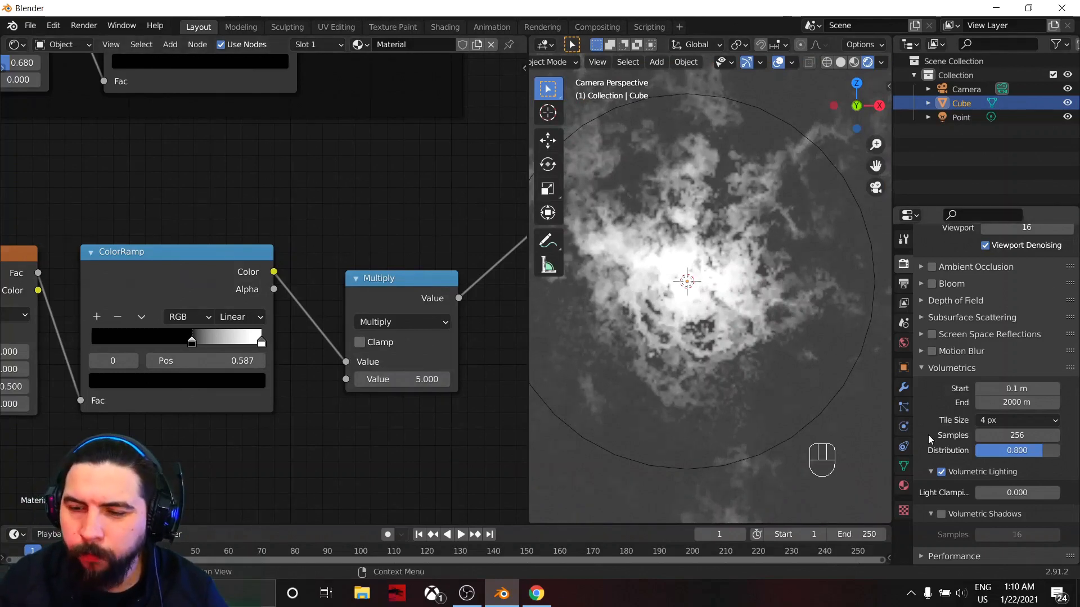
Set the point light's power to 10000 W, then reselect the cube and inspect its volume.
click(966, 117)
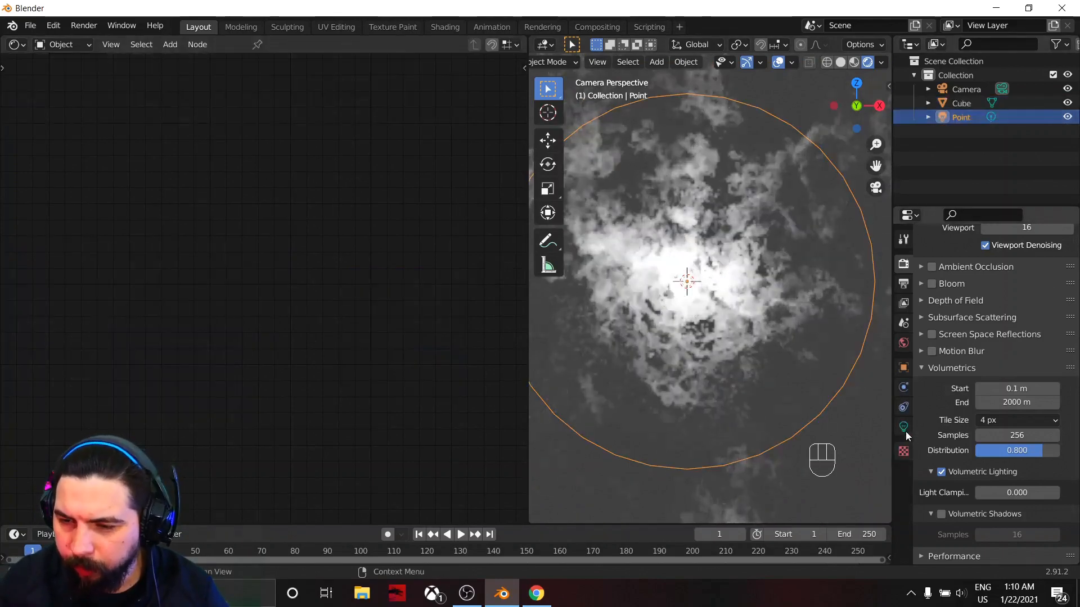
click(903, 427)
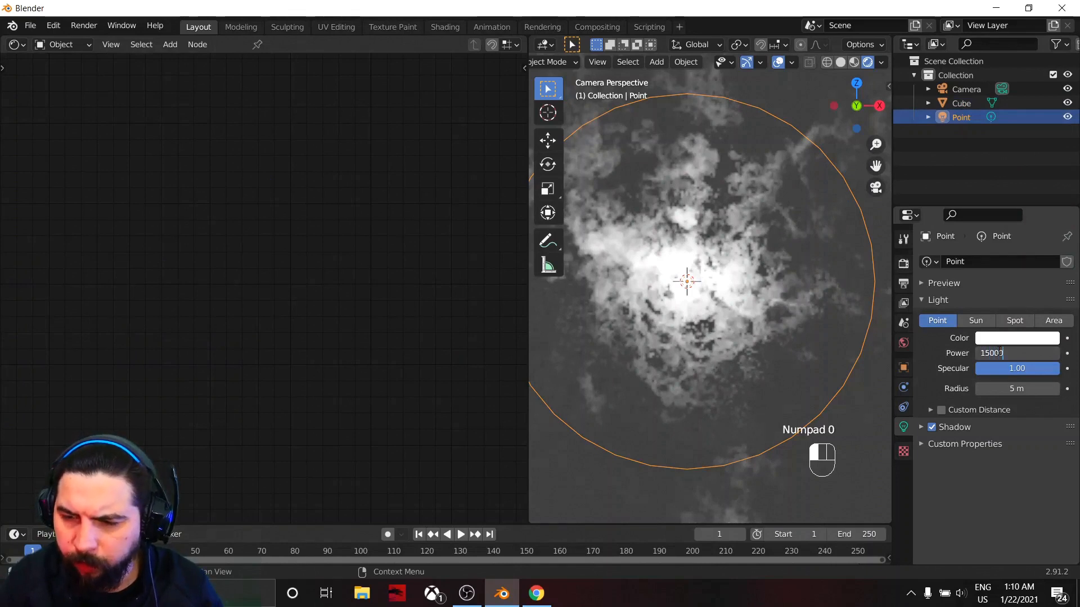
key(Return)
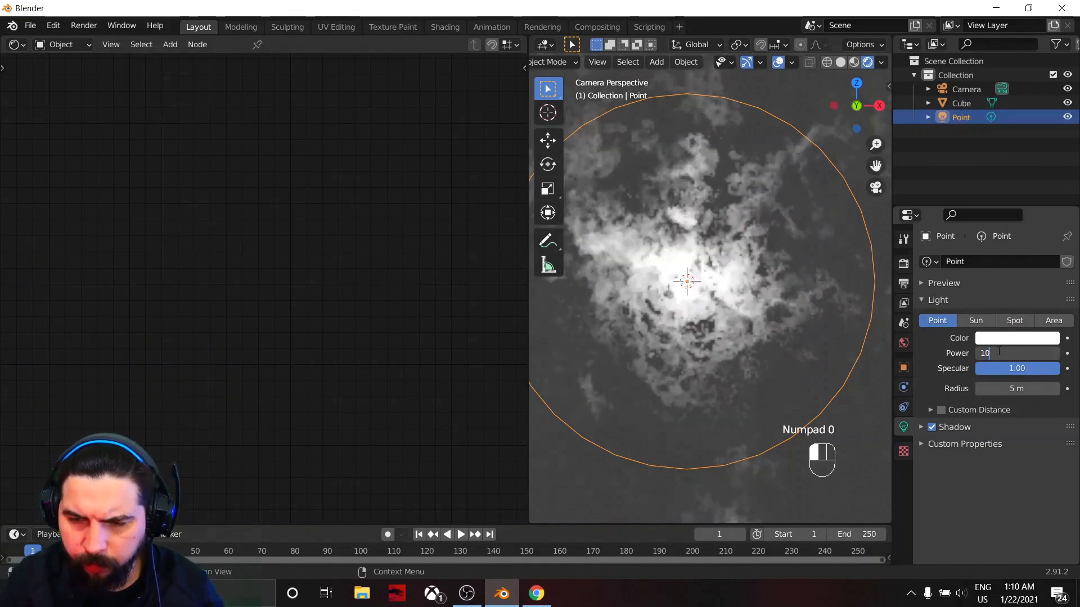
text(000 W)
key(Return)
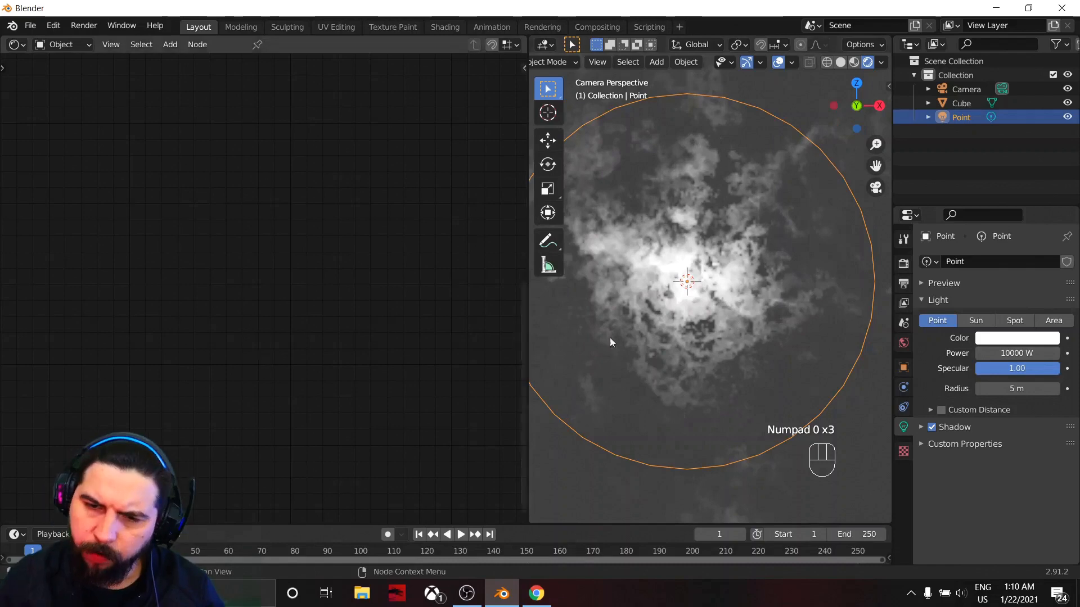
click(710, 373)
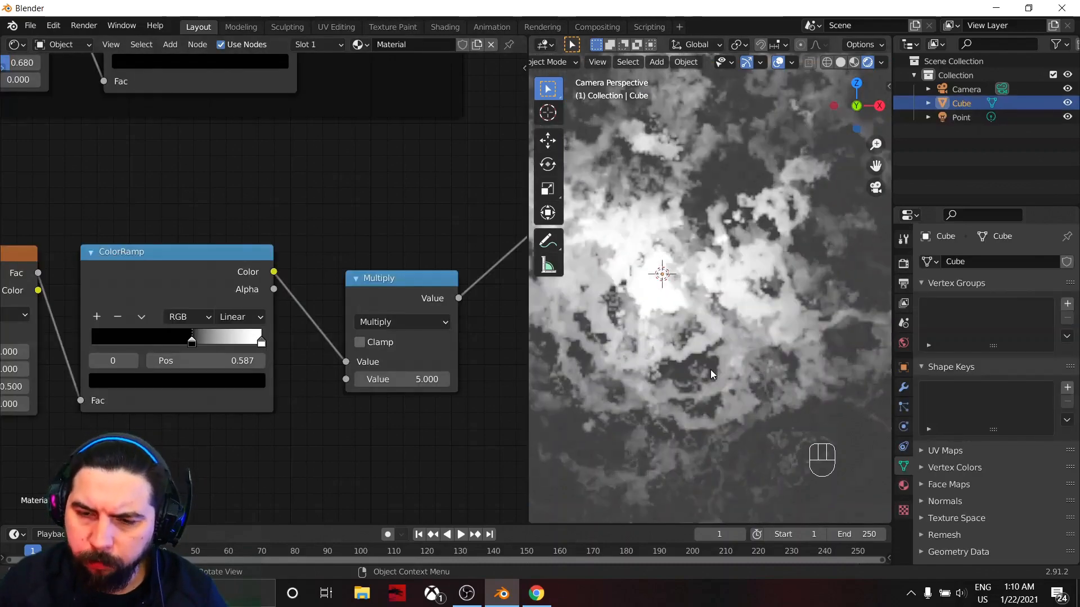
scroll(731, 363, up, 1)
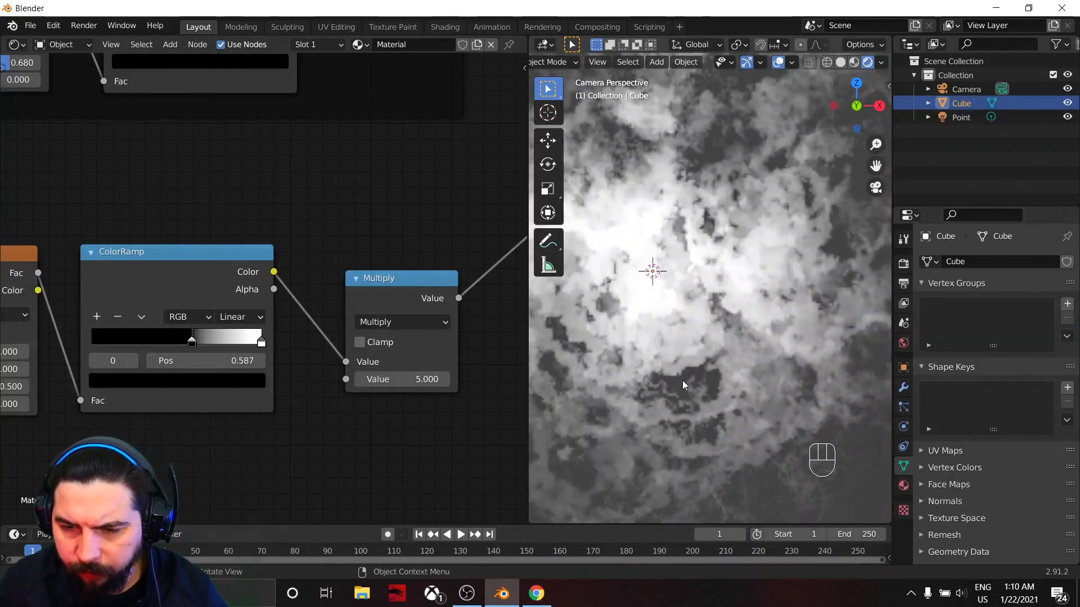
scroll(703, 413, down, 3)
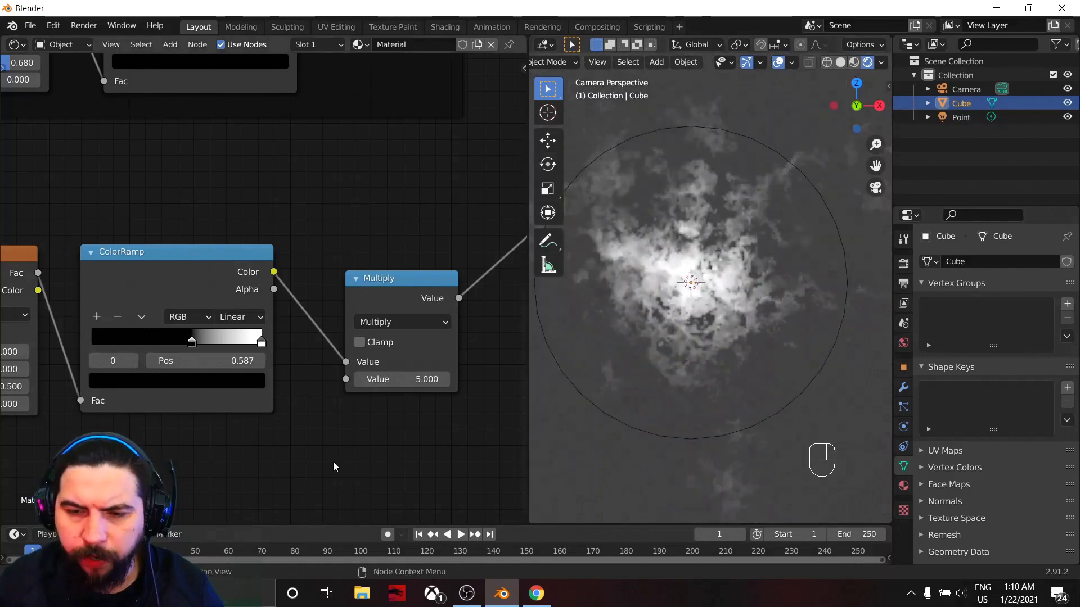
Set detail 10.1 and roughness 0.607 on the Noise Texture feeding the lower ColorRamp.
scroll(333, 461, down, 1)
middle_drag(207, 451, 422, 427)
scroll(417, 420, up, 3)
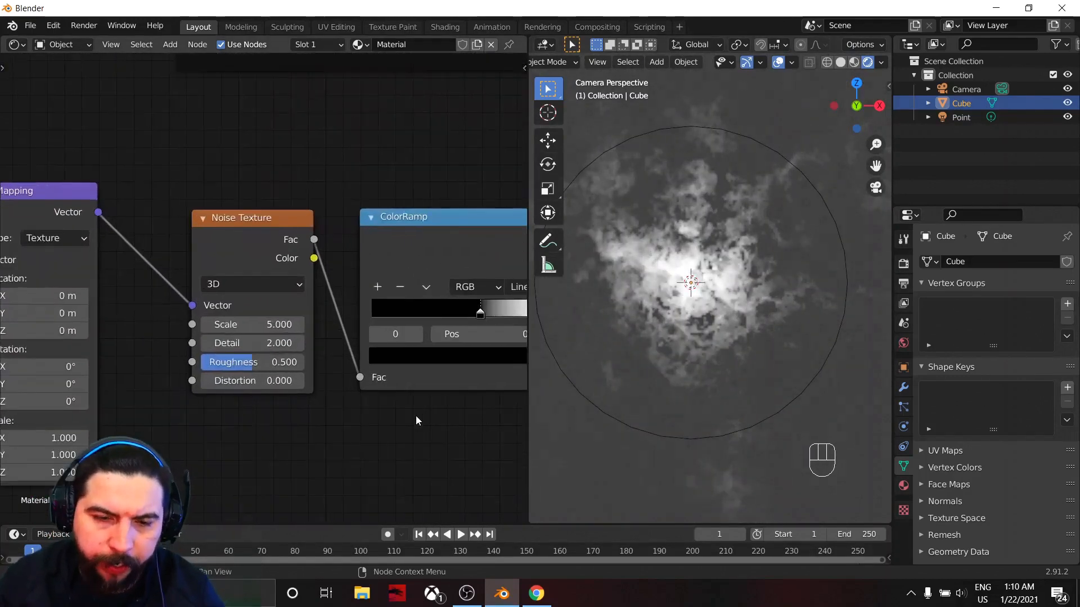
scroll(743, 381, up, 2)
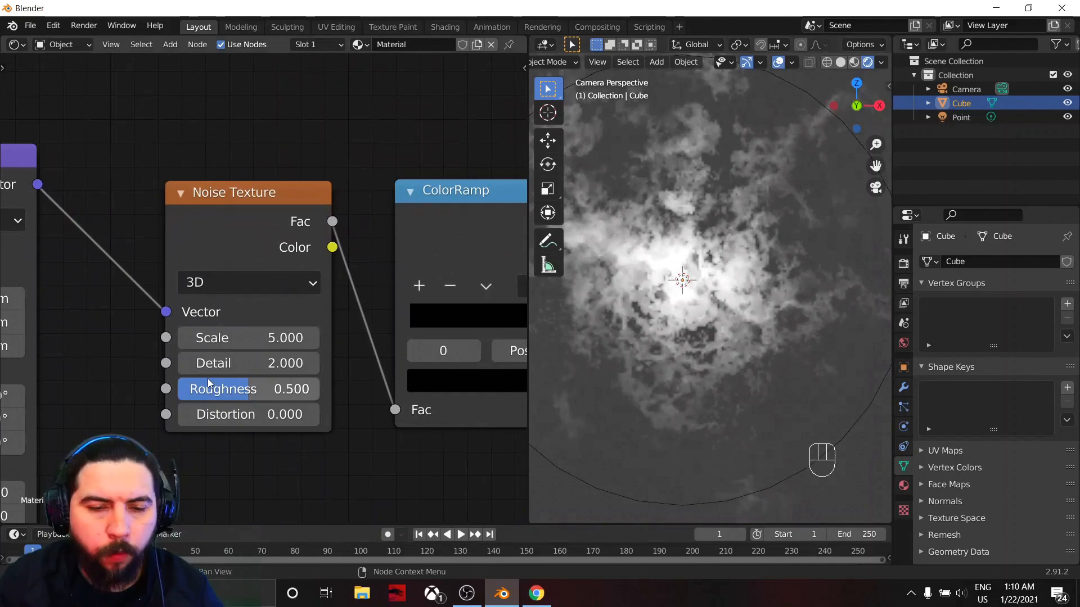
drag(222, 362, 263, 389)
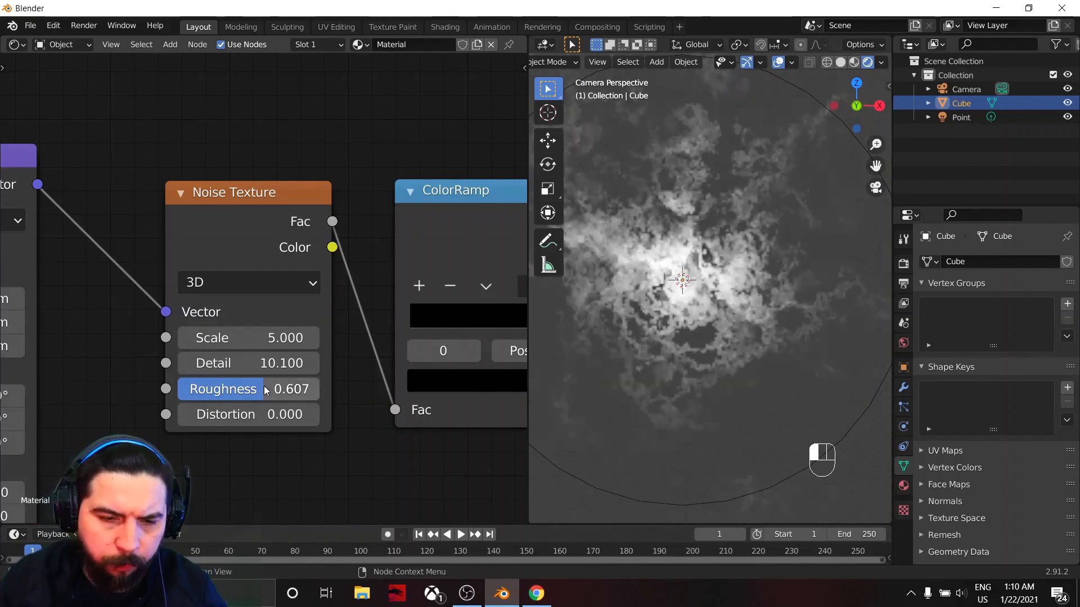
Try a scale of 5.4 on the Noise Texture feeding the lower ColorRamp and set it back to 5.
mouse_move(253, 338)
mouse_down()
mouse_move(214, 338)
mouse_move(264, 338)
mouse_up()
click(273, 337)
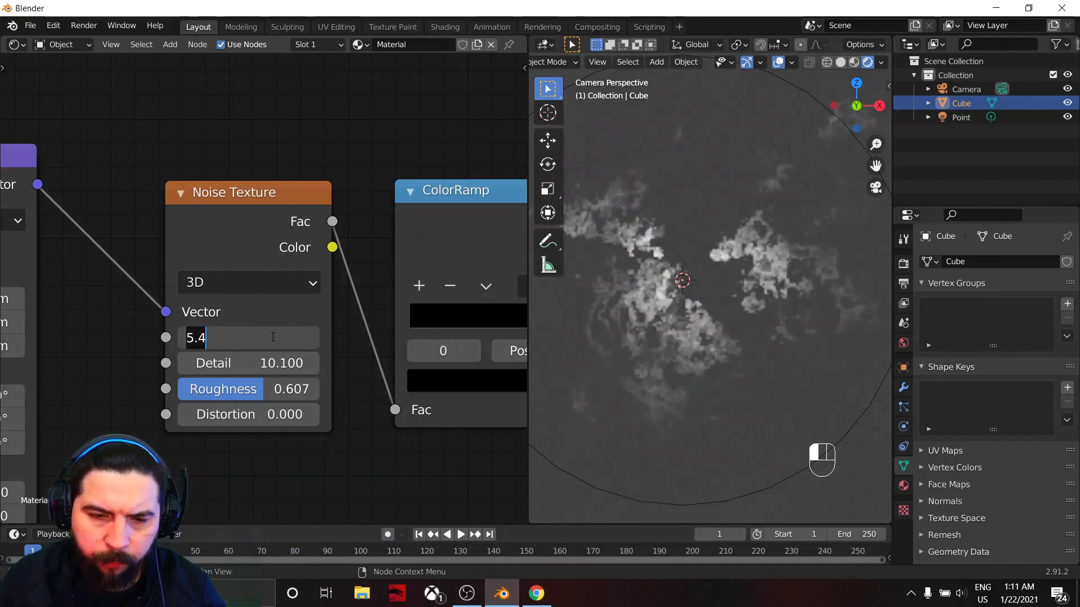
text(5)
key(Return)
scroll(813, 338, down, 4)
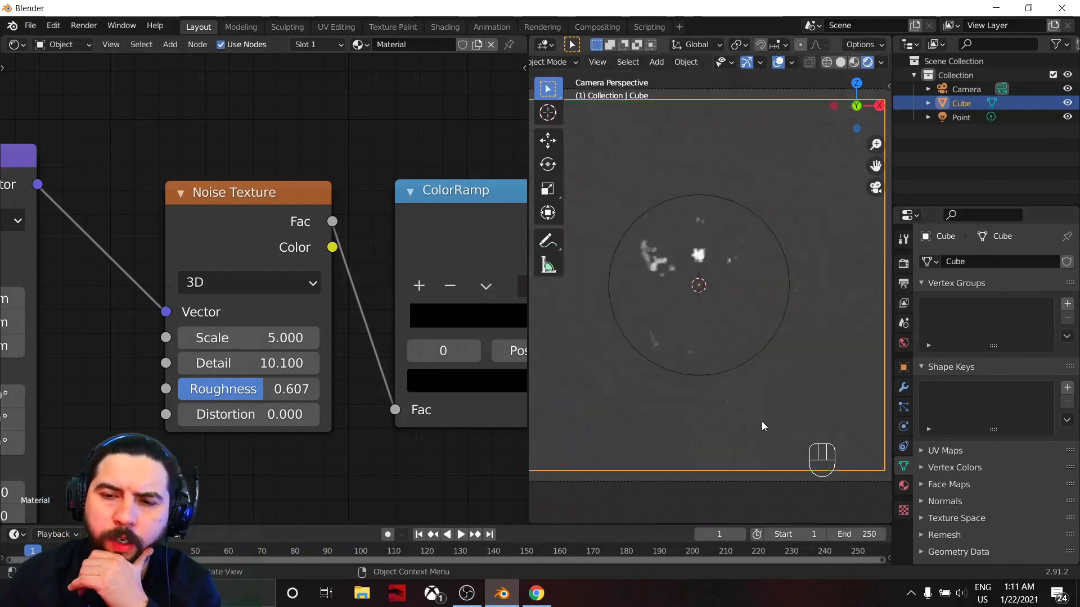
Try a value of 10 on the Multiply node after the lower ColorRamp and restore it to 5.
scroll(761, 426, down, 1)
middle_drag(477, 483, 126, 438)
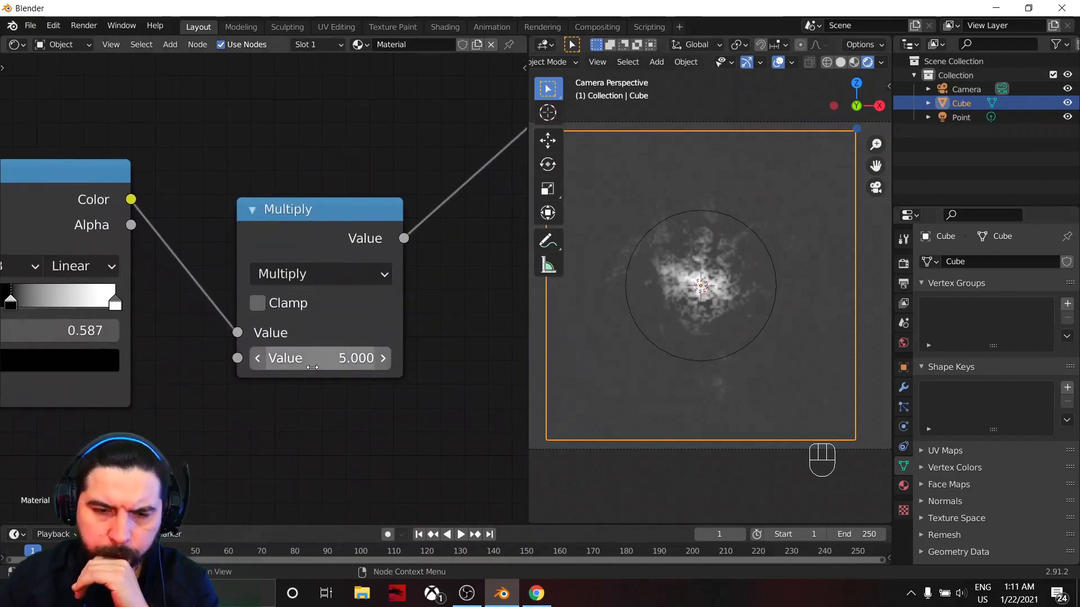
click(311, 364)
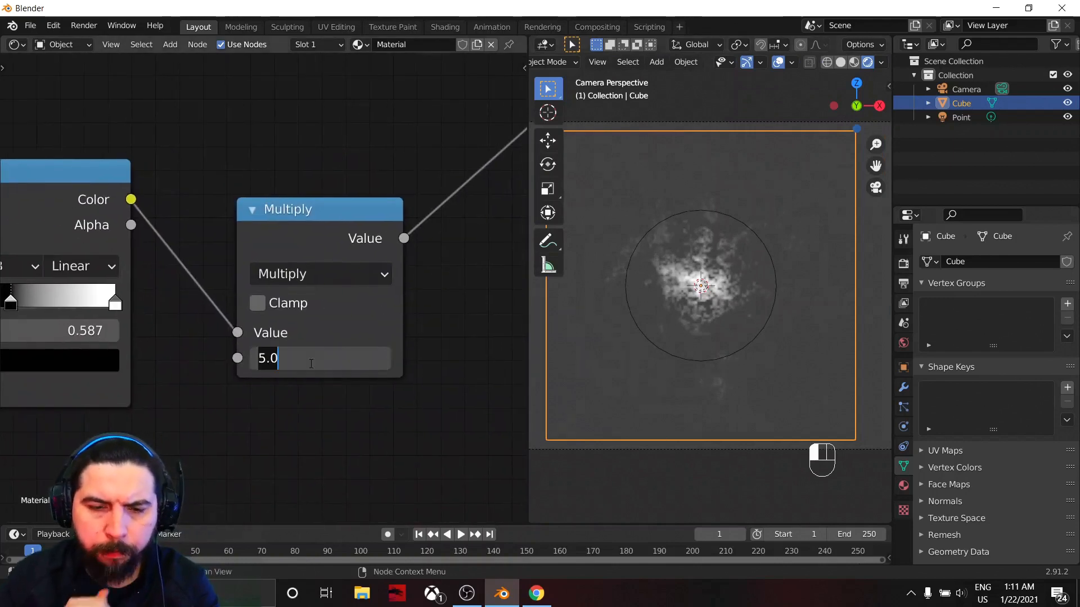
text(10)
key(Return)
click(311, 364)
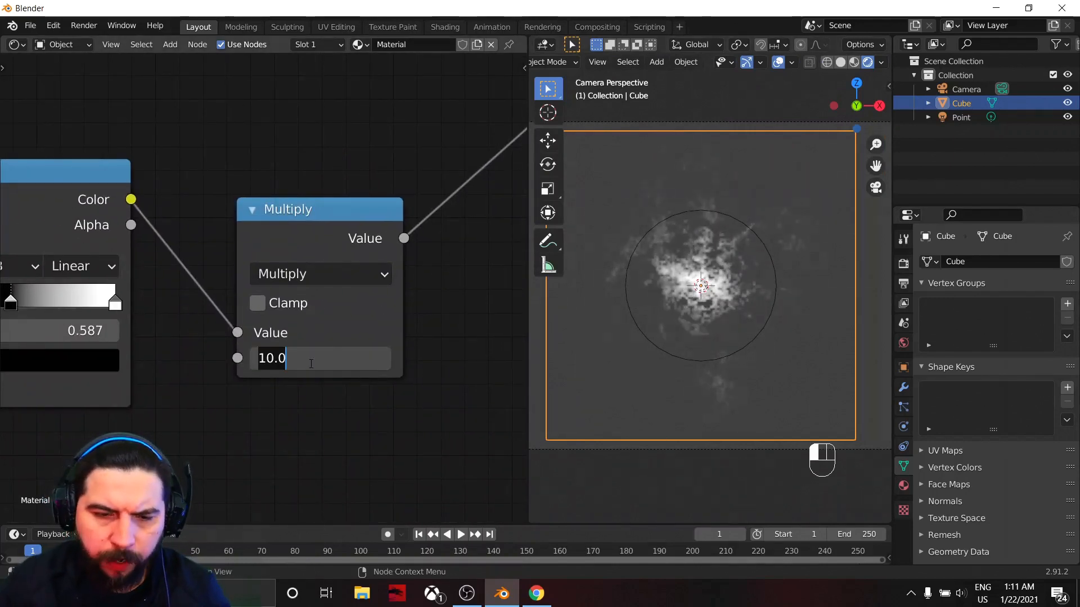
text(5)
key(Return)
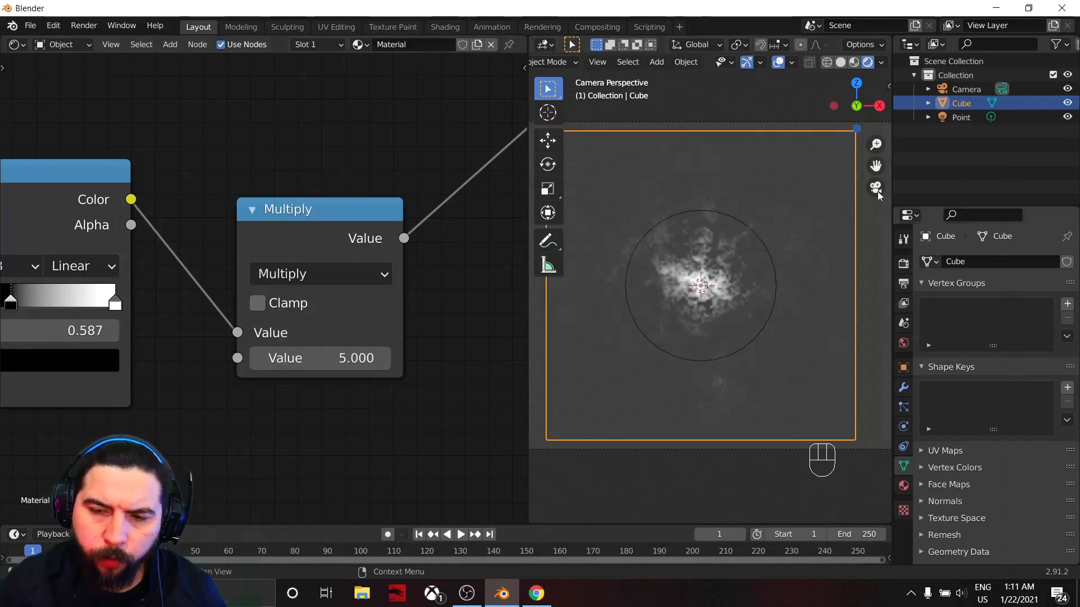
Move the Principled Volume and Material Output nodes farther from the final Multiply node to make room between them.
scroll(465, 251, down, 6)
middle_drag(465, 250, 124, 421)
scroll(224, 338, down, 5)
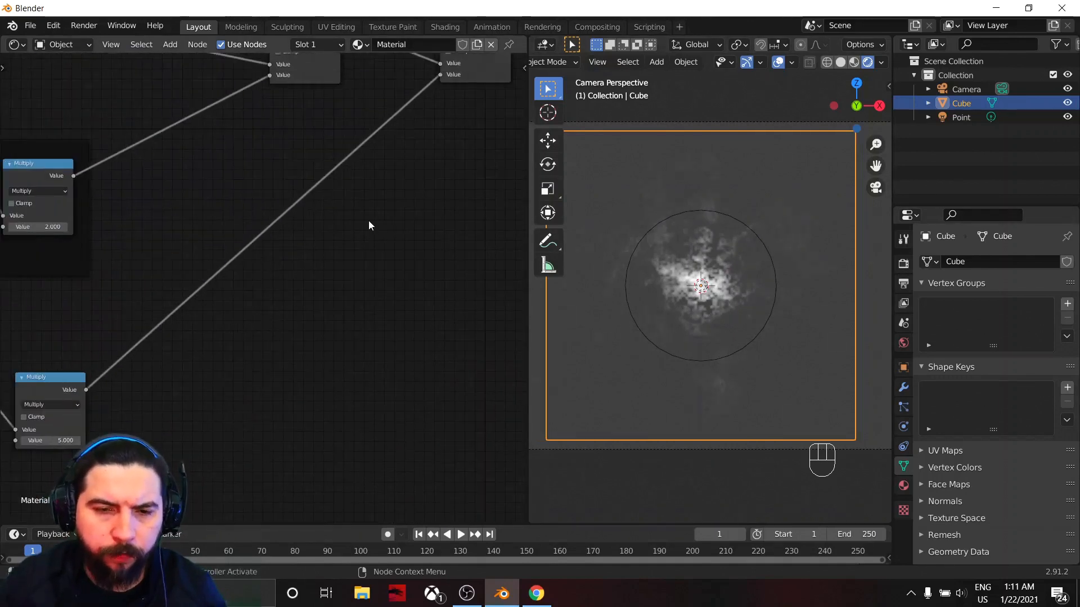
middle_drag(369, 220, 210, 336)
scroll(209, 336, down, 2)
middle_drag(339, 303, 221, 356)
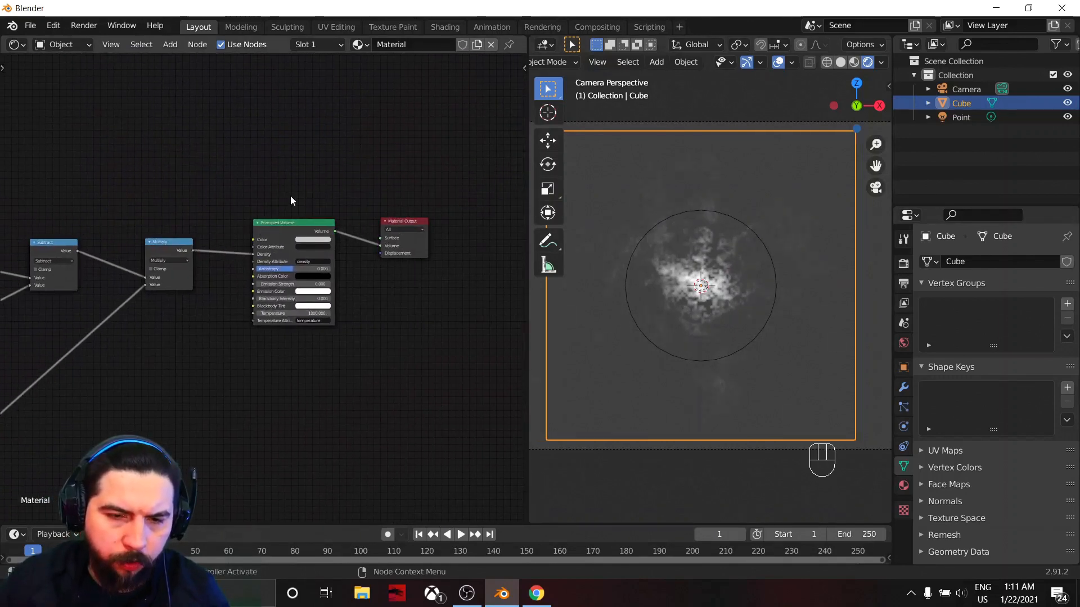
drag(290, 197, 420, 274)
drag(315, 223, 400, 221)
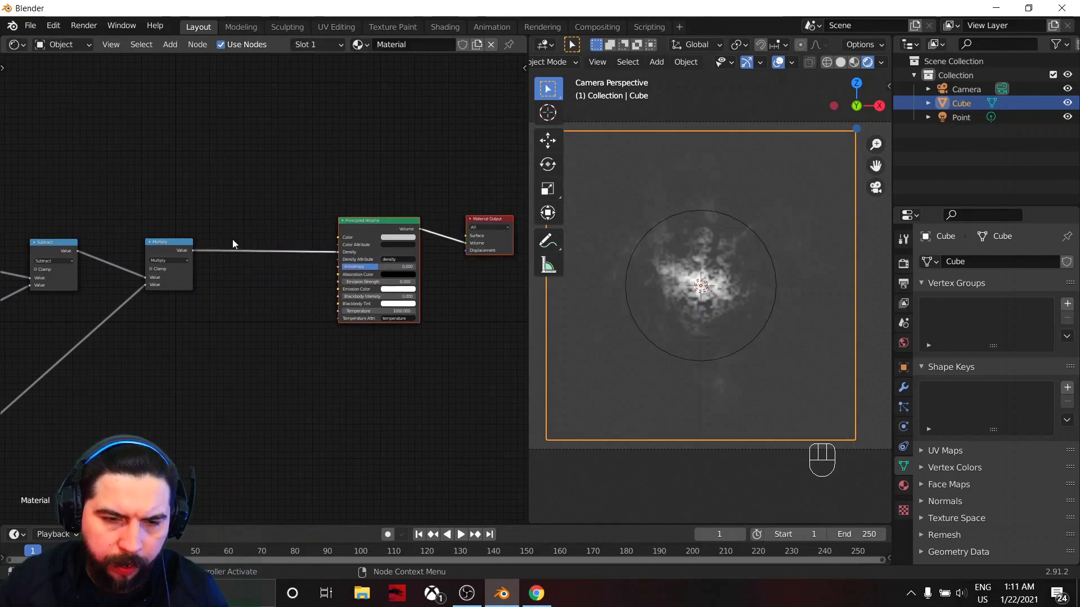
Duplicate the final Multiply node and insert the copy into the link to the Principled Volume's density.
click(174, 243)
key(shift+d)
click(301, 246)
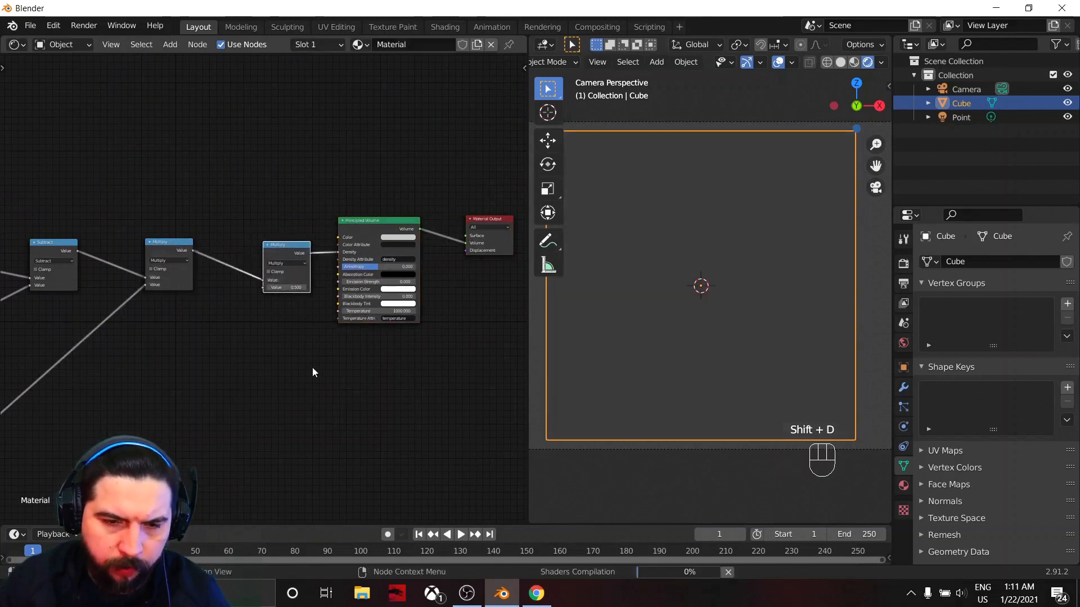
Set the inserted Multiply node's value to 5 and inspect the denser cloud up close.
scroll(288, 313, up, 2)
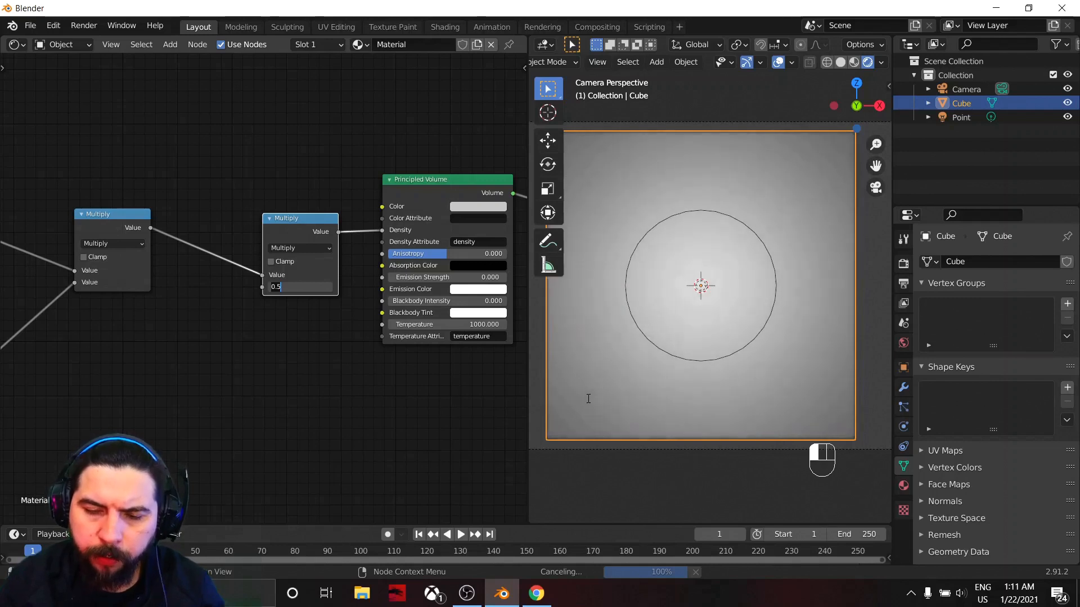
text(5)
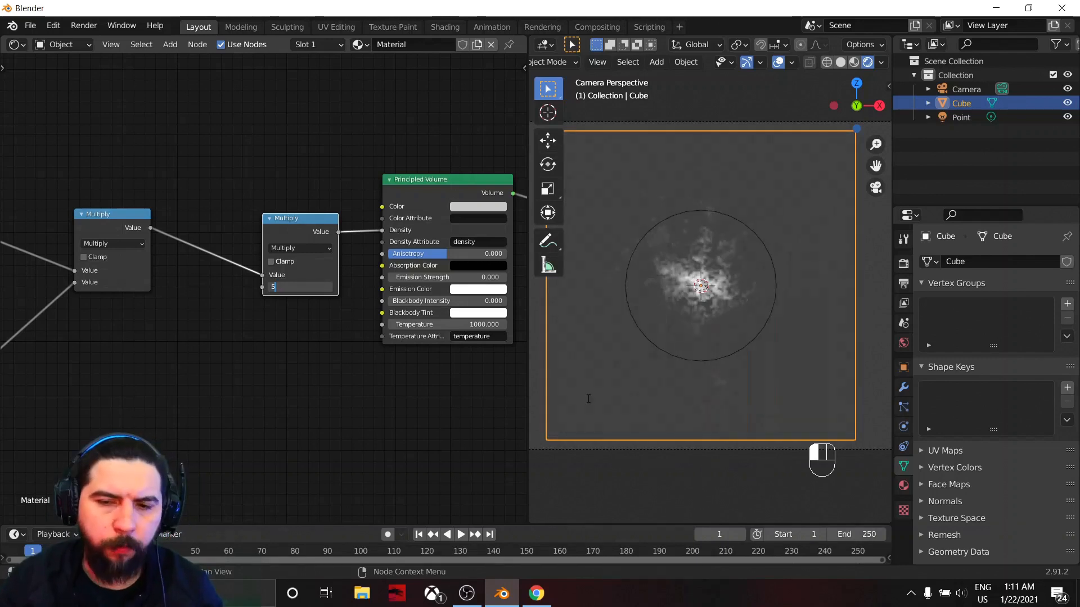
key(Return)
scroll(590, 400, up, 5)
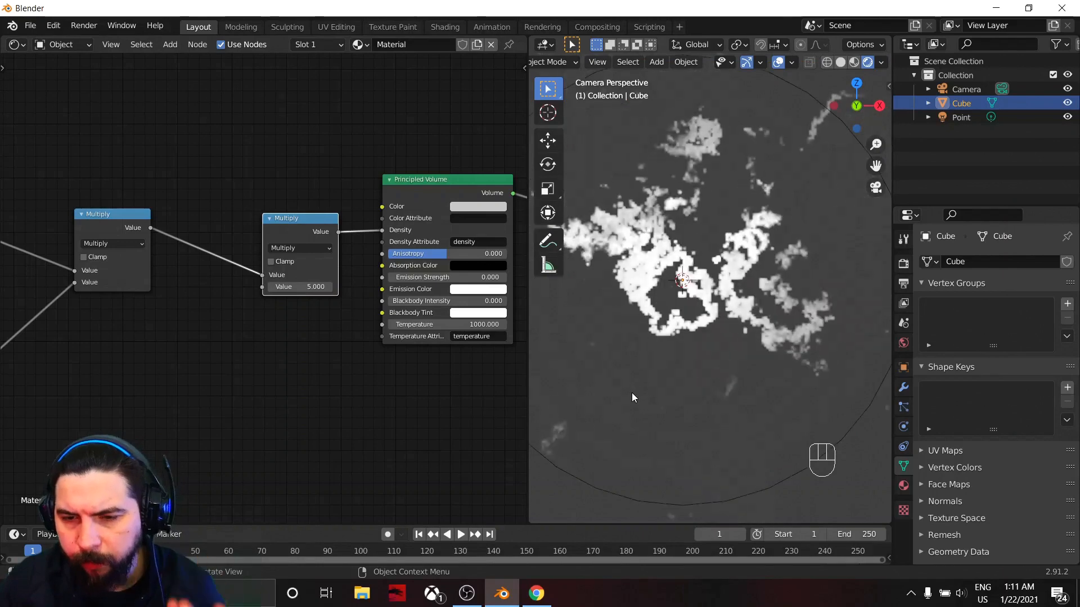
scroll(677, 393, up, 1)
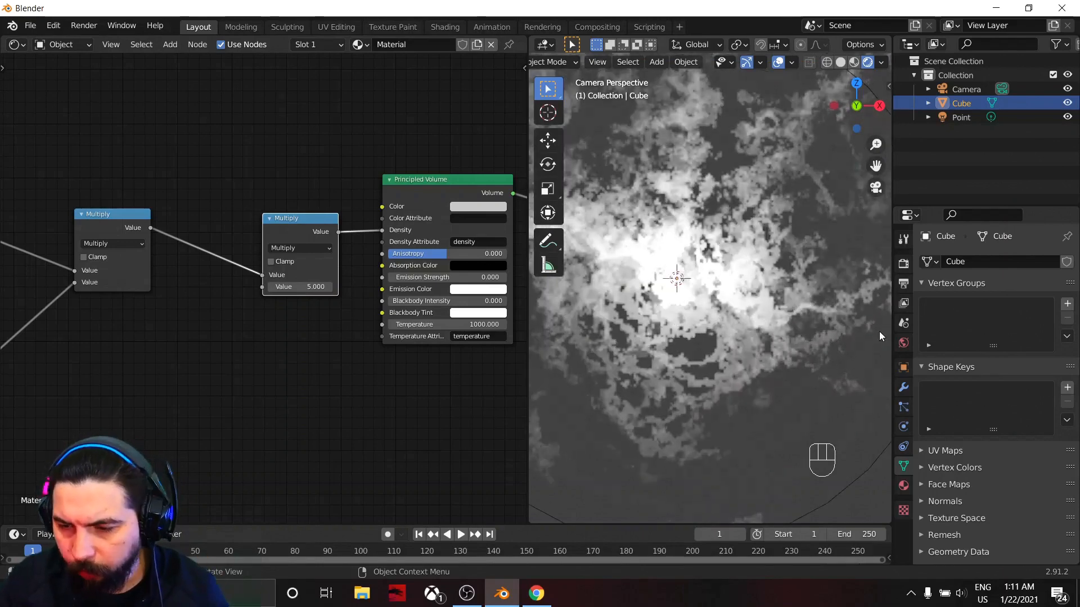
Set the Eevee volumetrics tile size to 2 px in the render settings and inspect the refined cloud.
click(906, 264)
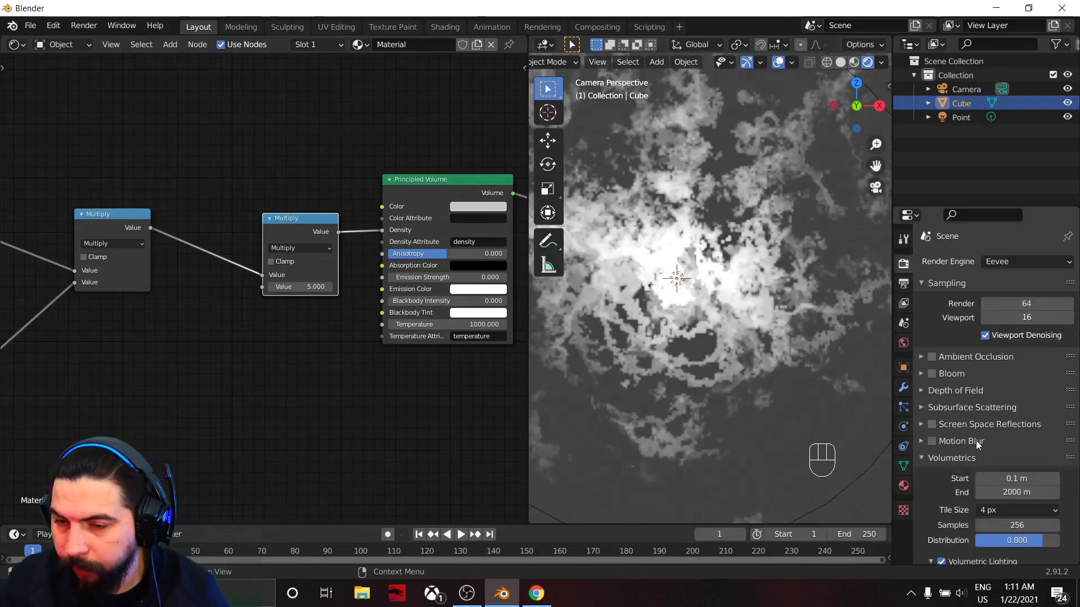
key(Return)
click(1003, 512)
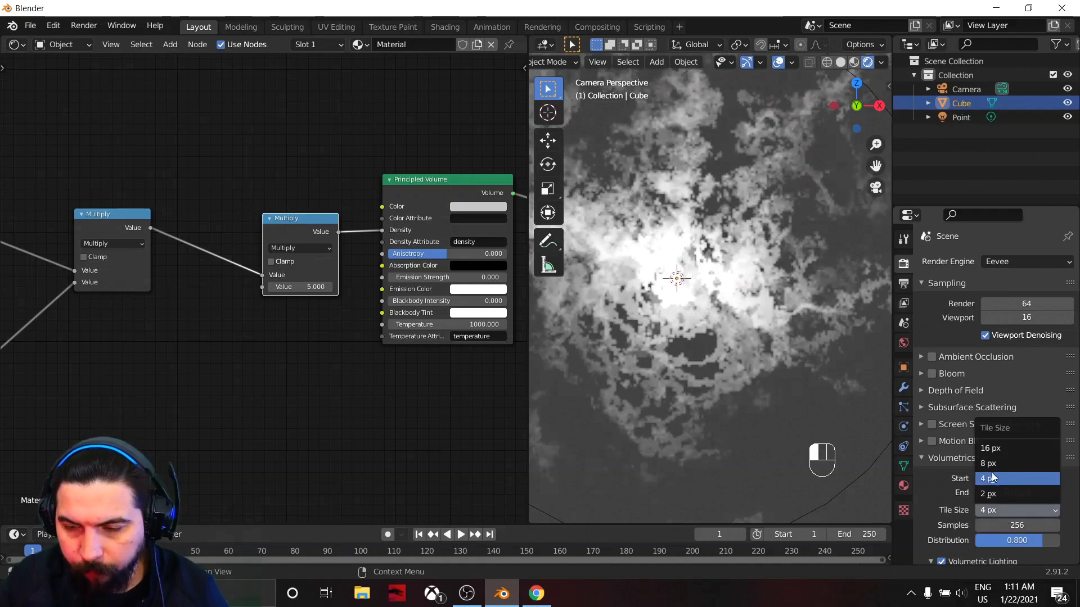
click(990, 493)
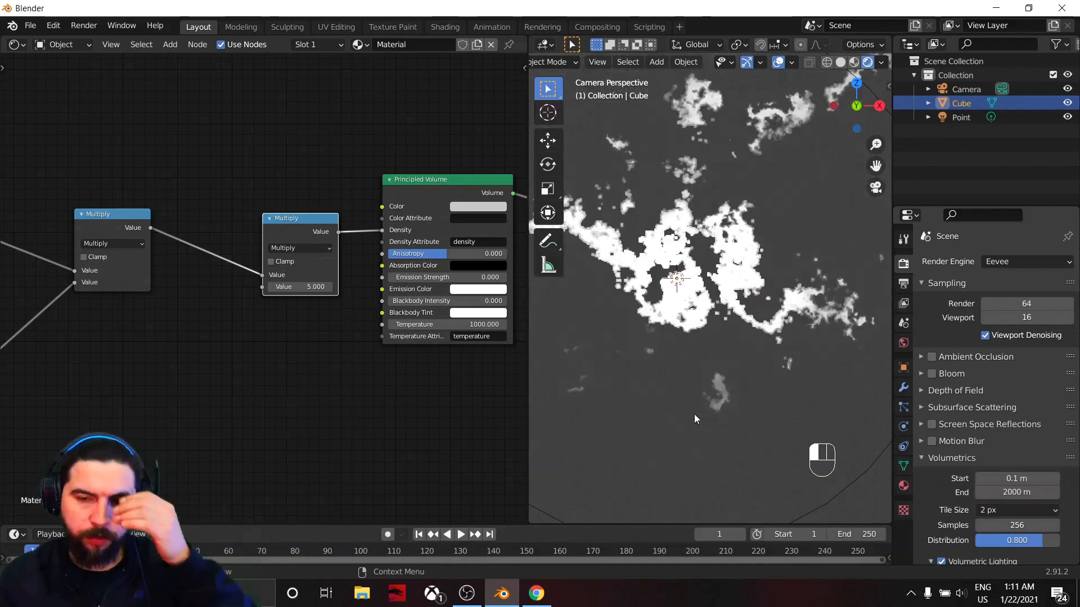
scroll(696, 403, down, 3)
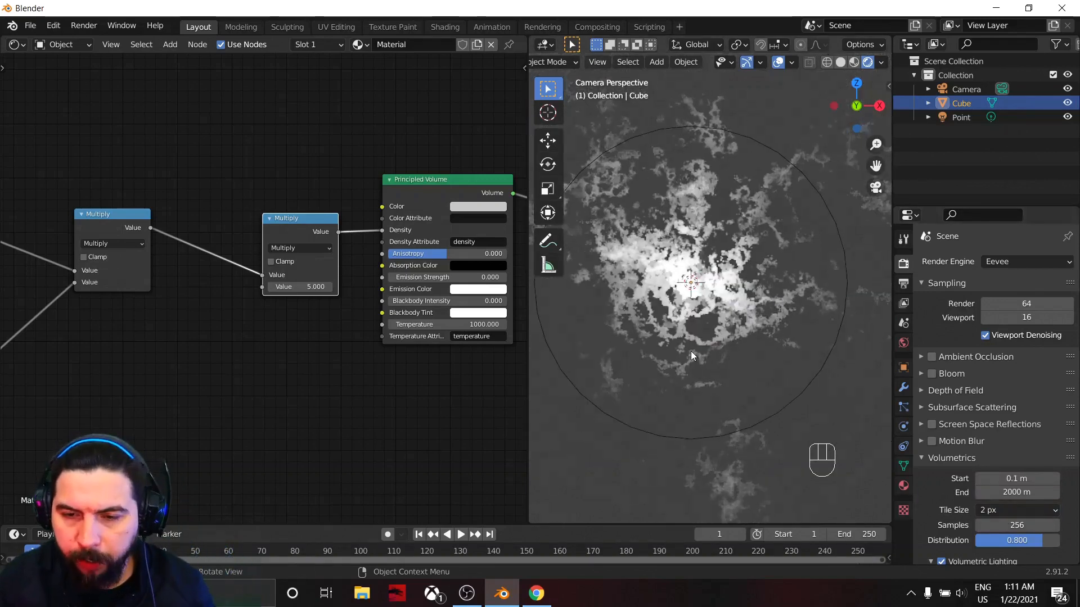
scroll(673, 342, down, 2)
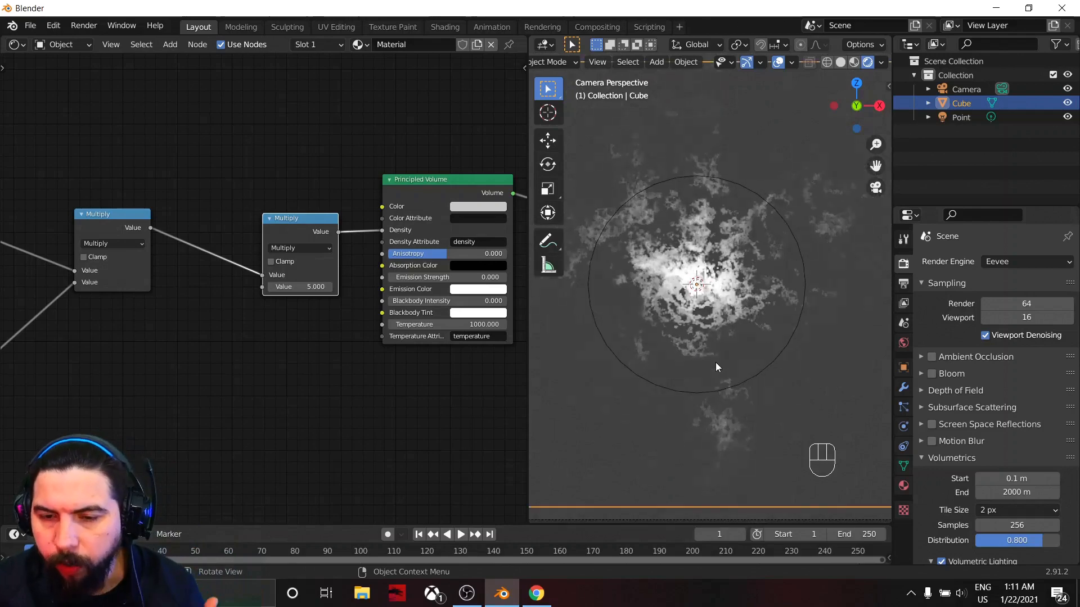
scroll(716, 360, up, 3)
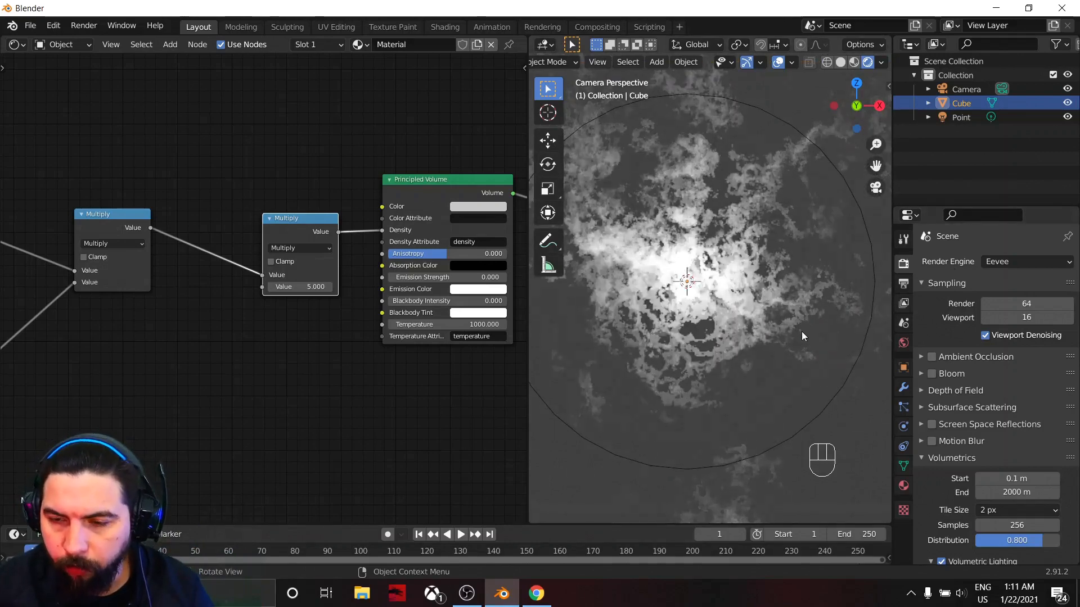
scroll(700, 365, down, 4)
scroll(203, 447, down, 2)
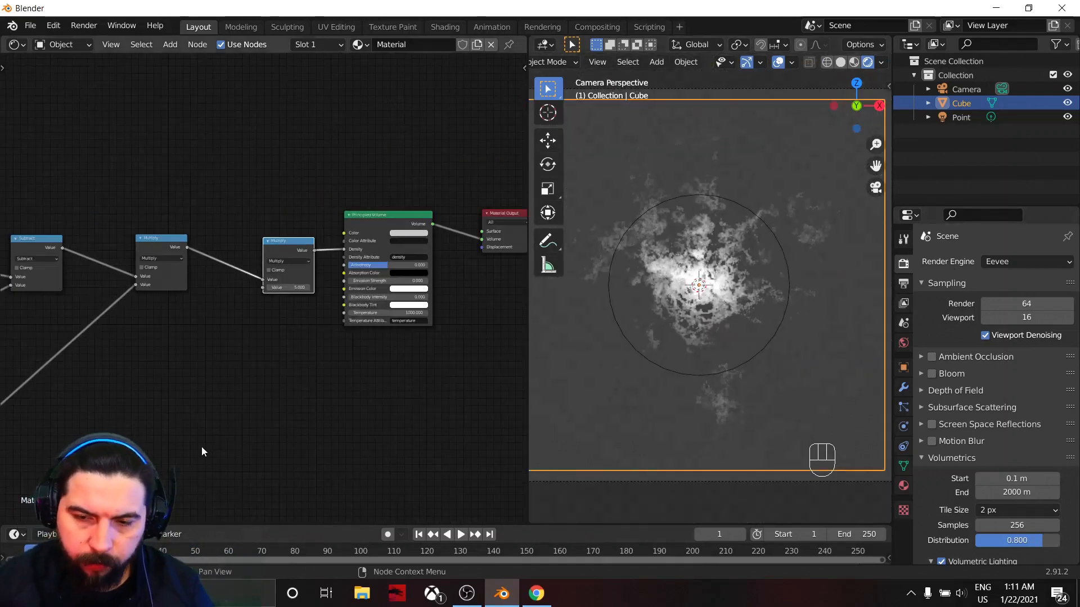
Try moving the Nebula Edge Structure ColorRamp's black stop closer to the middle and its white stop to position 1.000.
middle_drag(202, 447, 299, 456)
scroll(298, 450, down, 3)
scroll(735, 370, down, 4)
click(701, 400)
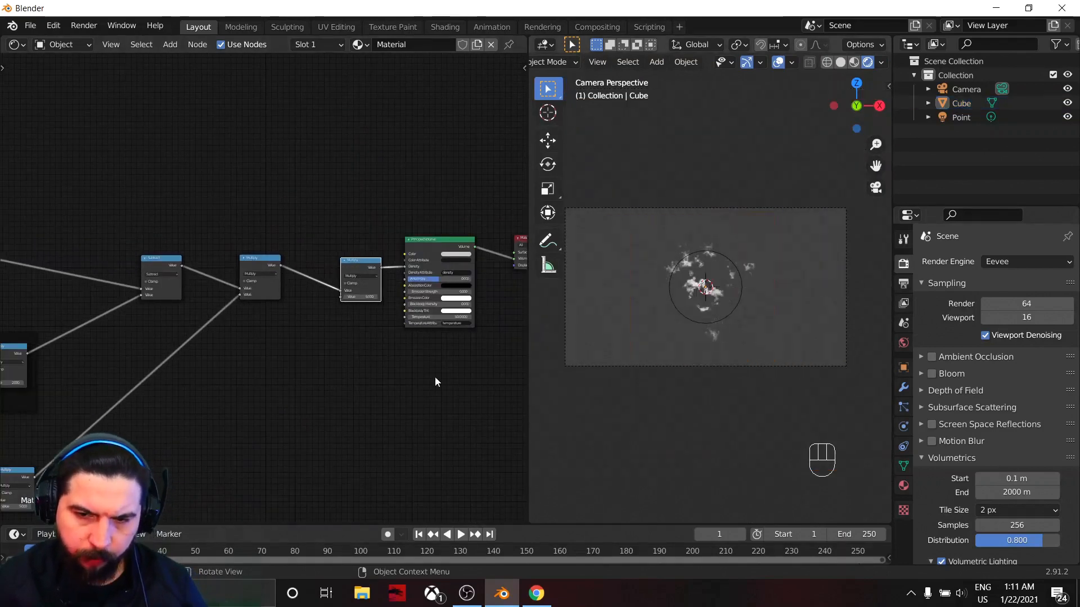
scroll(190, 420, down, 2)
middle_drag(190, 420, 482, 353)
scroll(482, 353, up, 8)
scroll(279, 362, up, 3)
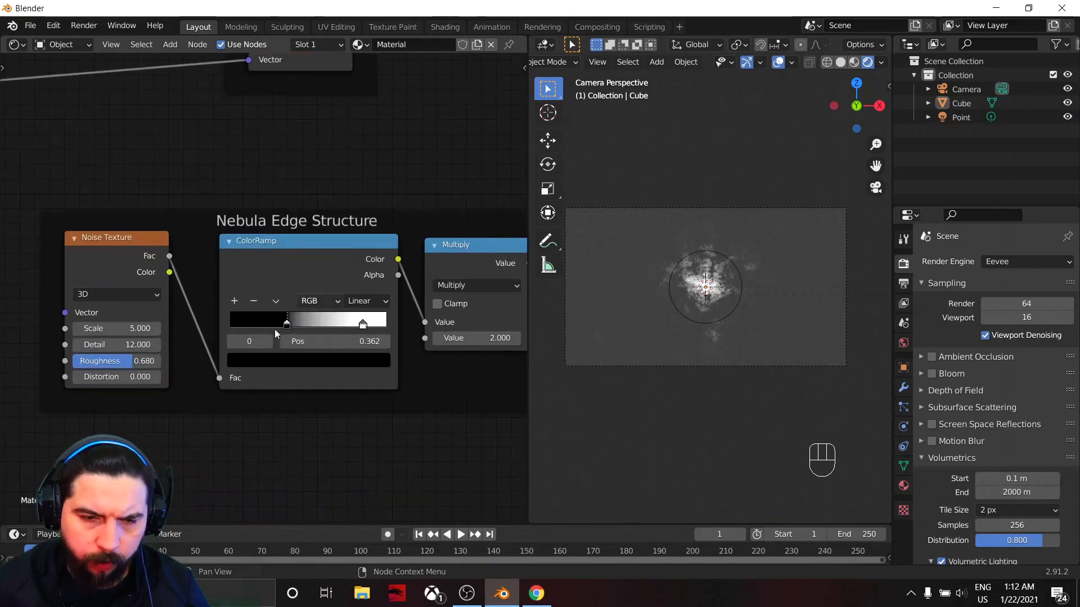
scroll(739, 286, up, 4)
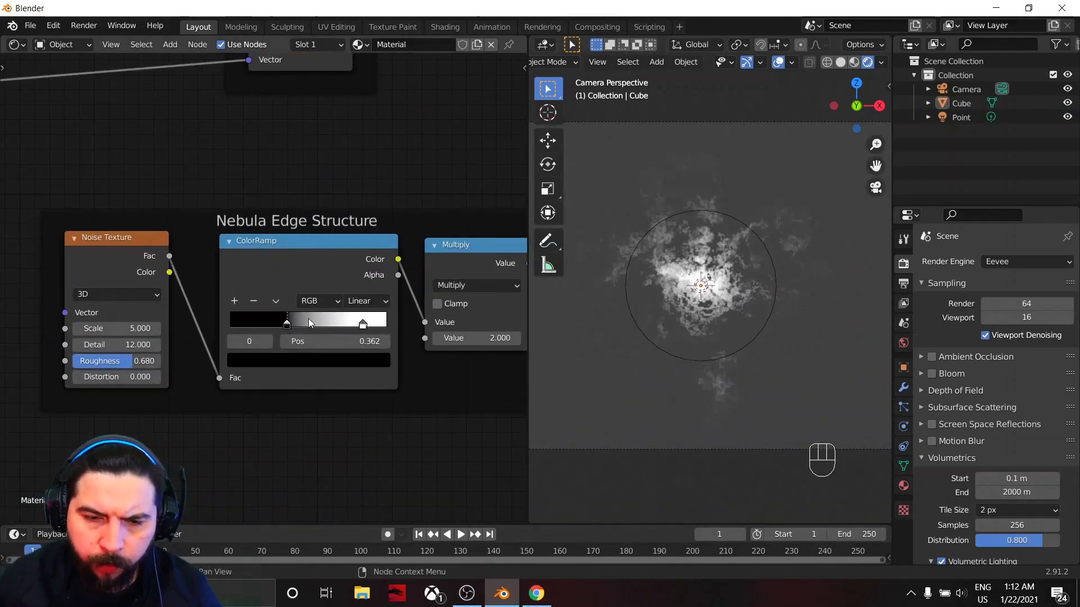
drag(286, 325, 416, 328)
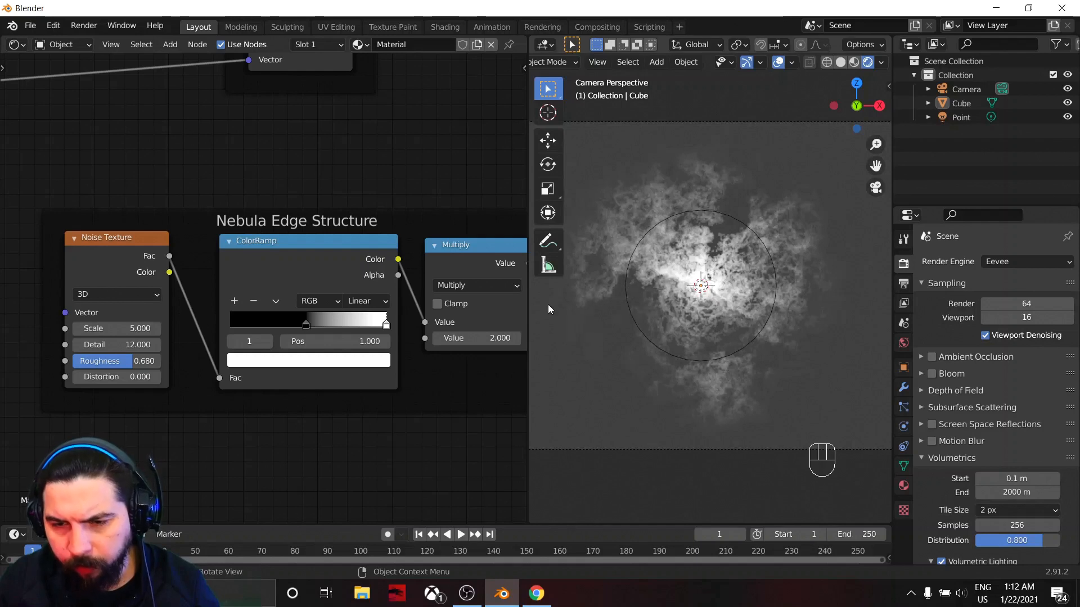
scroll(698, 301, down, 2)
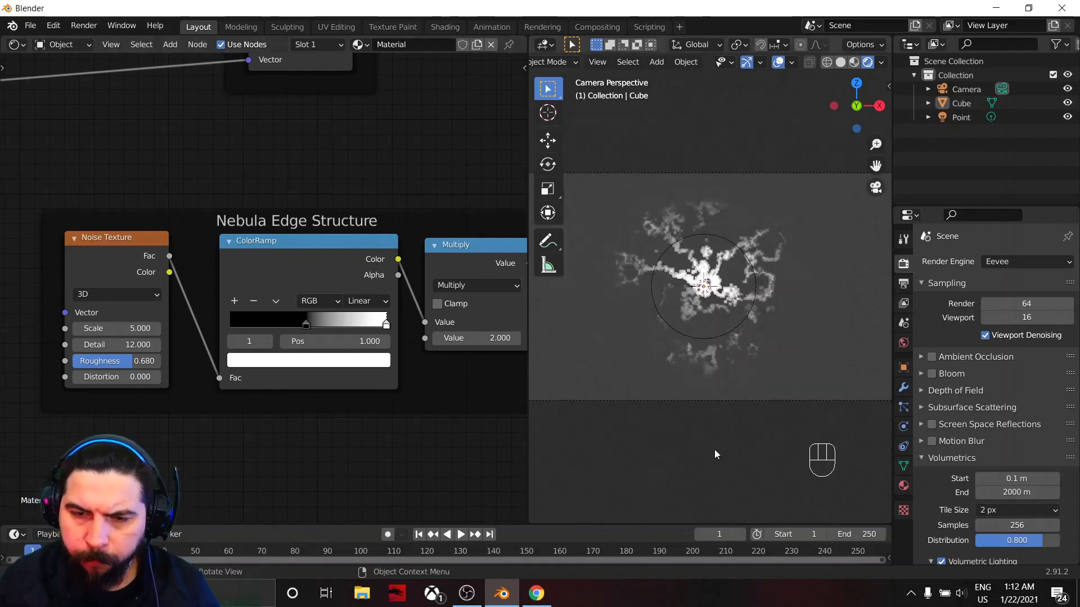
scroll(744, 448, down, 2)
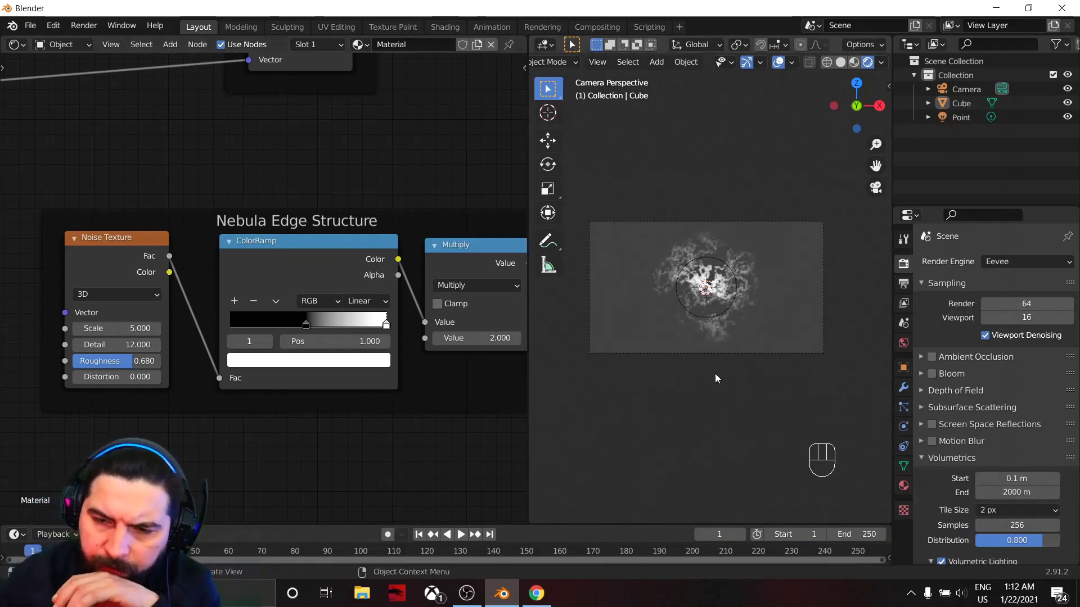
scroll(714, 375, up, 2)
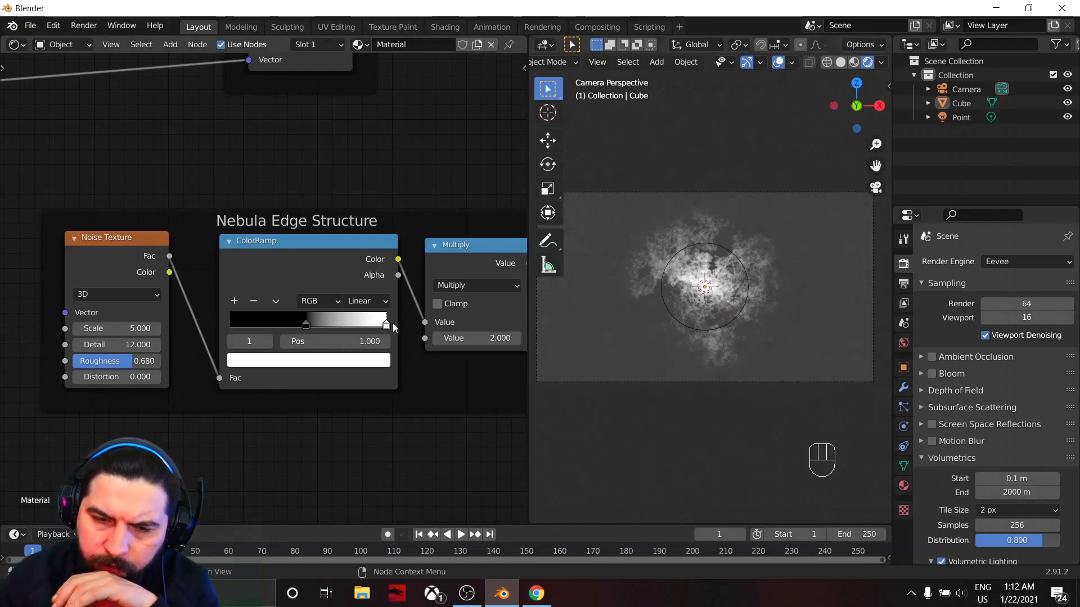
Set the Nebula Edge Structure ColorRamp's black stop to position 0.428 and its white stop to 0.833.
drag(380, 330, 434, 326)
scroll(795, 432, up, 3)
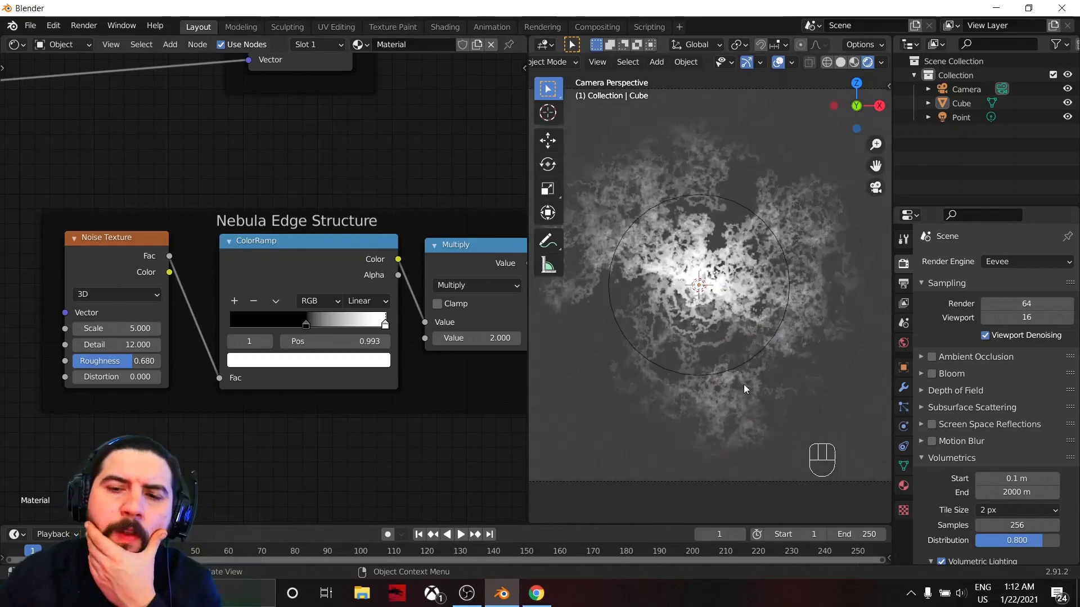
scroll(606, 295, down, 2)
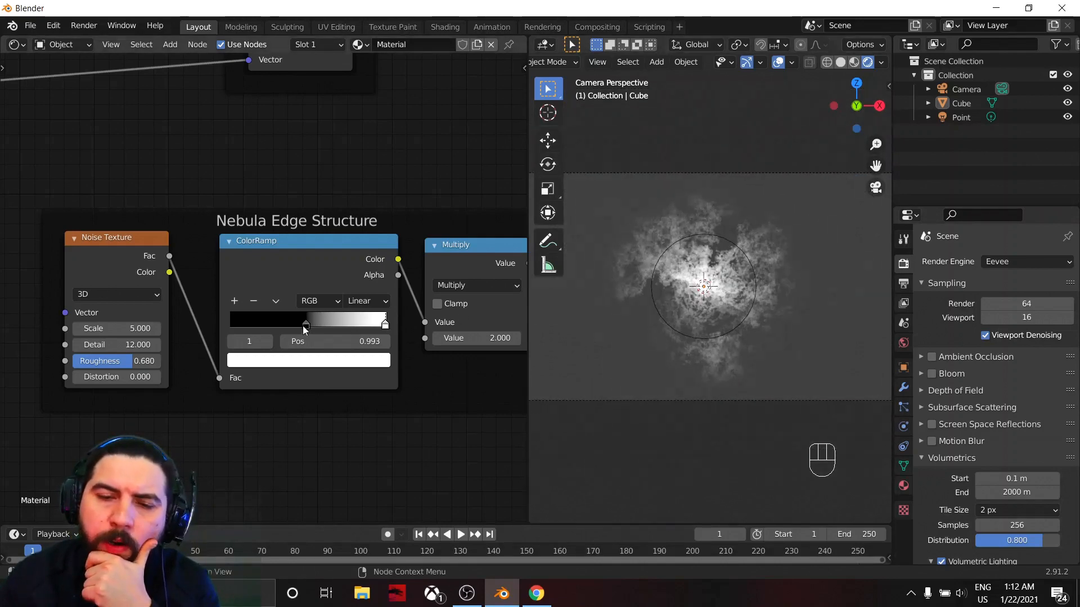
mouse_move(306, 325)
mouse_down()
mouse_move(290, 330)
mouse_move(299, 334)
mouse_up()
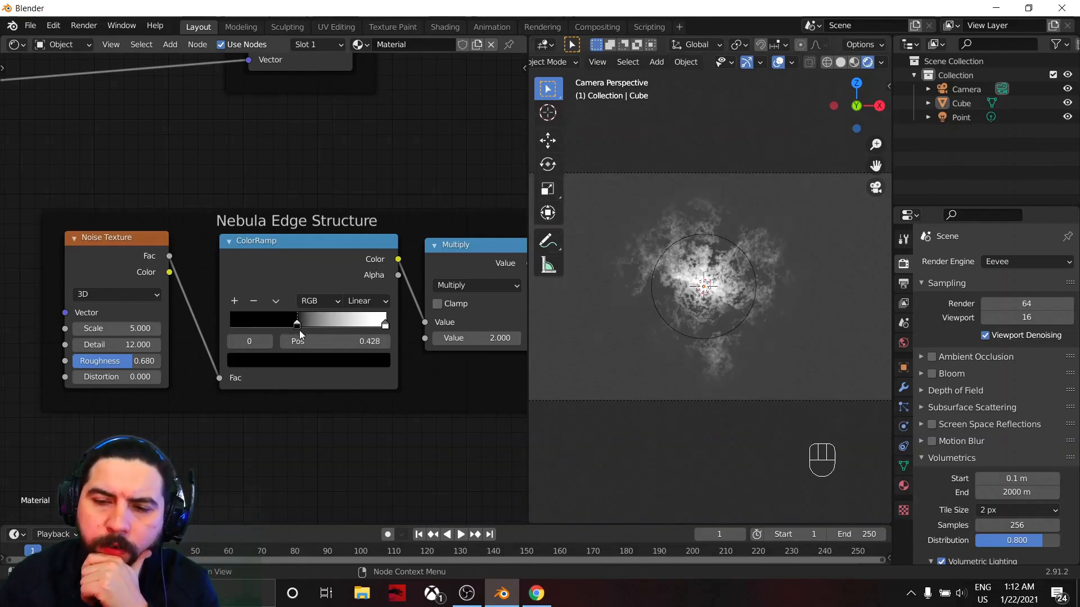
drag(385, 325, 360, 334)
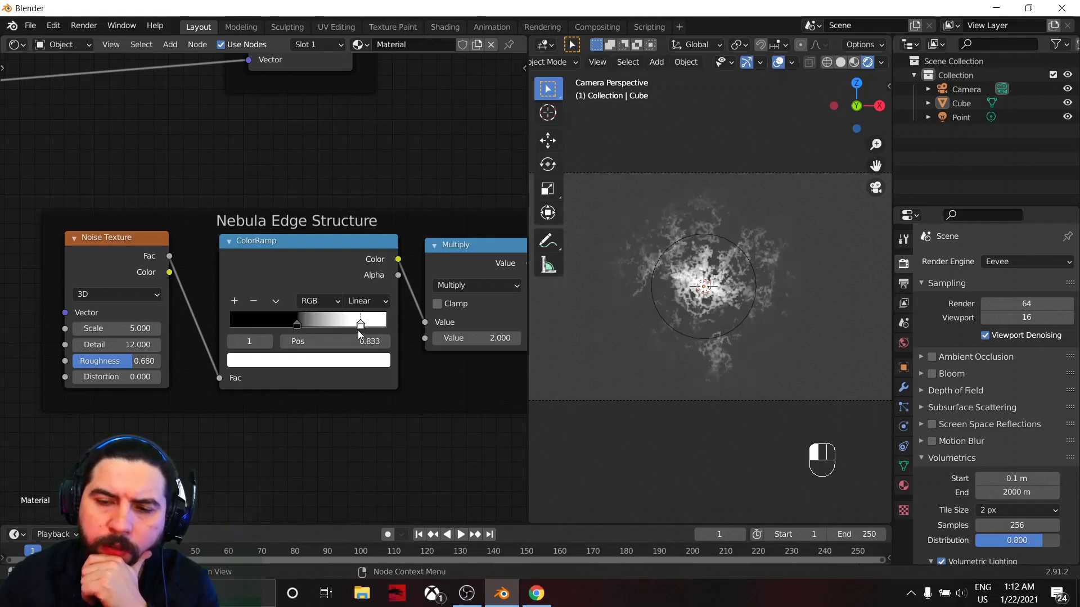
scroll(742, 414, up, 2)
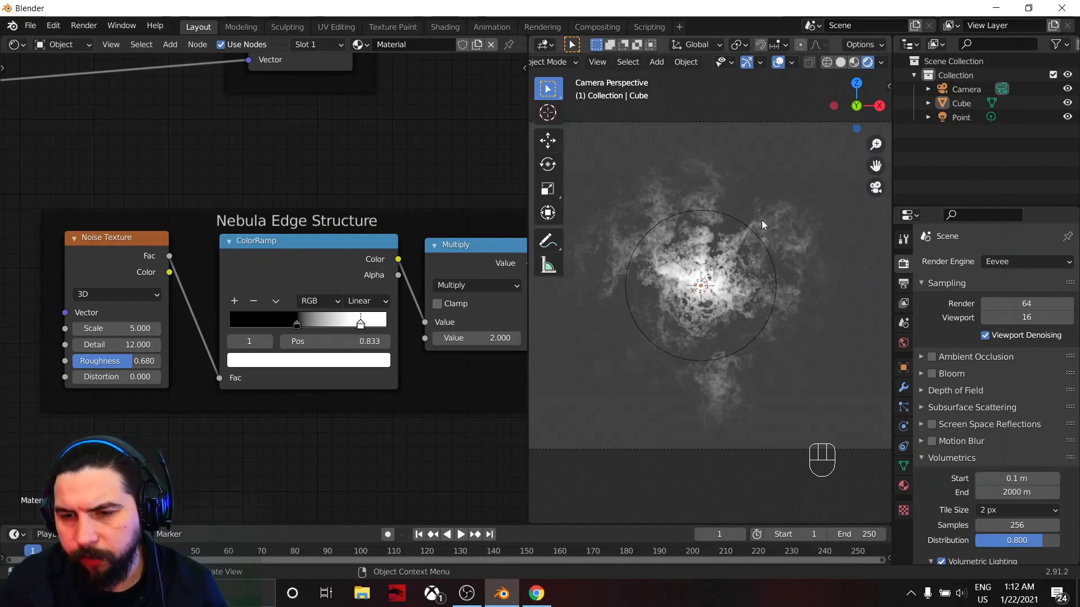
scroll(761, 225, down, 2)
scroll(373, 448, up, 1)
Add a Frame node and place the lower branch's noise textures, Mapping, ColorRamp and Multiply nodes inside it.
middle_drag(345, 454, 333, 228)
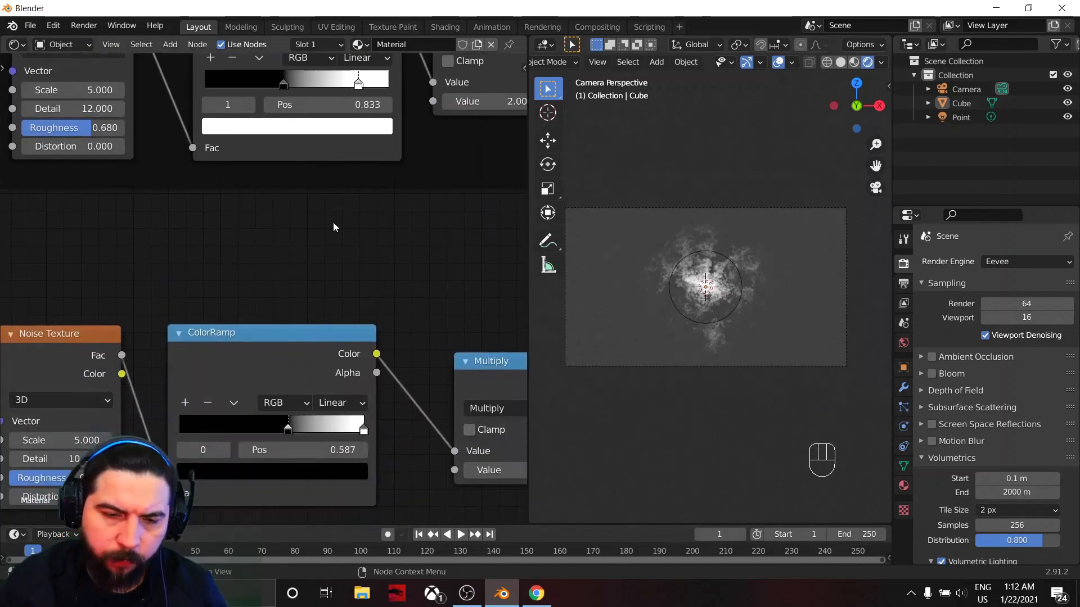
scroll(338, 281, down, 3)
middle_drag(414, 409, 508, 339)
key(shift+a)
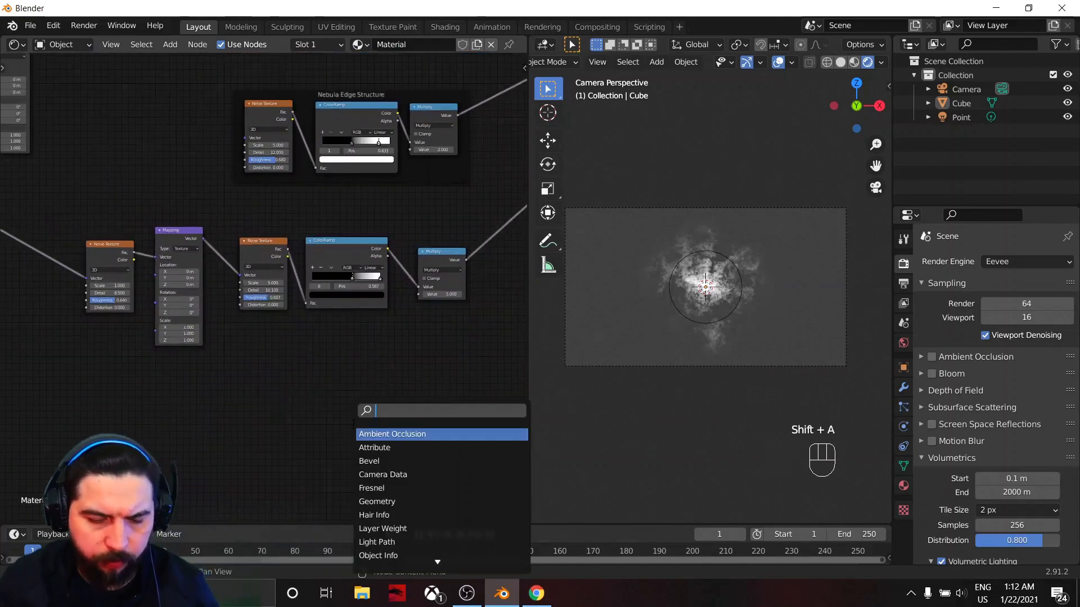
key(Return)
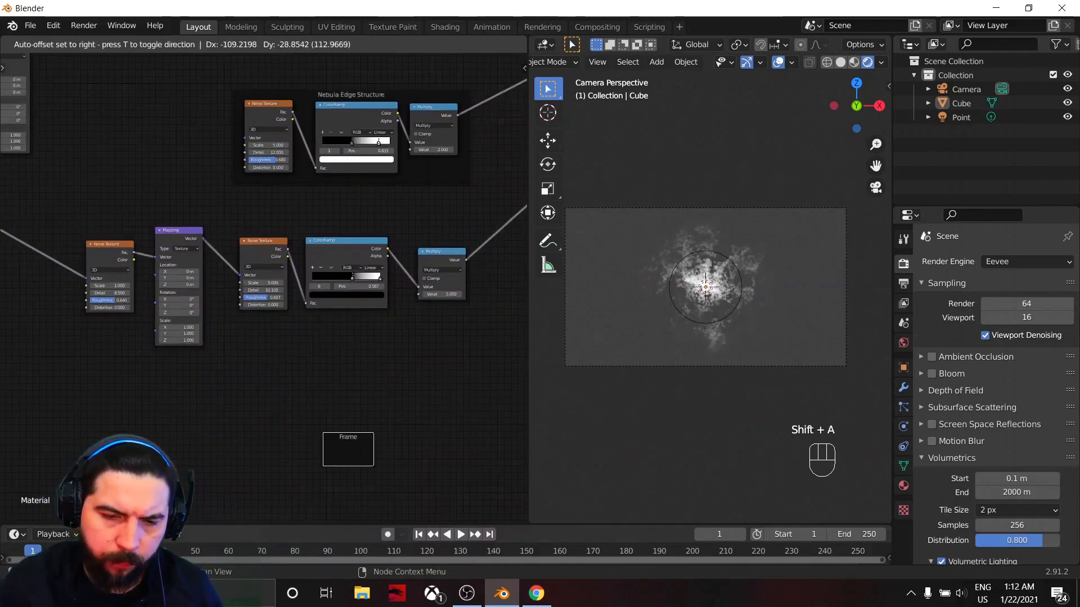
click(321, 381)
drag(108, 228, 461, 321)
drag(357, 260, 347, 395)
drag(396, 361, 425, 235)
Label the new frame around the lower node branch "Main Nebula Text".
key(F2)
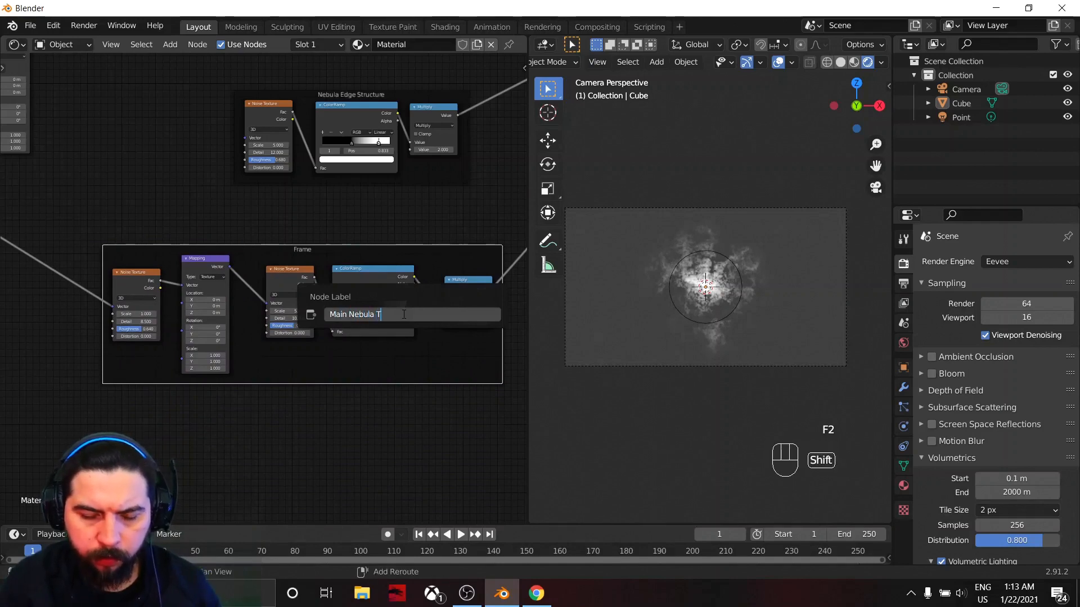
text(Main Nebula Text)
key(Return)
Duplicate the Multiply node that joins the two branches, place the copy above, and feed the original's output into its first value.
key(Home)
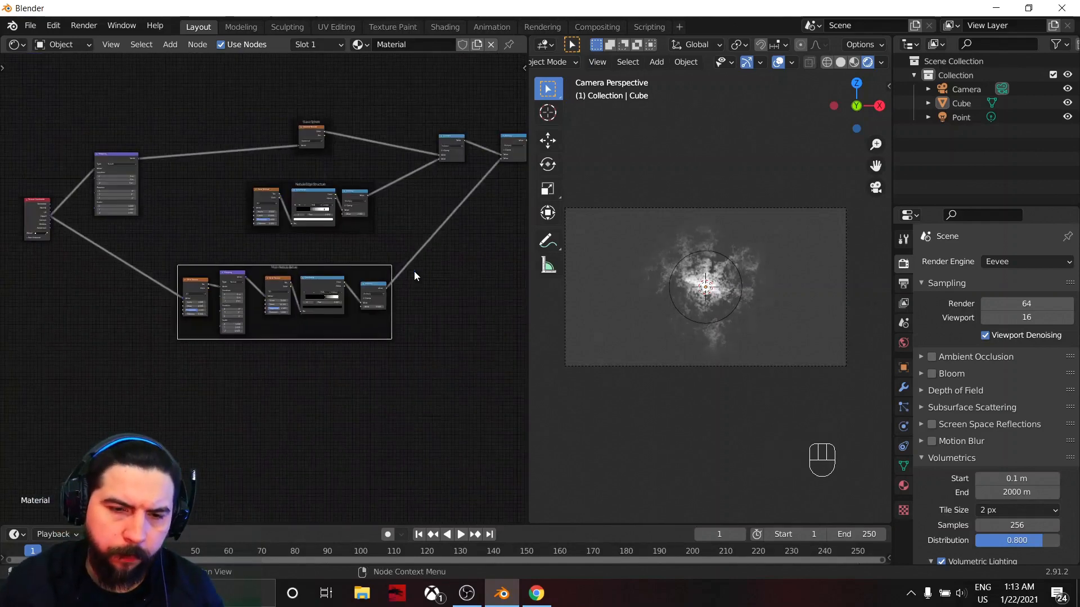
middle_drag(465, 290, 222, 284)
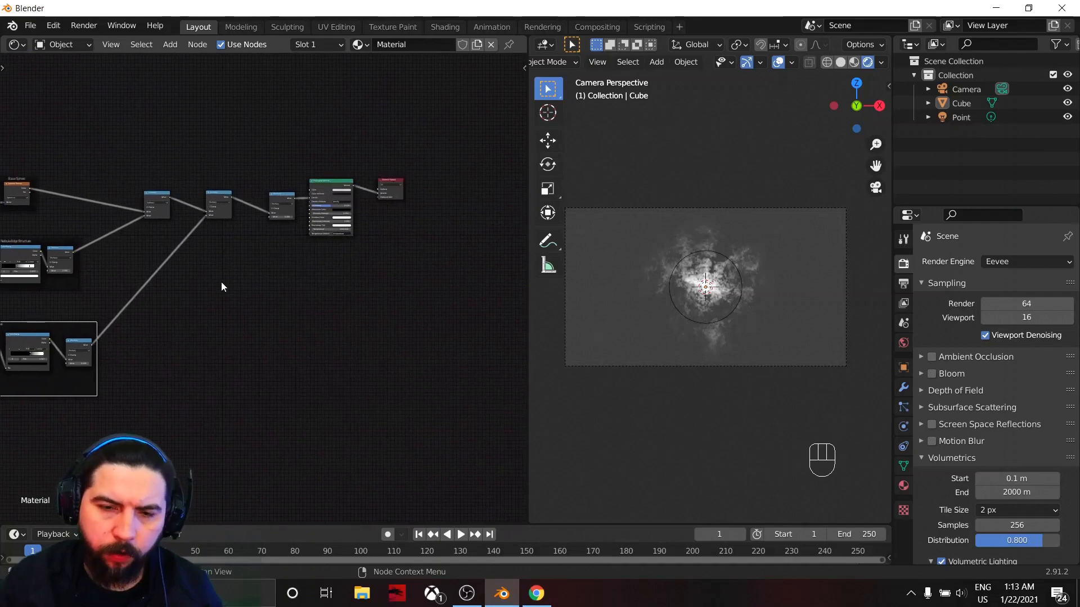
scroll(222, 284, up, 2)
scroll(281, 306, up, 2)
middle_drag(315, 375, 298, 397)
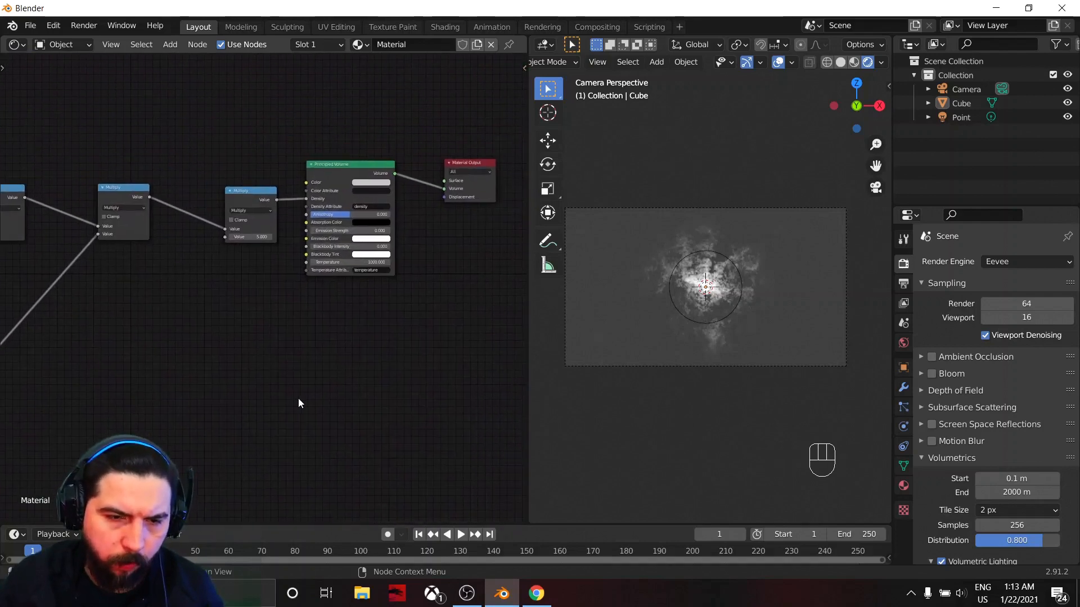
middle_drag(271, 302, 275, 385)
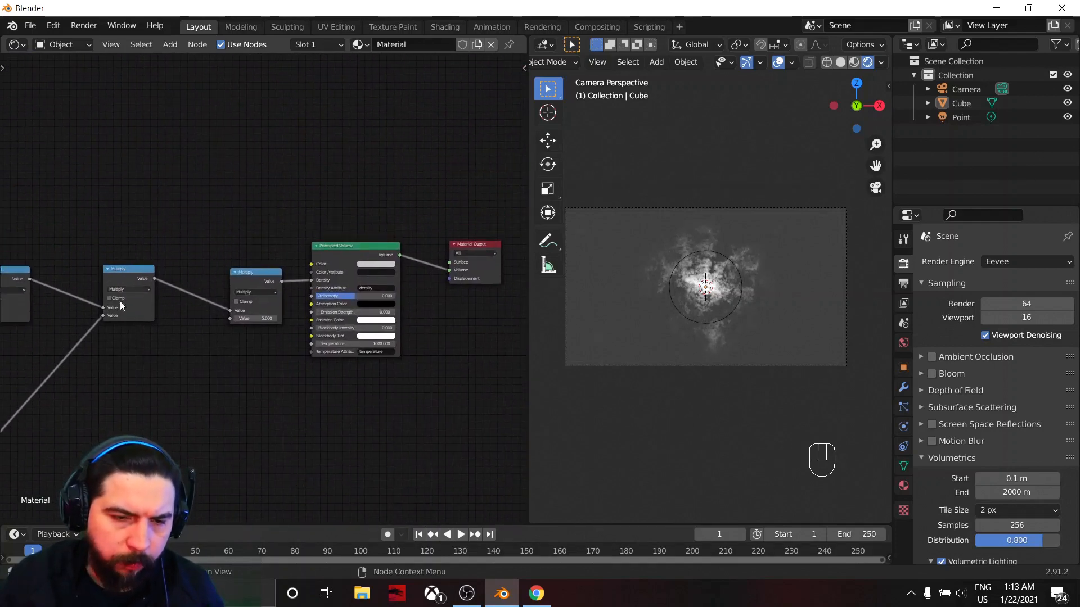
key(shift+d)
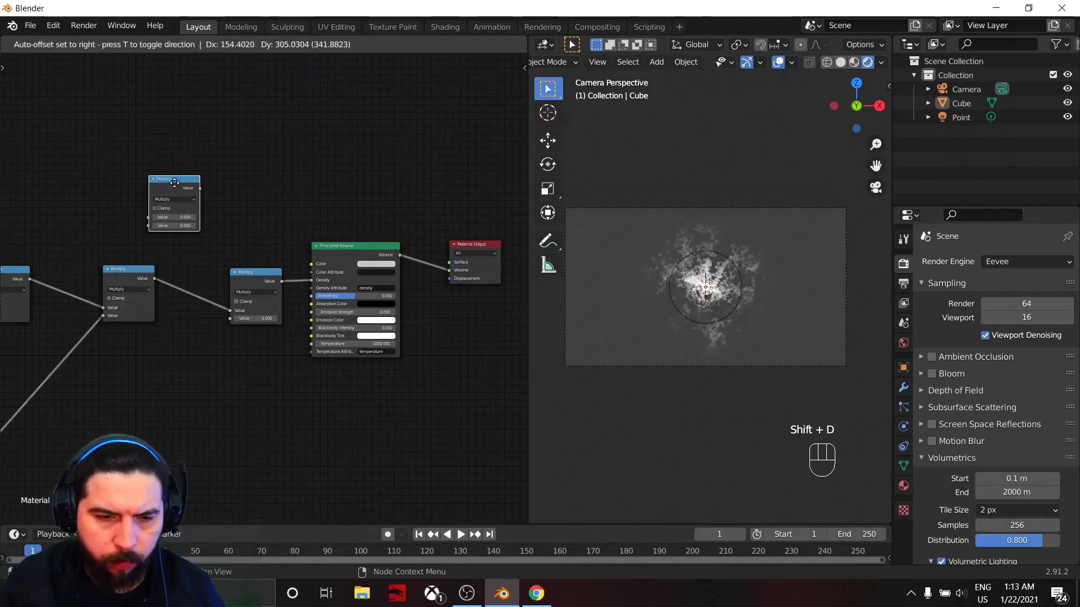
click(200, 164)
mouse_move(153, 269)
mouse_down()
mouse_move(194, 236)
mouse_move(145, 225)
mouse_move(133, 249)
mouse_move(139, 280)
mouse_up()
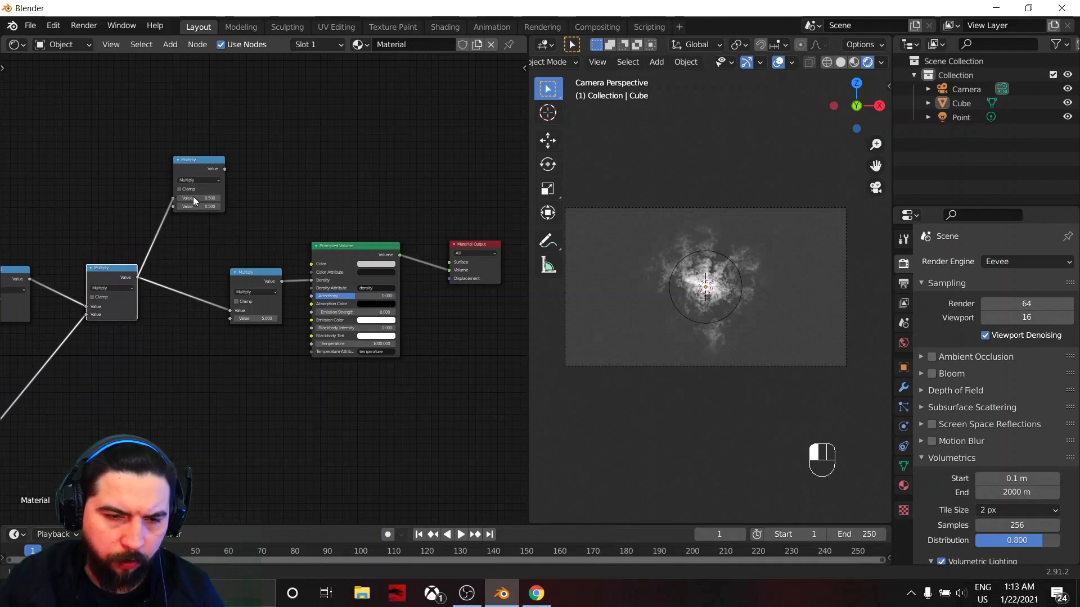
drag(193, 197, 194, 197)
Add a ColorRamp node beside the duplicated Multiply node and connect the Multiply's value to its Fac input.
middle_drag(345, 185, 316, 239)
scroll(279, 238, down, 2)
click(273, 237)
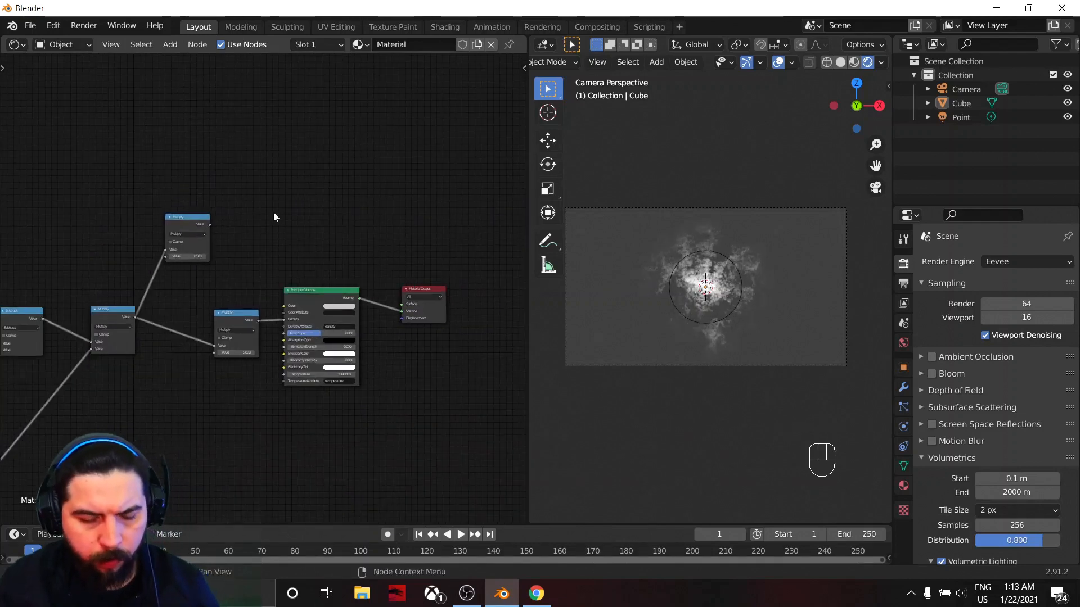
key(shift+a)
click(274, 216)
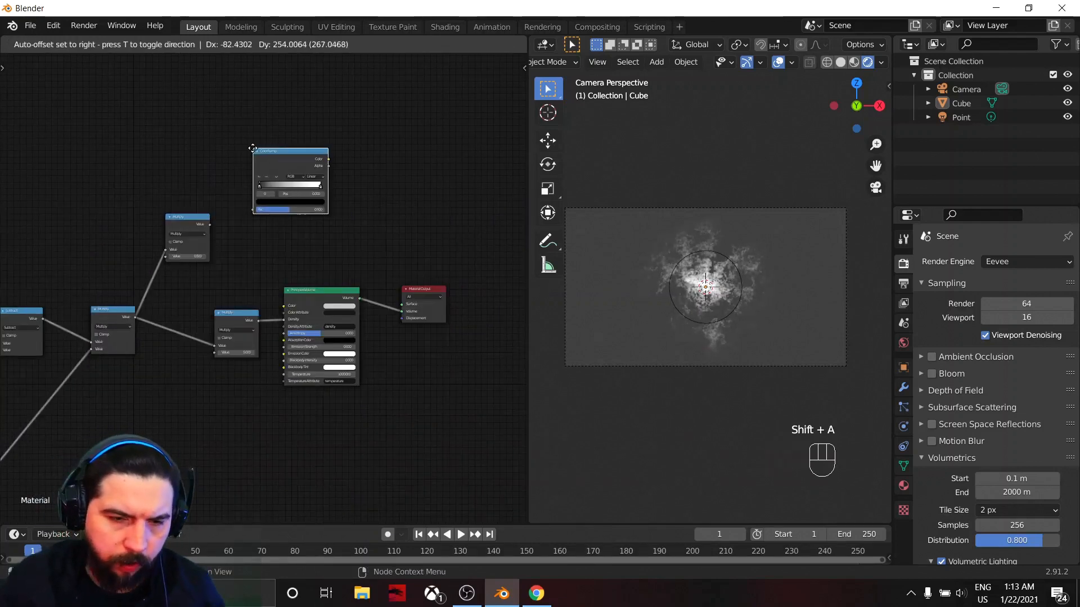
click(253, 148)
drag(187, 221, 192, 172)
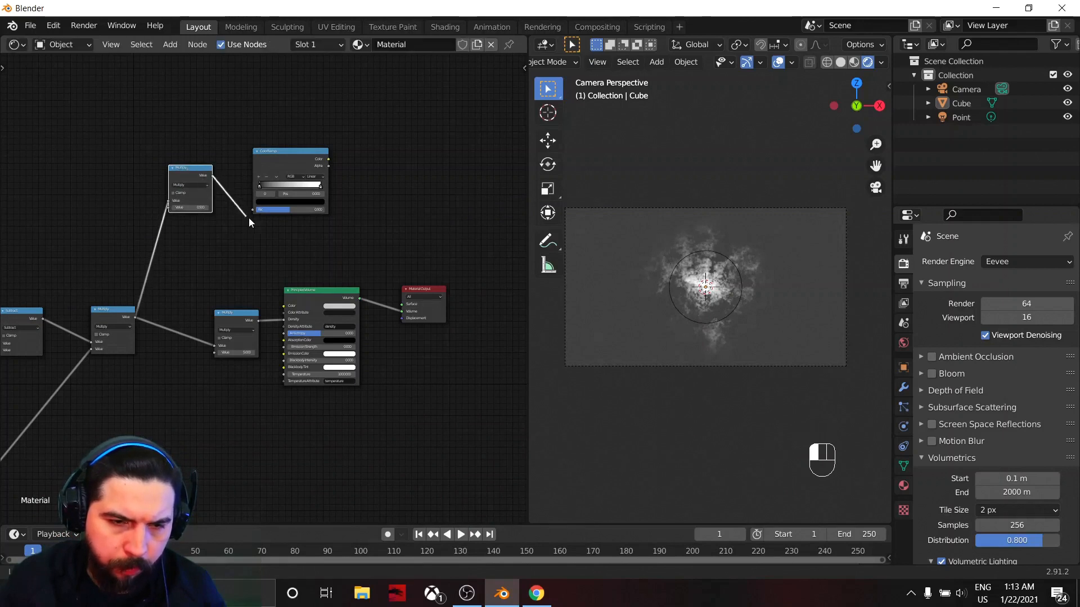
Move the Principled Volume and Material Output nodes farther along and connect the new ColorRamp's color to the volume's Color input.
middle_drag(279, 229, 186, 237)
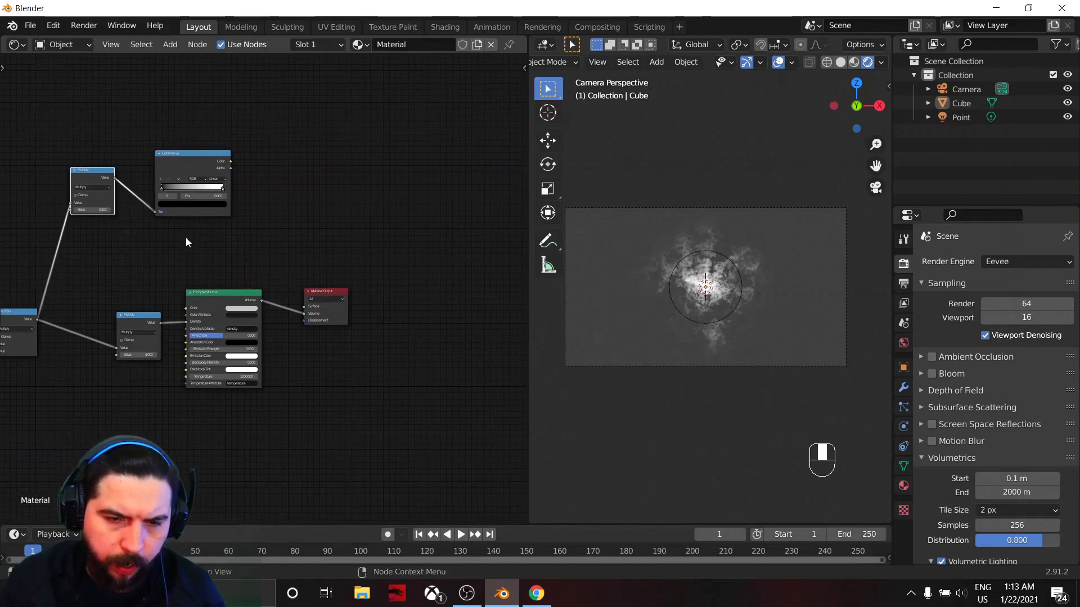
drag(219, 266, 362, 324)
mouse_move(231, 292)
mouse_down()
mouse_move(317, 291)
mouse_move(240, 275)
mouse_up()
drag(213, 221, 364, 337)
drag(242, 279, 361, 257)
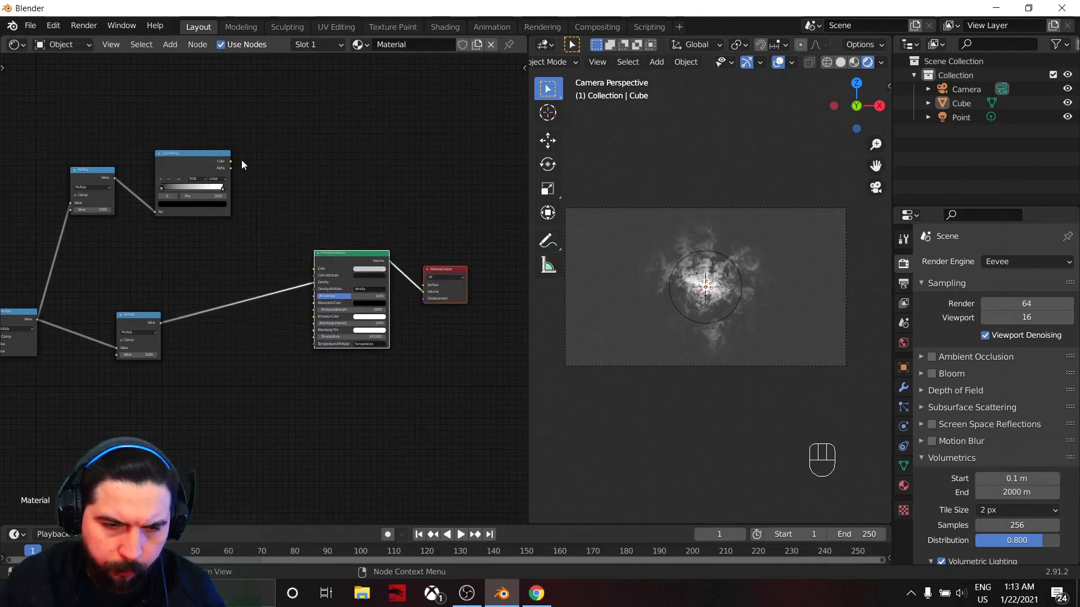
drag(231, 162, 286, 224)
drag(316, 273, 314, 270)
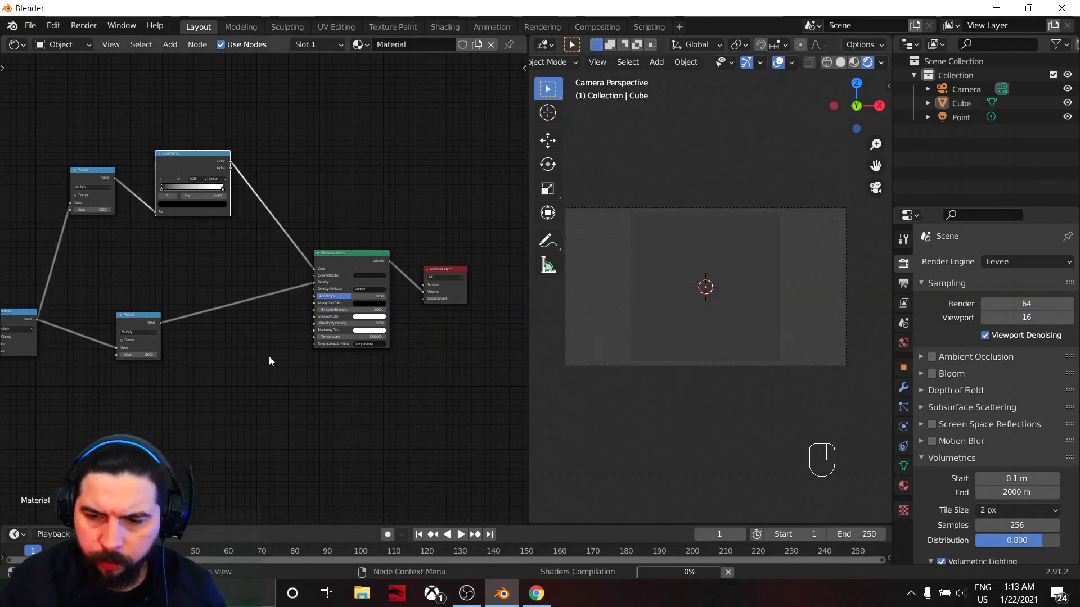
Set the second value of both the ColorRamp's Multiply node and the density Multiply node to 5.
scroll(262, 286, up, 1)
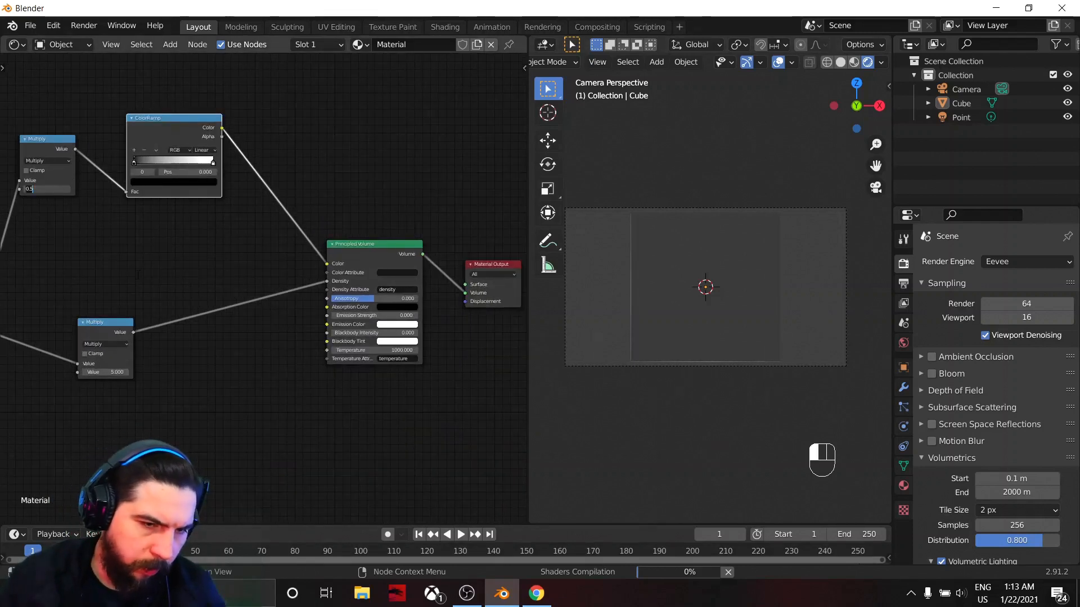
text(5)
key(Return)
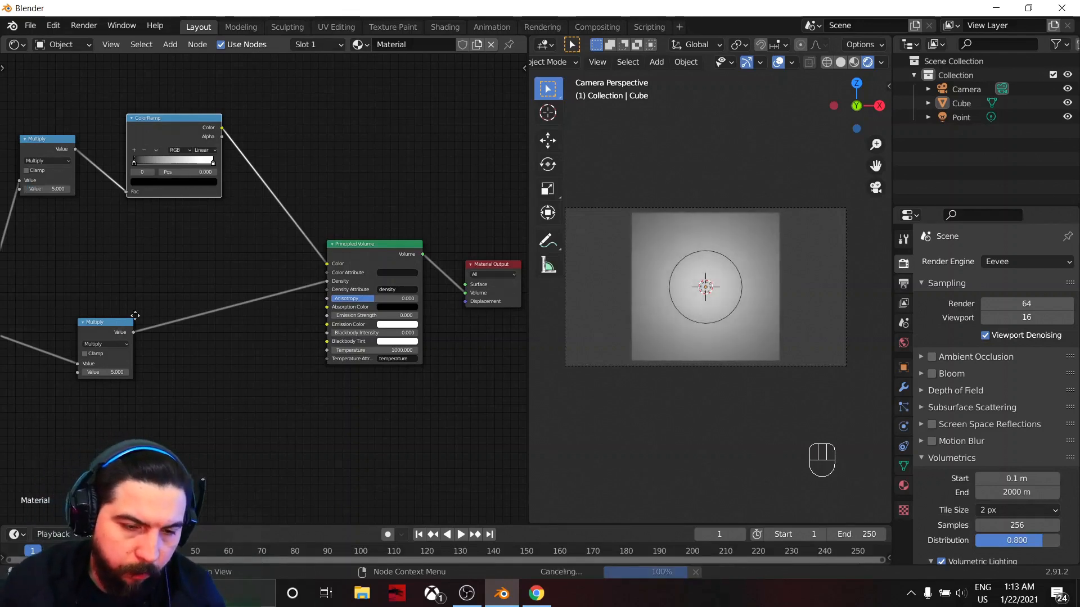
Move the density Multiply node along its link so it sits right beside the Principled Volume node.
drag(121, 322, 279, 276)
scroll(348, 338, down, 4)
middle_drag(399, 455, 403, 253)
scroll(167, 284, down, 1)
middle_drag(100, 314, 508, 417)
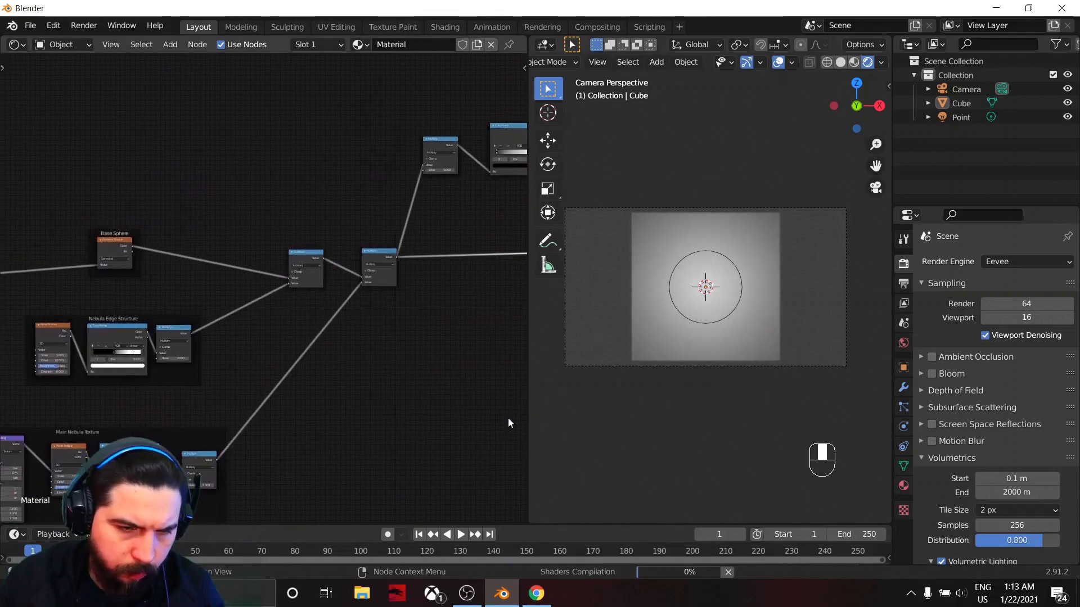
middle_drag(346, 393, 74, 464)
scroll(250, 298, up, 7)
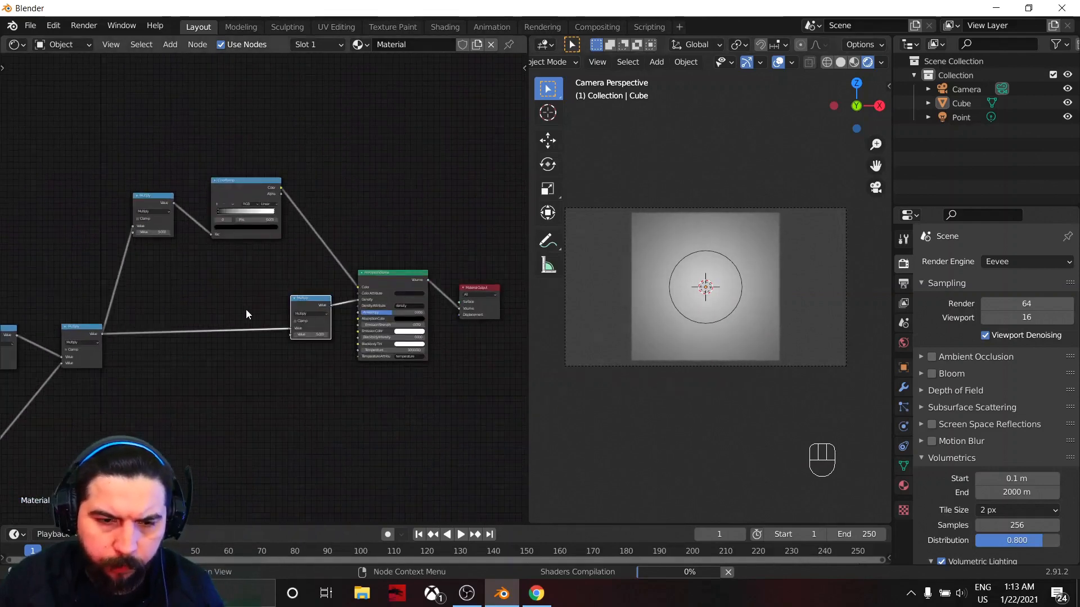
middle_drag(271, 294, 276, 385)
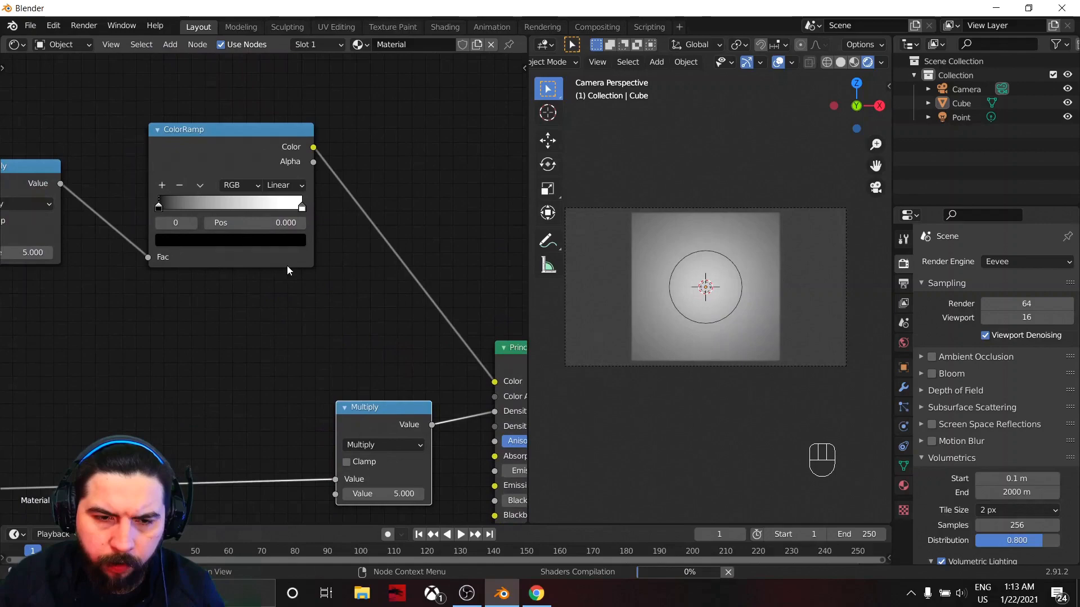
Select the ColorRamp's white end stop, examine the colors of the Carina Nebula reference photo in Chrome, and return to Blender.
click(302, 206)
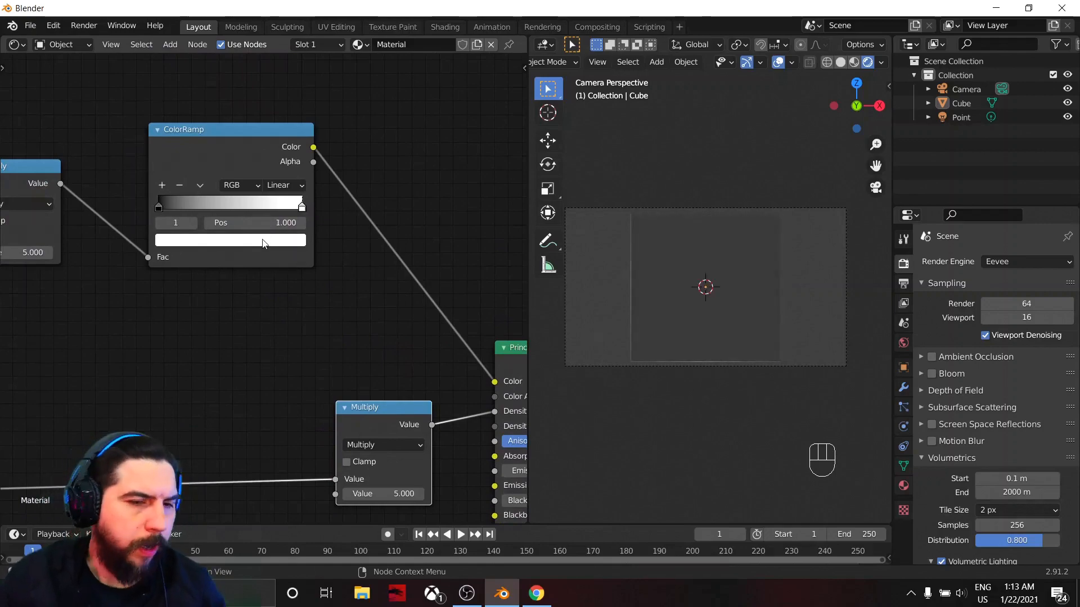
key(alt+Tab)
key(alt+Tab)
alt+click(493, 255)
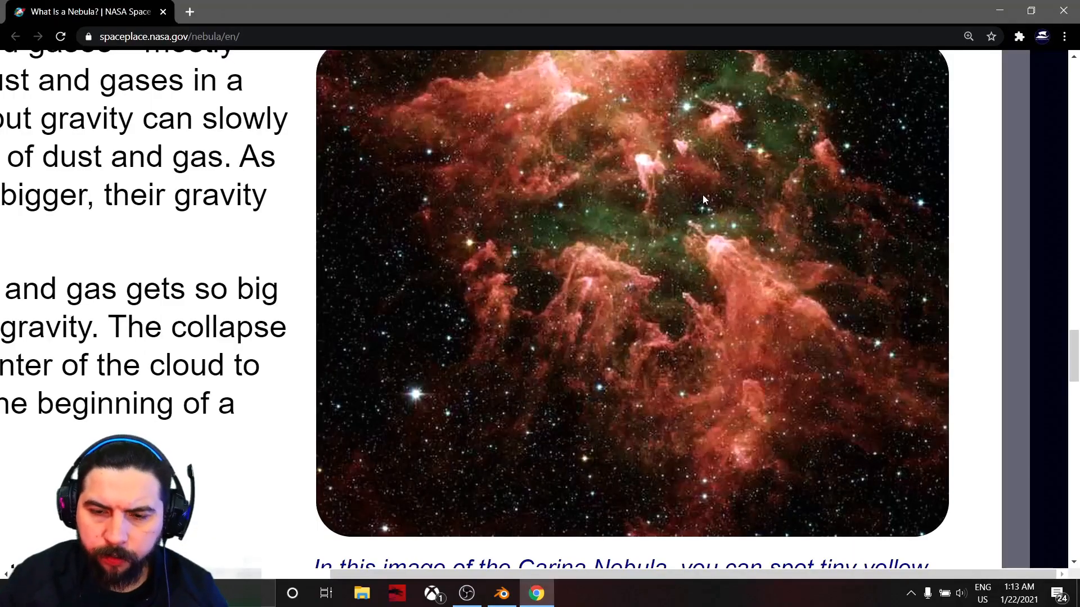
scroll(703, 199, down, 2)
scroll(680, 248, up, 5)
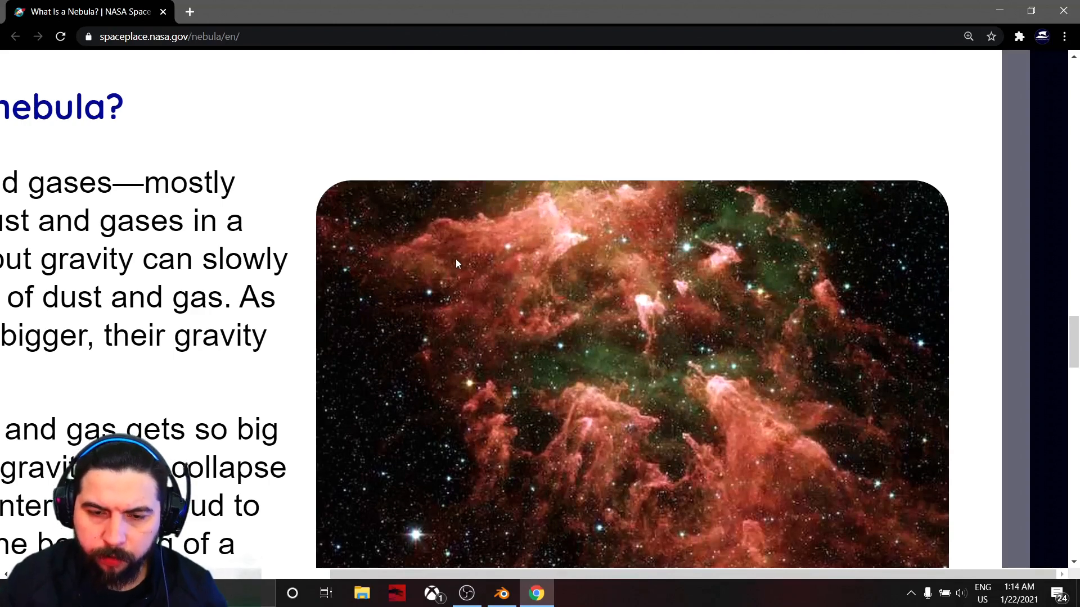
scroll(678, 272, down, 1)
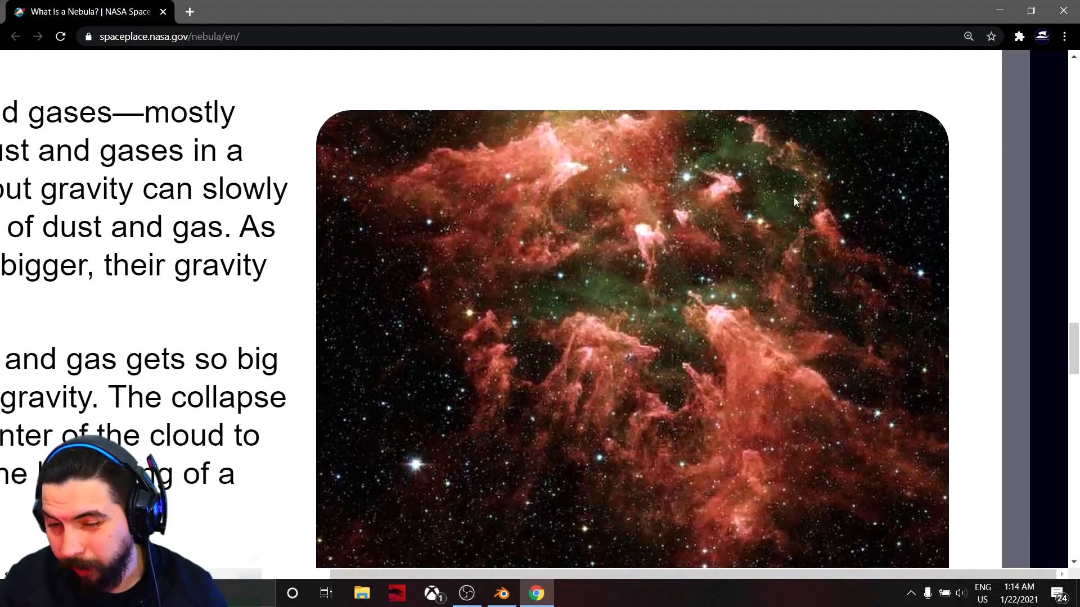
key(alt+Tab)
key(alt+Tab)
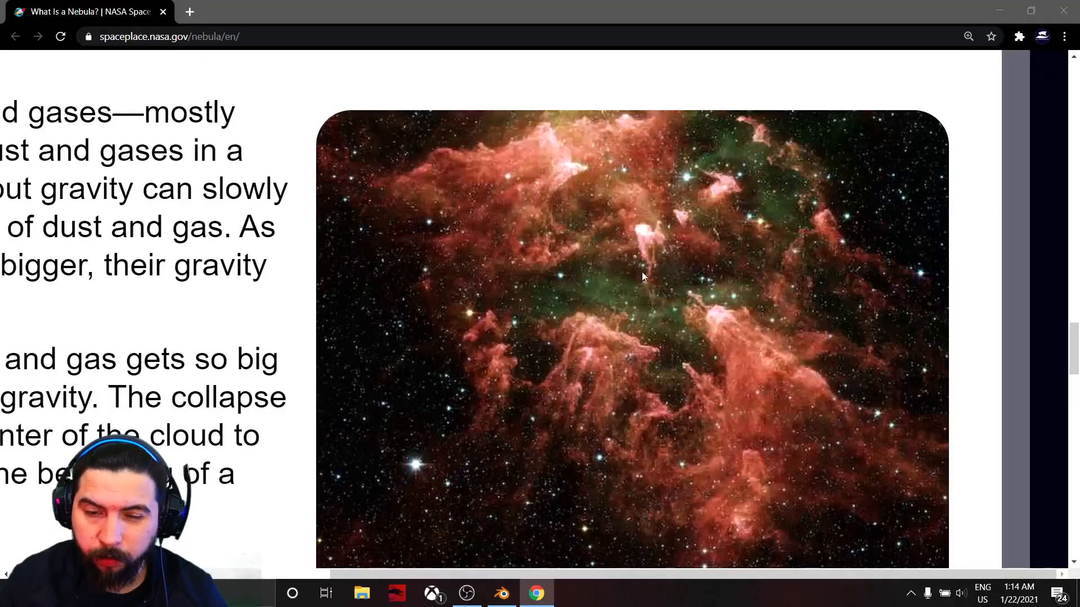
key(alt+Tab)
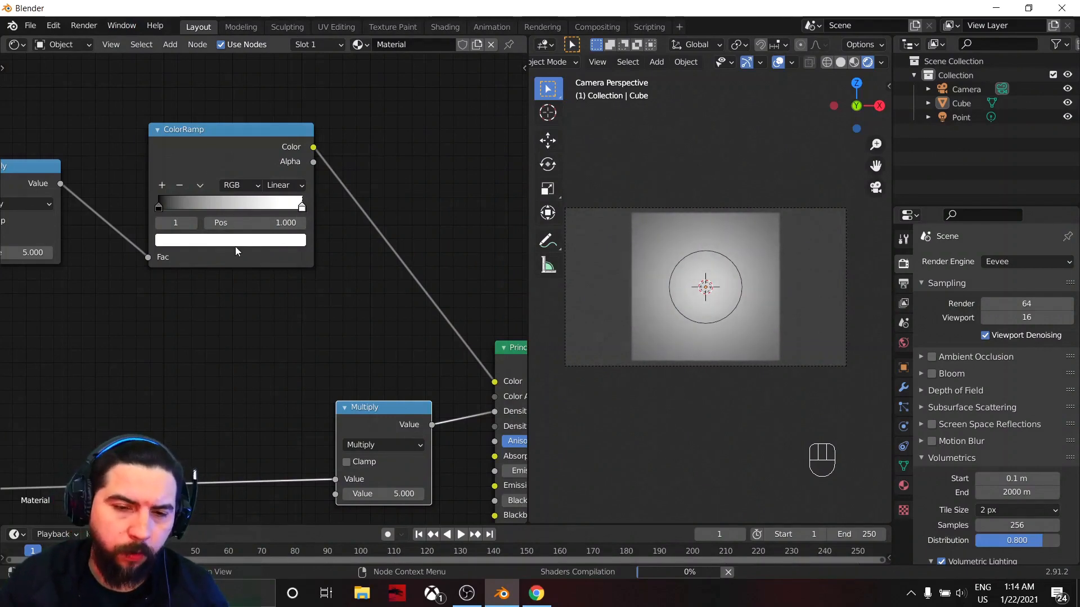
Set the Eevee volumetrics tile size to 4 px and select the cube in the viewport.
click(1001, 508)
click(993, 484)
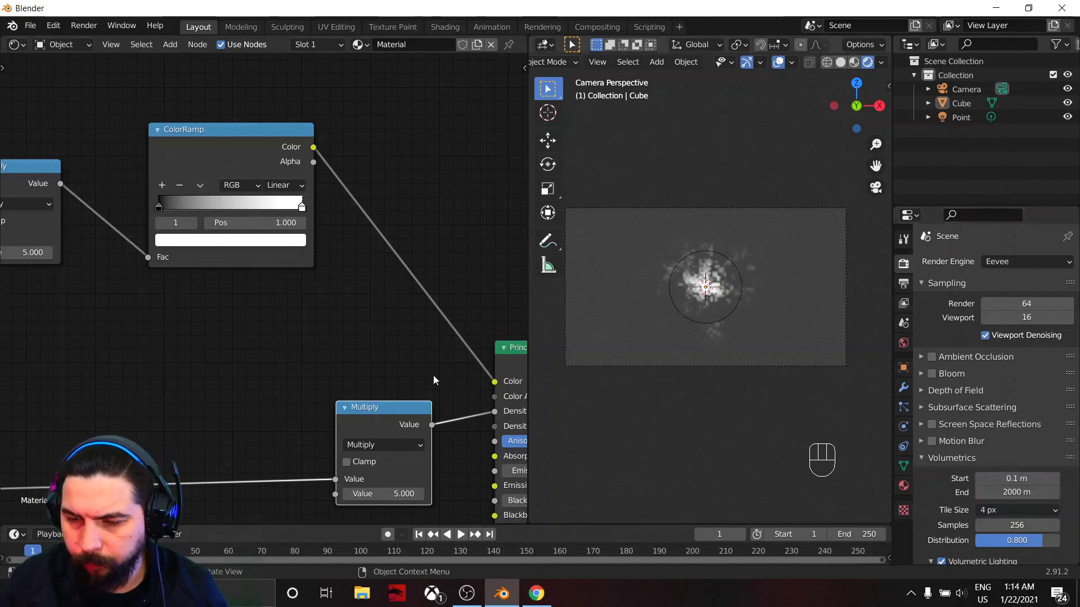
scroll(315, 284, up, 3)
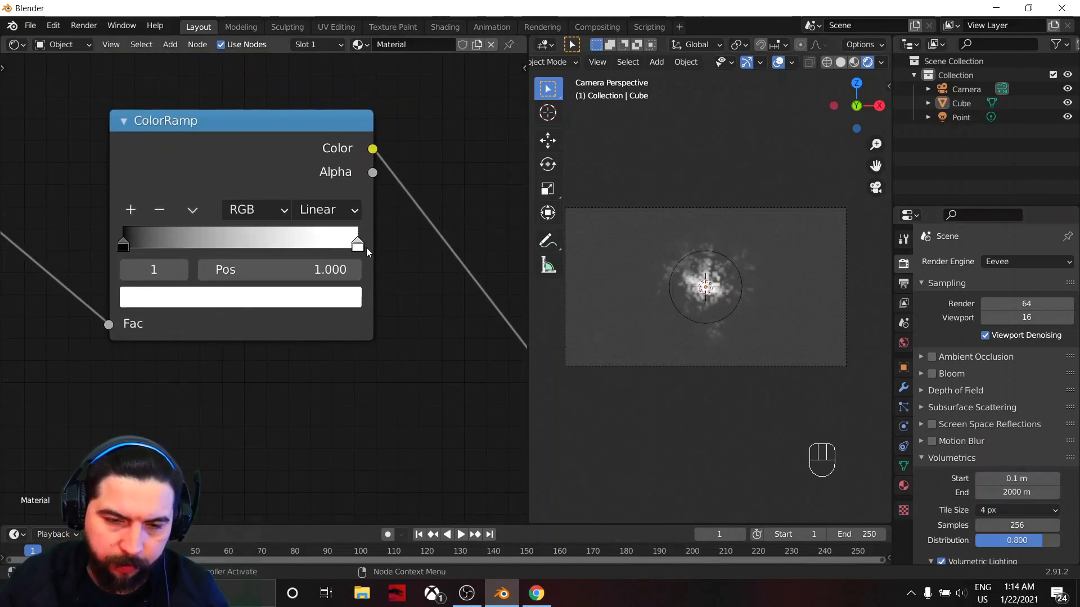
click(714, 378)
scroll(703, 389, up, 4)
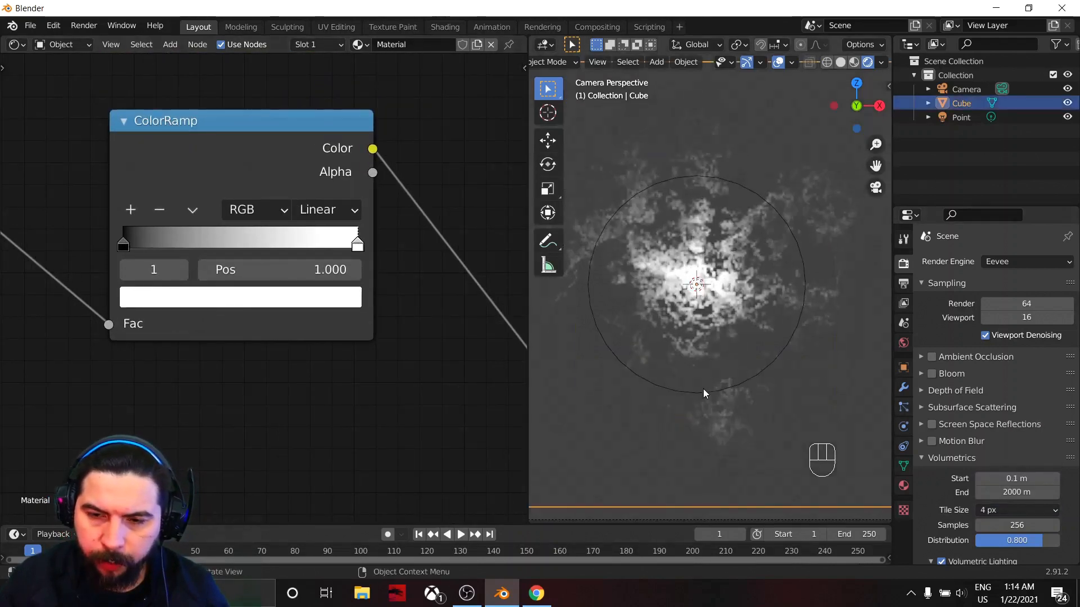
Recolor the ColorRamp's white end stop to a light red and nudge the node slightly.
click(336, 298)
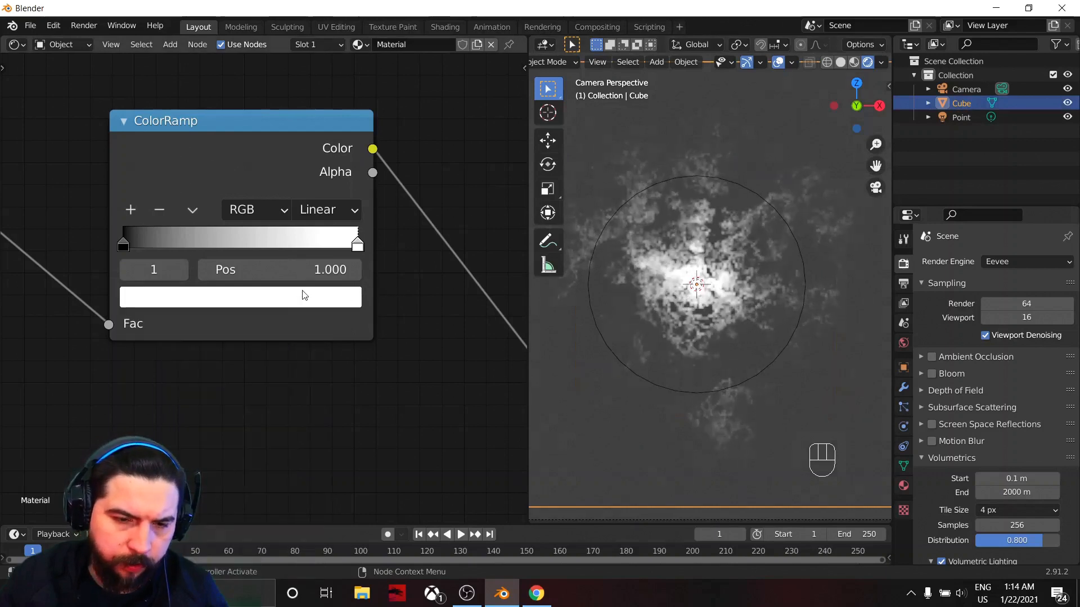
click(304, 296)
click(192, 479)
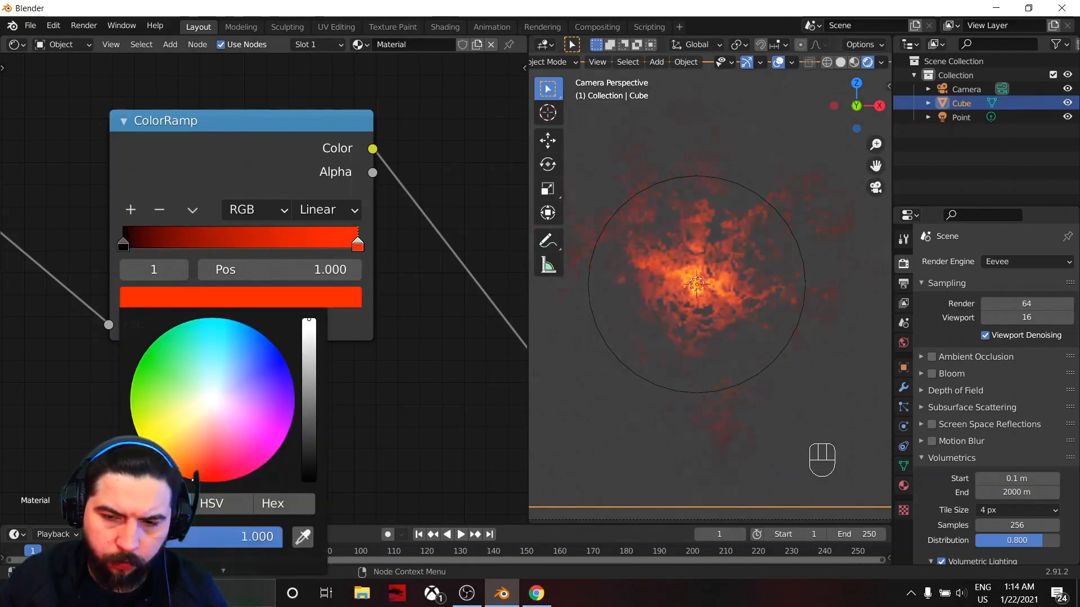
drag(192, 479, 211, 453)
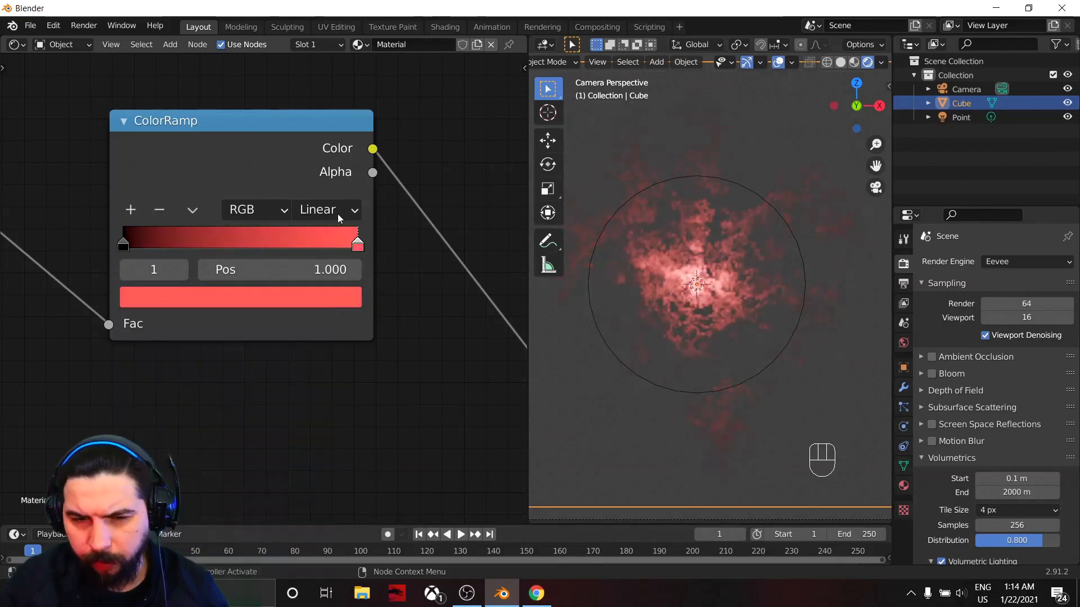
key(g)
drag(338, 246, 342, 244)
Add two stops to the ColorRamp, placing one at 0.087 and the other about two thirds along the gradient.
click(113, 208)
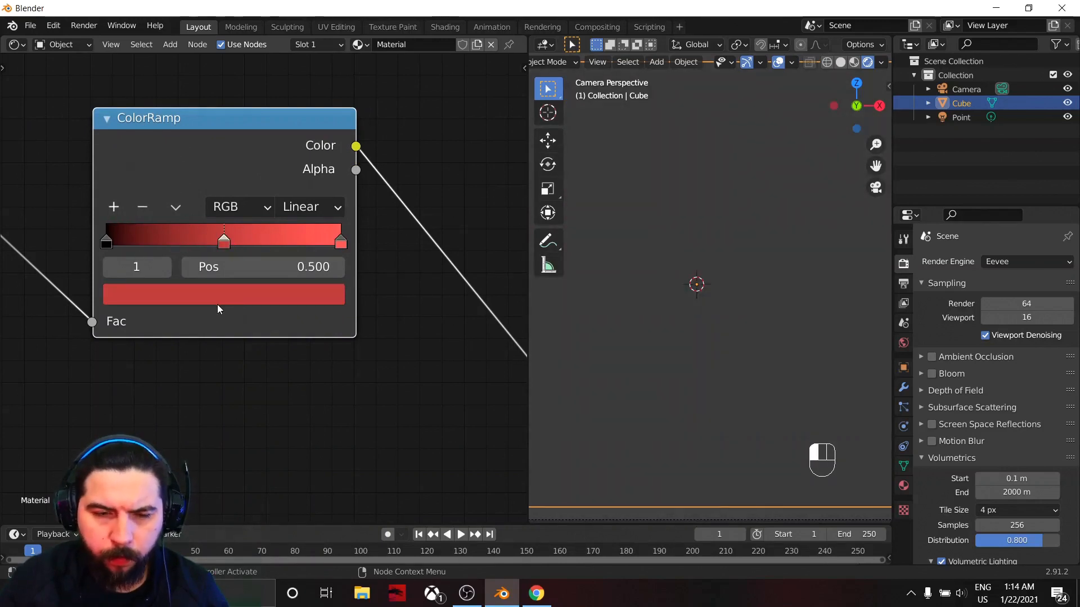
scroll(398, 364, down, 1)
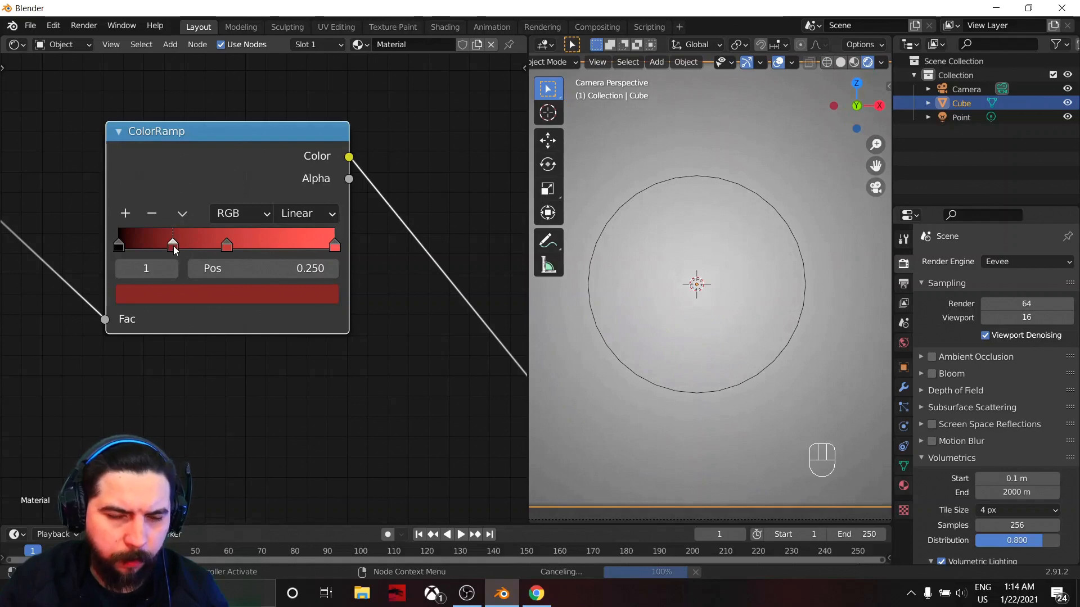
drag(173, 249, 134, 253)
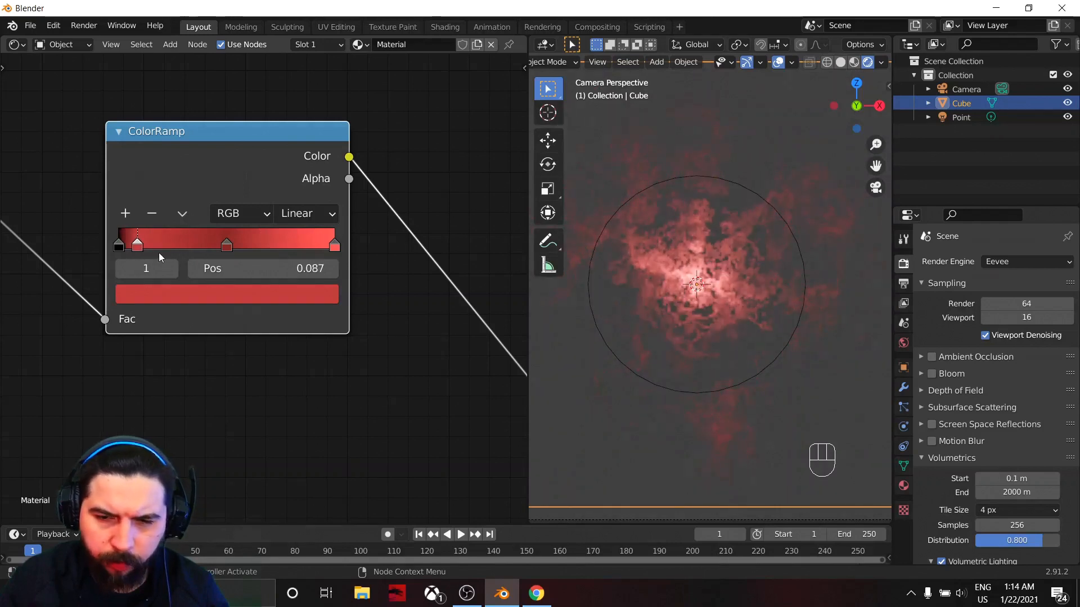
drag(237, 244, 344, 248)
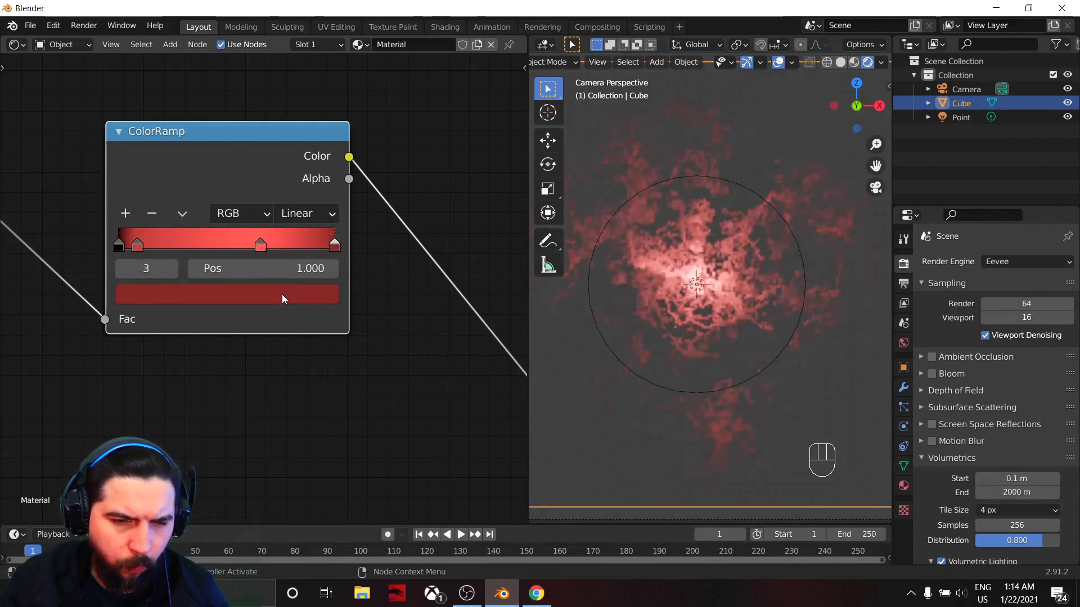
Change the ColorRamp's last stop at position 1.000 to white by raising its red, green and blue values to 1.
click(247, 284)
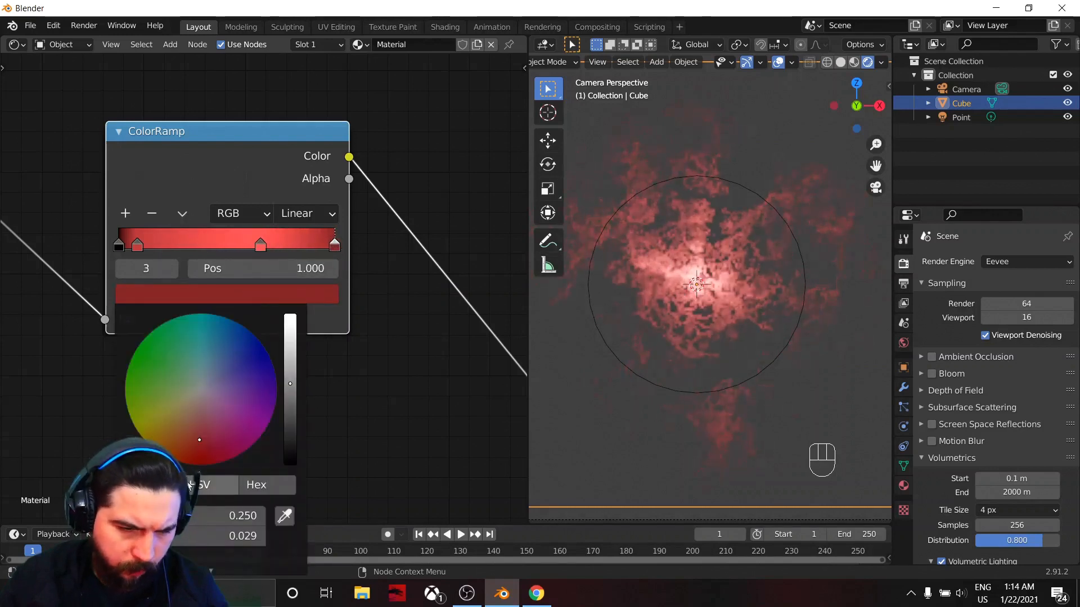
scroll(366, 402, down, 3)
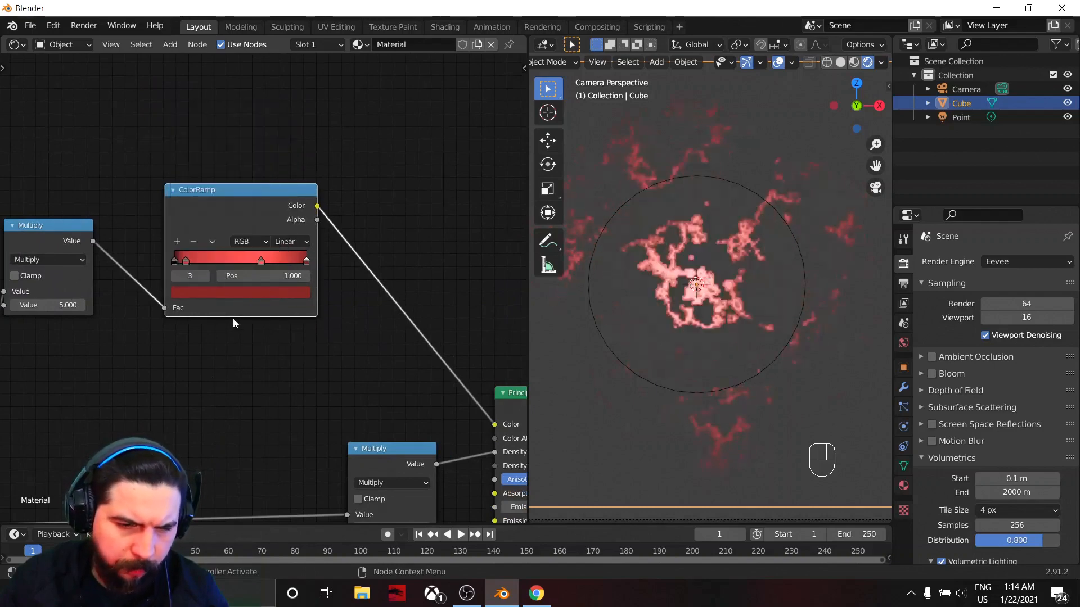
click(254, 292)
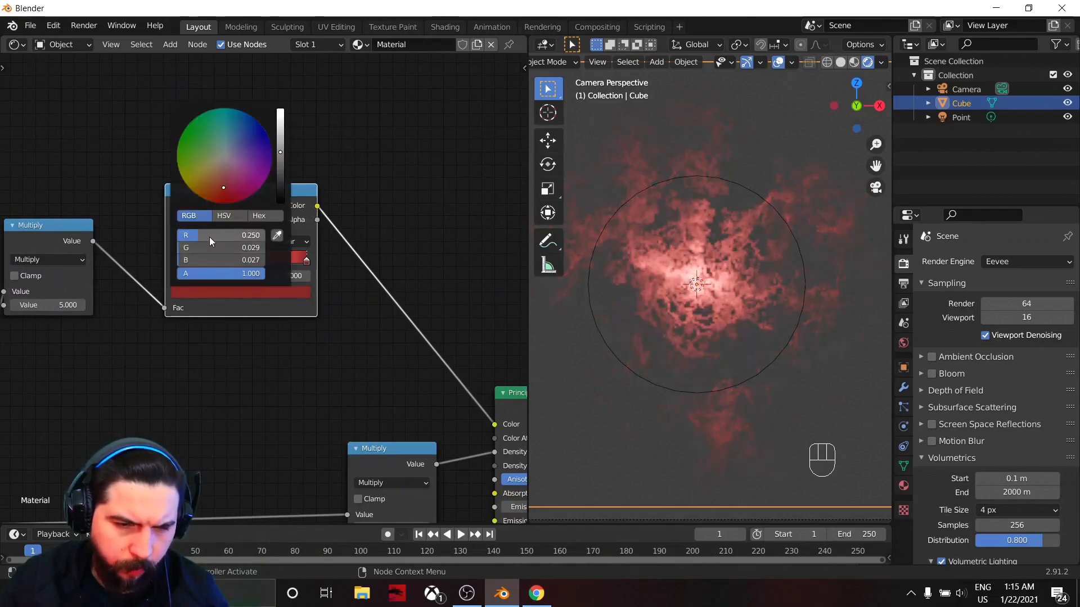
drag(209, 238, 344, 247)
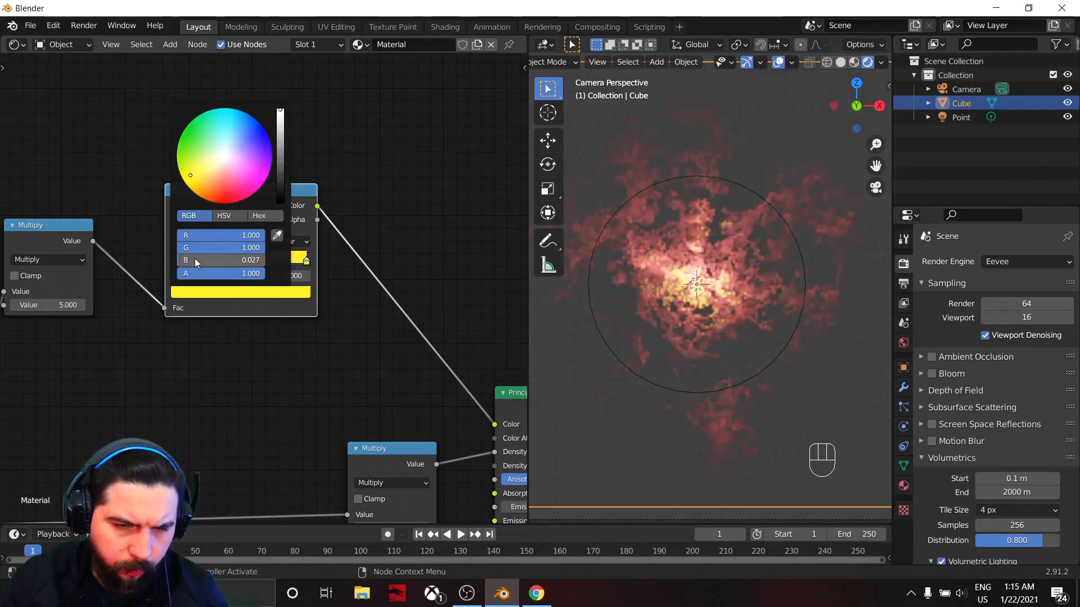
drag(194, 258, 270, 260)
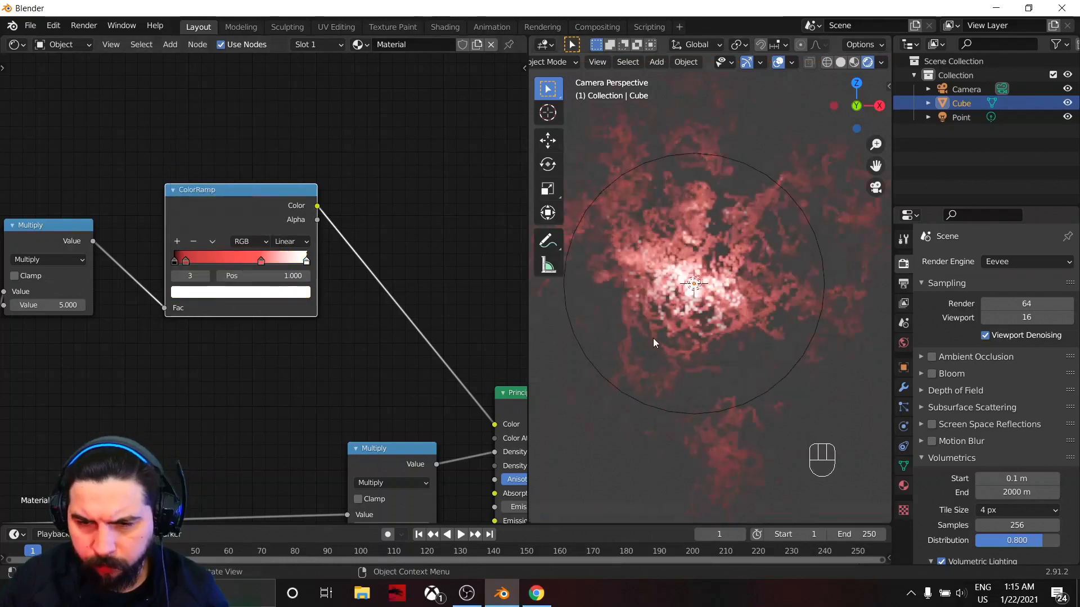
Move the ColorRamp's light red stop to position 0.946 and recolor it to a pale mint green.
scroll(271, 312, up, 3)
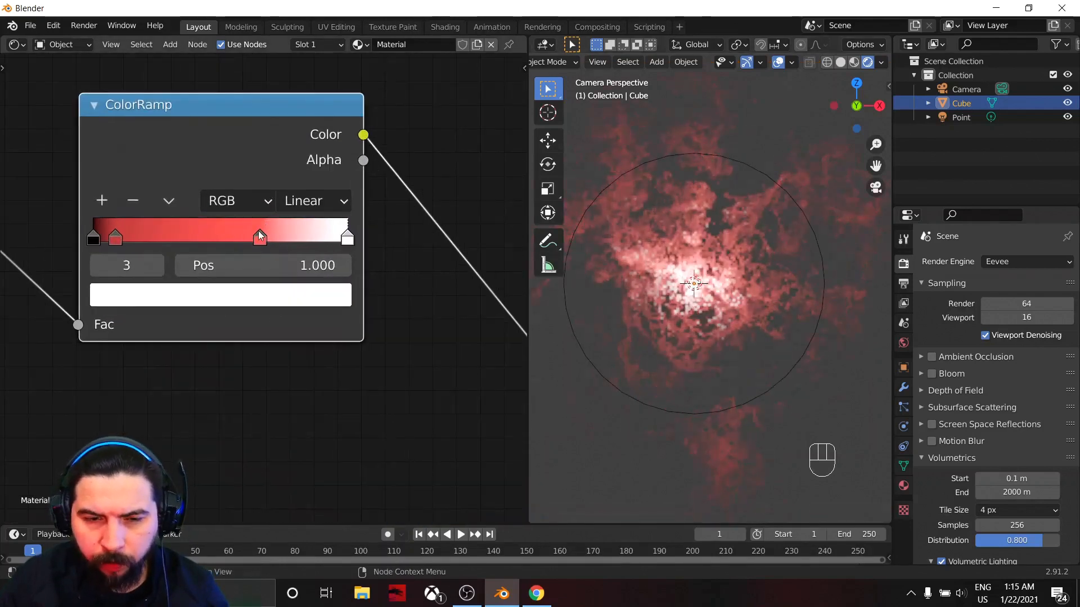
drag(259, 232, 333, 239)
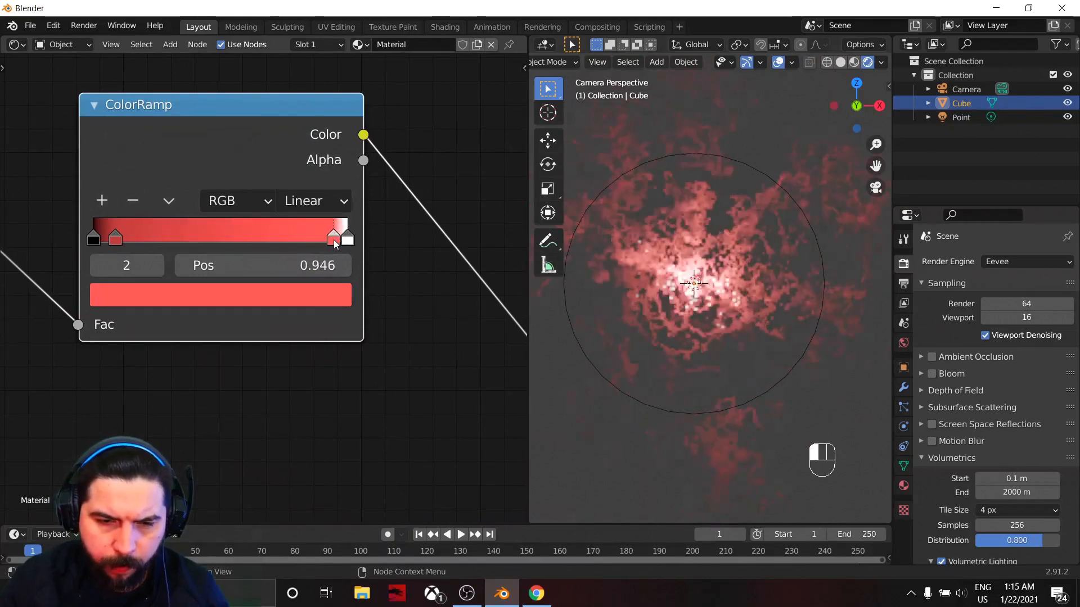
click(315, 293)
click(154, 390)
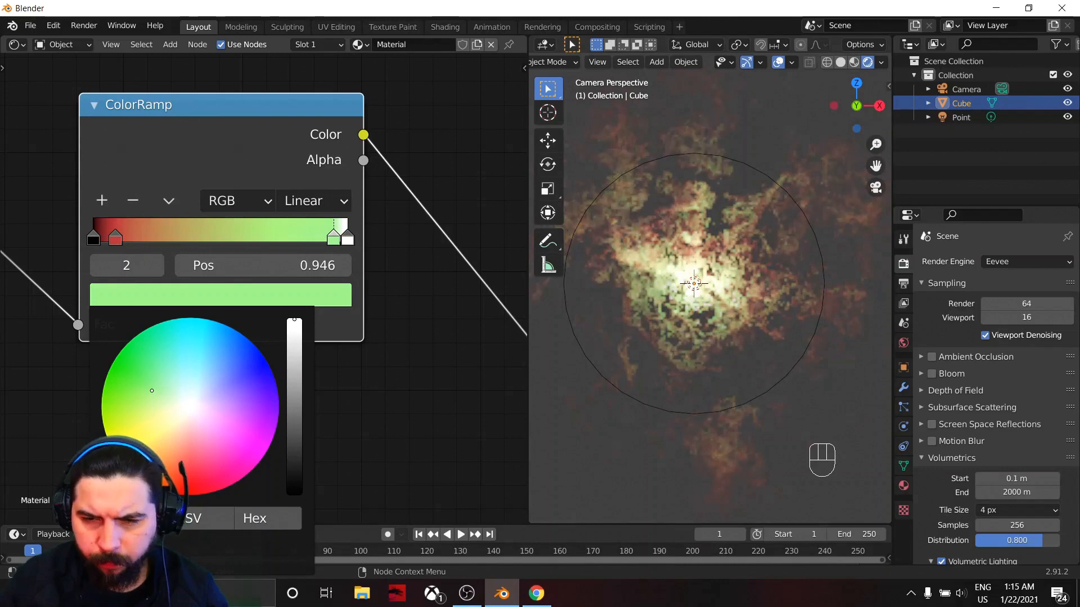
click(168, 372)
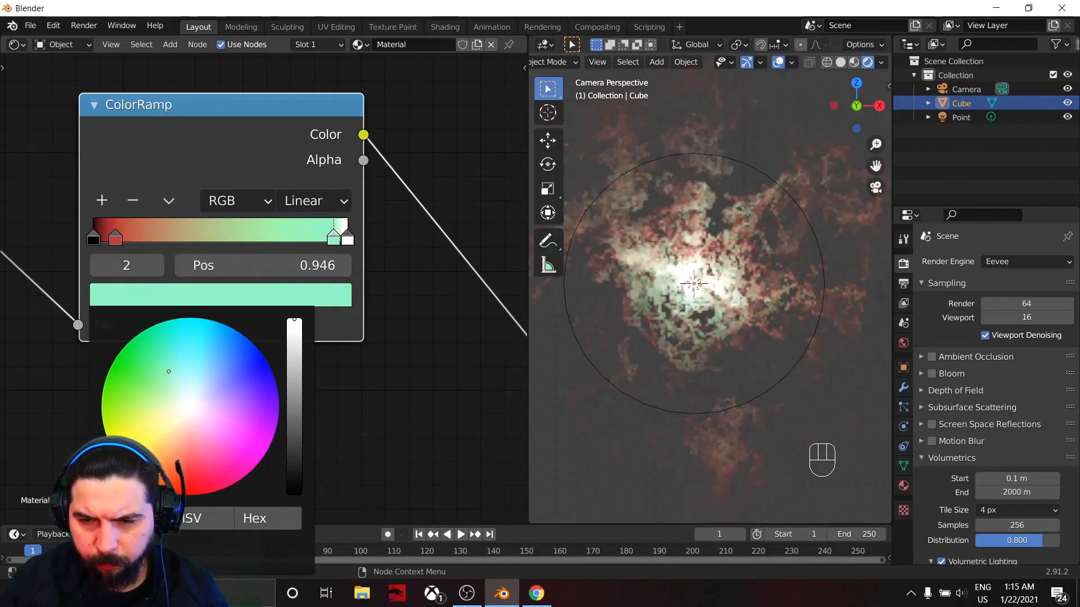
scroll(687, 325, down, 3)
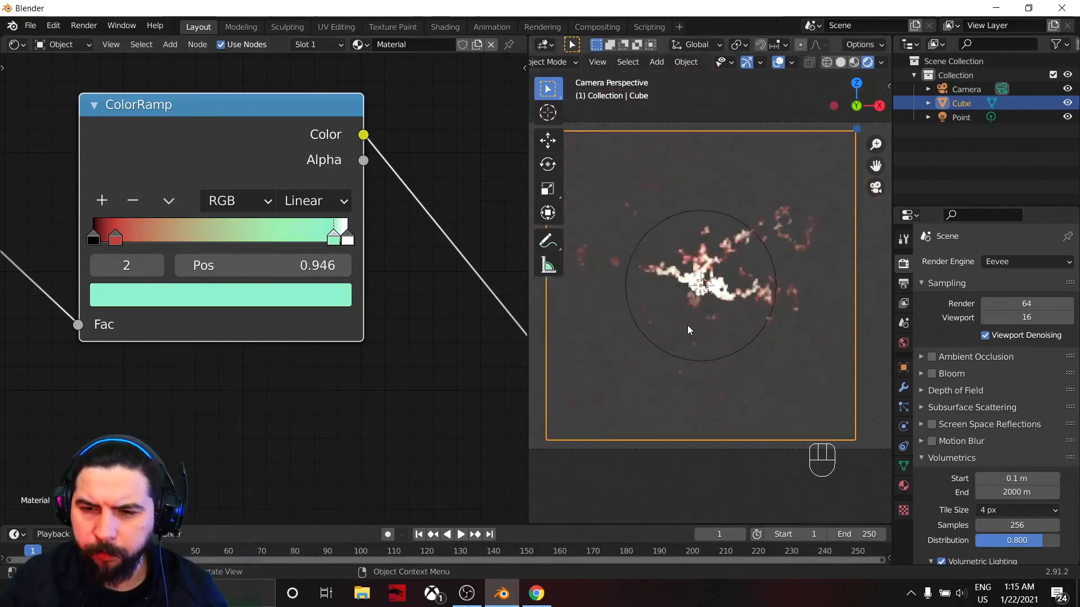
scroll(684, 383, up, 2)
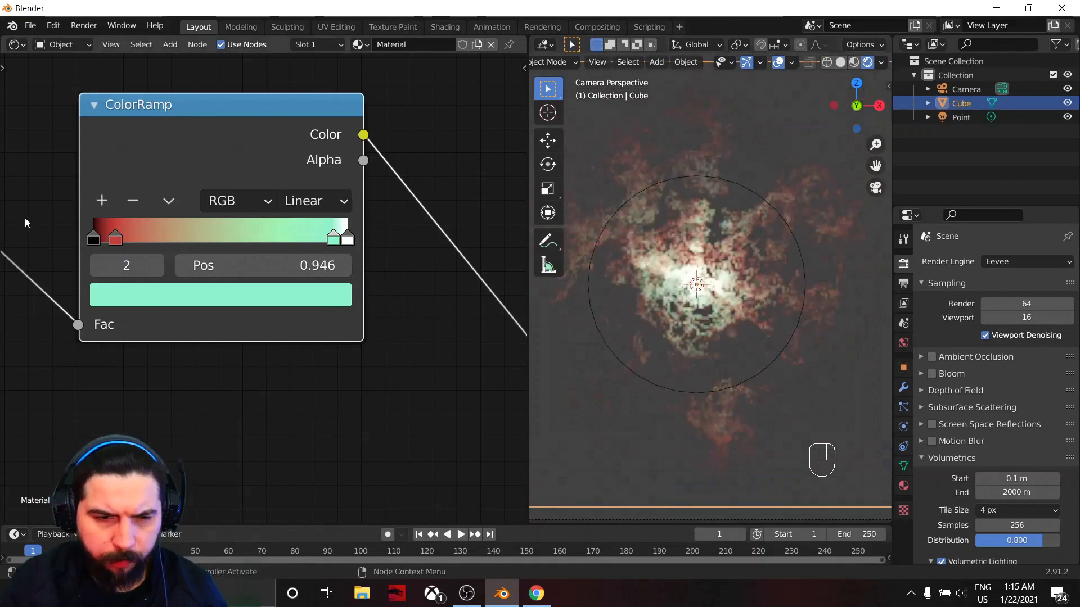
Move the ColorRamp's dark red stop toward the black end, to position 0.043.
drag(115, 238, 105, 246)
scroll(763, 360, down, 5)
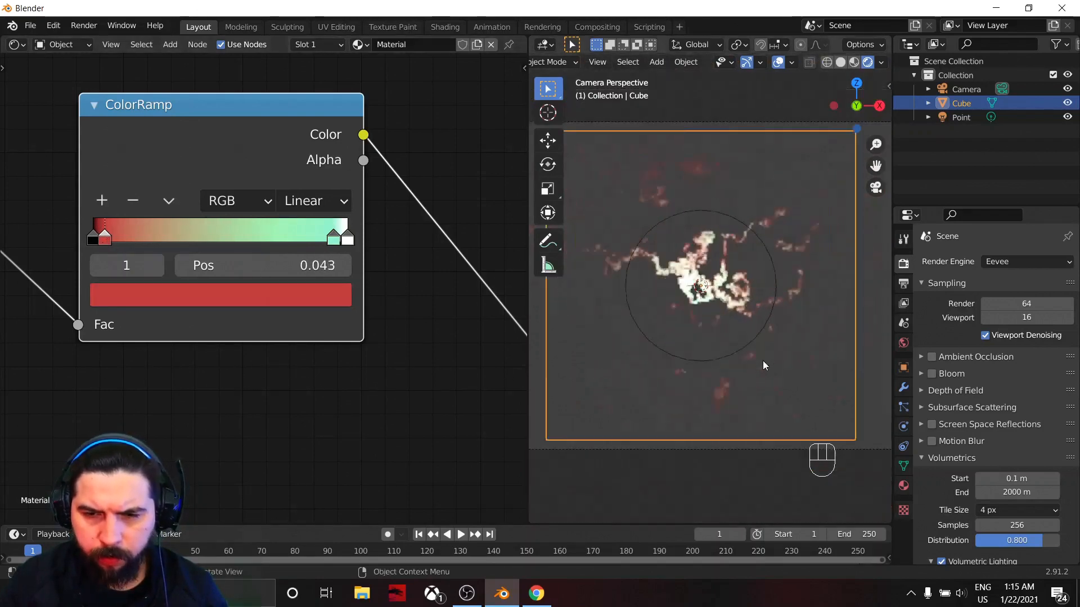
scroll(460, 364, down, 2)
Insert a Hue Saturation Value node on the link between the ColorRamp and the Principled Volume's color input.
middle_drag(381, 374, 226, 300)
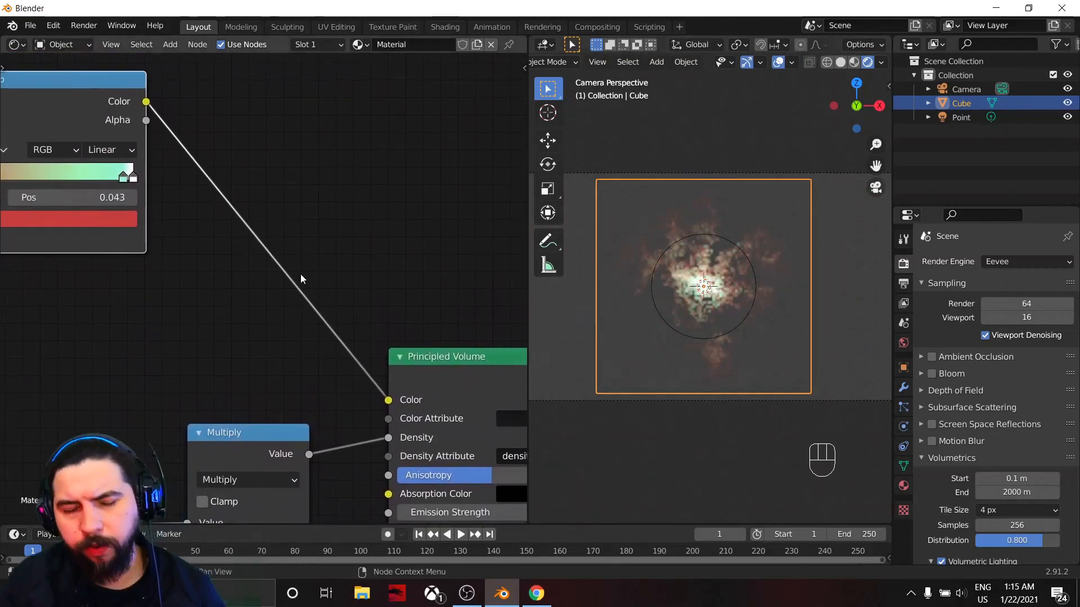
key(shift+a)
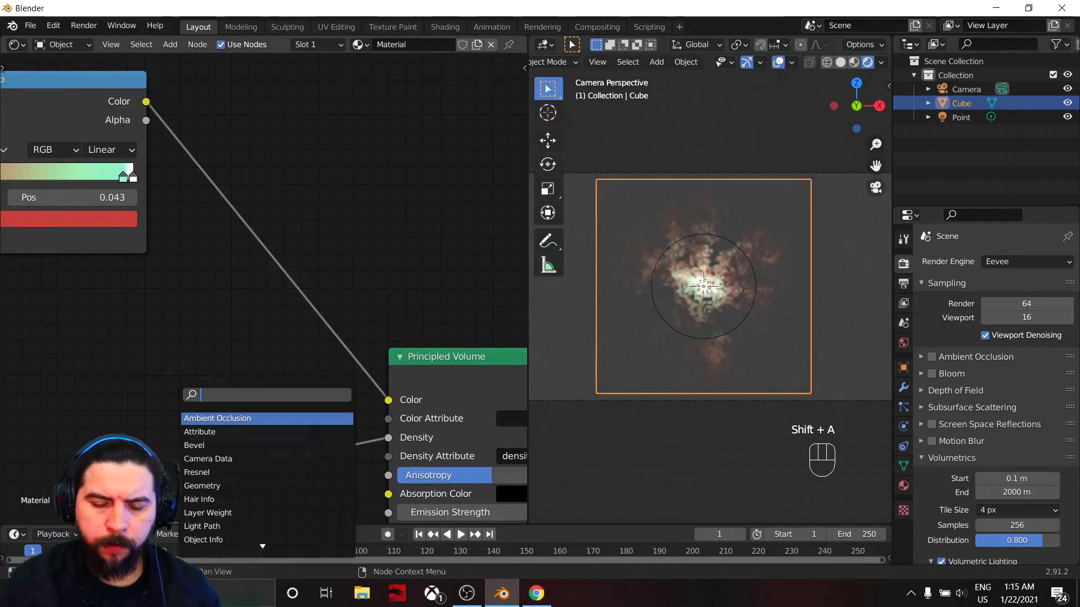
text(hue)
key(Return)
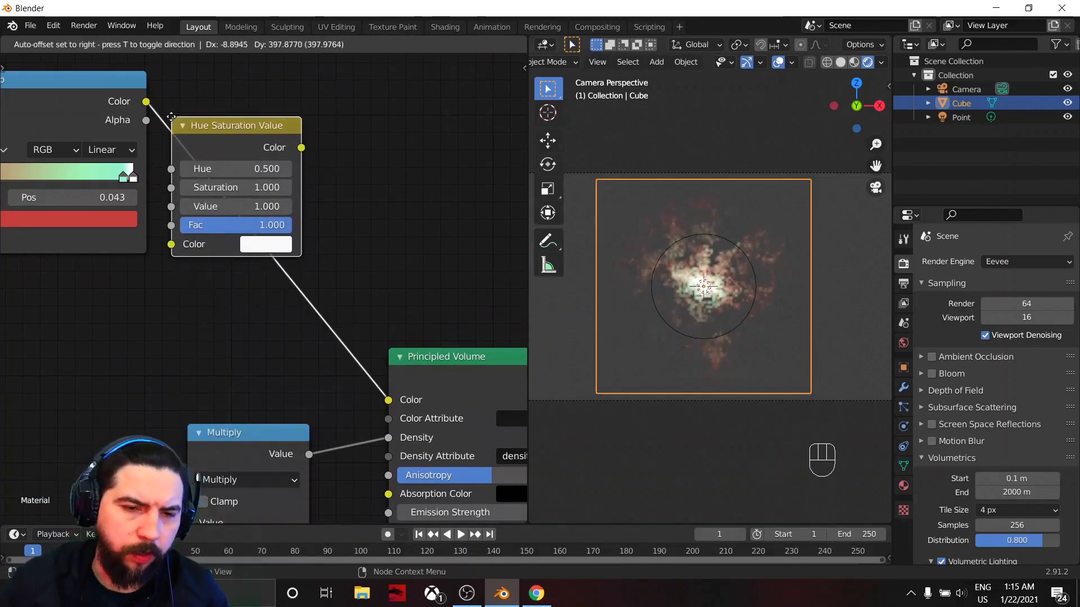
click(216, 117)
Set the Hue Saturation Value node's saturation to 1.2 and move the node closer to the ColorRamp.
click(276, 189)
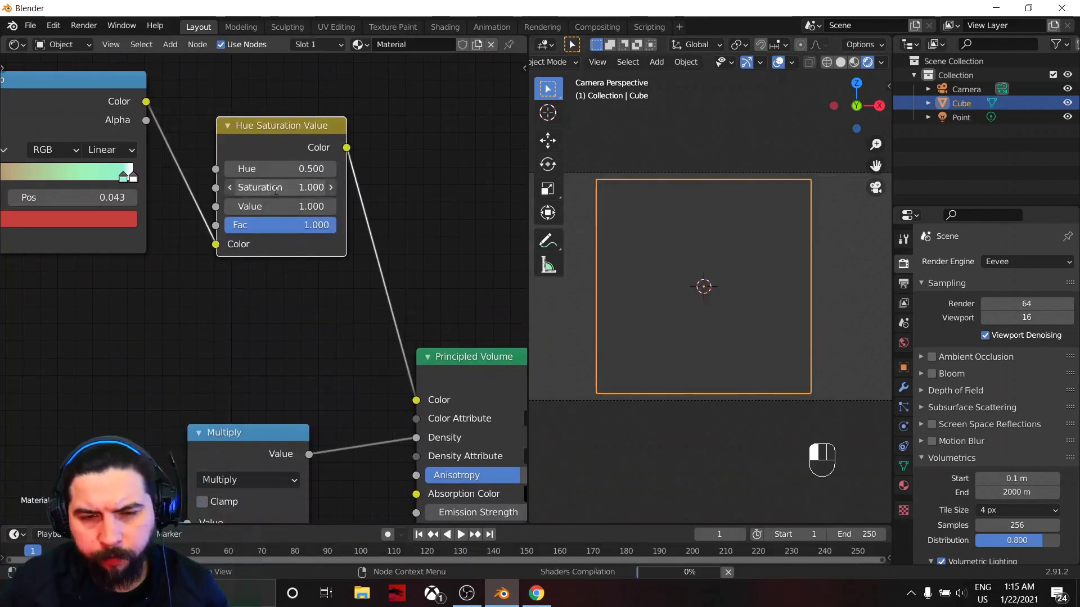
text(1.0)
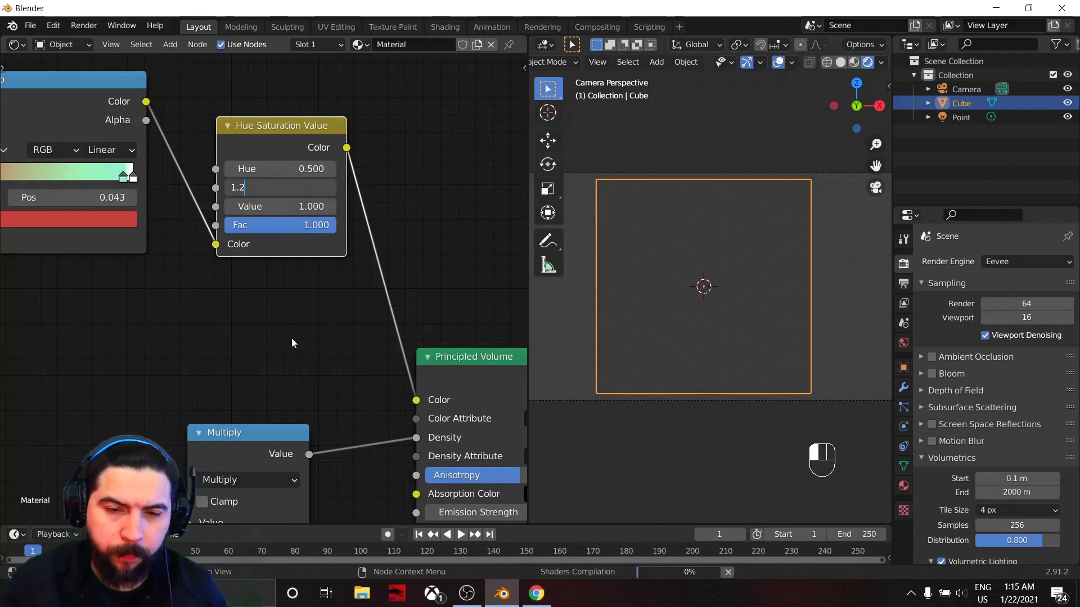
key(Return)
drag(278, 128, 246, 113)
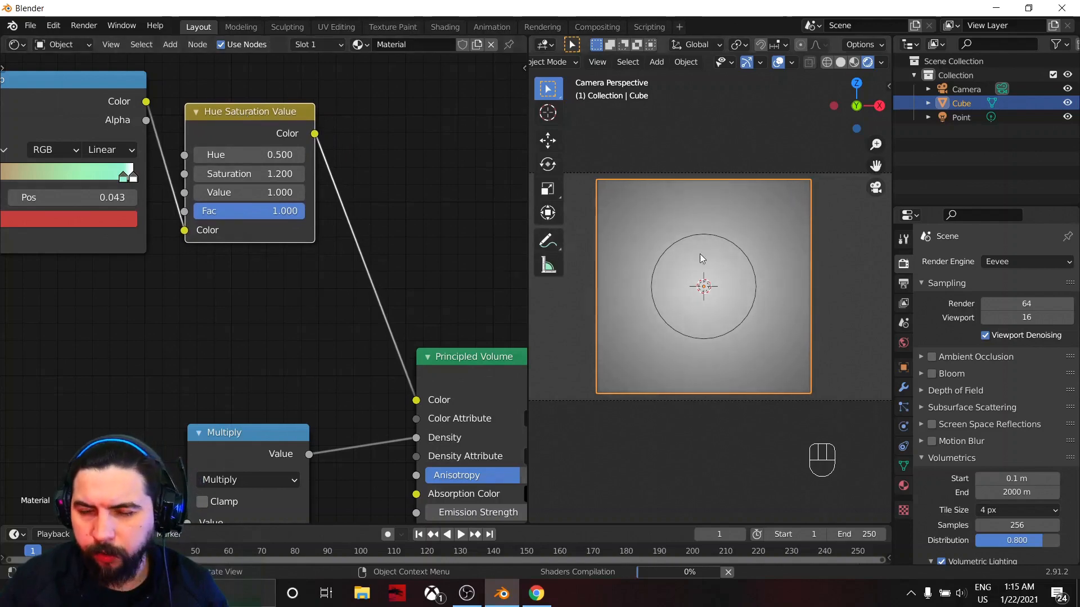
scroll(224, 411, down, 2)
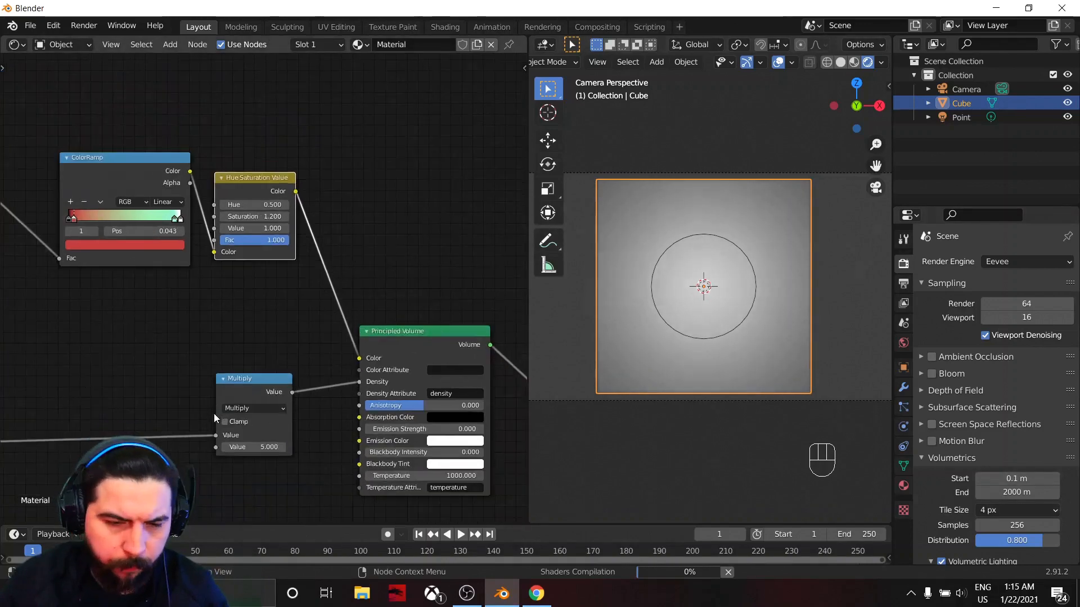
scroll(213, 413, down, 2)
Set the point light's power to 15000 W.
click(962, 117)
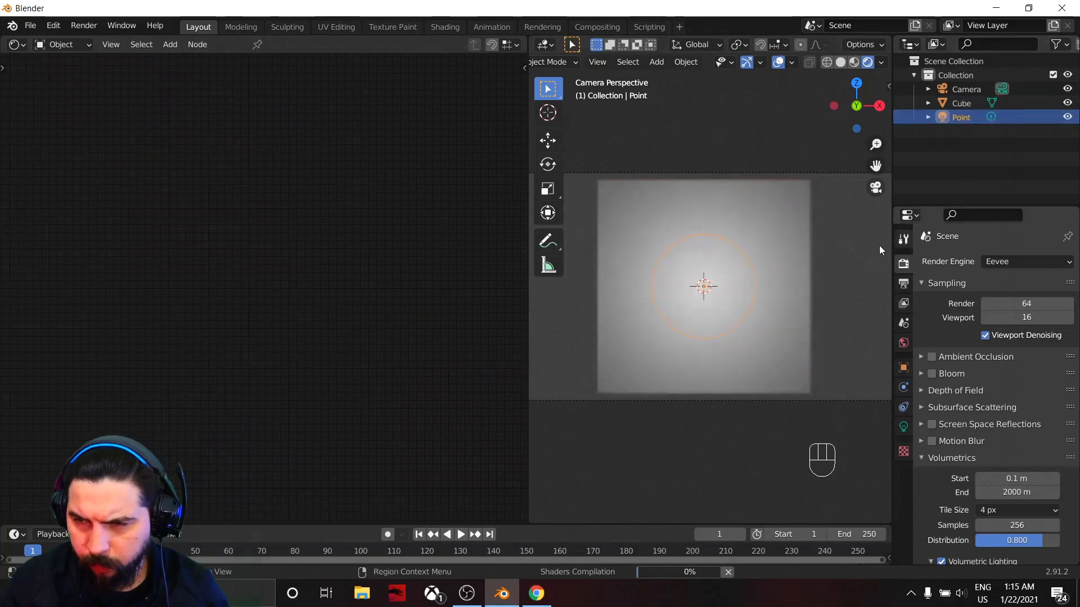
click(904, 426)
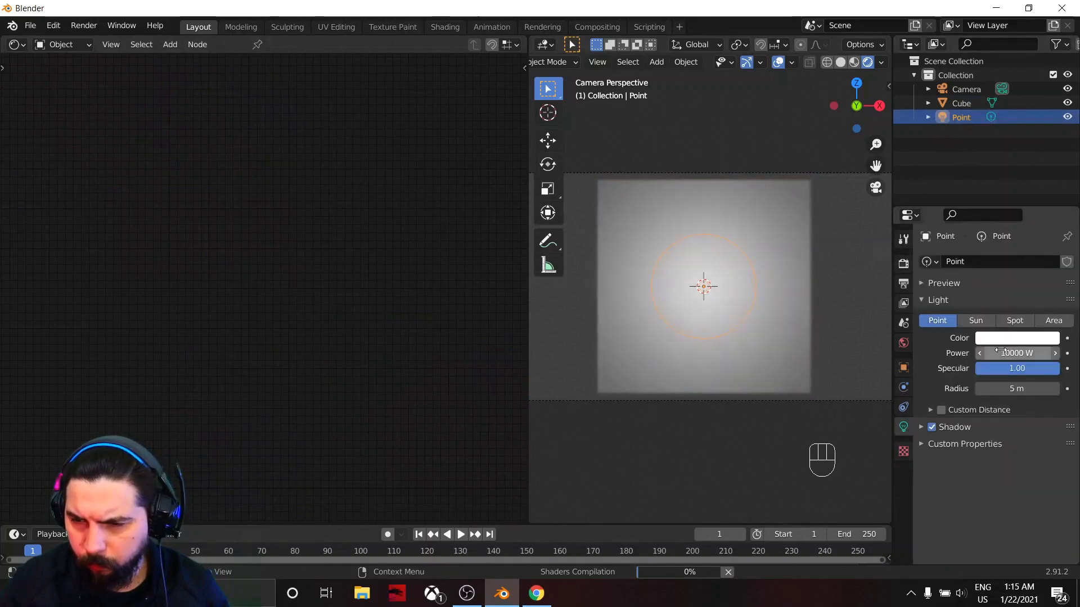
click(1007, 352)
text(150)
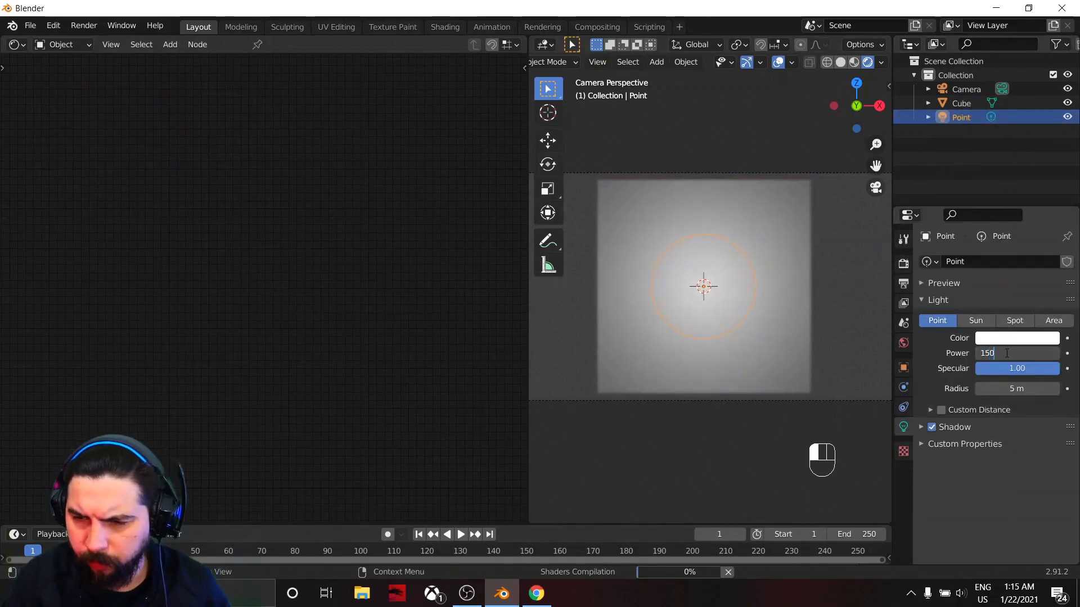
text(00)
key(Return)
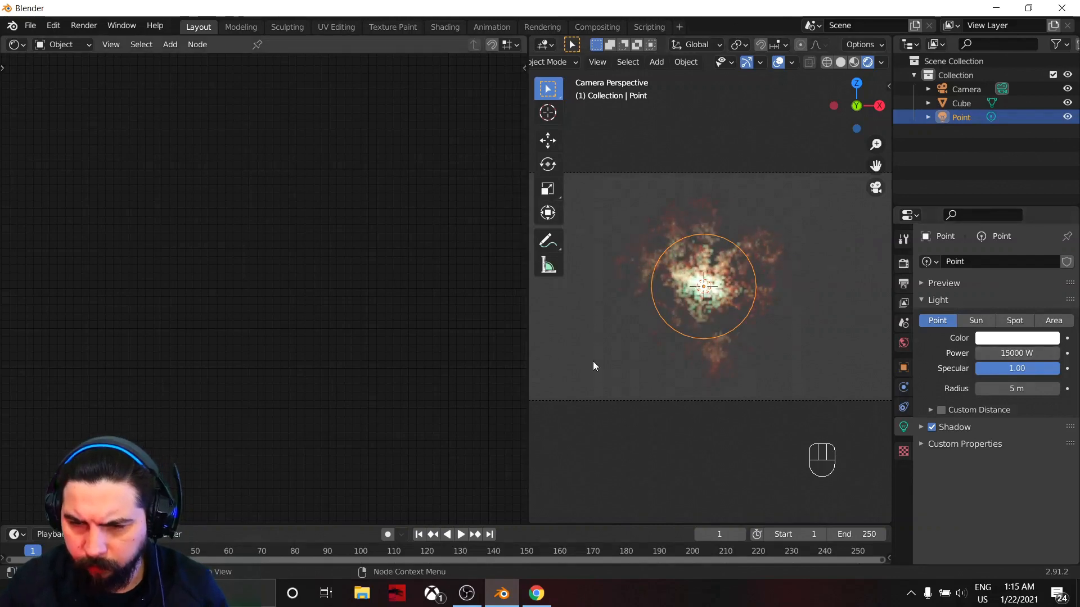
scroll(593, 365, up, 3)
Darken the world background color to pure black and check the nebula against it.
click(906, 344)
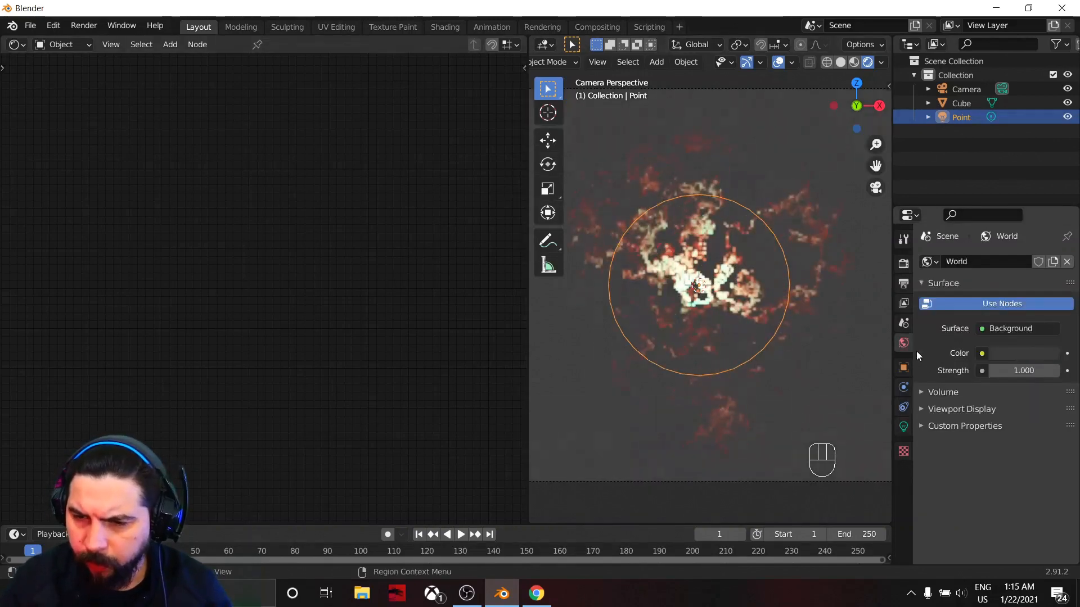
click(1003, 354)
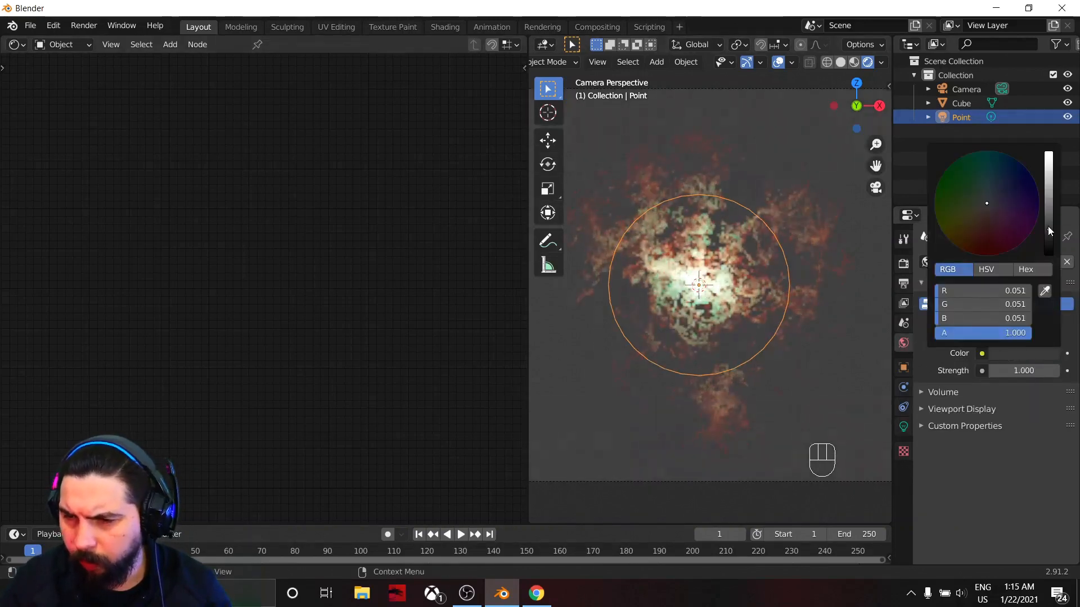
drag(1048, 226, 1048, 255)
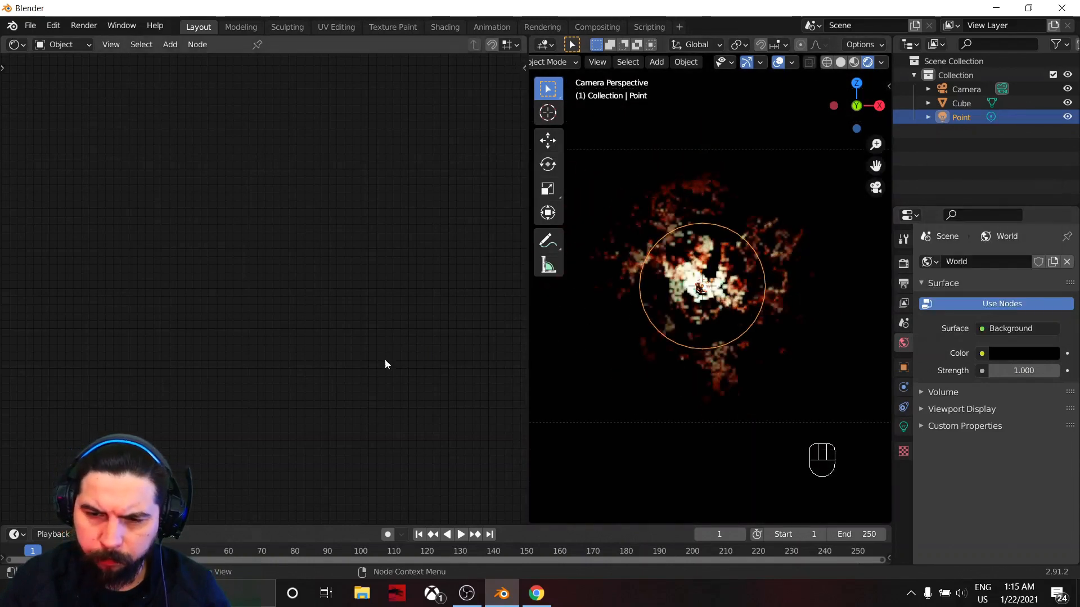
scroll(725, 299, up, 2)
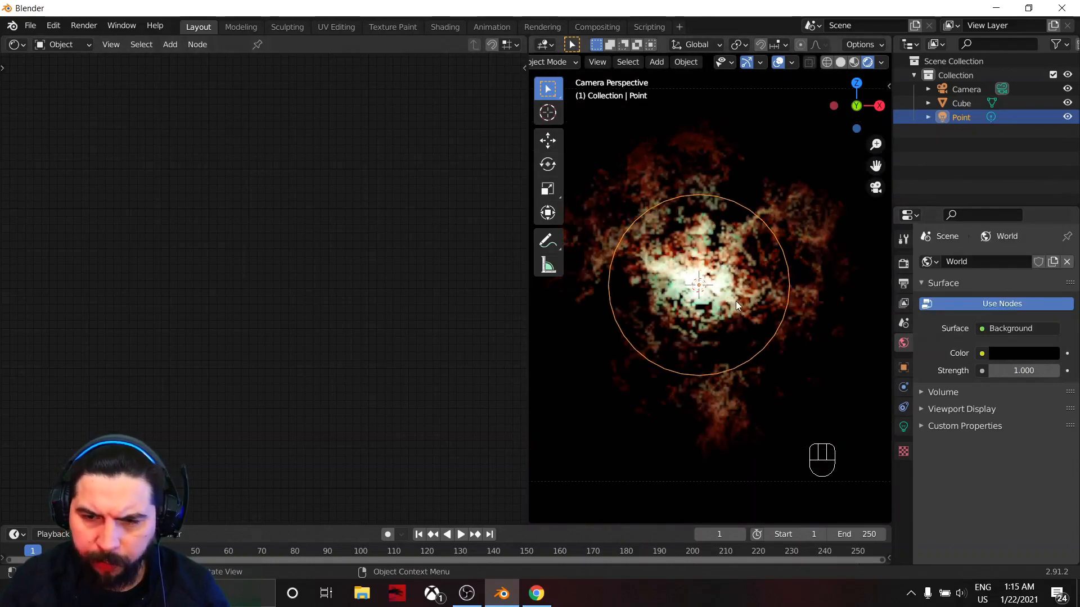
scroll(731, 346, up, 2)
scroll(788, 335, down, 1)
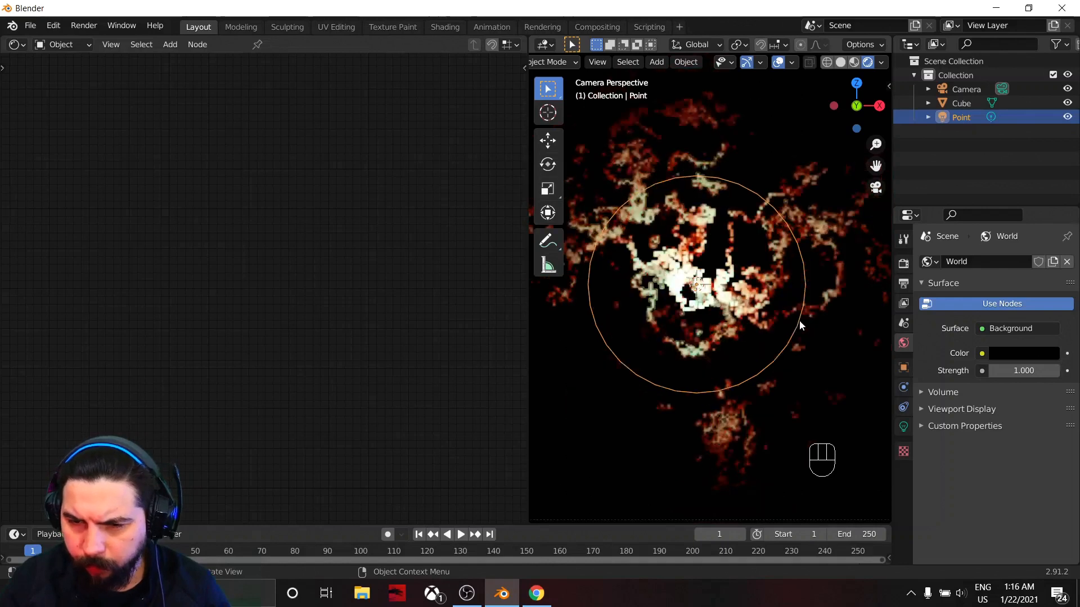
scroll(801, 326, down, 2)
Set the Eevee render samples to 128 and enable Ambient Occlusion.
click(903, 263)
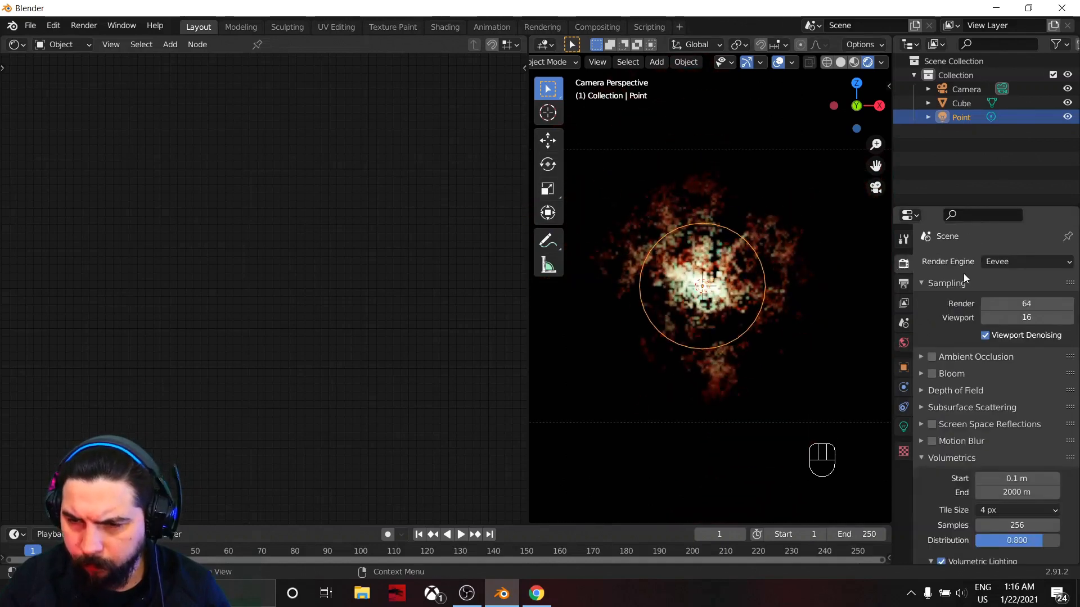
click(1007, 300)
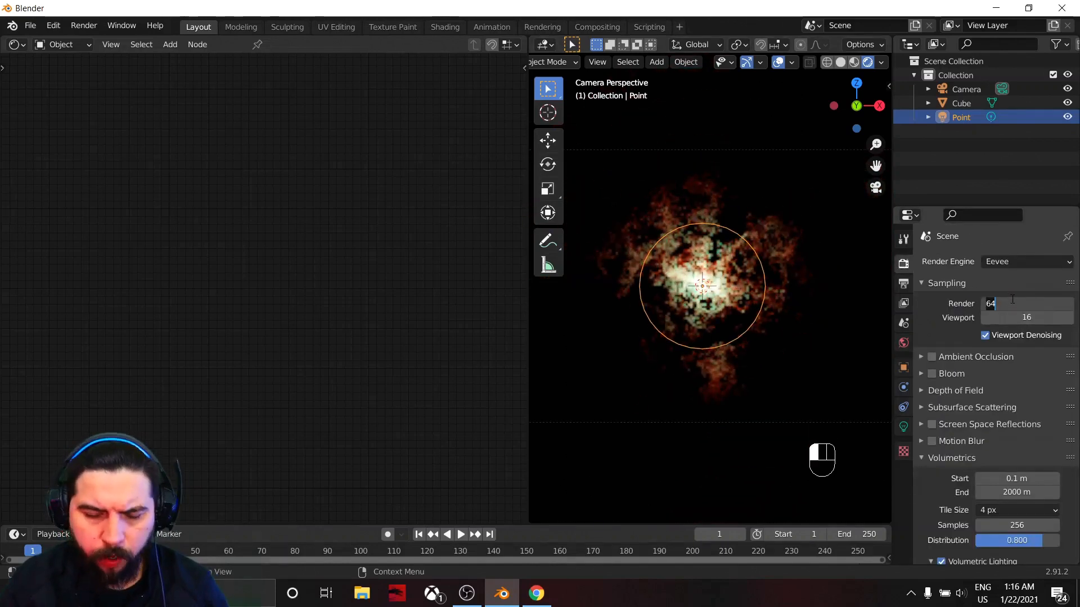
text(128)
key(Return)
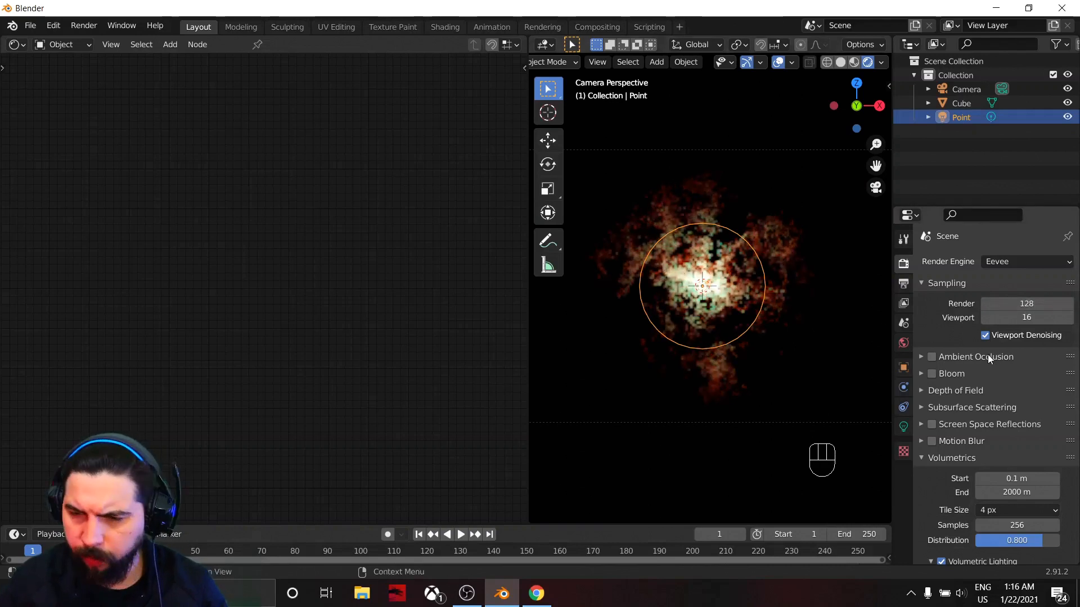
click(931, 357)
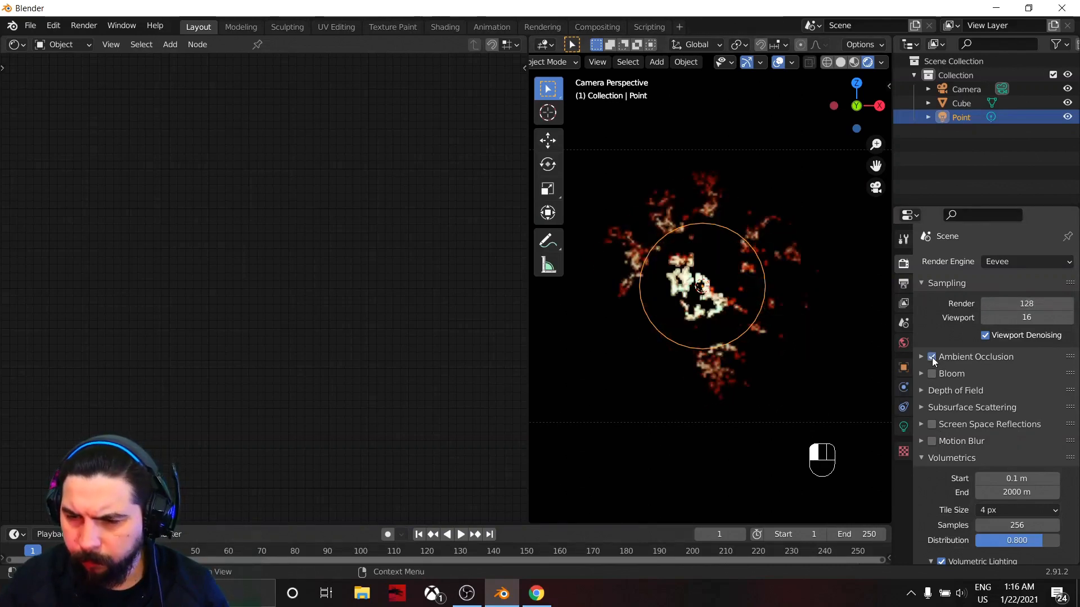
Enable Volumetric Shadows and set their samples to 64.
scroll(961, 467, down, 6)
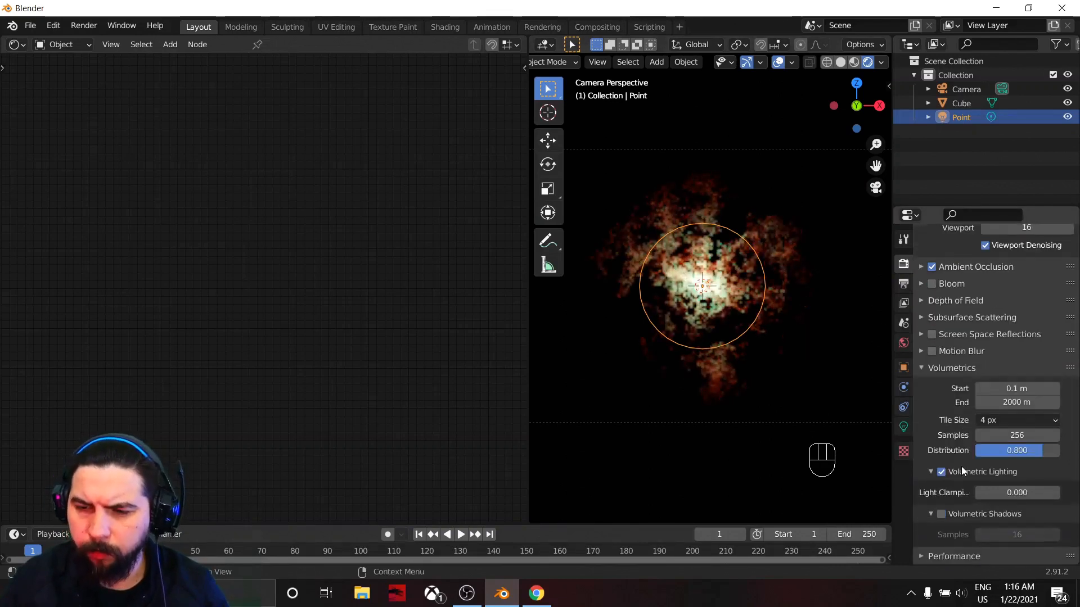
click(941, 469)
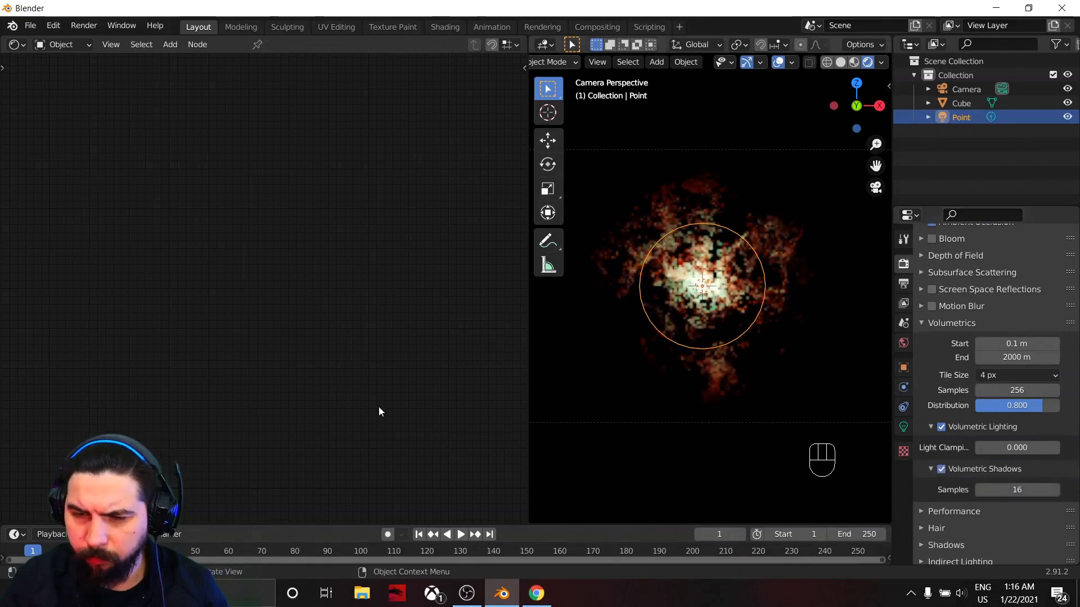
scroll(929, 484, down, 2)
drag(1004, 449, 1077, 448)
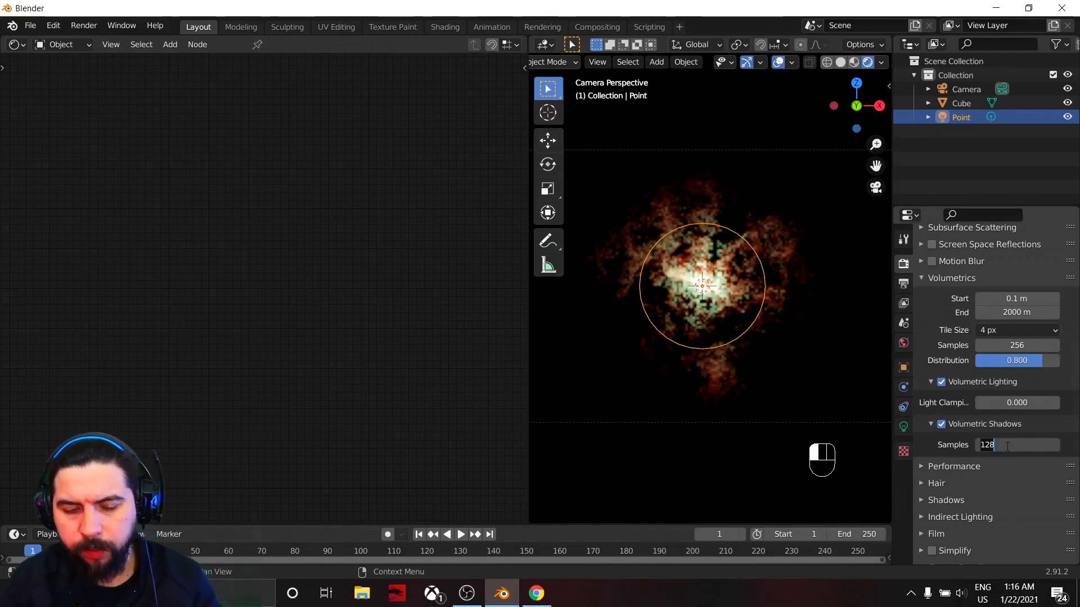
text(64)
key(Return)
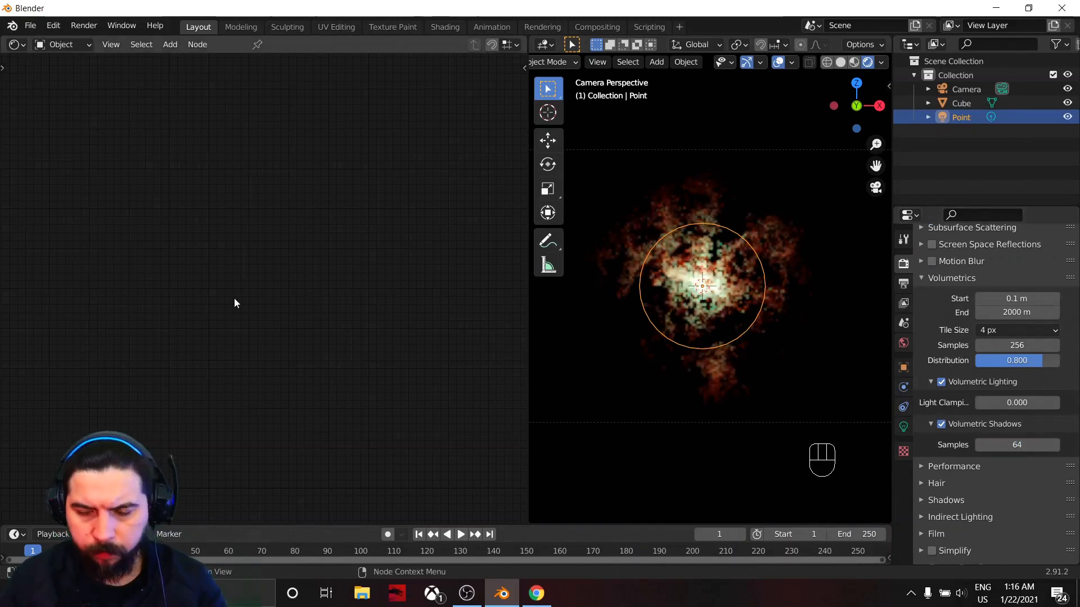
Render the current frame, inspect the nebula's detail in the render result and close the render window.
key(F12)
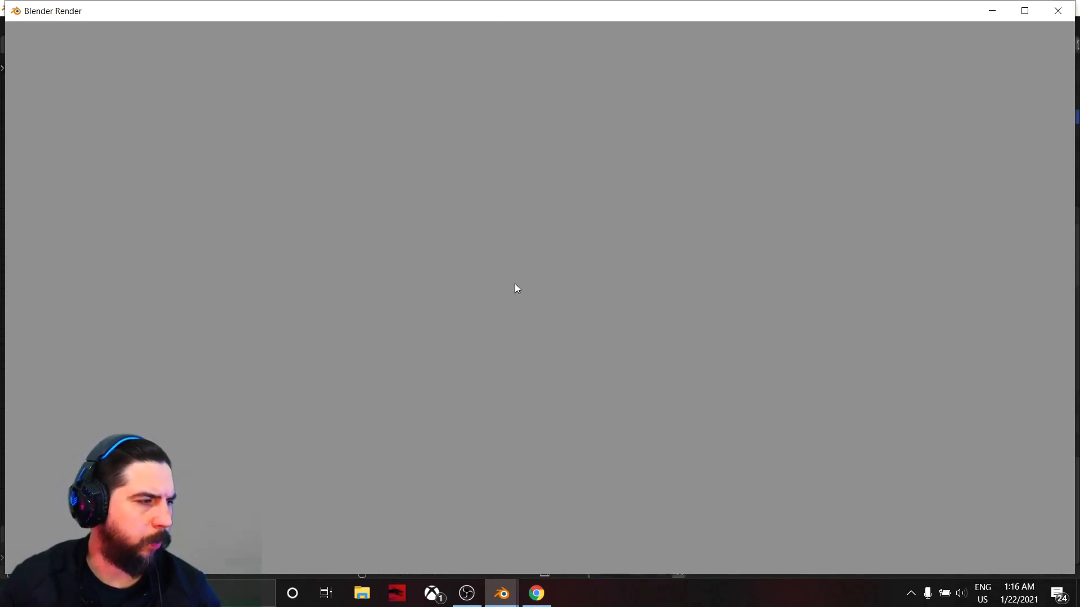
scroll(555, 353, up, 3)
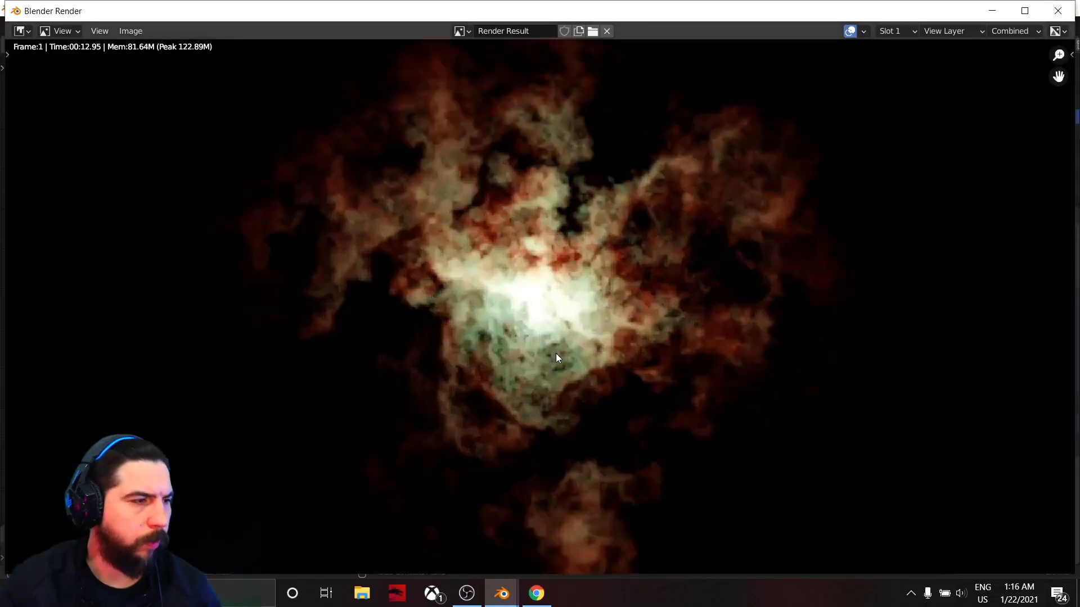
scroll(589, 356, down, 3)
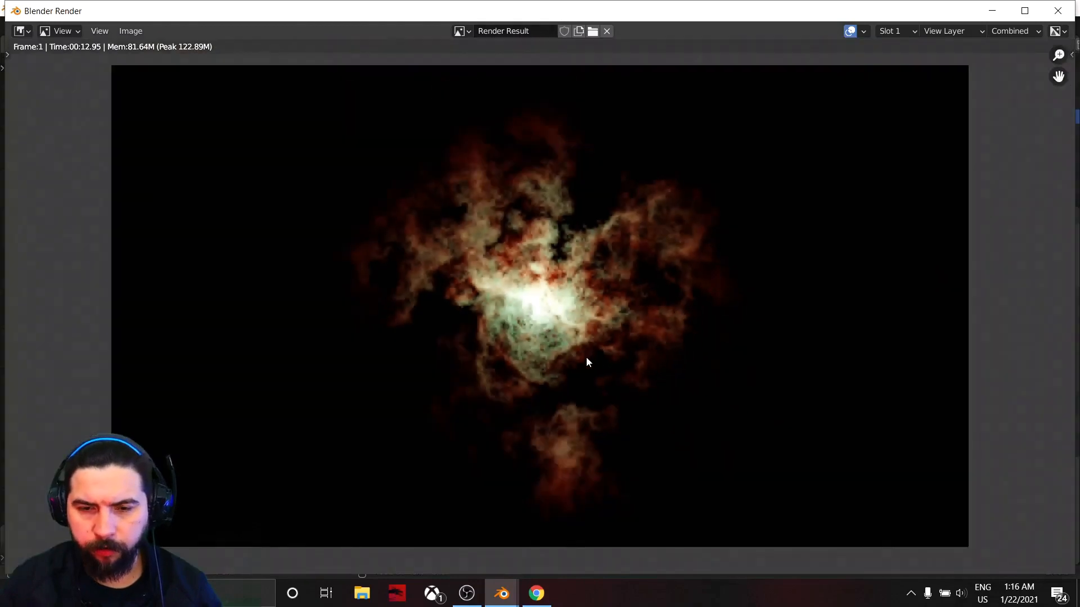
scroll(420, 328, up, 1)
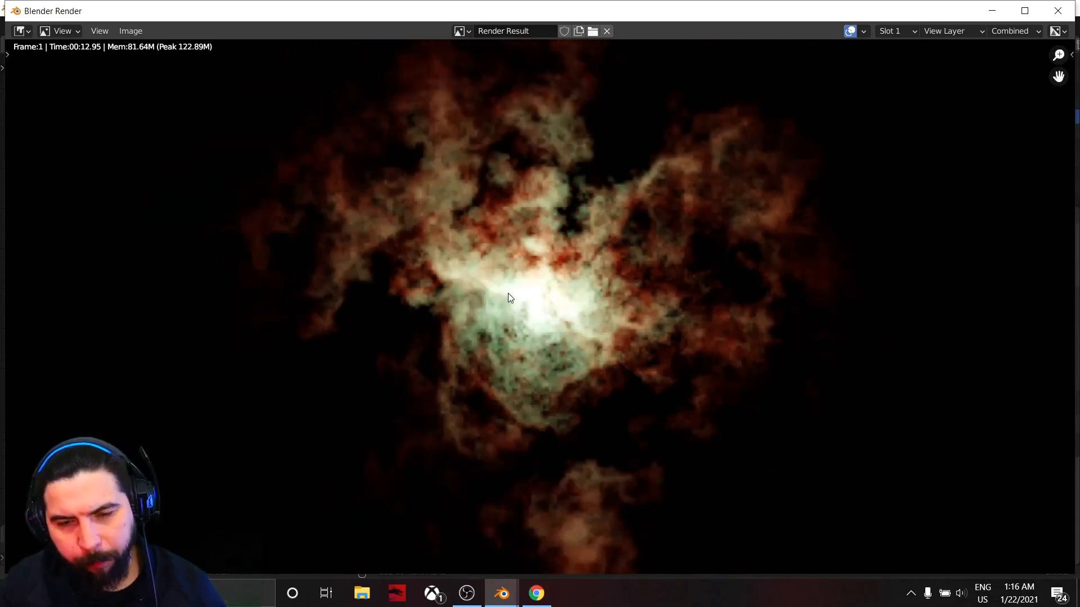
scroll(503, 291, up, 1)
scroll(489, 261, down, 2)
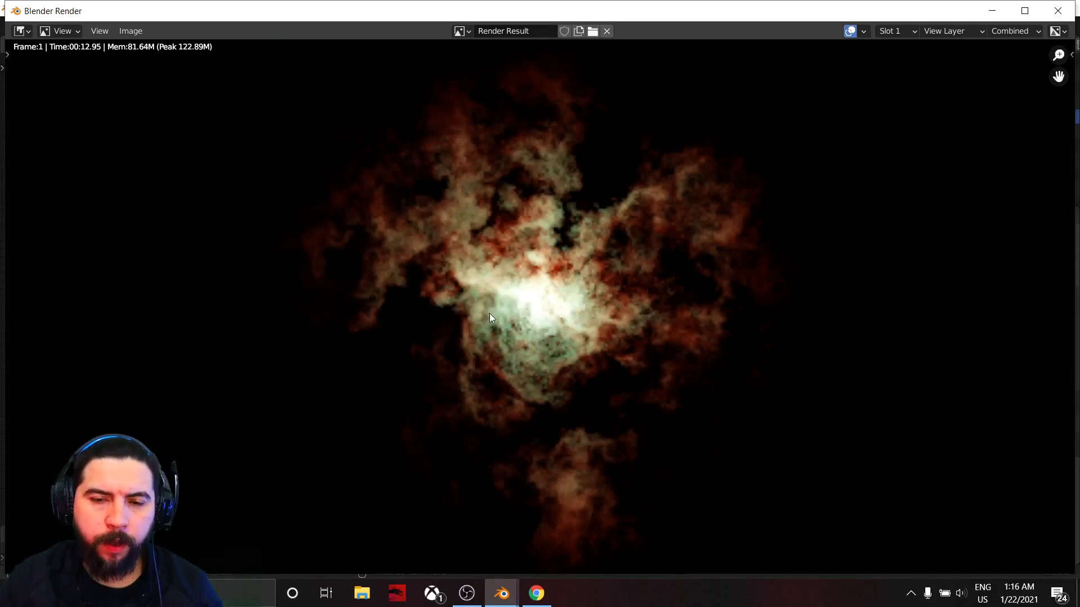
scroll(514, 327, down, 1)
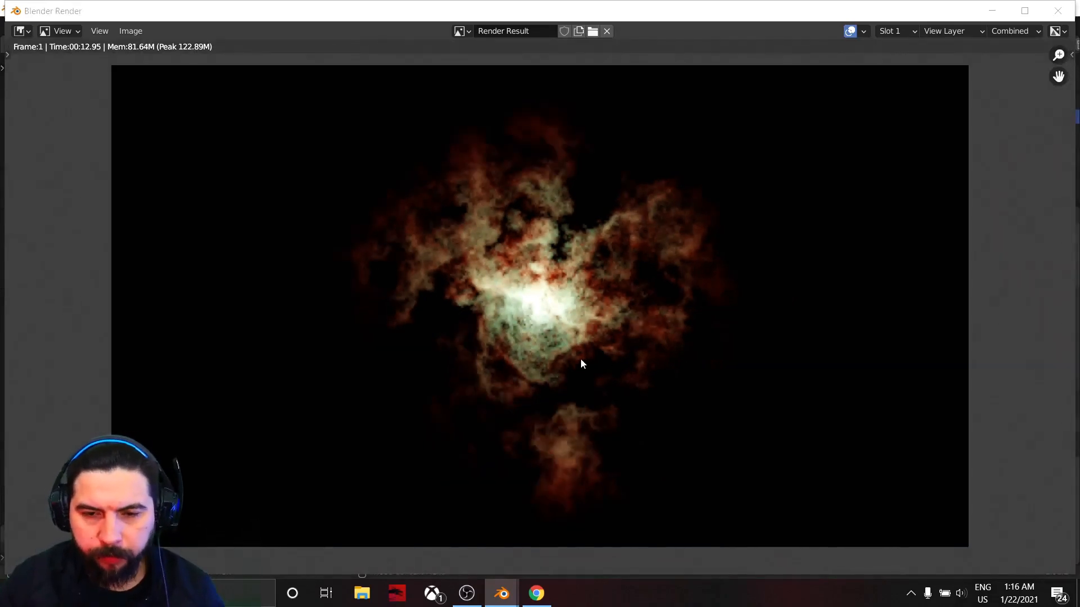
key(Escape)
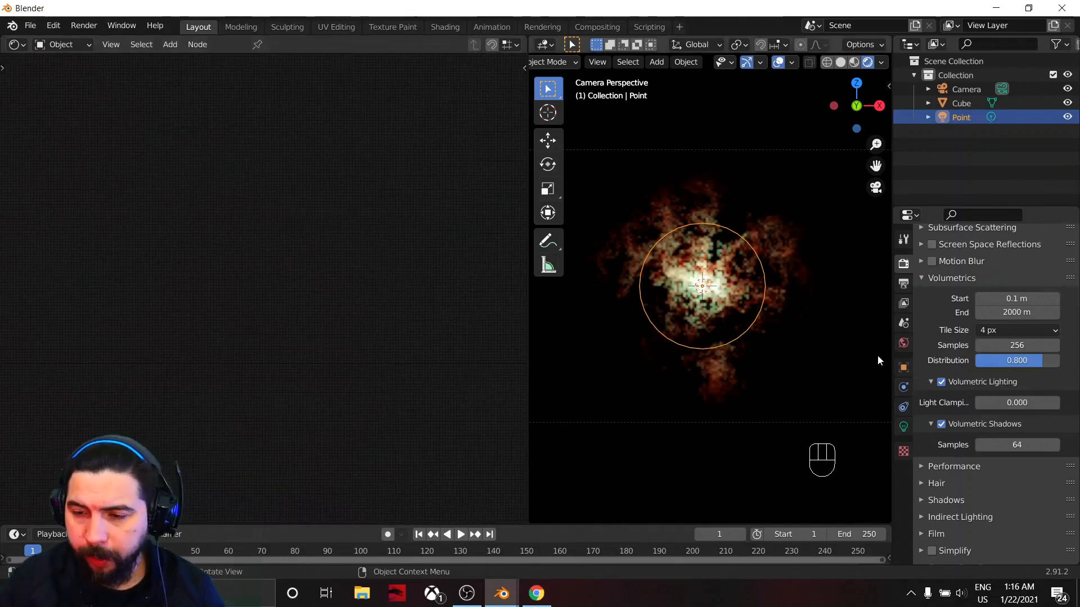
Display the world settings and bring up the World node tree around the Background and World Output nodes.
click(903, 346)
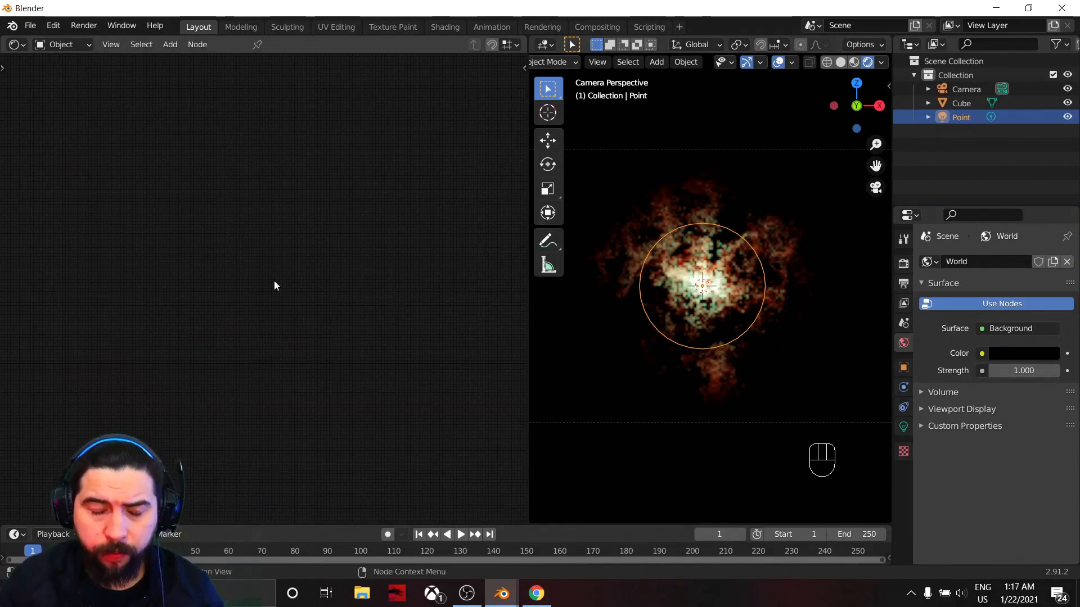
click(20, 46)
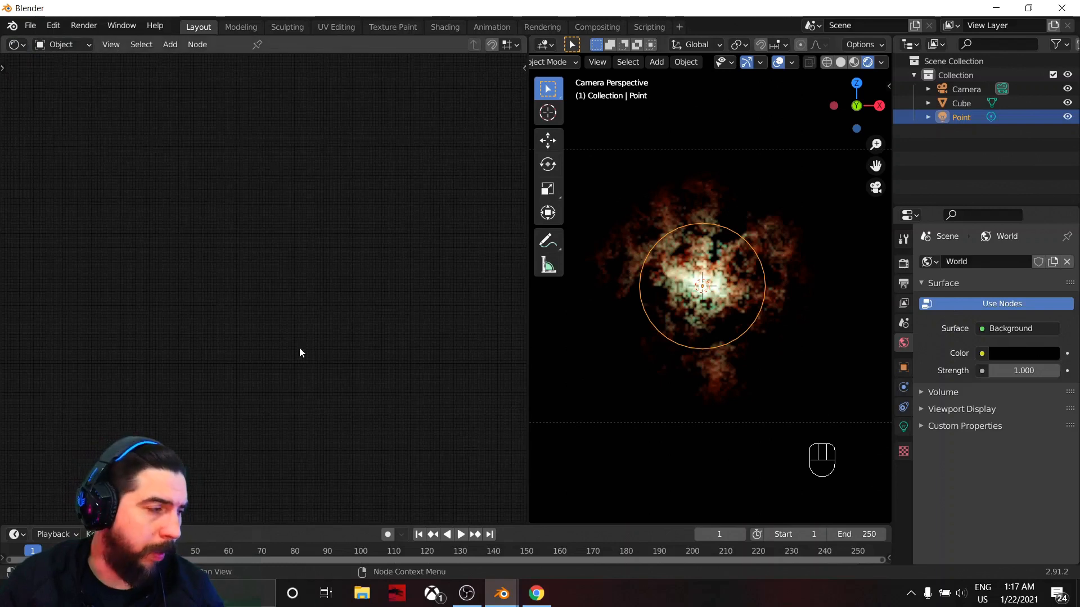
click(17, 44)
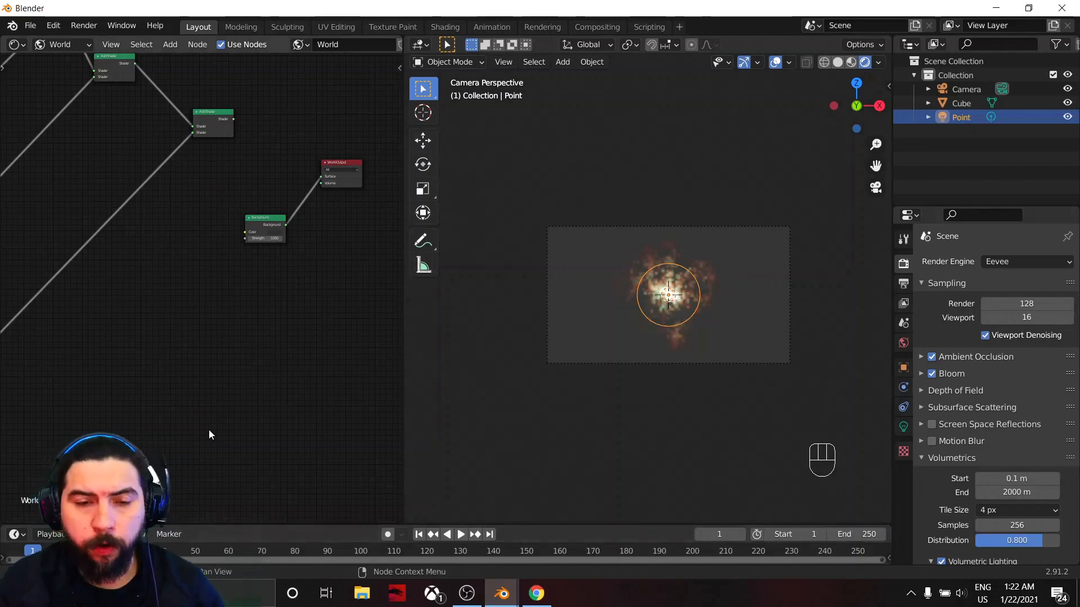
scroll(208, 430, down, 1)
scroll(585, 373, down, 1)
scroll(618, 377, up, 4)
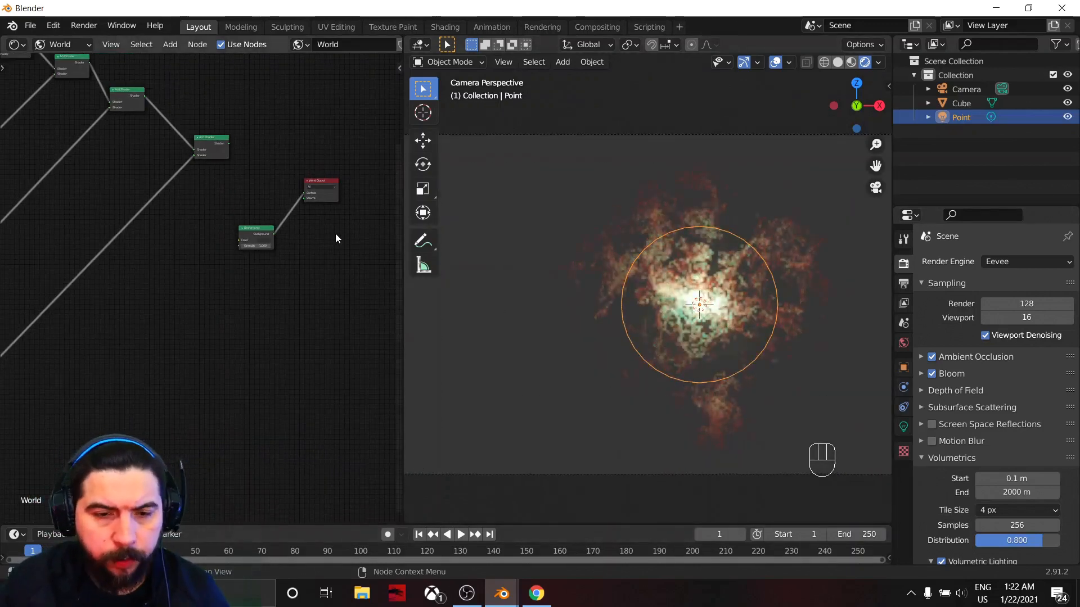
Connect the output of the final Add Shader in the World node tree to the World Output's Surface input.
scroll(150, 253, down, 3)
middle_drag(147, 253, 261, 315)
scroll(261, 315, up, 8)
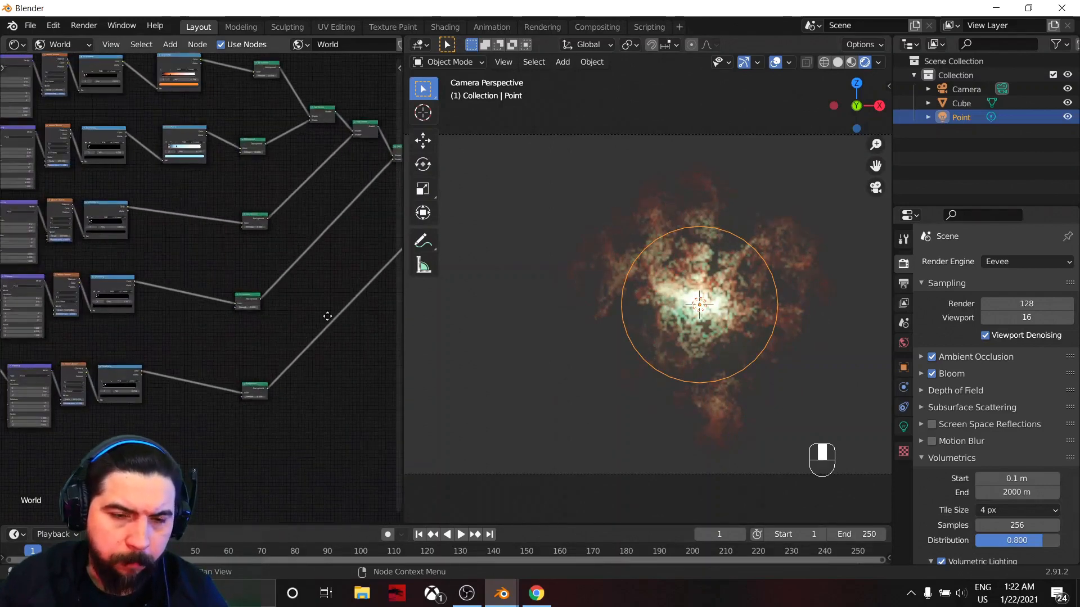
middle_drag(241, 358, 53, 364)
scroll(160, 300, up, 4)
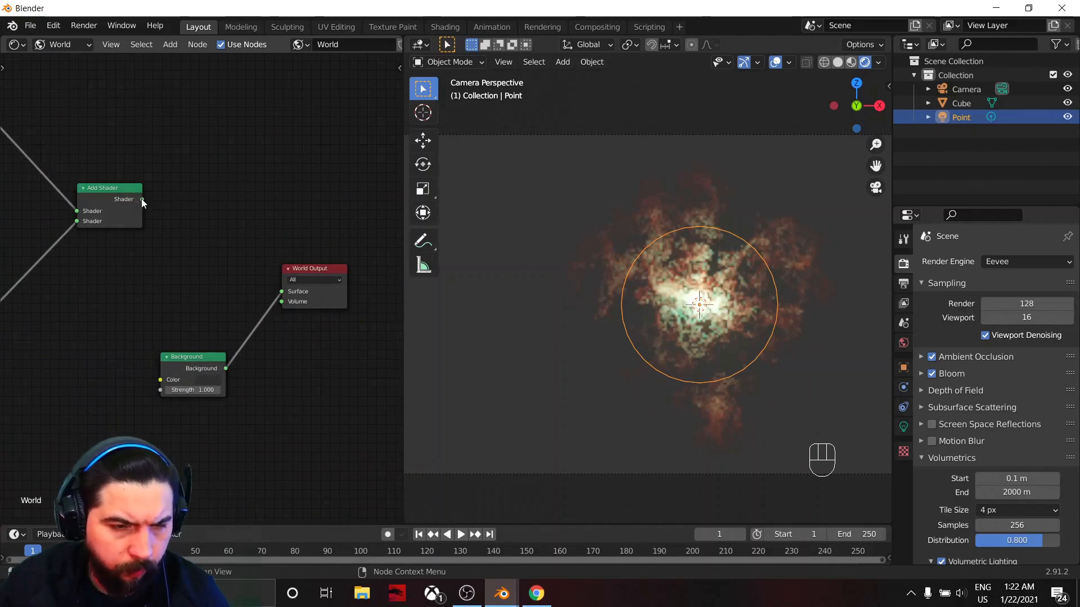
drag(142, 200, 281, 292)
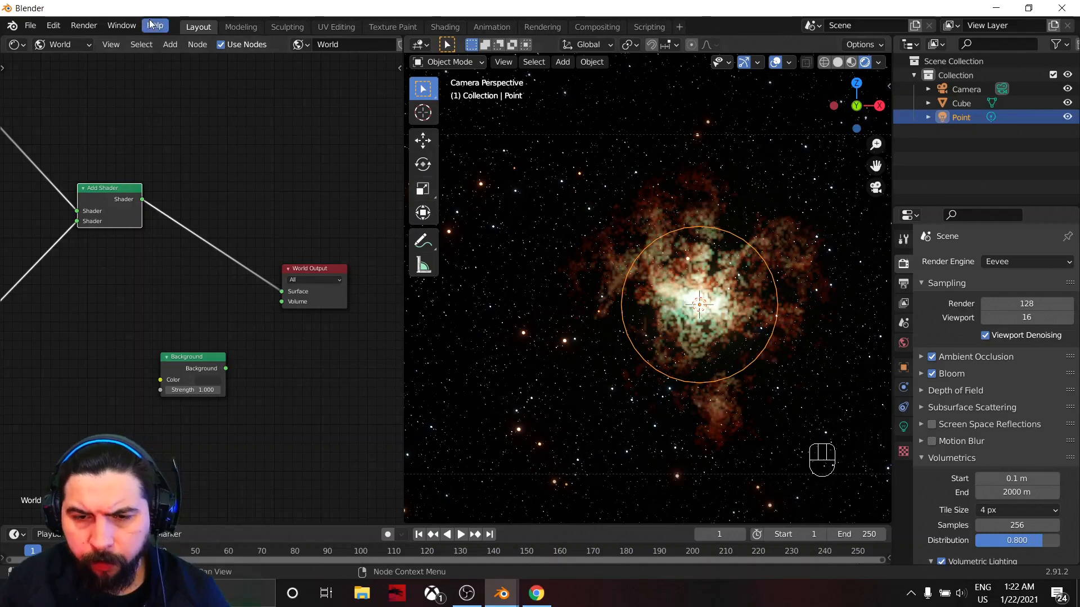
Expand the 3D viewport over the node editor area and frame the nebula against the starfield.
drag(410, 45, 315, 56)
scroll(549, 312, down, 3)
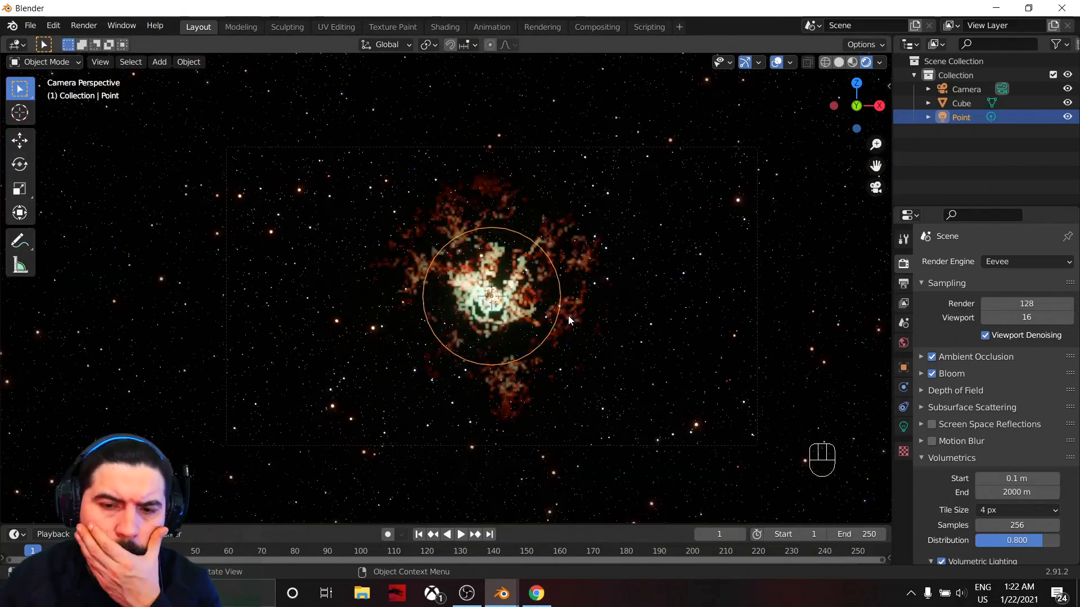
scroll(666, 323, up, 2)
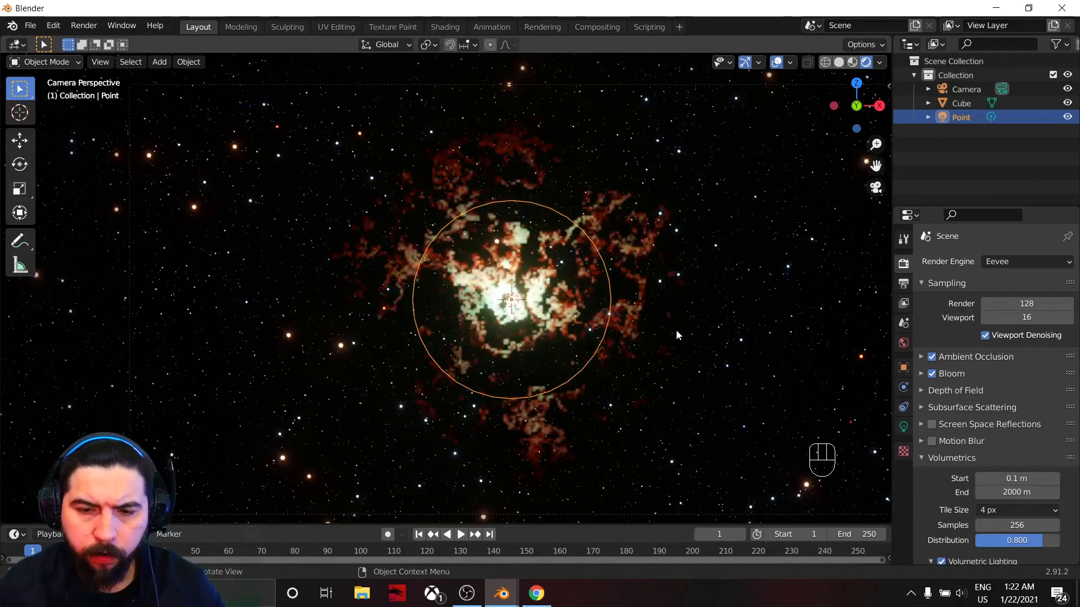
shift+middle_drag(743, 336, 702, 321)
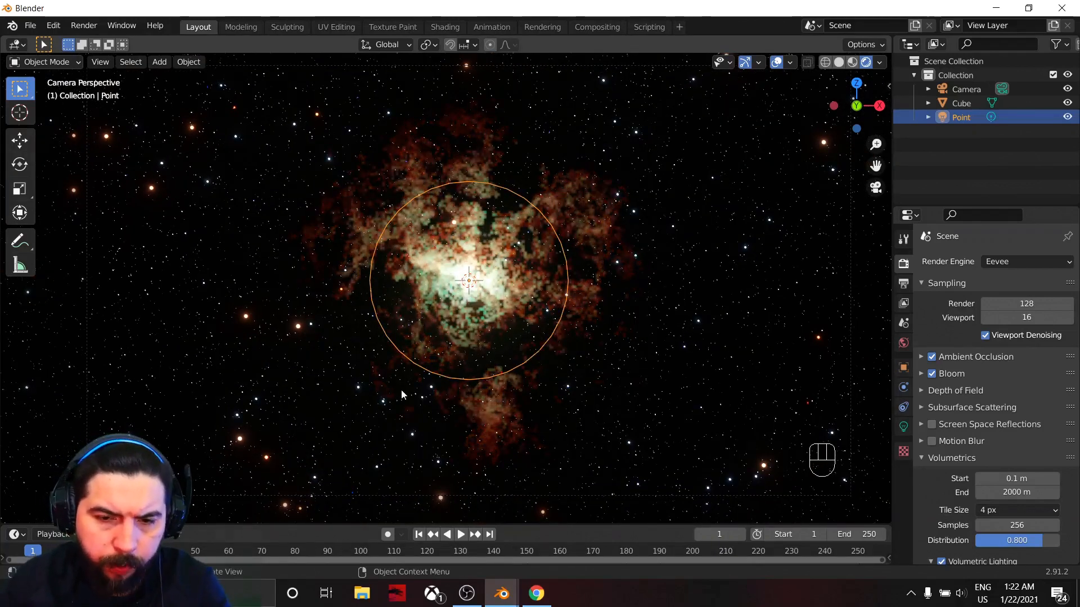
Set the volumetrics tile size to 2 px and the Eevee render samples to 1024.
click(992, 509)
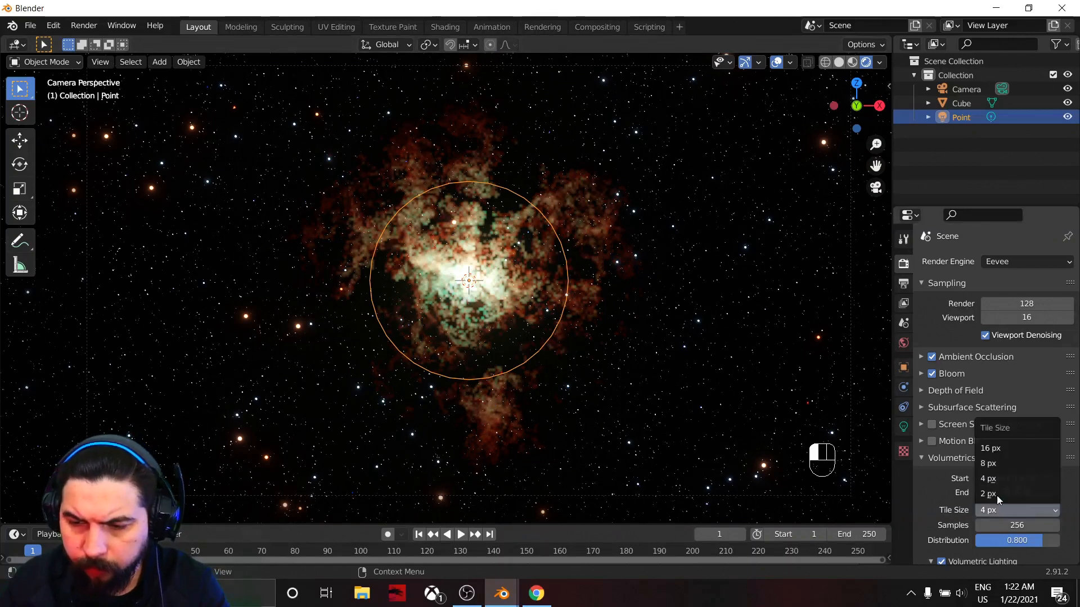
click(990, 495)
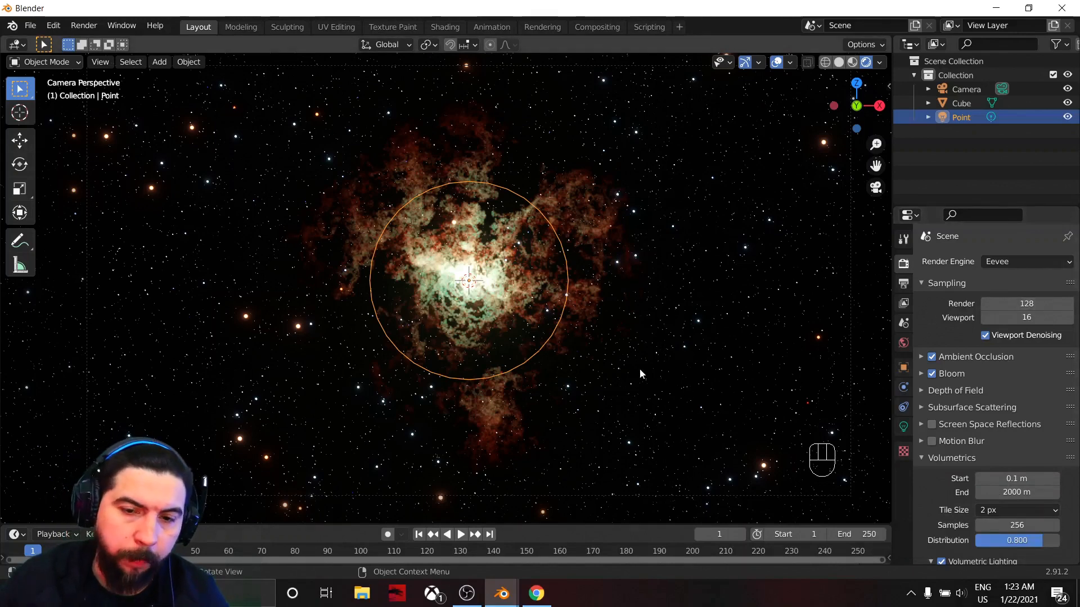
scroll(691, 386, down, 1)
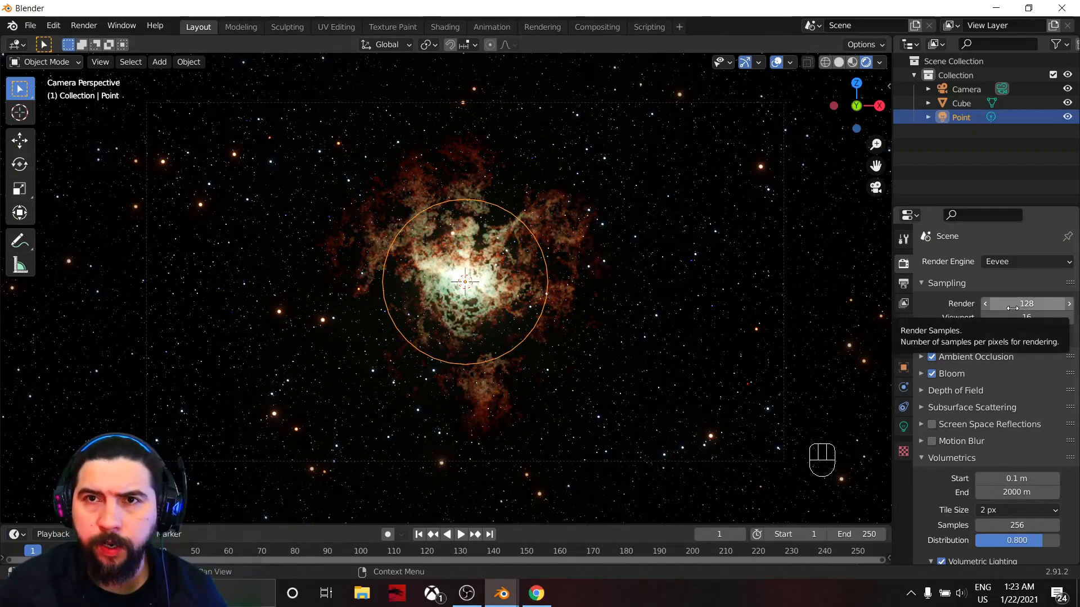
click(1015, 307)
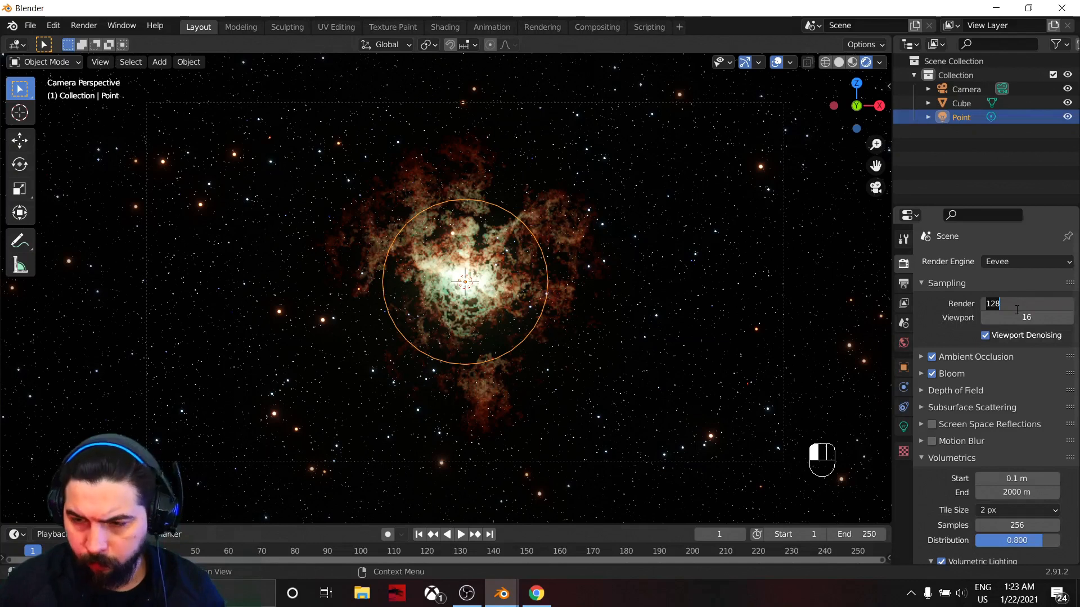
text(1024)
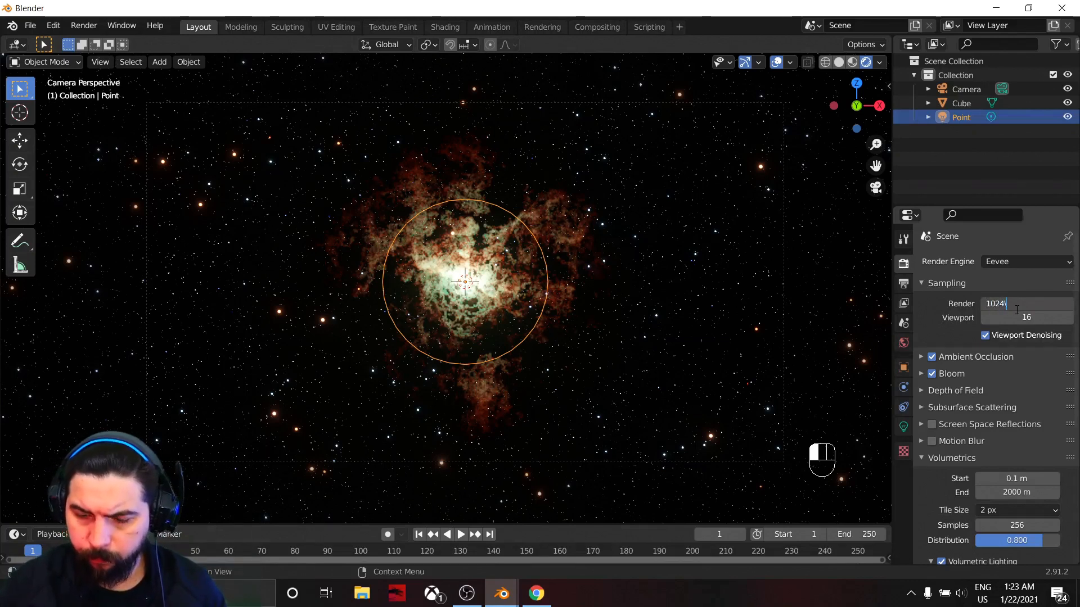
key(Return)
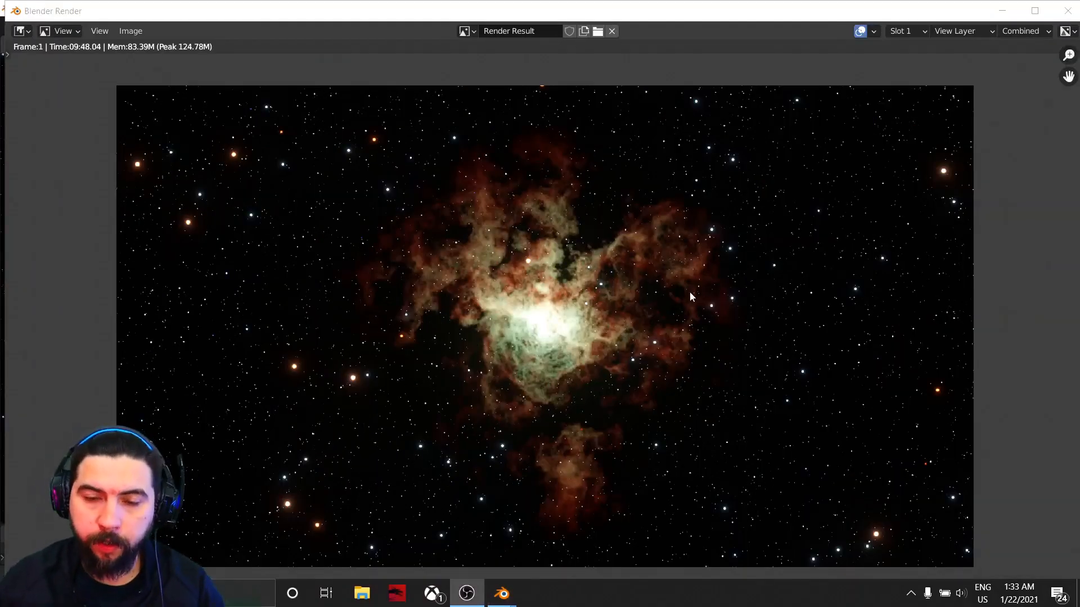
Inspect the rendered nebula and stars up close and as a whole, and leave the render result.
scroll(524, 374, up, 2)
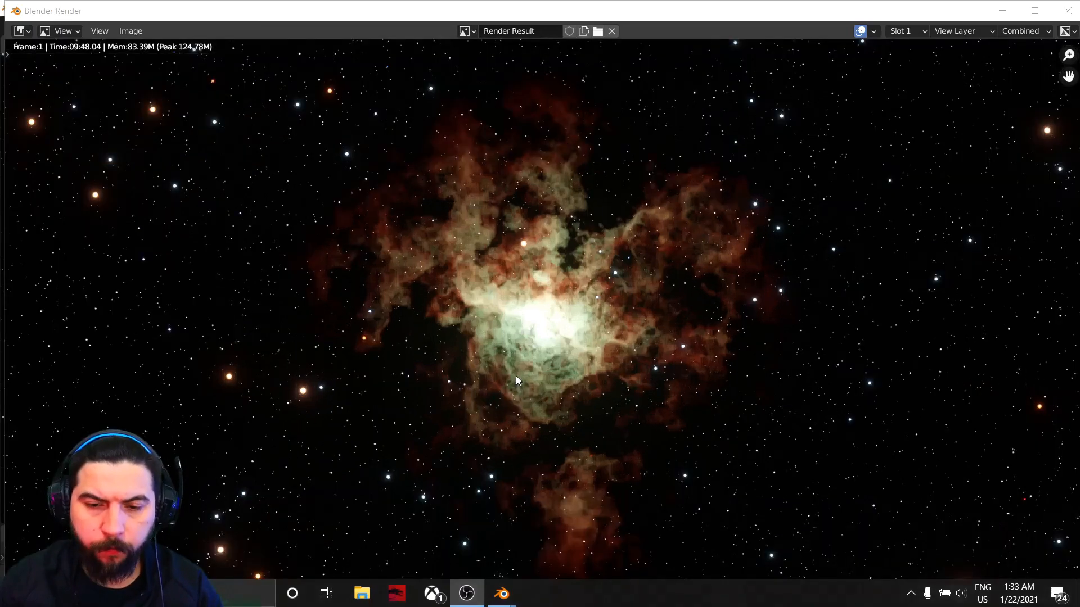
scroll(512, 386, down, 2)
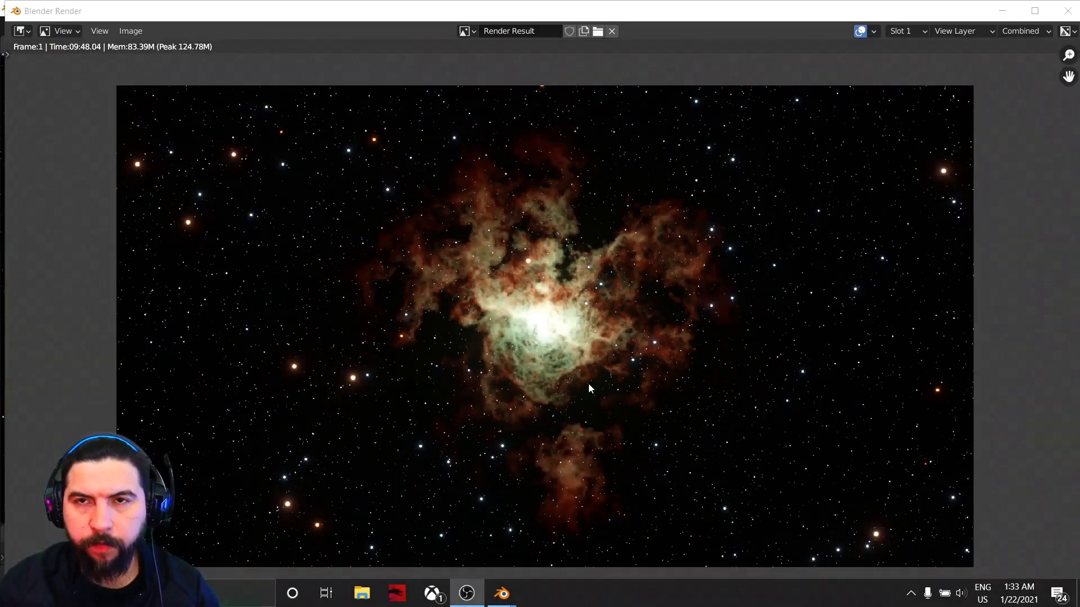
scroll(689, 379, up, 2)
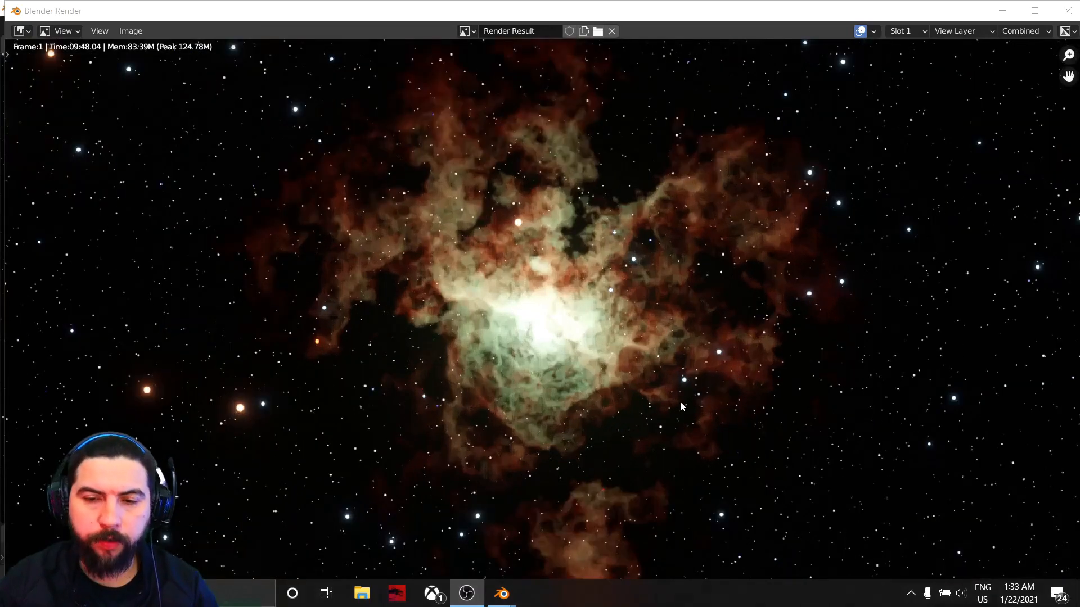
scroll(680, 400, down, 2)
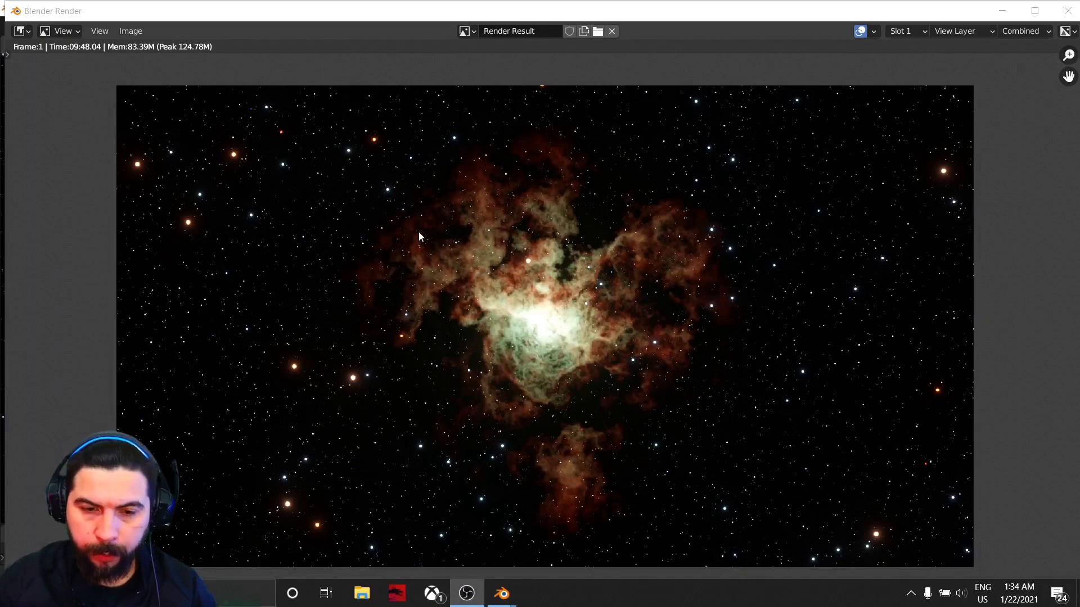
key(Escape)
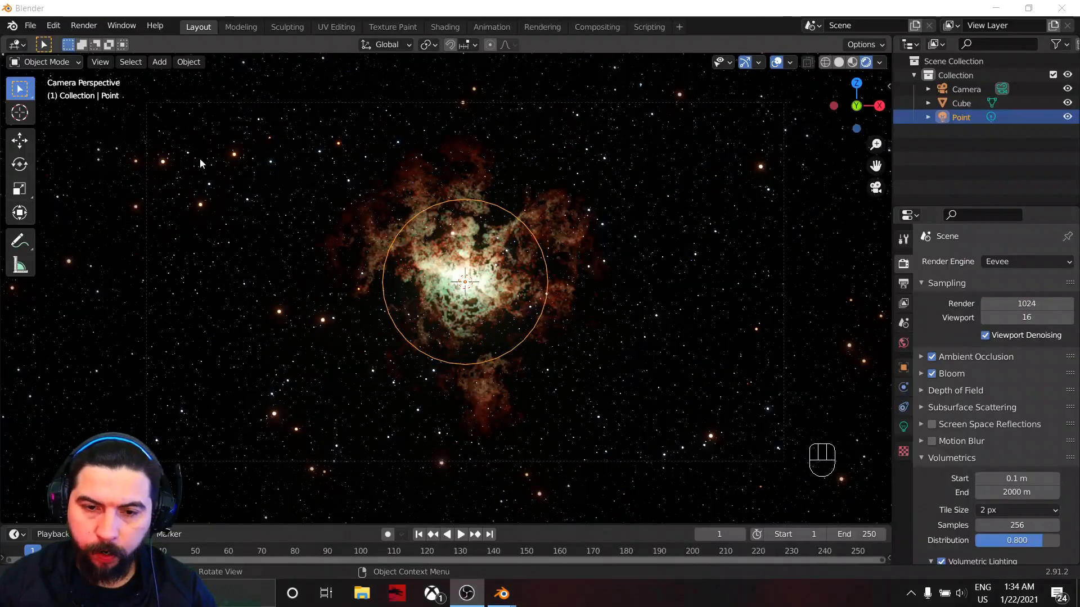
Set the volumetrics tile size to 8 px.
click(997, 508)
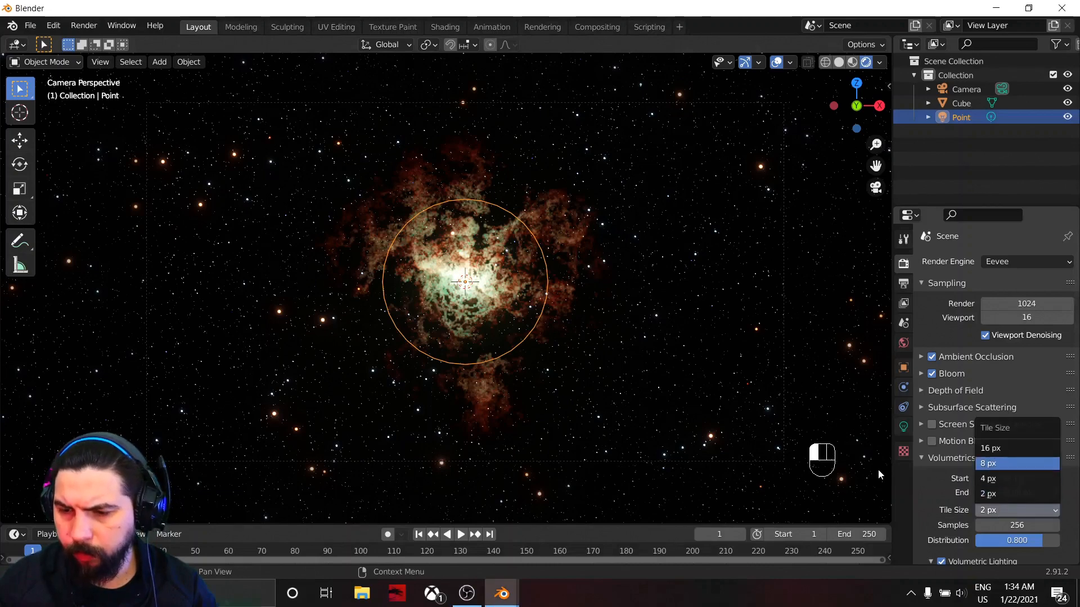
click(991, 464)
scroll(444, 360, up, 2)
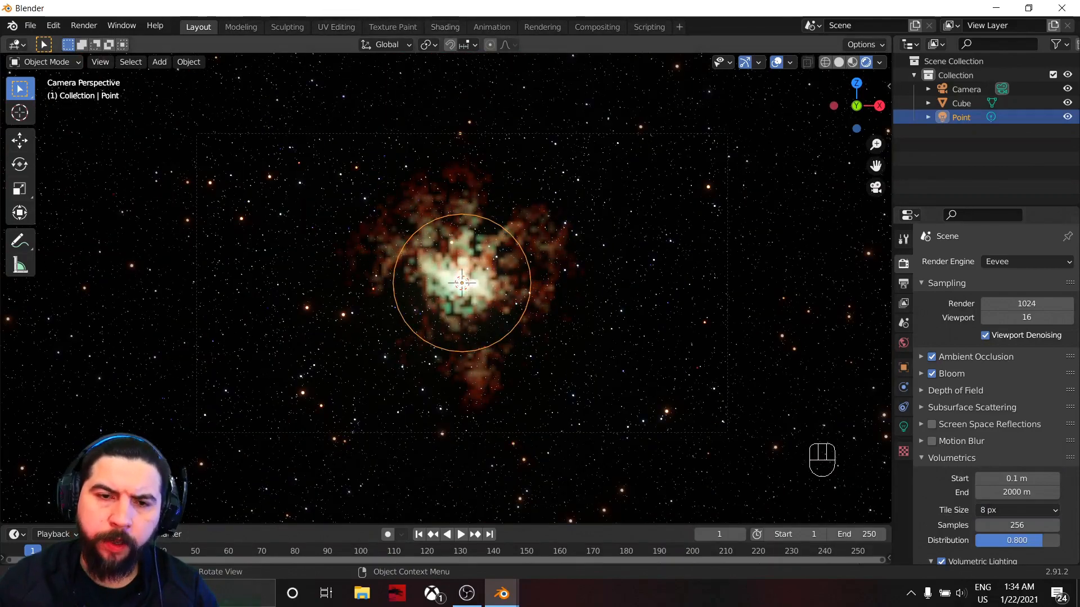
Change the 3D viewport area to the Shader Editor and display the Cube's material nodes.
click(45, 63)
click(16, 44)
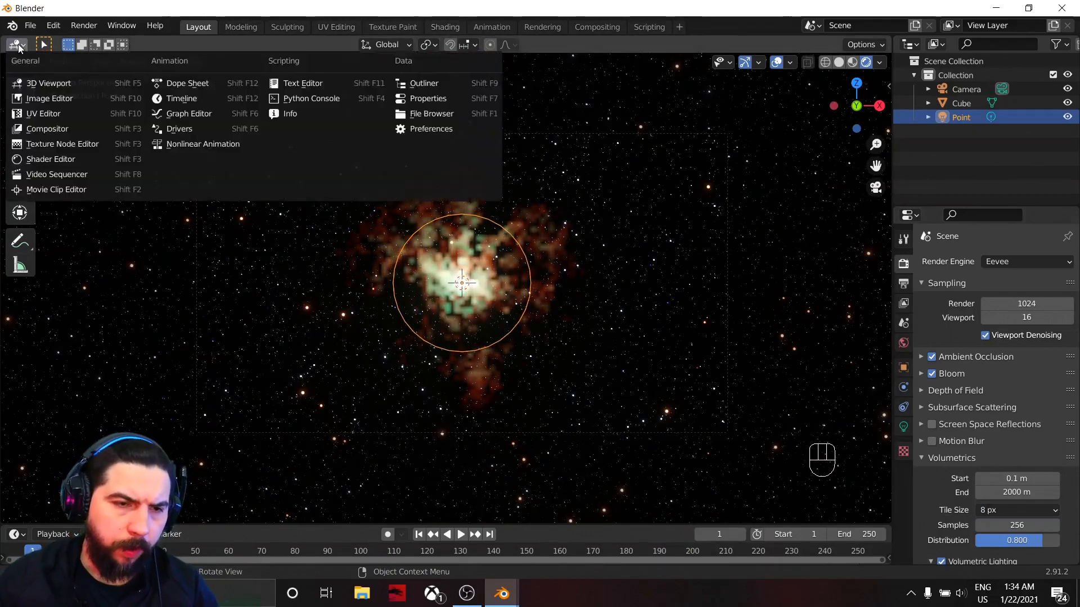
click(50, 160)
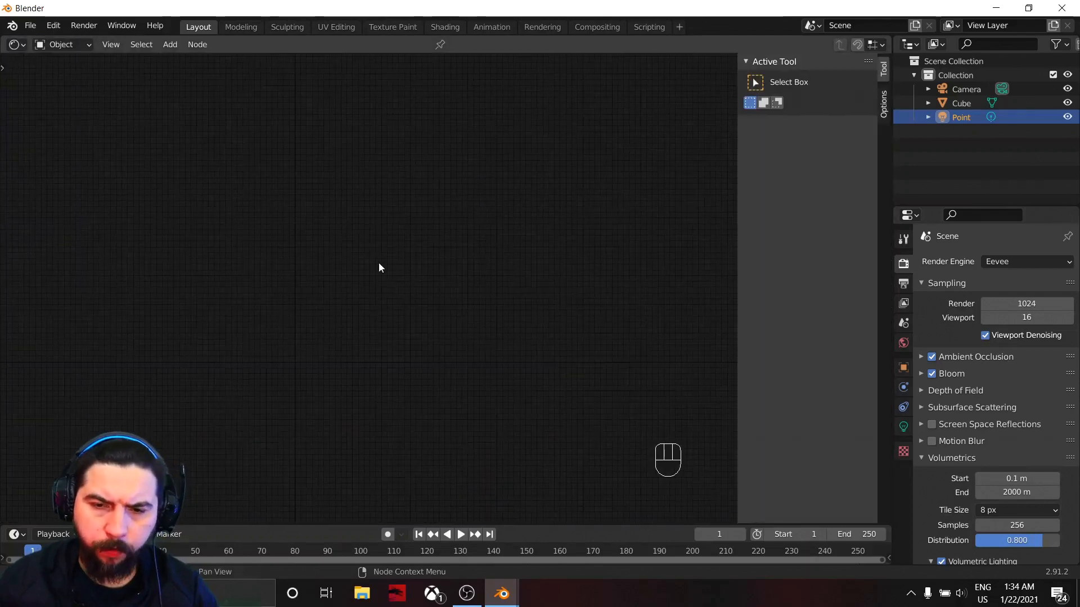
click(963, 103)
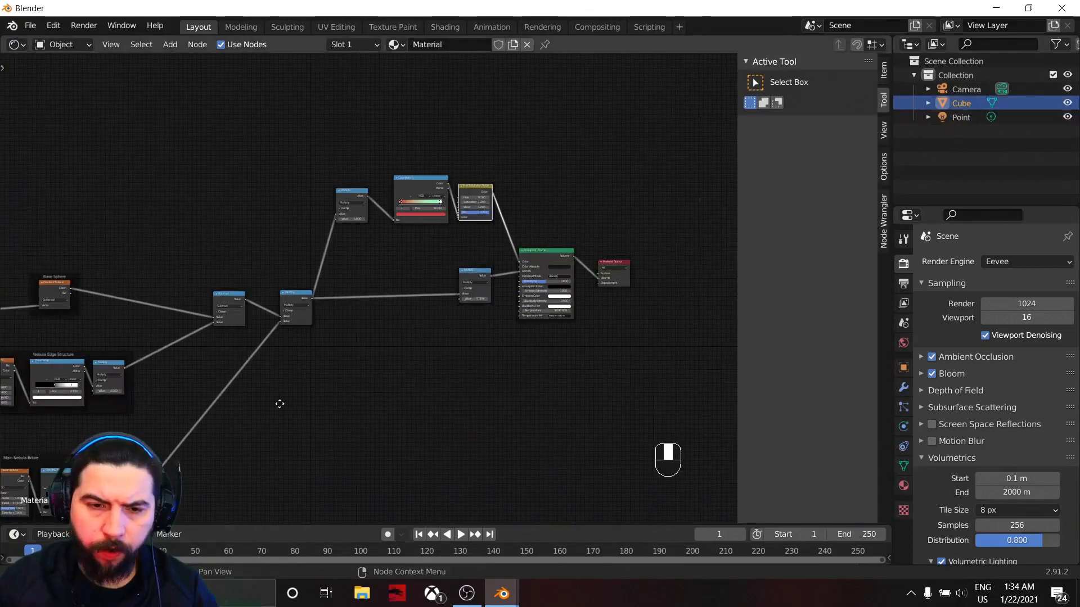
Move the Texture Coordinate node up beside the Mapping node that feeds the Base Sphere.
scroll(278, 403, up, 3)
scroll(373, 263, up, 4)
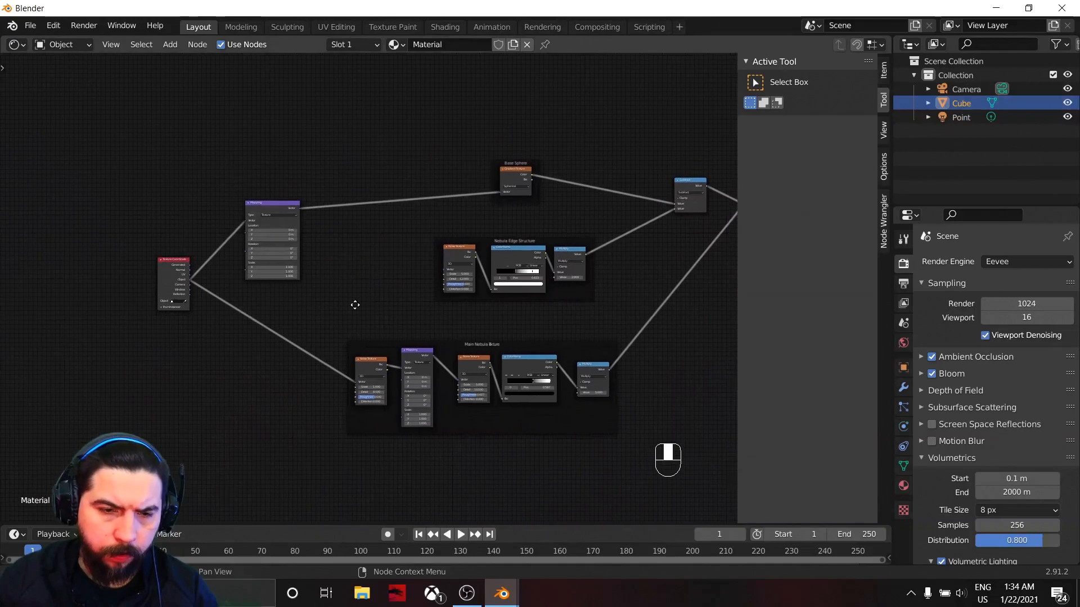
middle_drag(195, 324, 245, 324)
drag(78, 306, 96, 231)
middle_drag(331, 280, 301, 230)
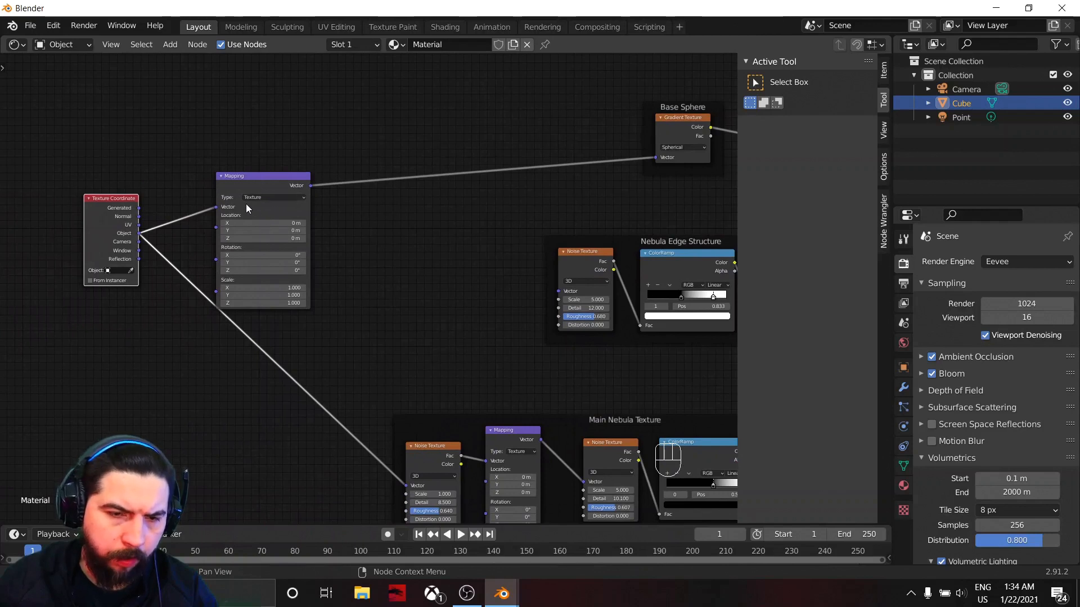
Examine the nebula material's node chain from the Base Sphere, Nebula Edge Structure and Main Nebula Texture frames through to the Principled Volume.
middle_drag(474, 189, 194, 275)
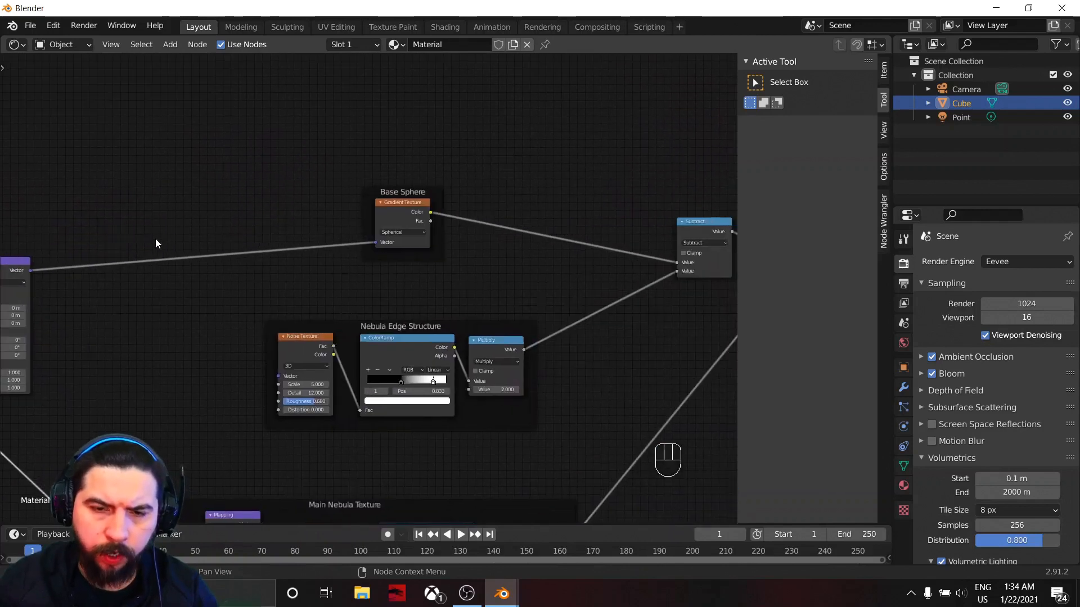
middle_drag(489, 258, 278, 216)
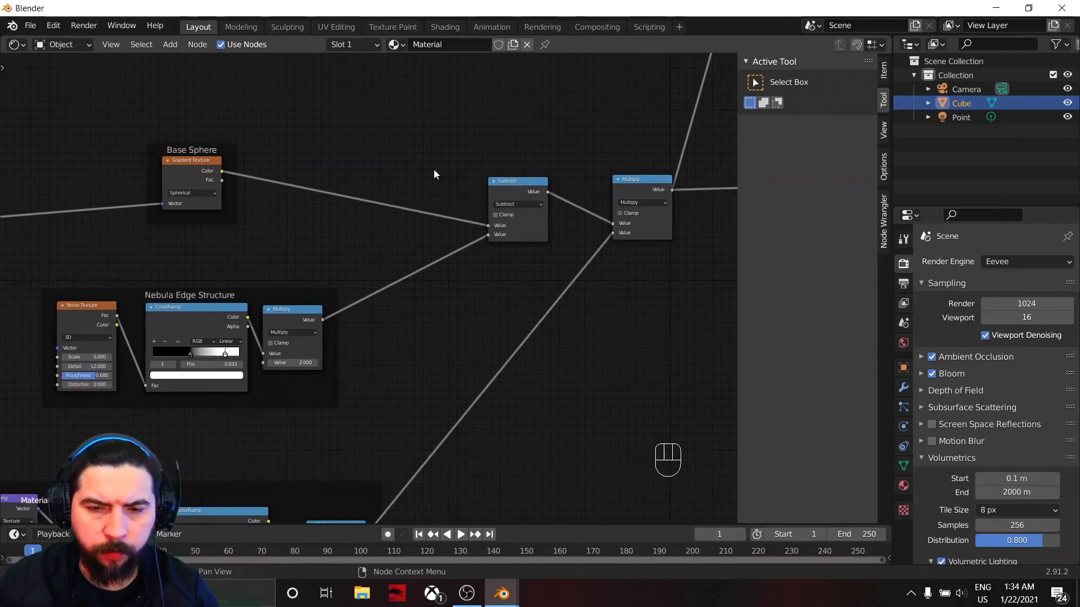
middle_drag(346, 317, 329, 171)
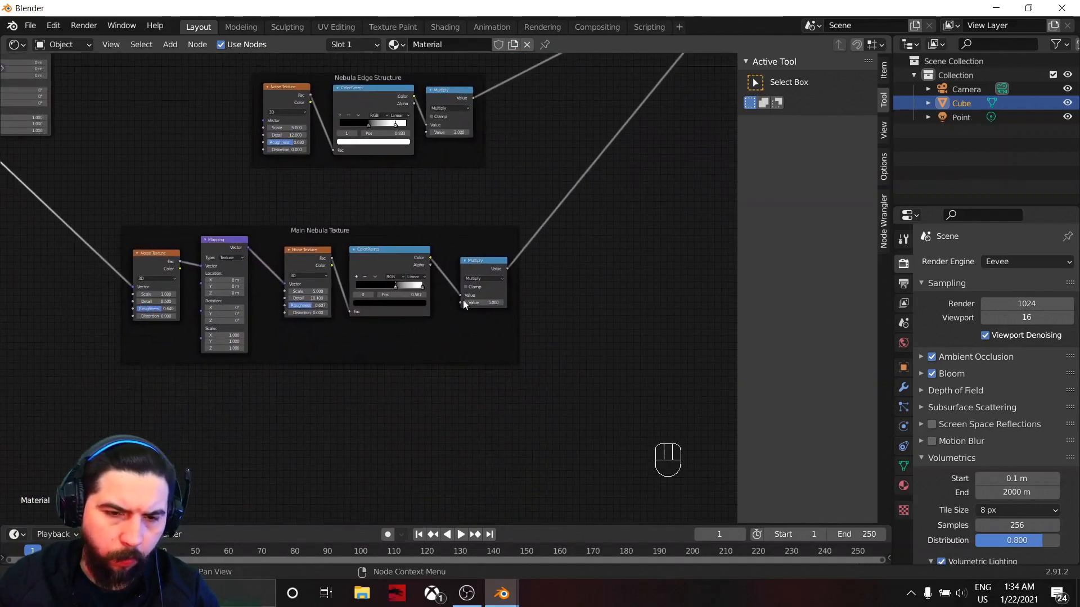
scroll(375, 345, up, 3)
middle_drag(322, 389, 433, 414)
scroll(360, 325, up, 3)
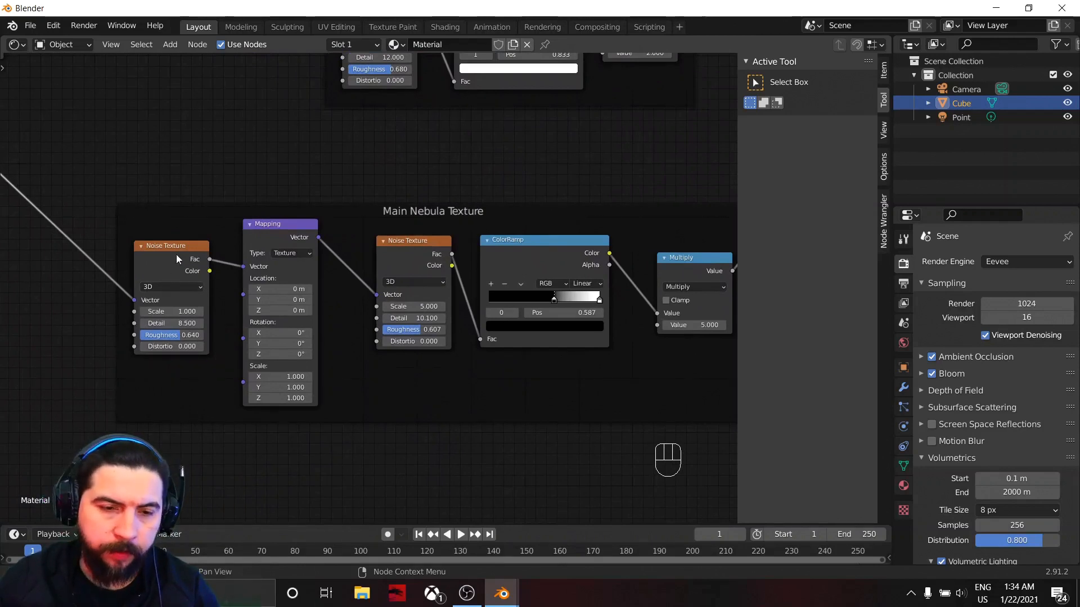
middle_drag(675, 431, 541, 420)
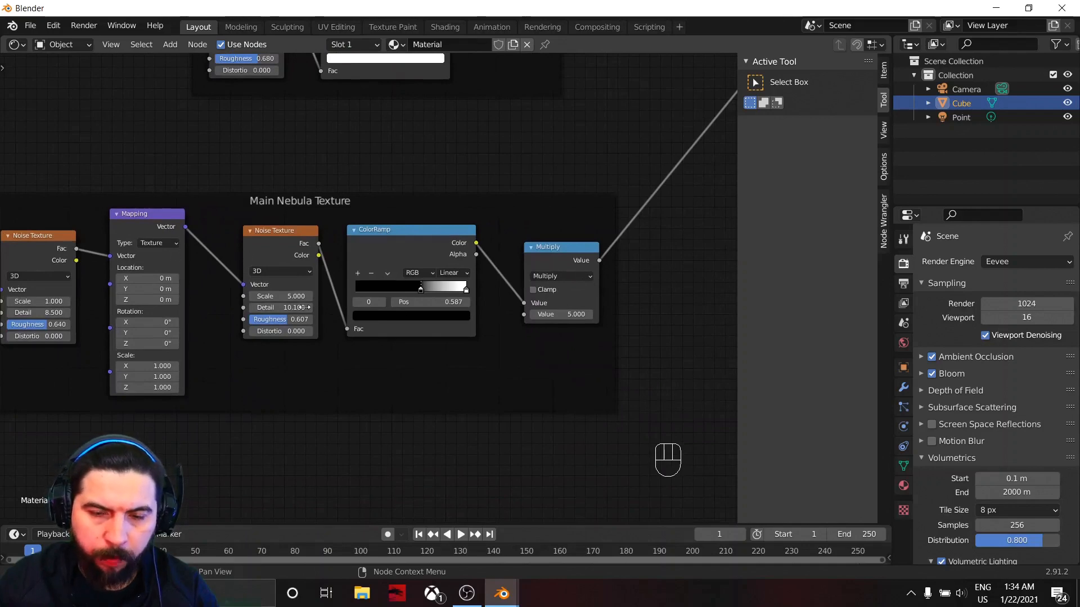
middle_drag(615, 219, 343, 316)
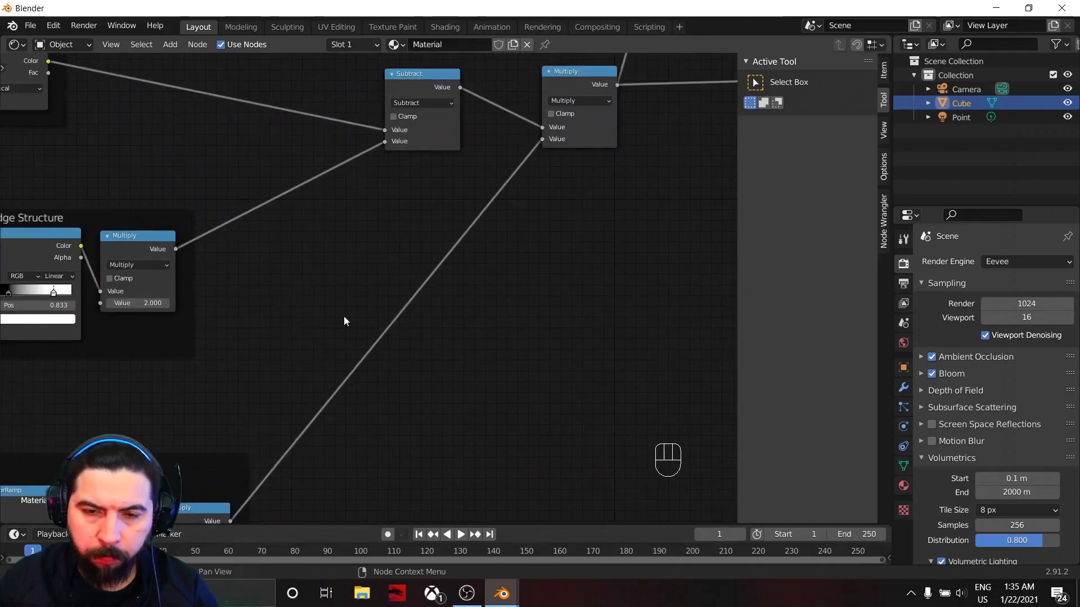
scroll(345, 315, down, 1)
middle_drag(485, 195, 392, 309)
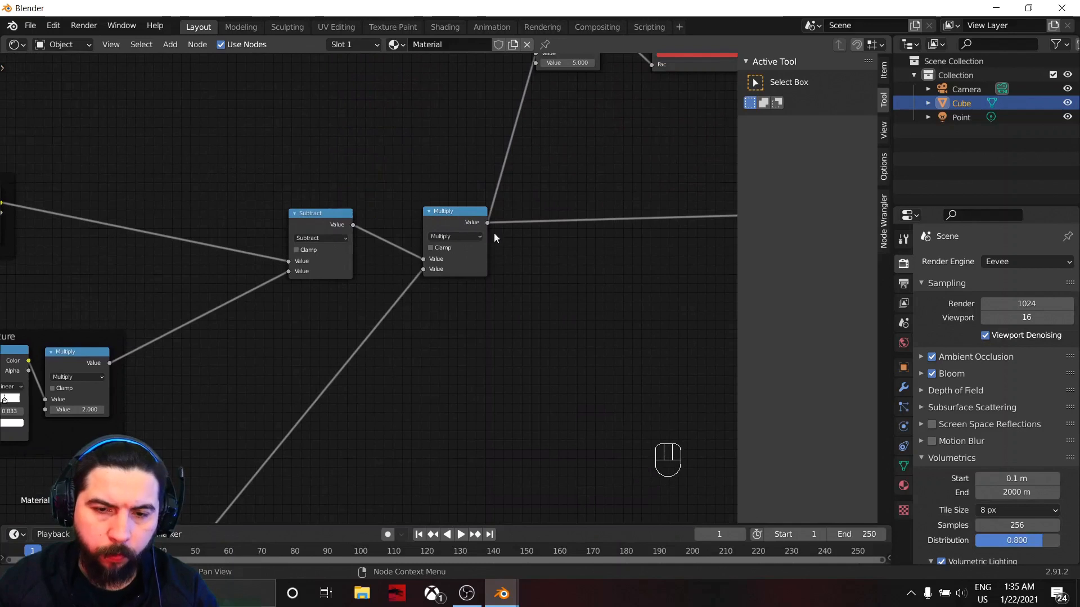
middle_drag(455, 207, 162, 369)
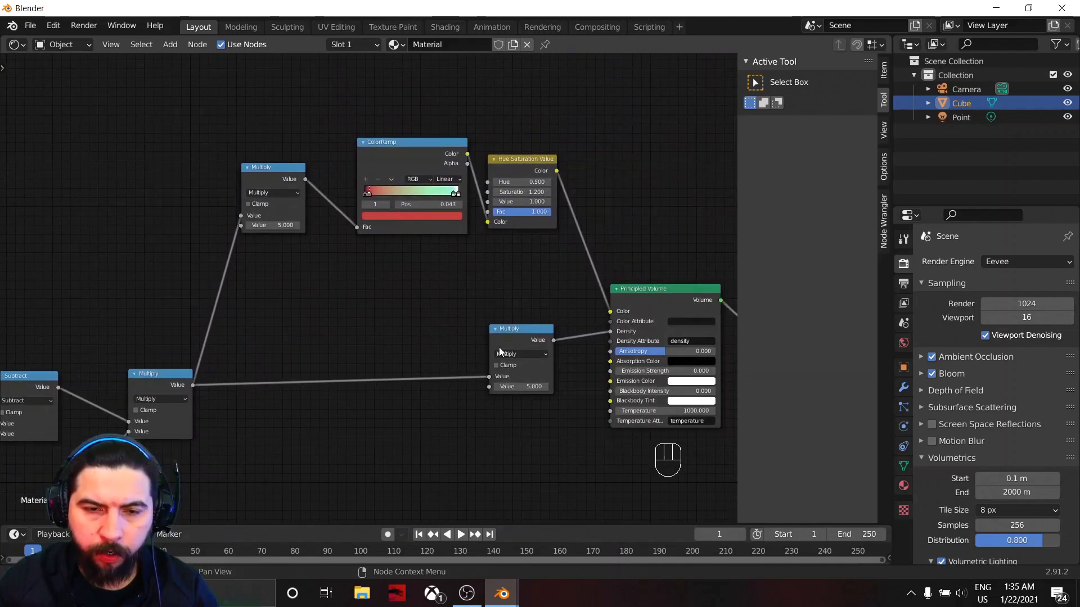
middle_drag(502, 353, 215, 293)
Switch to the Blender Render window showing the finished nebula.
key(alt+Tab)
key(alt+Tab)
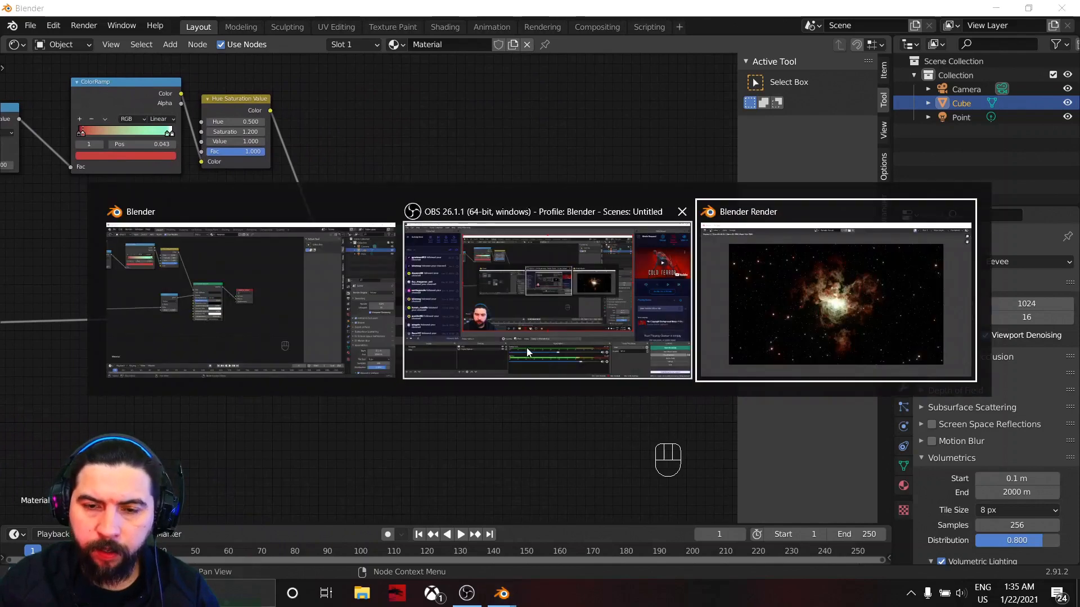